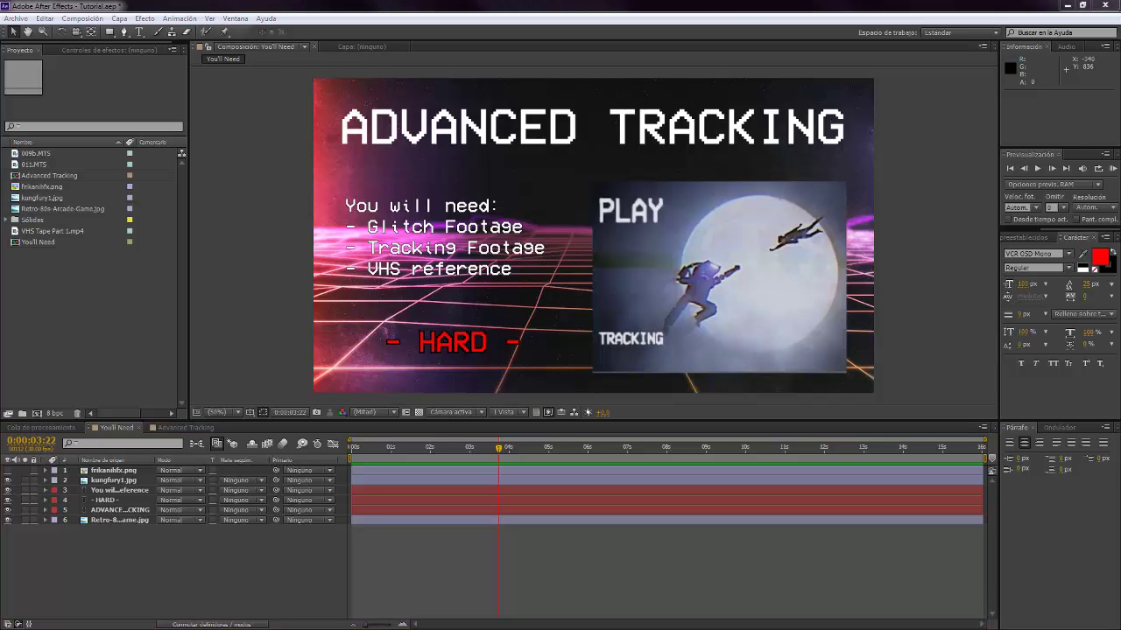
# Switch to the Advanced Tracking folder and examine the Play Button, VHS Essence, VHS Glitch, VHS static noise and VHS Reference clips
pyautogui.hotkey('alt', 'Tab')
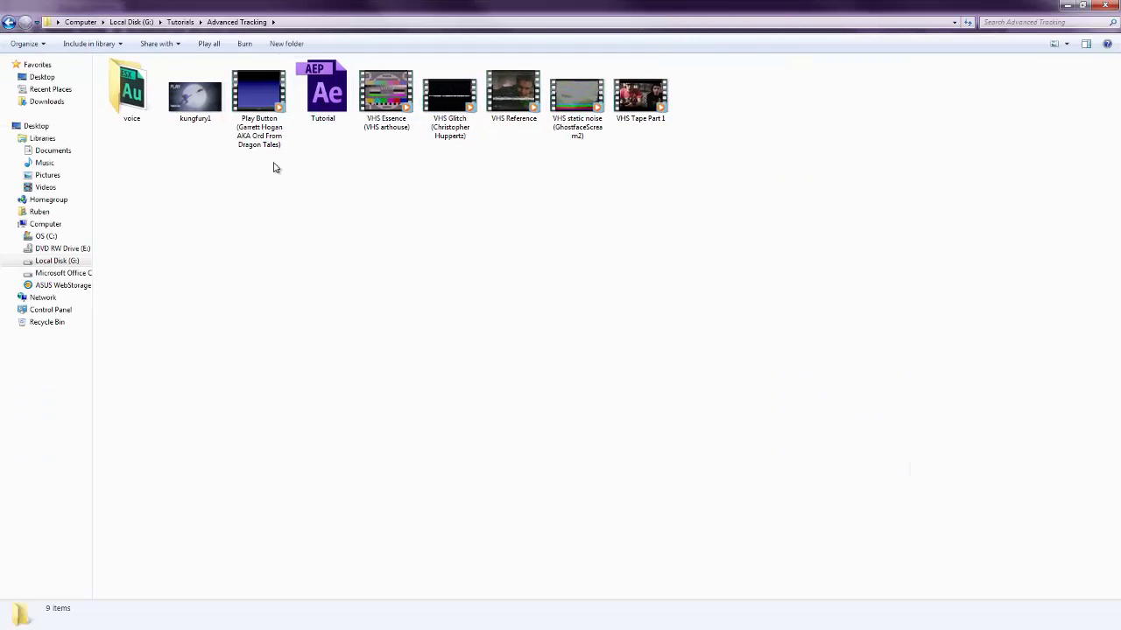
pyautogui.click(260, 111)
pyautogui.keyDown('ctrl'); pyautogui.click(449, 98); pyautogui.keyUp('ctrl')
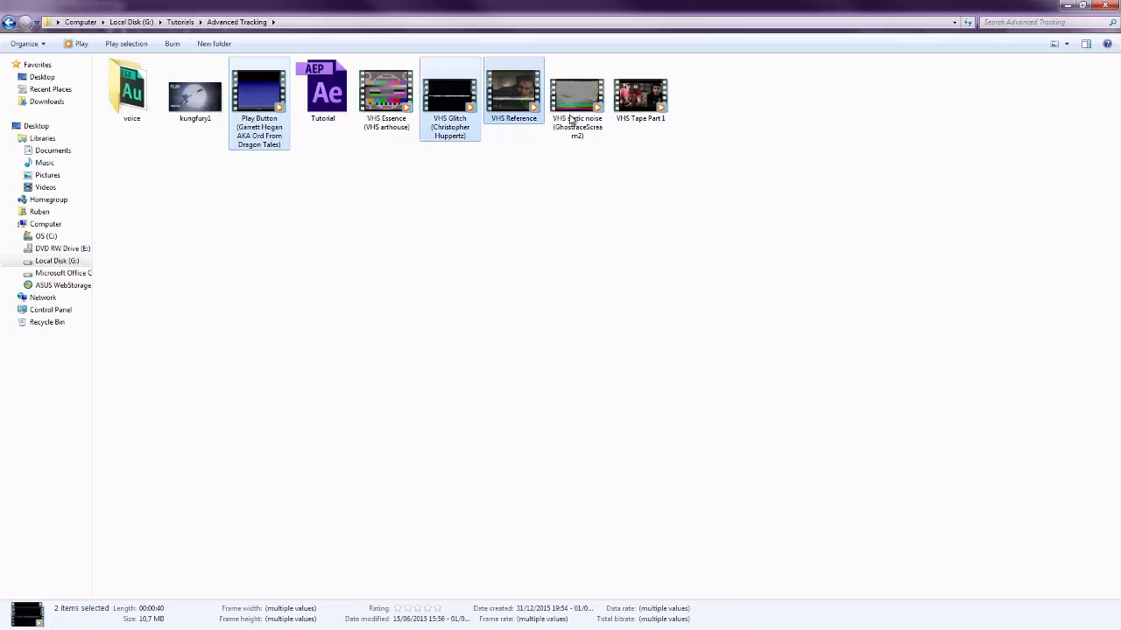
pyautogui.keyDown('ctrl'); pyautogui.click(582, 117); pyautogui.keyUp('ctrl')
pyautogui.keyDown('ctrl'); pyautogui.click(379, 111); pyautogui.keyUp('ctrl')
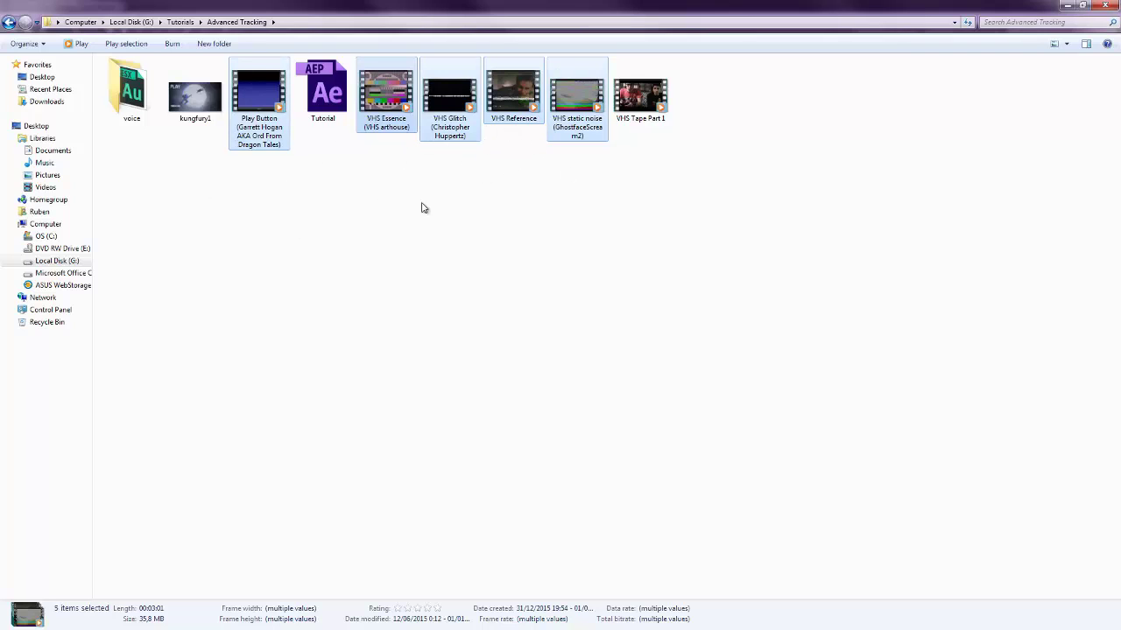
pyautogui.click(368, 250)
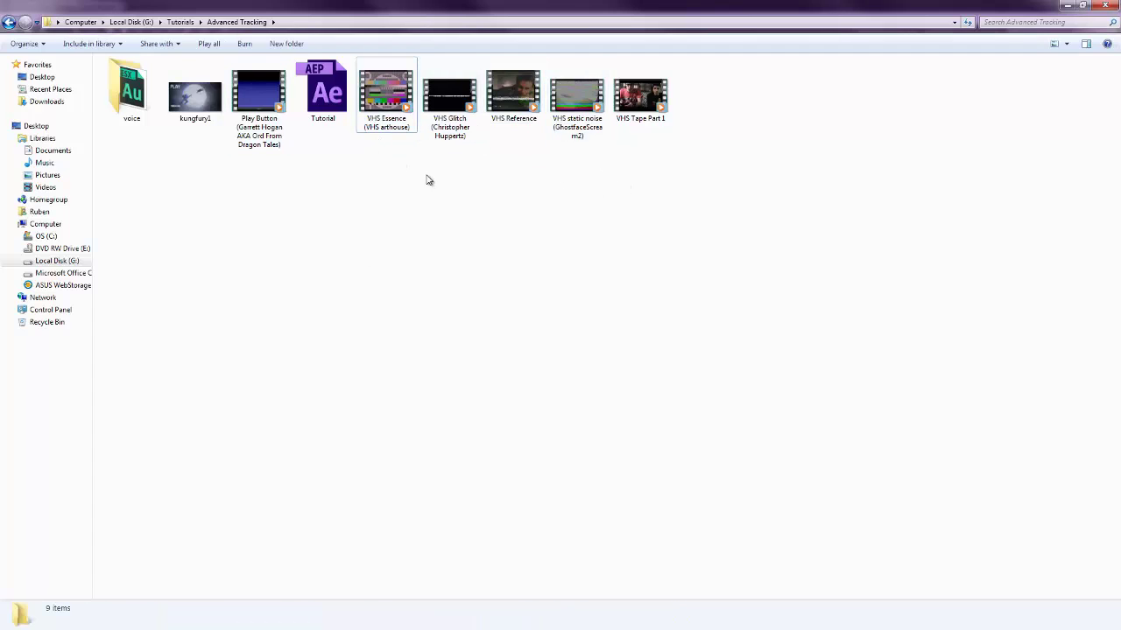
pyautogui.click(391, 134)
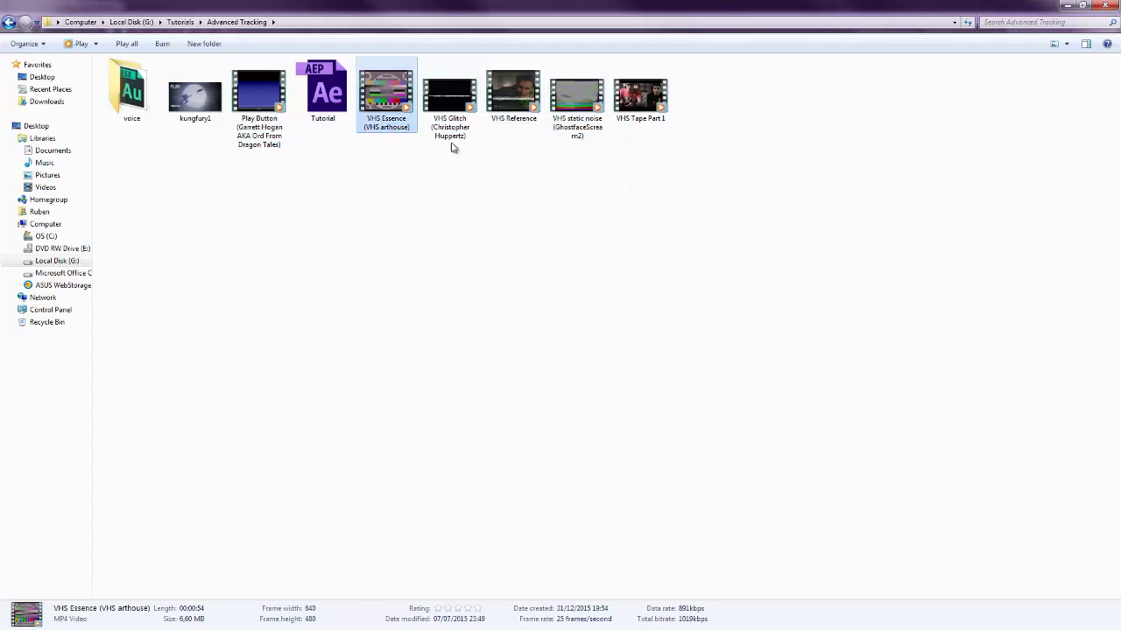
pyautogui.click(452, 145)
pyautogui.click(571, 140)
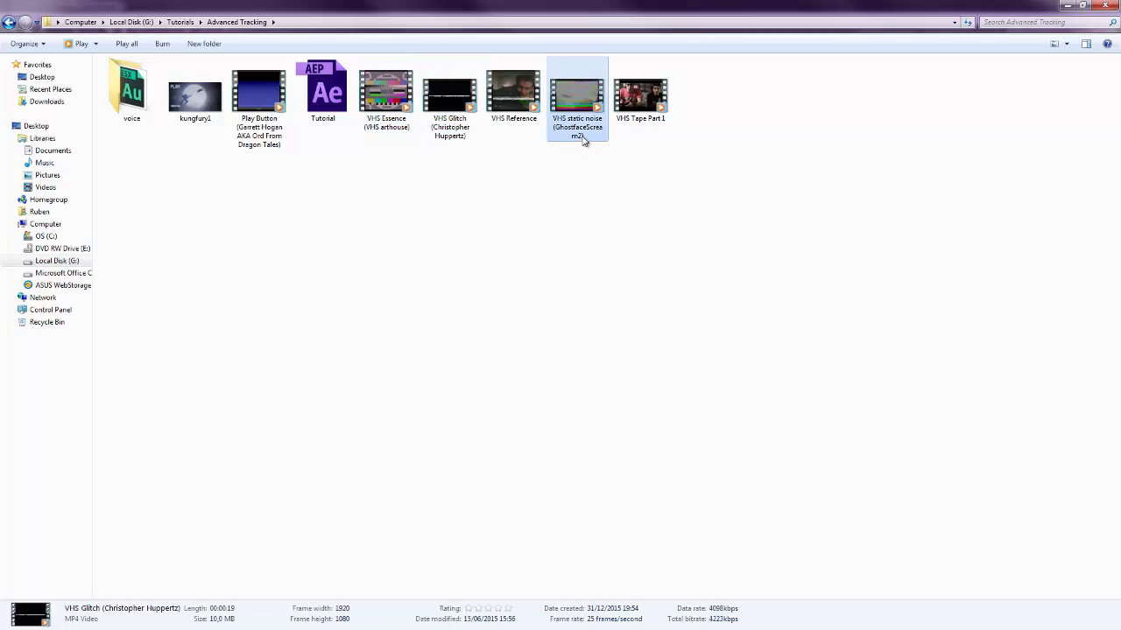
pyautogui.click(281, 143)
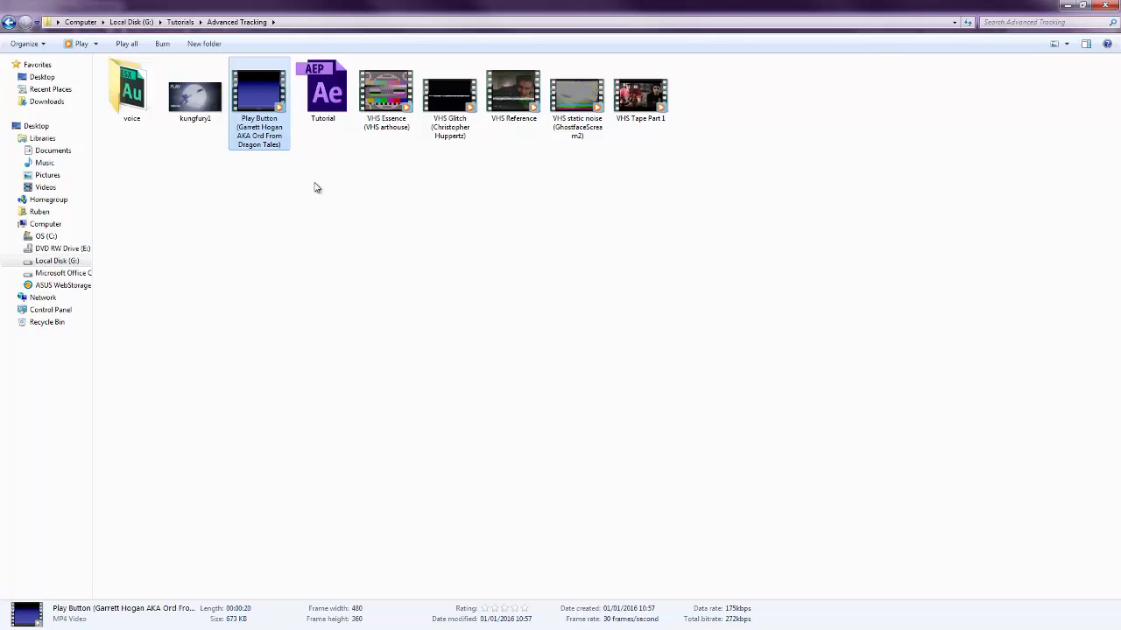
pyautogui.click(513, 101)
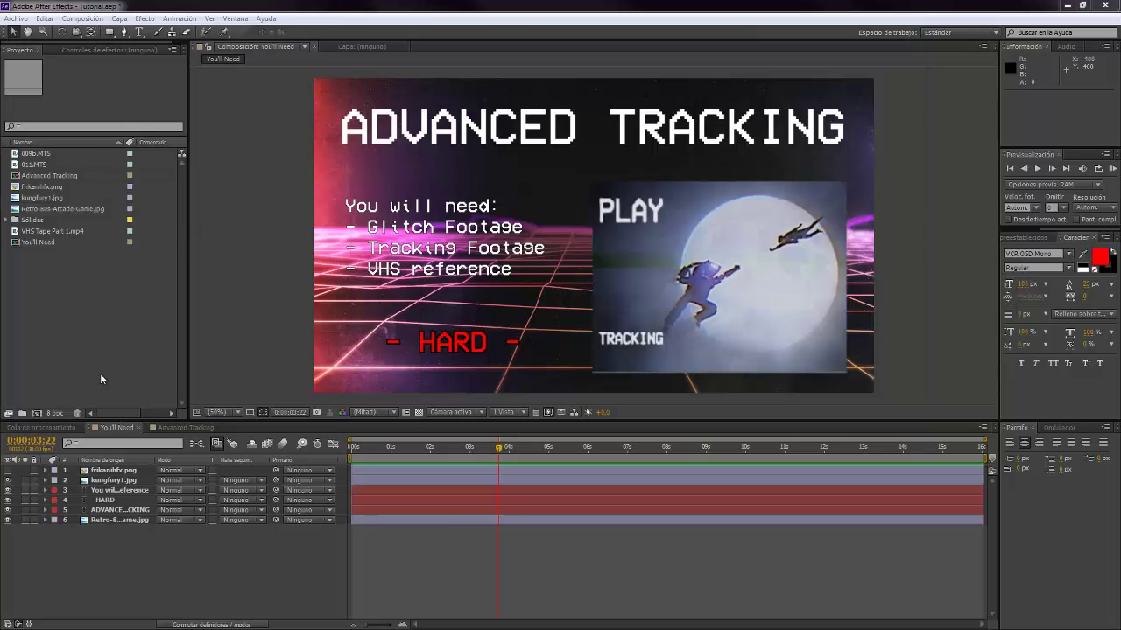
# Switch to the Advanced Tracking composition in After Effects and precompose its VHS Tape Part 1.mp4 layer as "effects", transferring all attributes
pyautogui.click(100, 325)
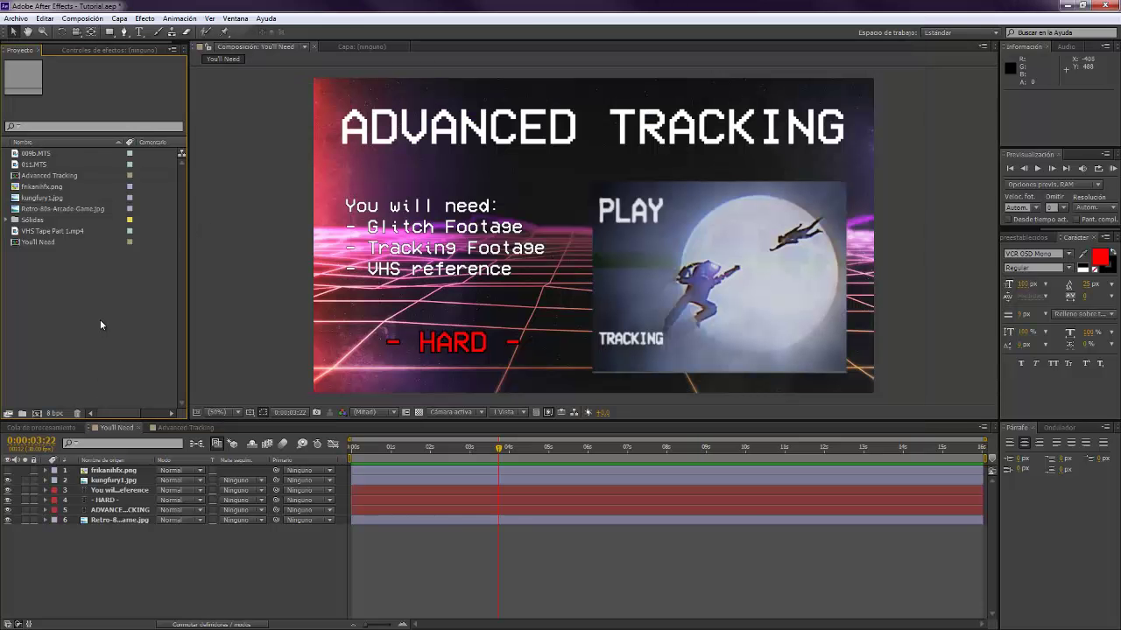
pyautogui.click(181, 427)
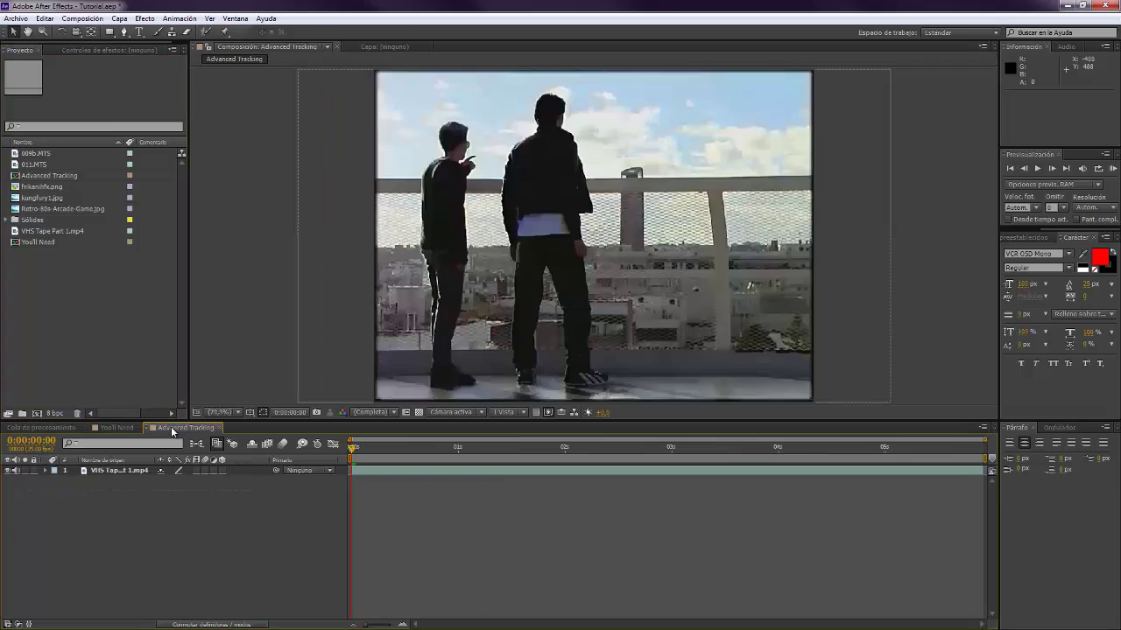
pyautogui.click(396, 472)
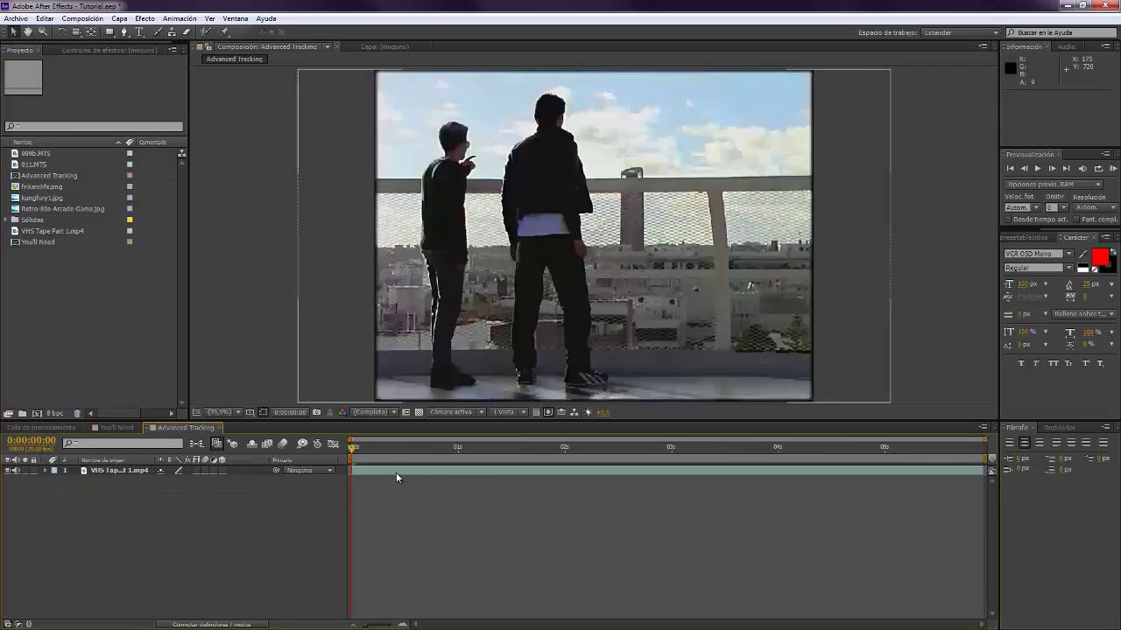
pyautogui.rightClick(395, 471)
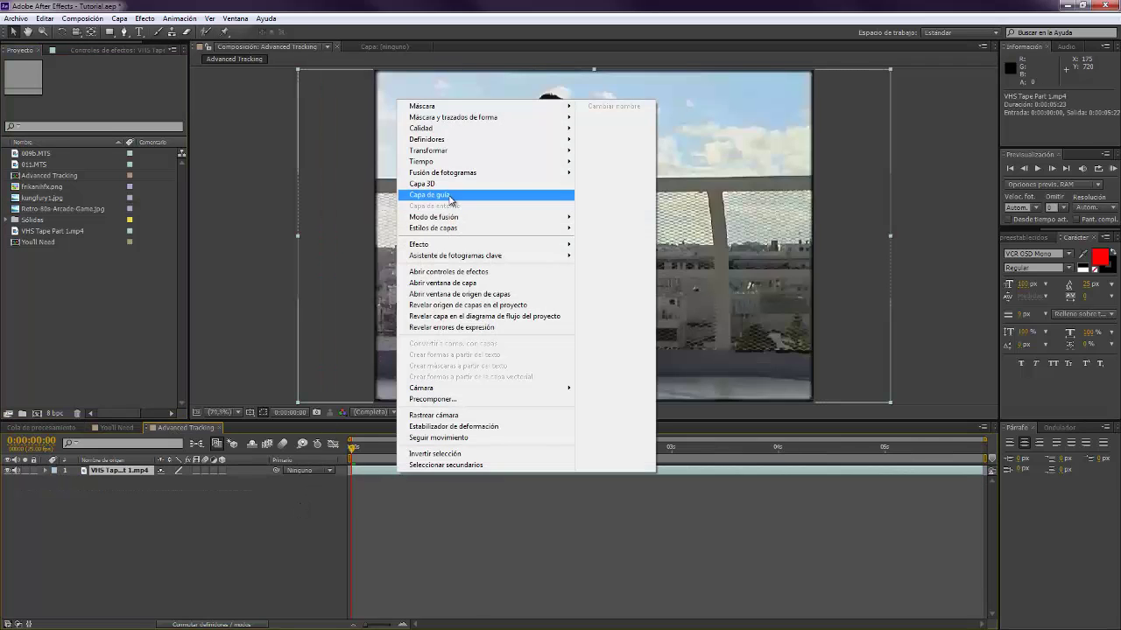
pyautogui.click(307, 517)
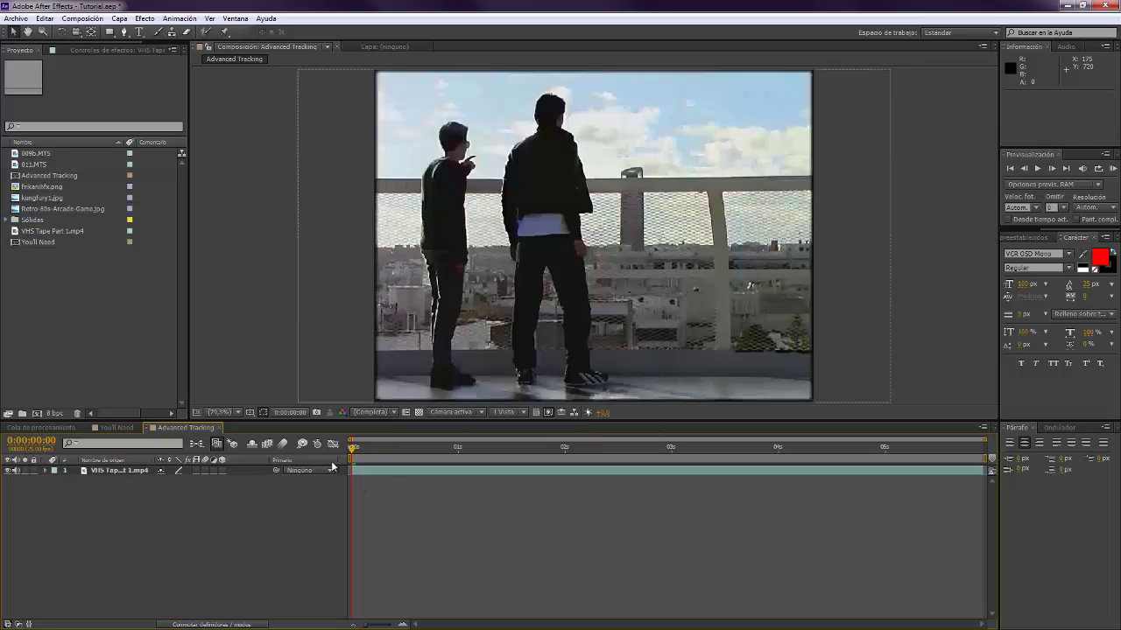
pyautogui.rightClick(369, 472)
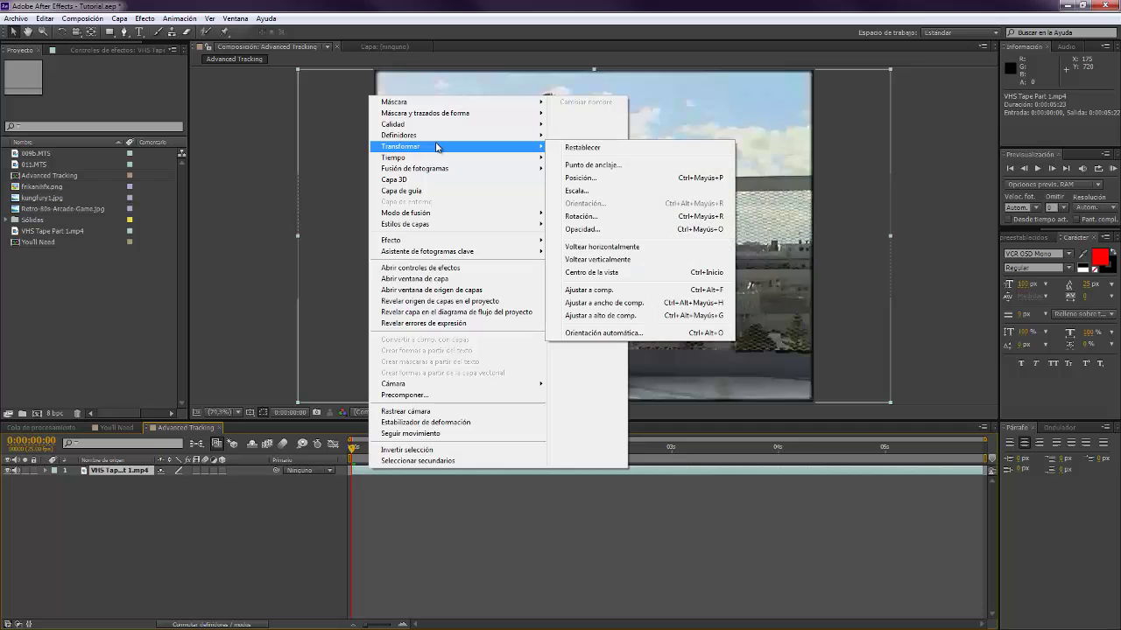
pyautogui.click(415, 395)
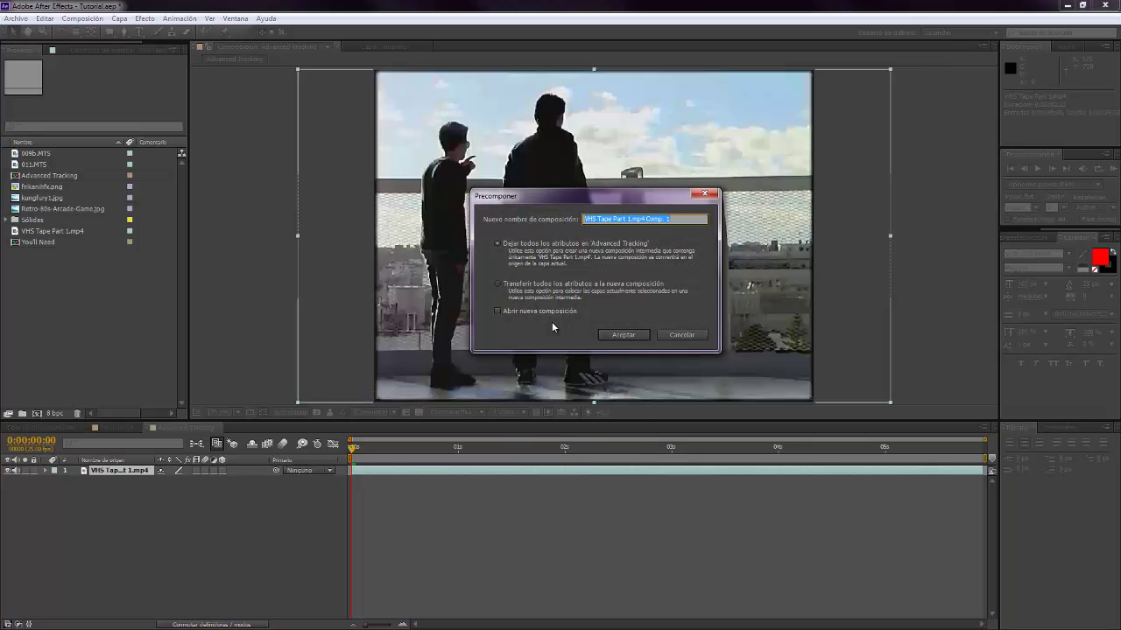
pyautogui.write('effects')
pyautogui.click(498, 285)
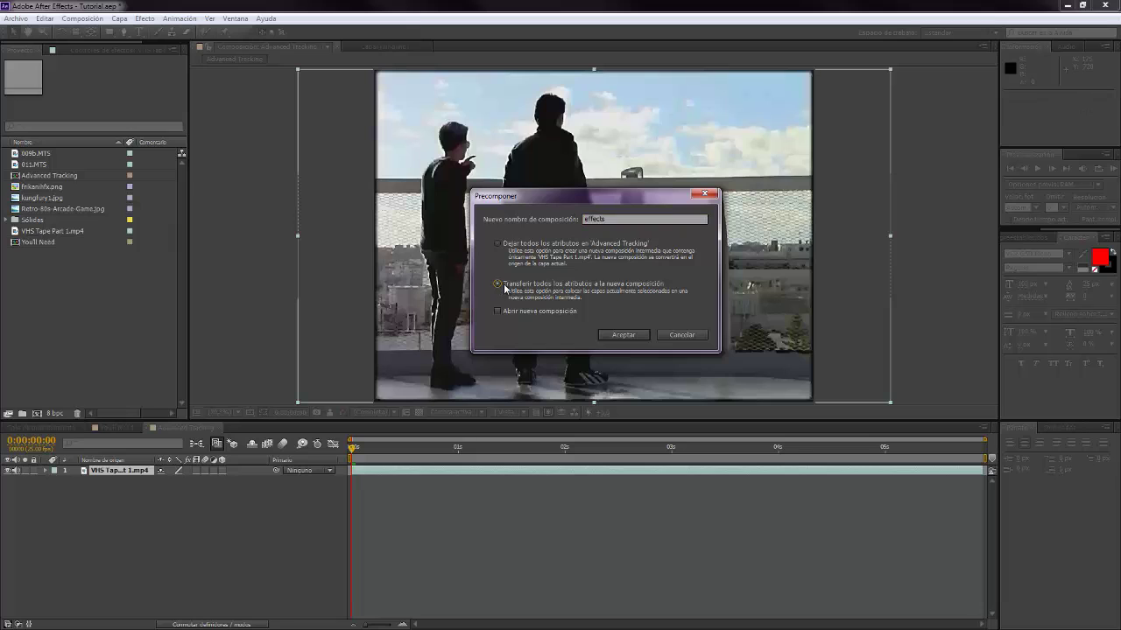
pyautogui.click(623, 334)
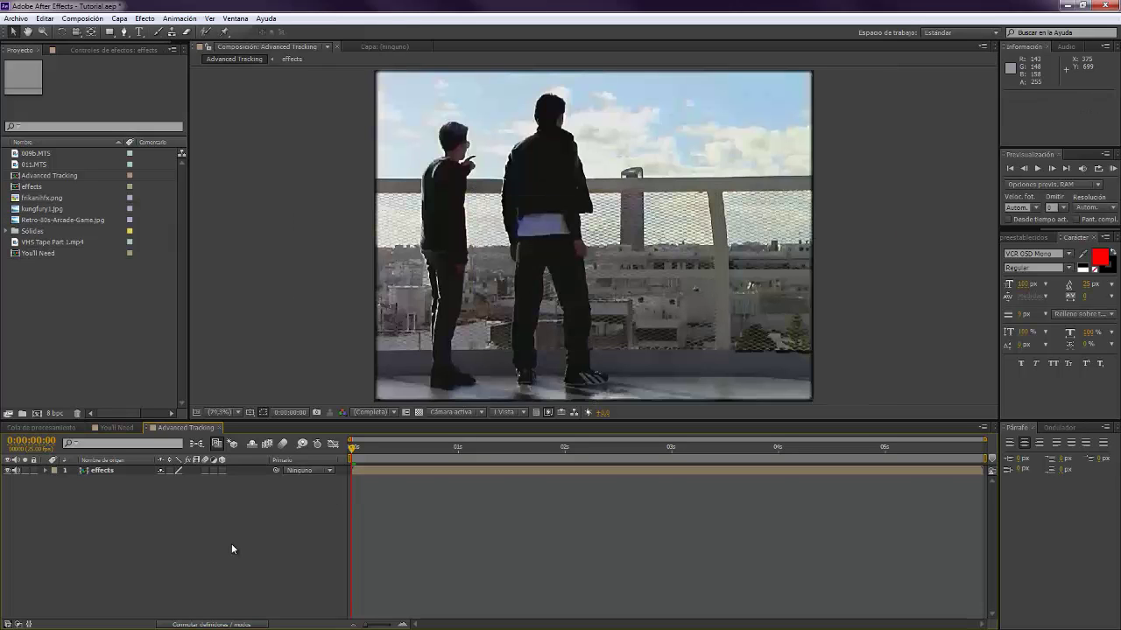
# Import Bad tracking_0 to Bad tracking_60 from the BadTracking folder as a JPEG sequence and add it above the effects layer
pyautogui.click(113, 473)
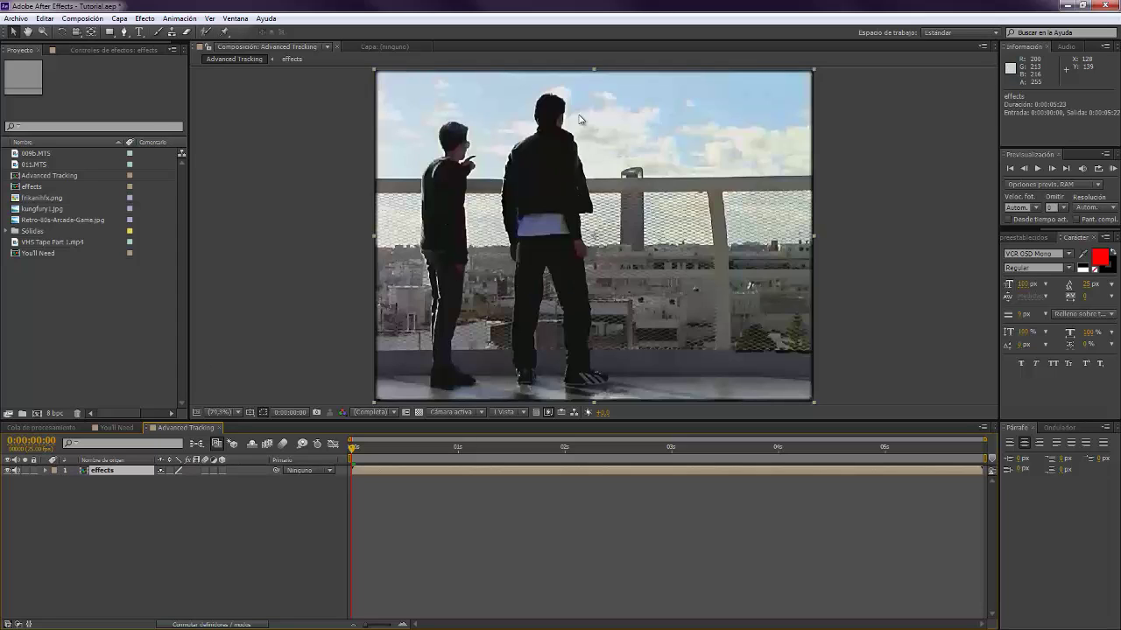
pyautogui.click(104, 332)
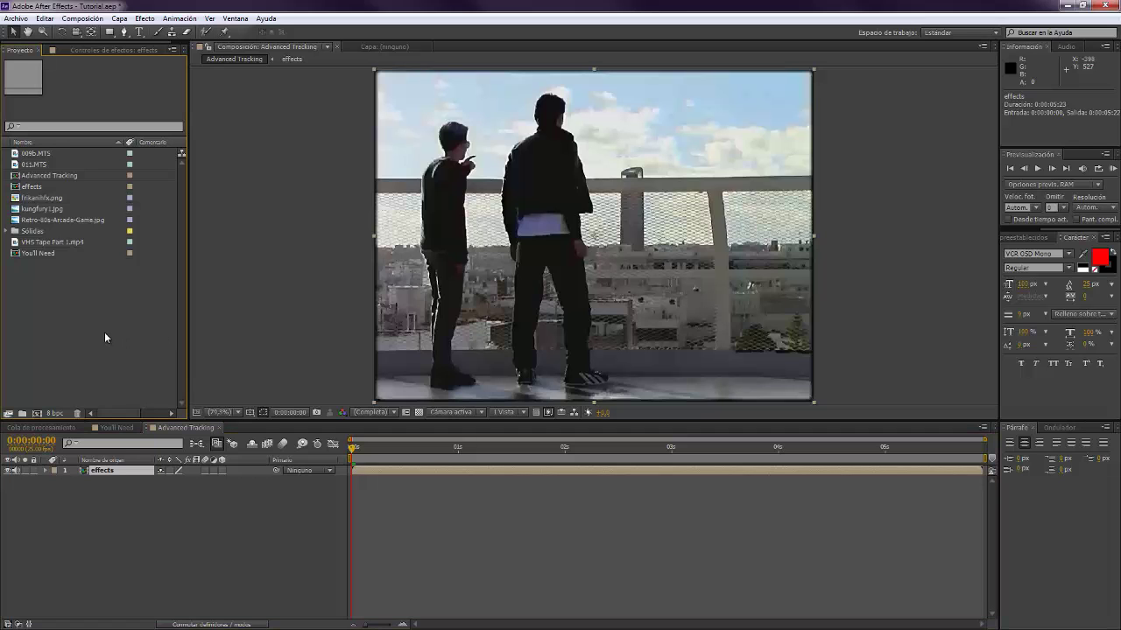
pyautogui.doubleClick(104, 331)
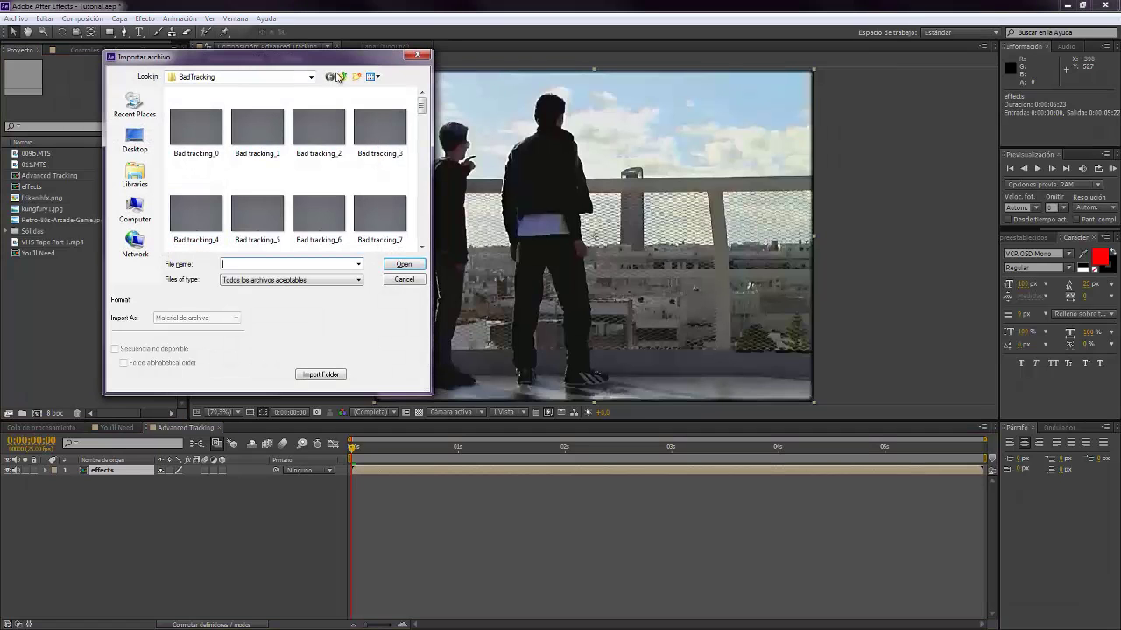
pyautogui.click(345, 77)
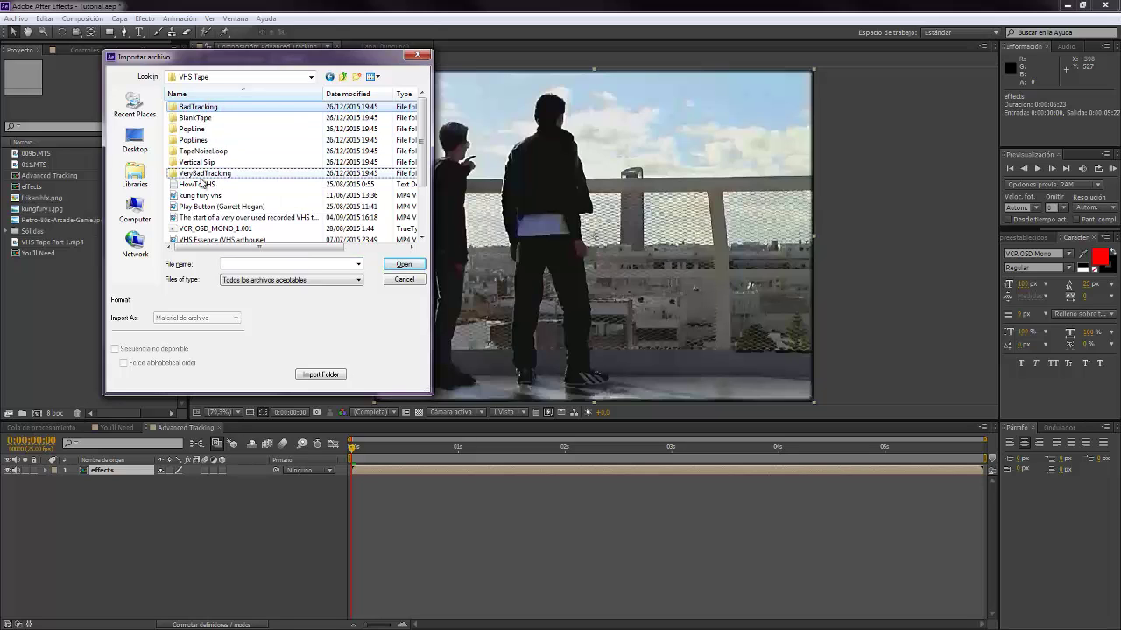
pyautogui.doubleClick(197, 107)
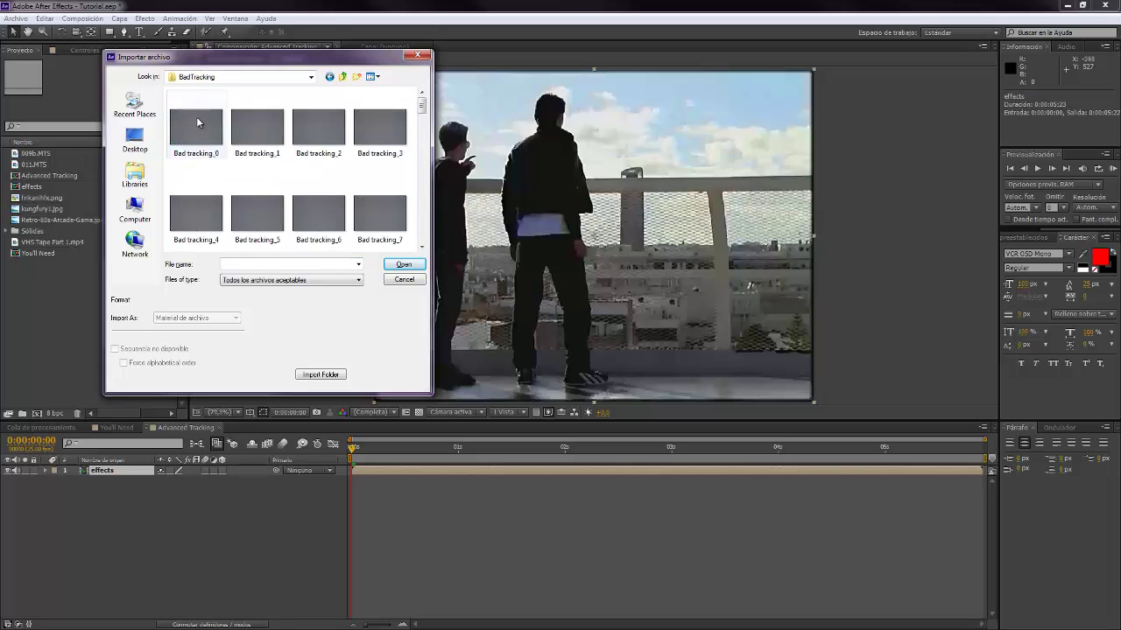
pyautogui.click(197, 123)
pyautogui.scroll(-10, 228, 188)
pyautogui.keyDown('shift'); pyautogui.click(186, 247); pyautogui.keyUp('shift')
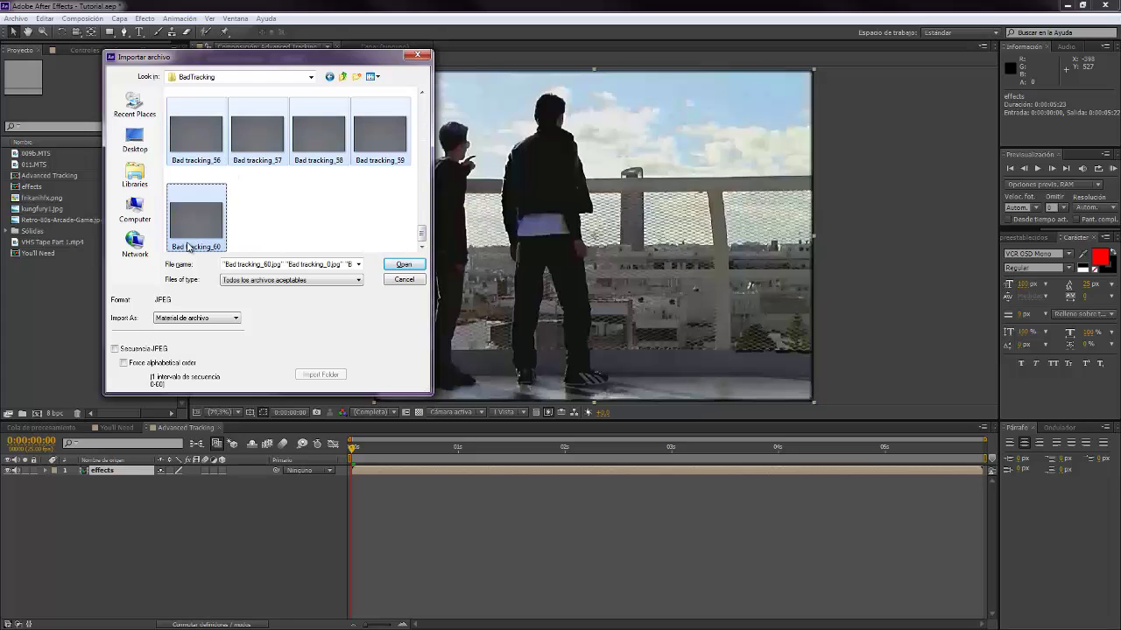
pyautogui.click(114, 348)
pyautogui.click(402, 264)
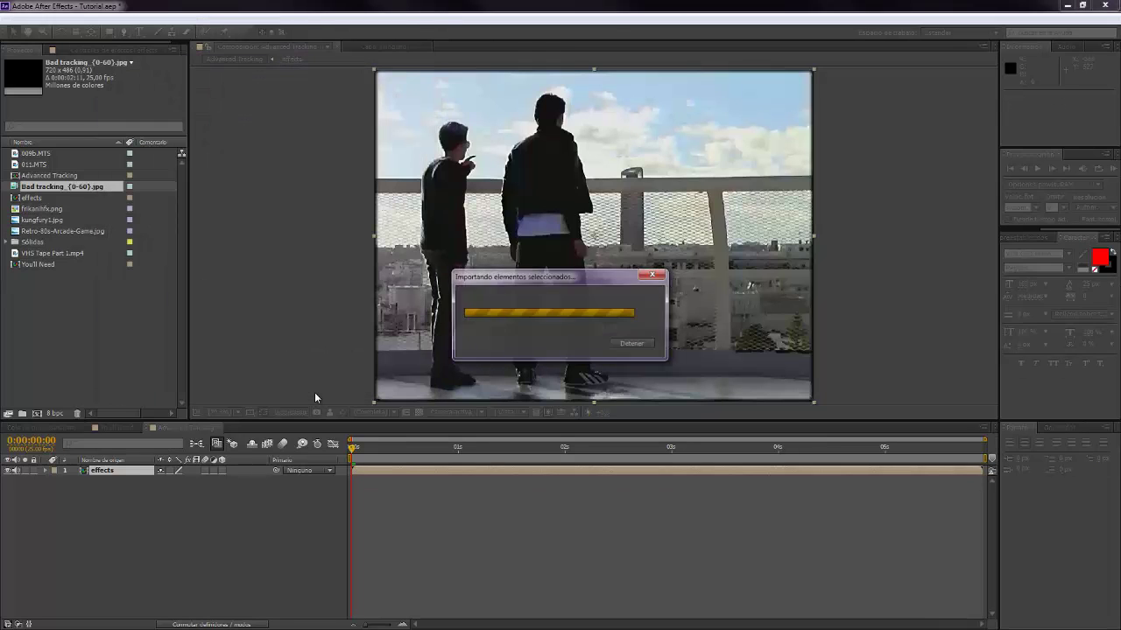
pyautogui.moveTo(68, 190); pyautogui.dragTo(127, 470)
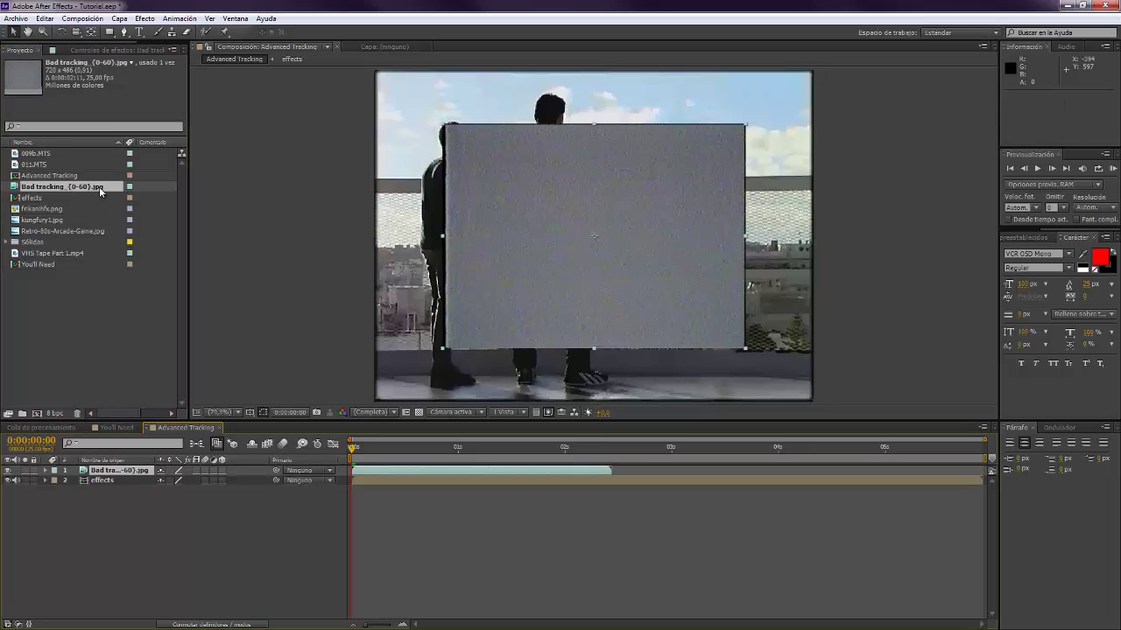
# Set the Bad tracking footage to loop 100 times and extend its layer to the end of the composition
pyautogui.rightClick(101, 191)
pyautogui.moveTo(174, 261)
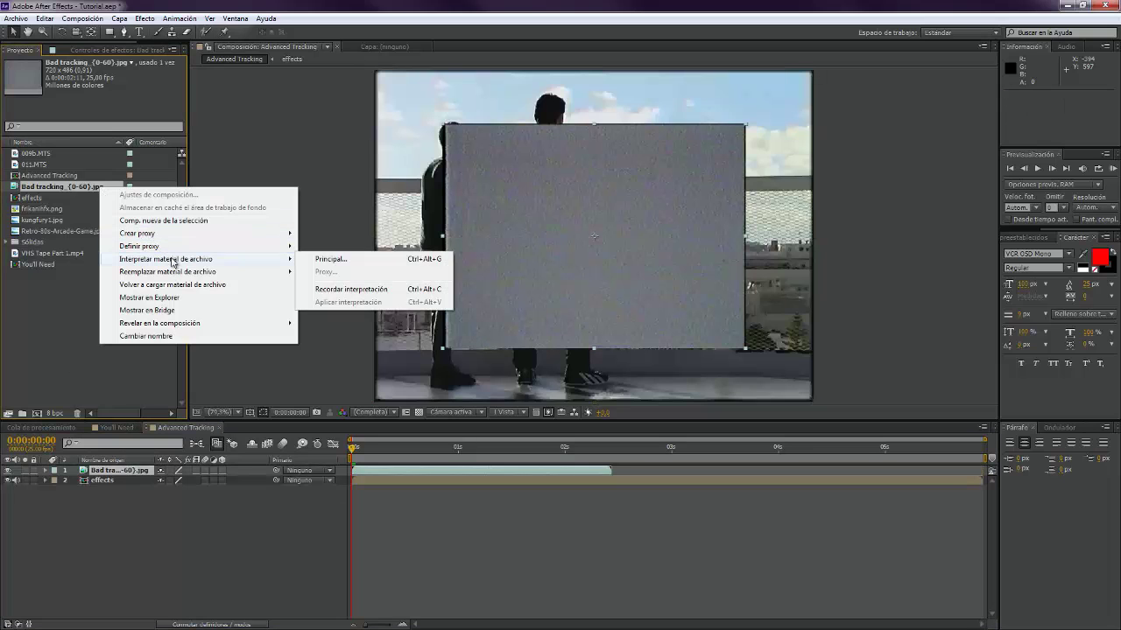
pyautogui.click(333, 260)
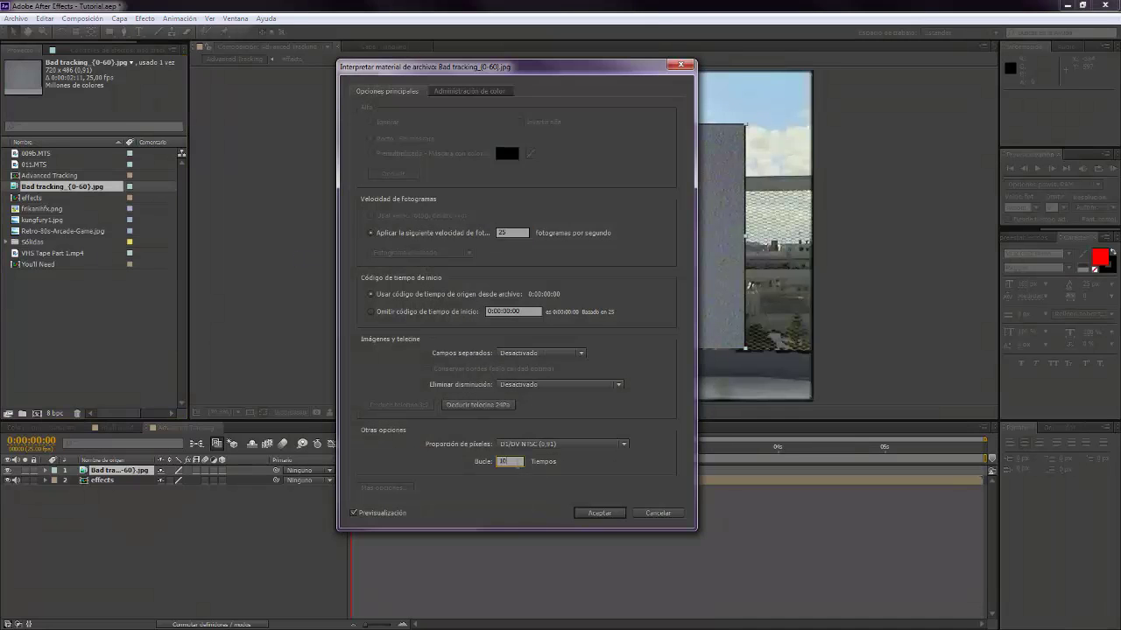
pyautogui.click(599, 513)
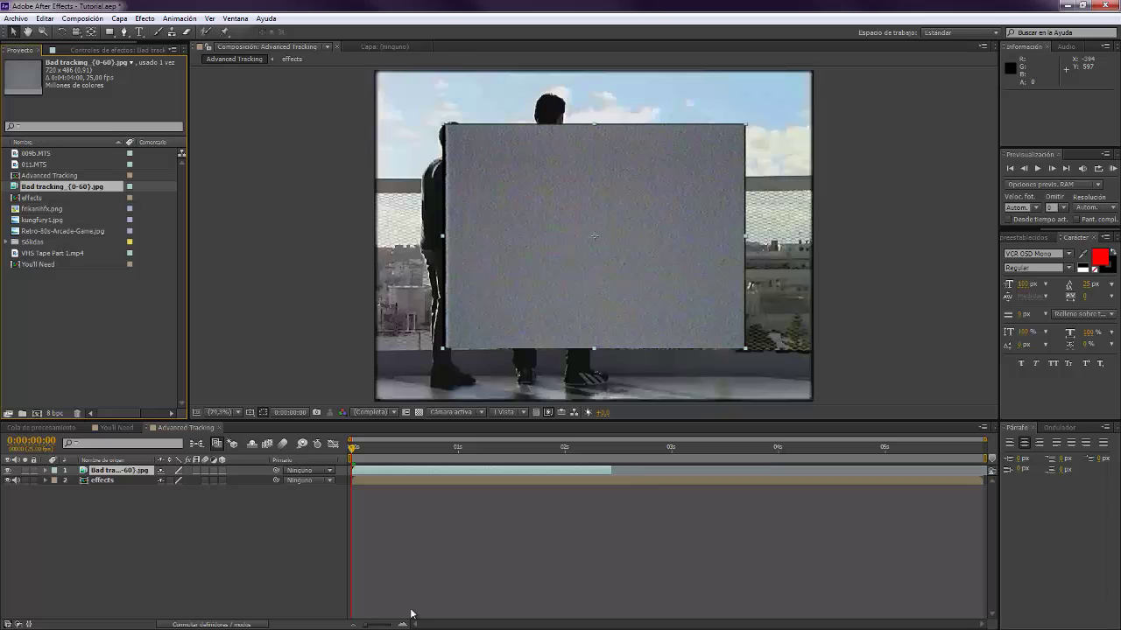
pyautogui.moveTo(610, 470); pyautogui.dragTo(986, 470)
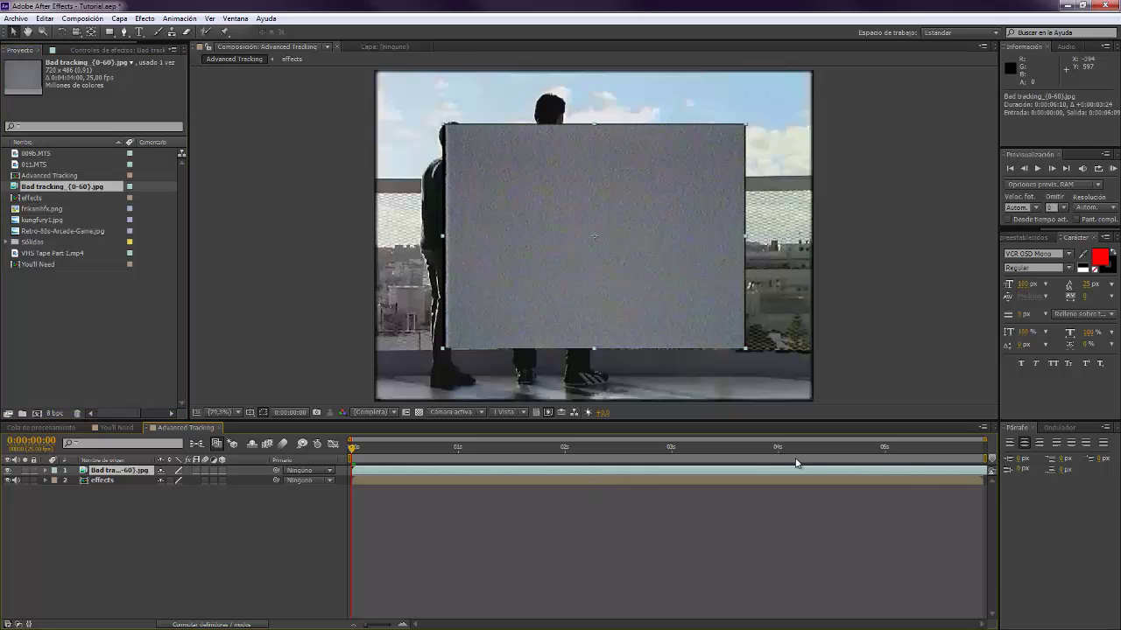
# Fit the Bad tracking layer to the composition size and hide the layer
pyautogui.rightClick(502, 468)
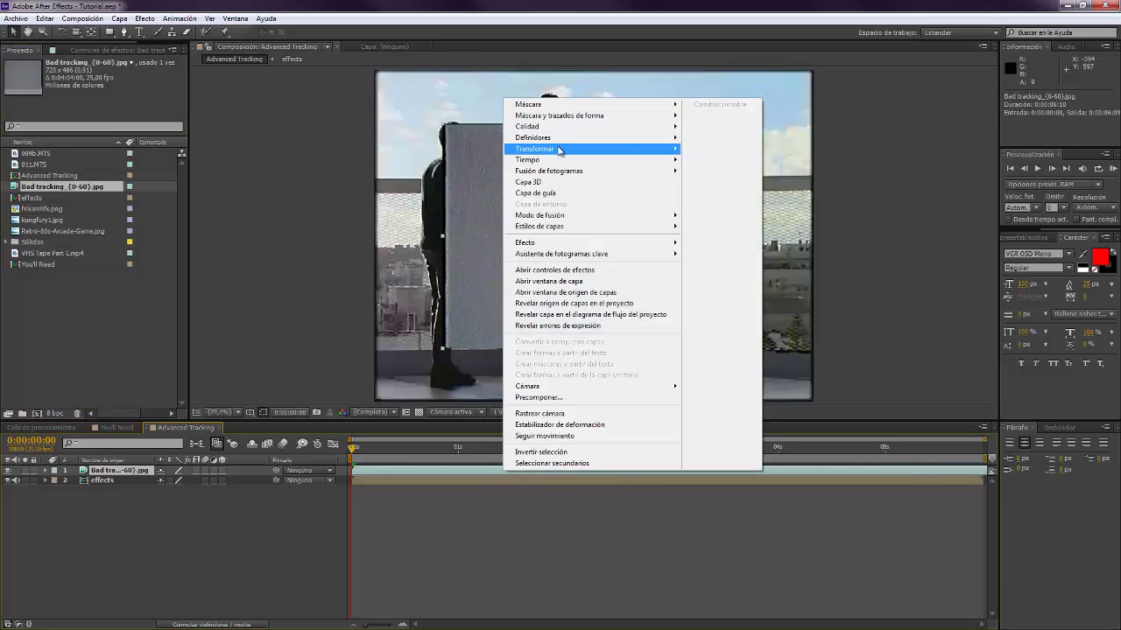
pyautogui.moveTo(561, 151)
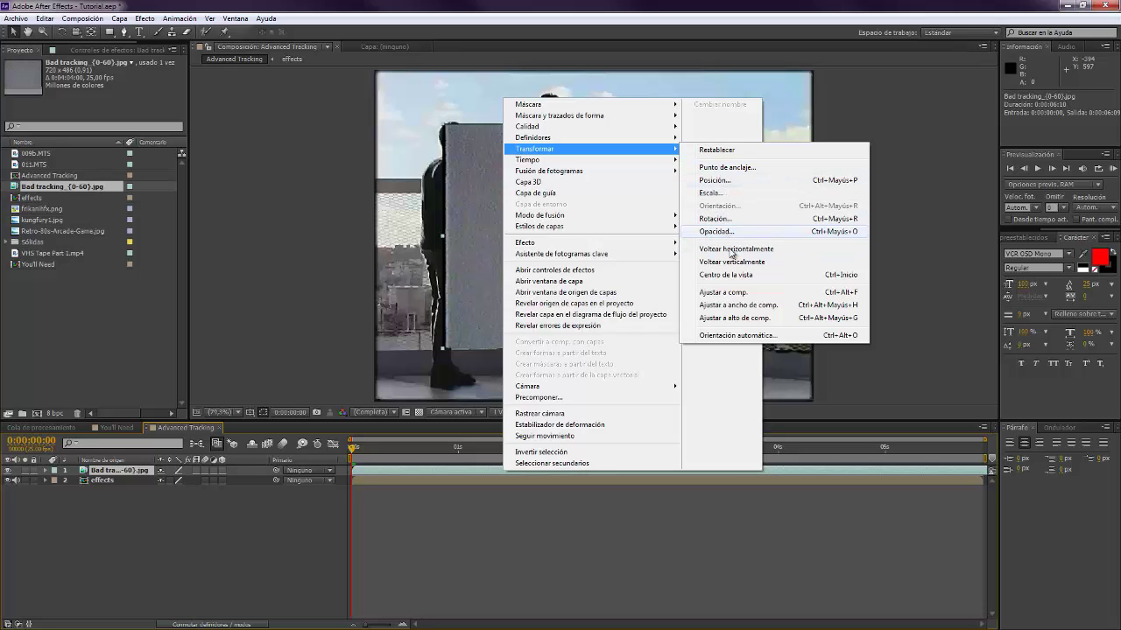
pyautogui.click(736, 297)
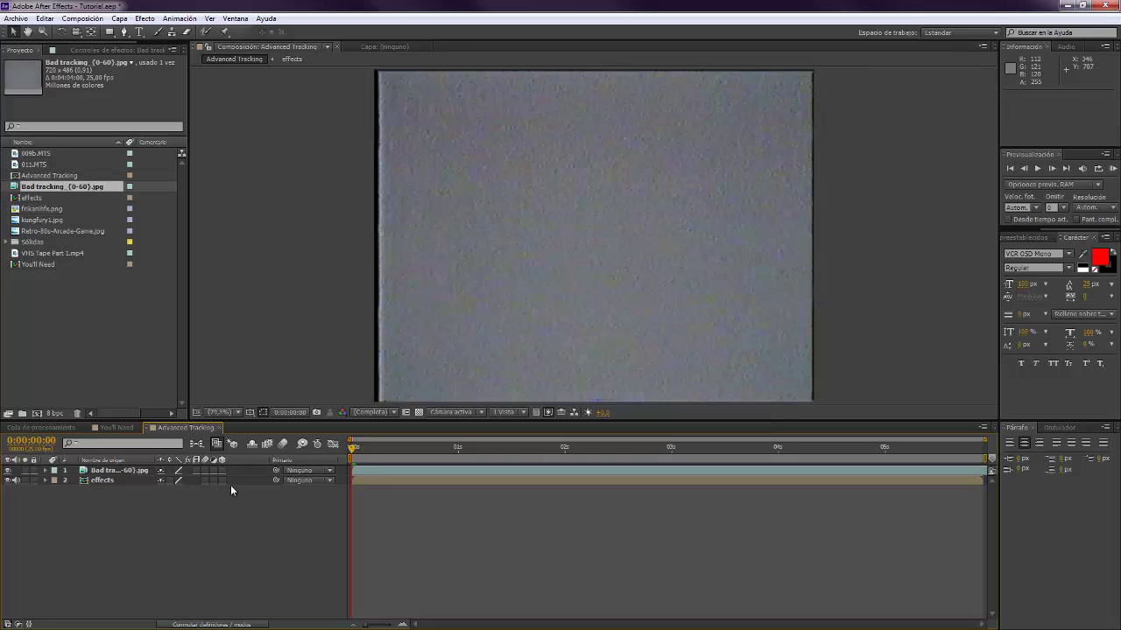
pyautogui.click(9, 471)
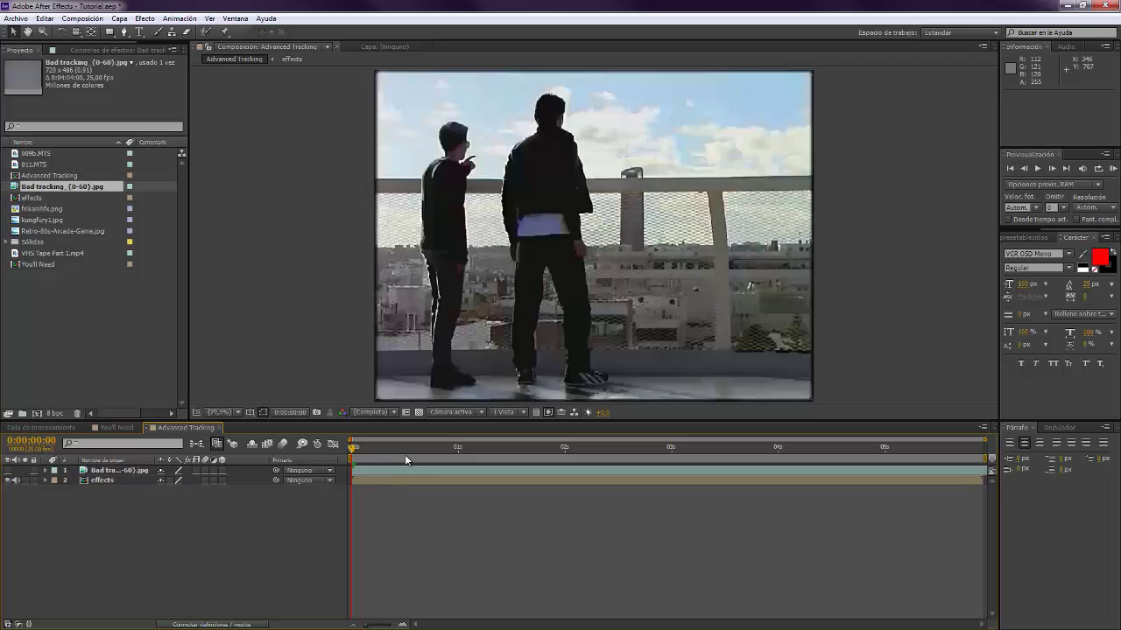
# Start keyframing the effects layer's Position at 0:00:00:13
pyautogui.moveTo(379, 452); pyautogui.dragTo(419, 481)
pyautogui.click(430, 482)
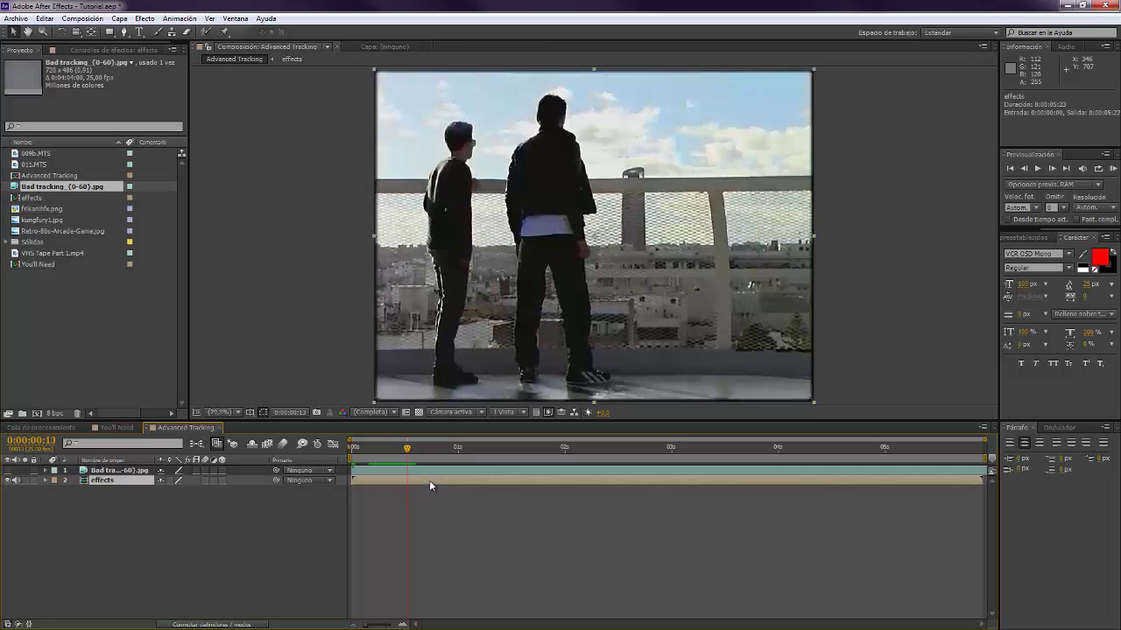
pyautogui.hotkey('alt', 'shift', 'p')
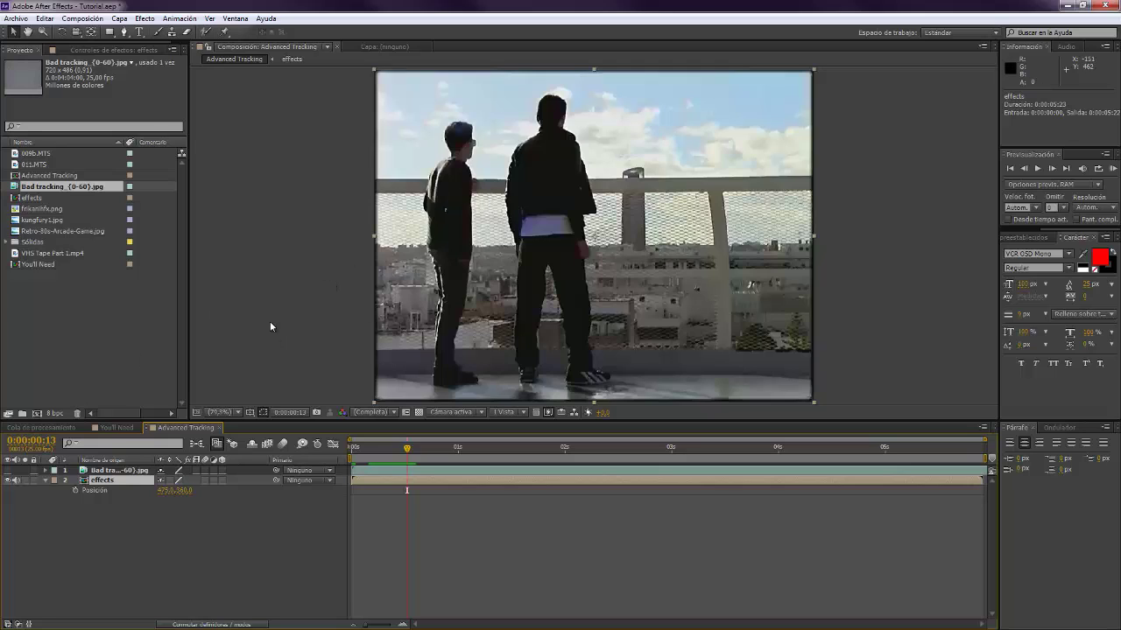
pyautogui.click(75, 490)
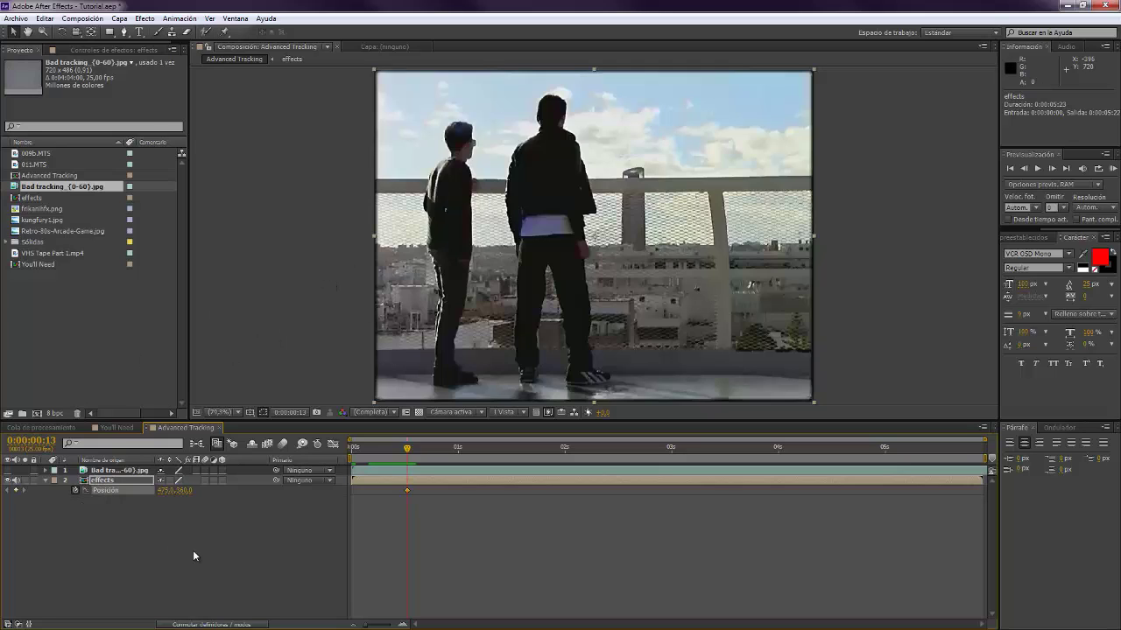
# Add another Position keyframe with the same value on the effects layer at 0:00:00:16
pyautogui.click(403, 625)
pyautogui.click(402, 625)
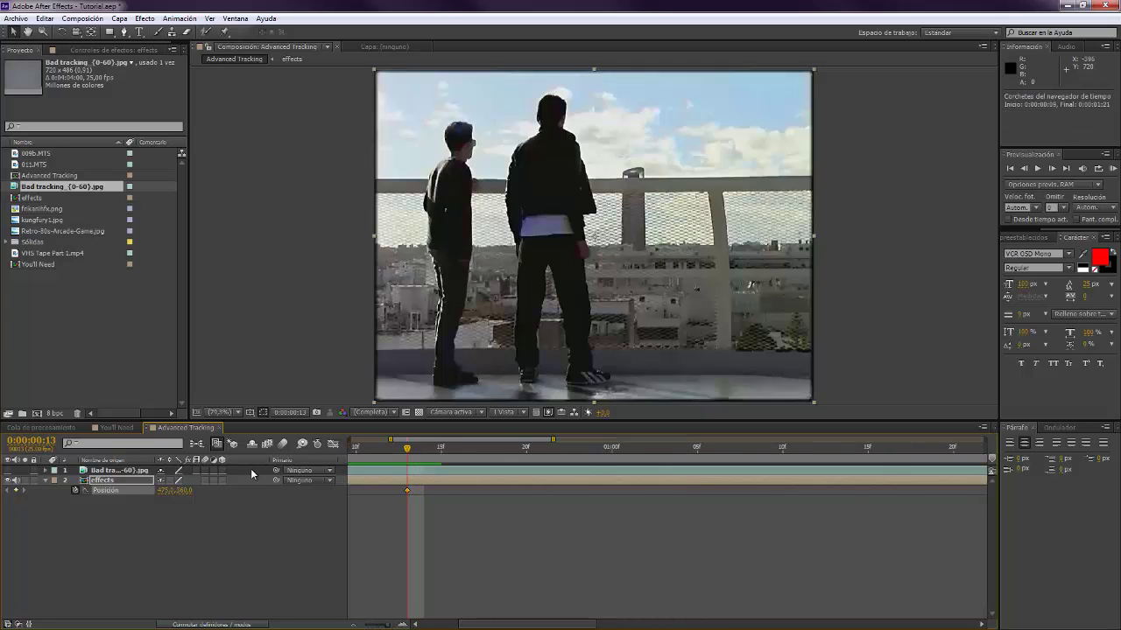
pyautogui.press('pagedown')
pyautogui.press('pagedown')
pyautogui.press('pagedown')
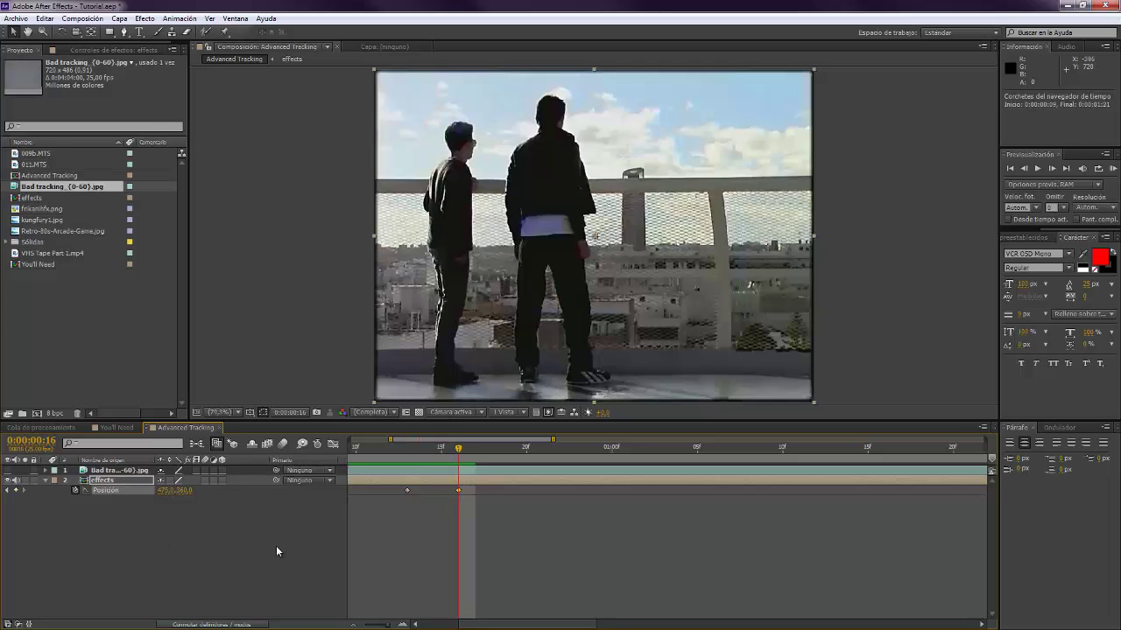
# Shift the effects layer up to Y position 321 at 0:00:00:15 and step through the neighbouring frames
pyautogui.press('pageup')
pyautogui.moveTo(186, 491); pyautogui.dragTo(166, 485)
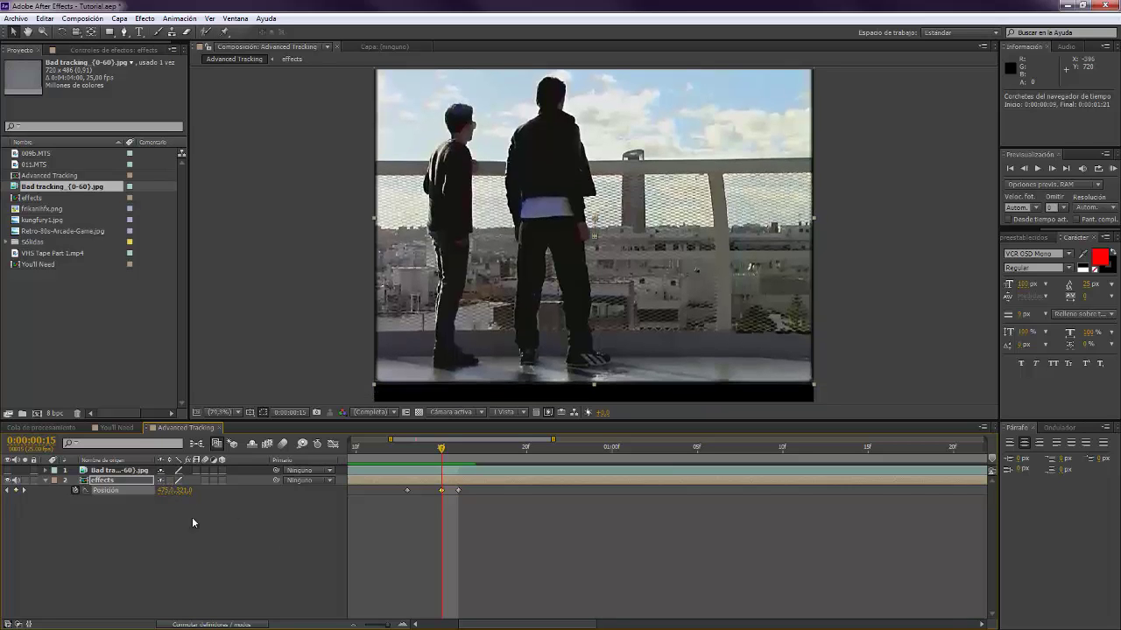
pyautogui.click(212, 547)
pyautogui.press('pageup')
pyautogui.press('pageup')
pyautogui.press('pagedown')
pyautogui.press('pagedown')
pyautogui.press('pagedown')
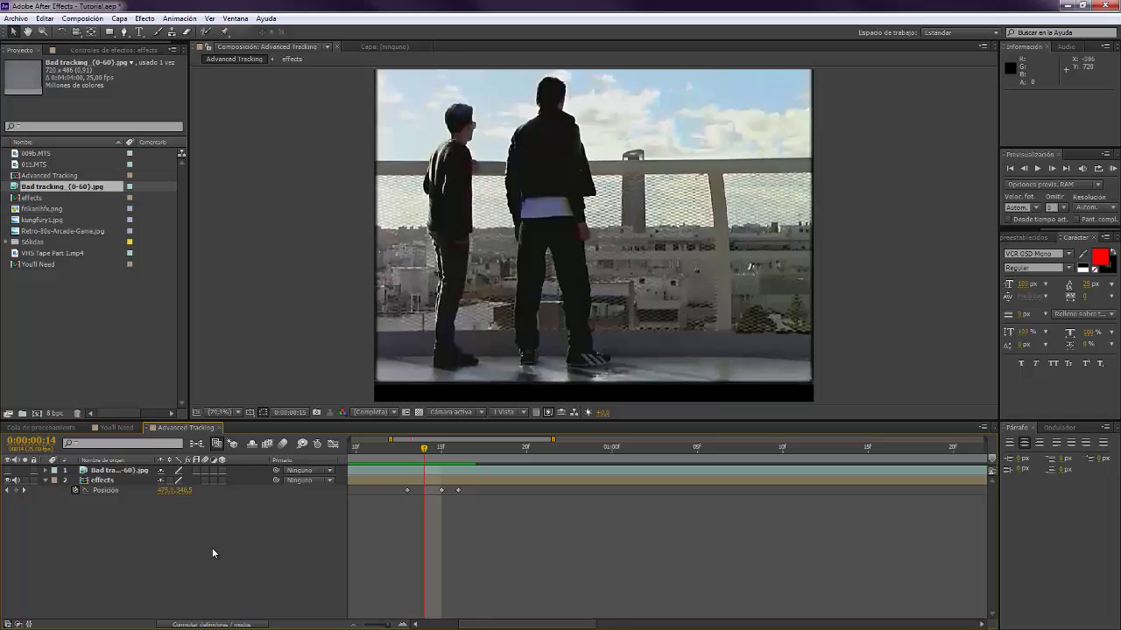
# Set the effects layer's Y position to 332 at 0:00:00:15
pyautogui.press('pageup')
pyautogui.press('pageup')
pyautogui.press('pageup')
pyautogui.press('pagedown')
pyautogui.press('pagedown')
pyautogui.moveTo(192, 490); pyautogui.dragTo(186, 490)
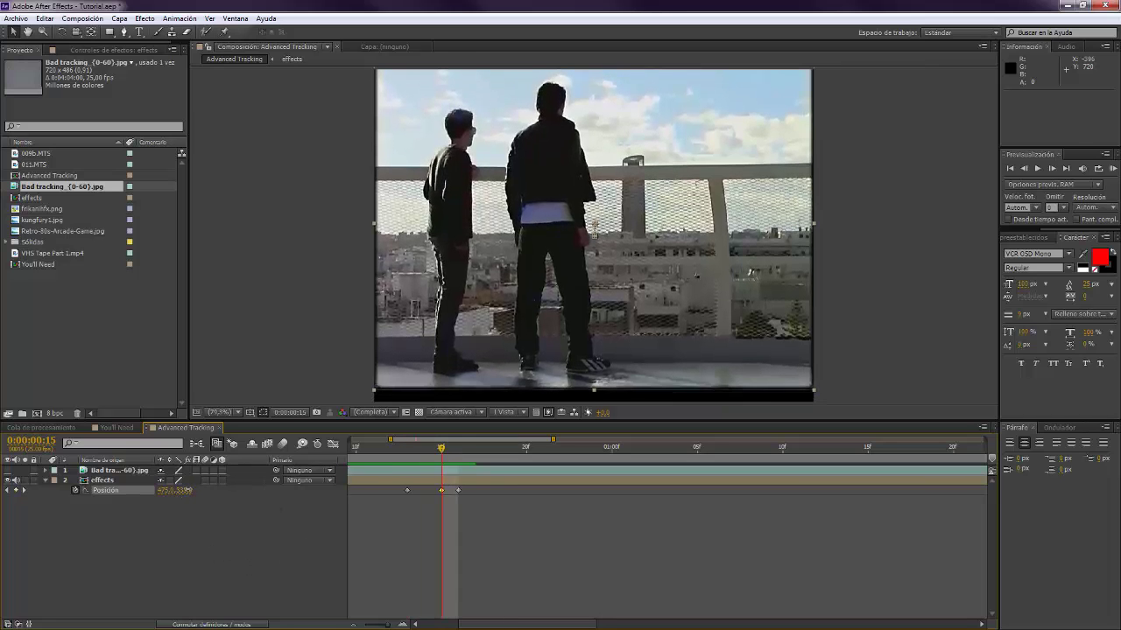
# Move the Bad tracking layer in time so that it starts at the first Position keyframe, 0:00:00:13
pyautogui.click(110, 473)
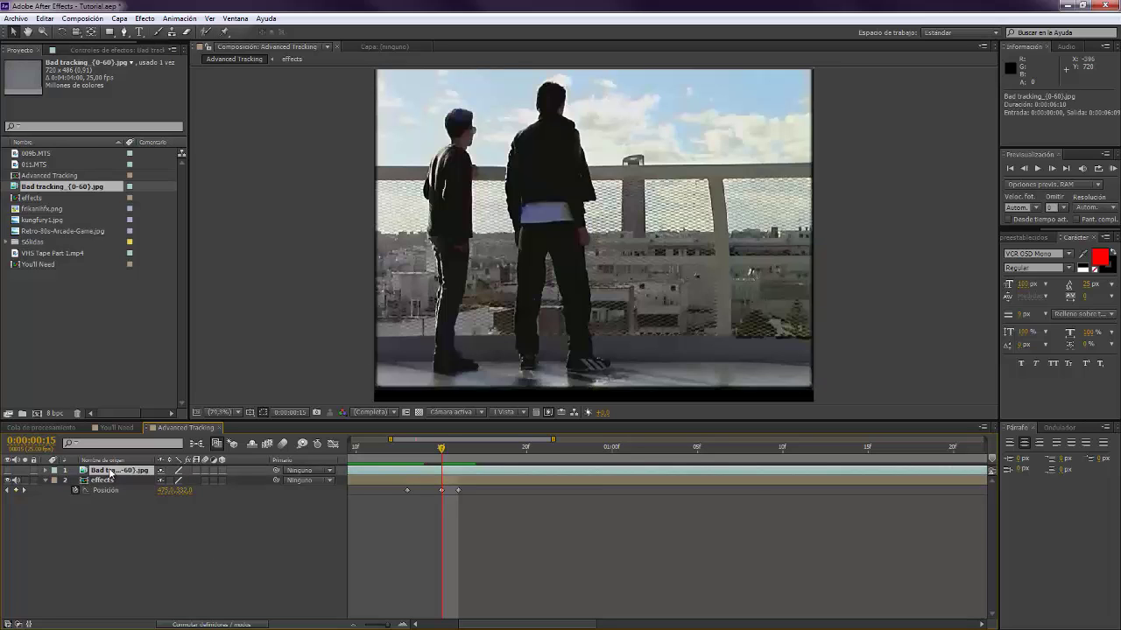
pyautogui.press('pageup')
pyautogui.press('pageup')
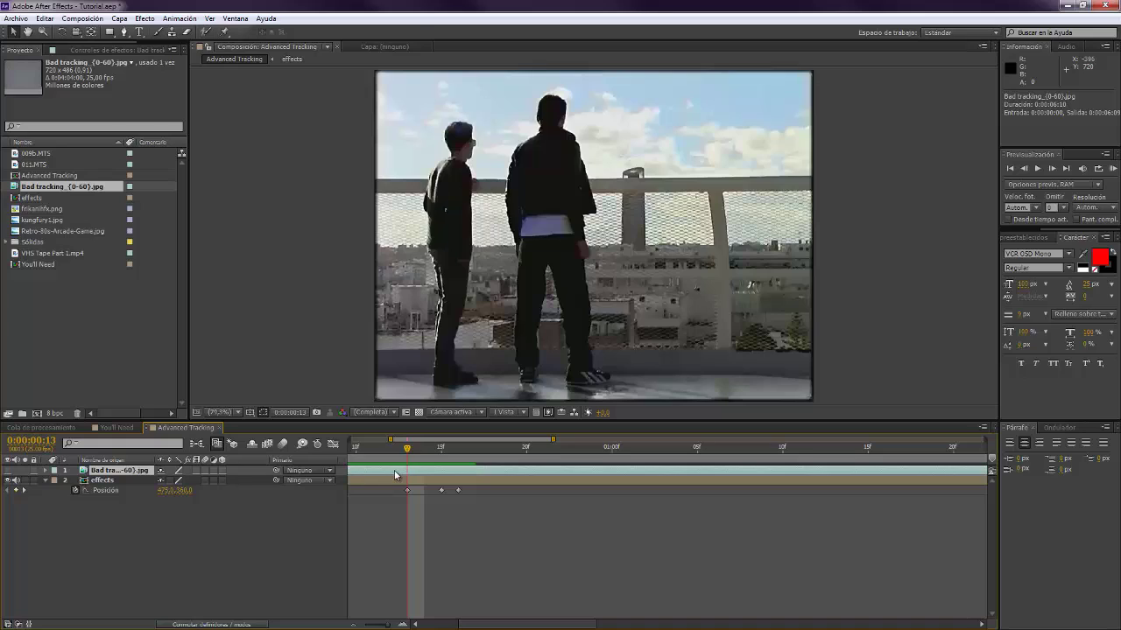
pyautogui.moveTo(394, 470); pyautogui.dragTo(459, 469)
pyautogui.moveTo(575, 470); pyautogui.dragTo(622, 470)
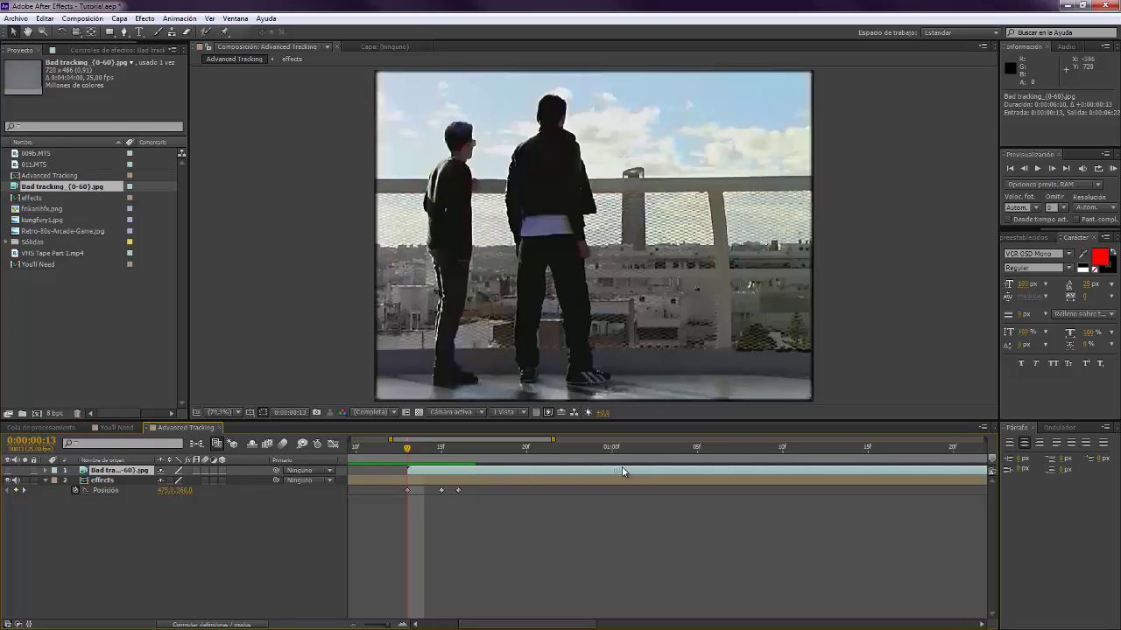
# Make the Bad tracking layer visible and set its blending mode to Luz suave
pyautogui.click(9, 472)
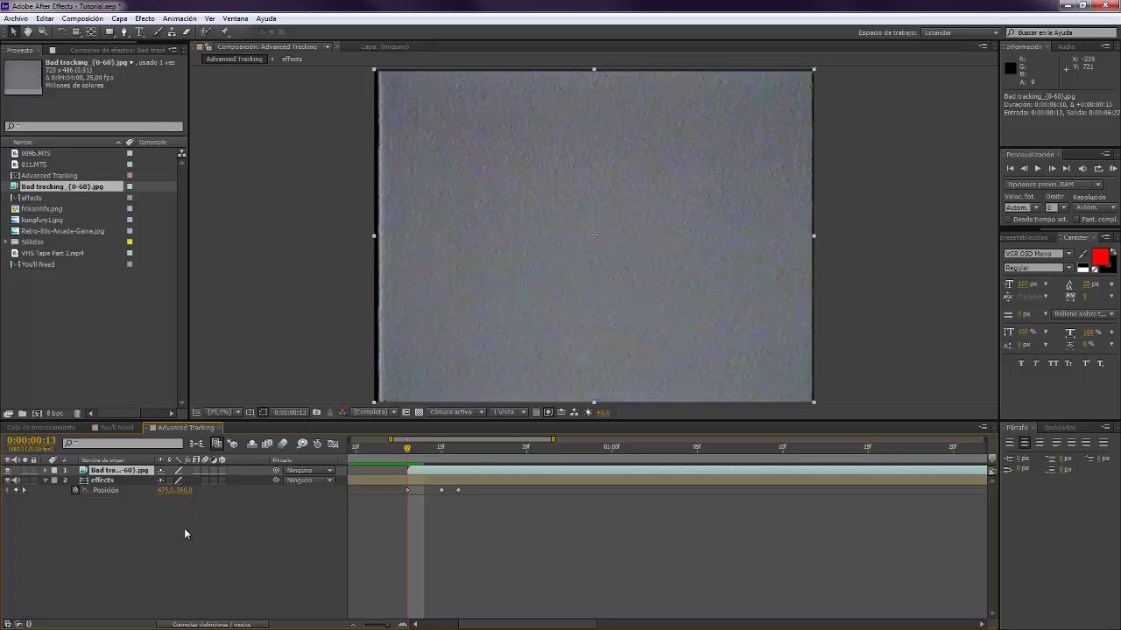
pyautogui.click(210, 624)
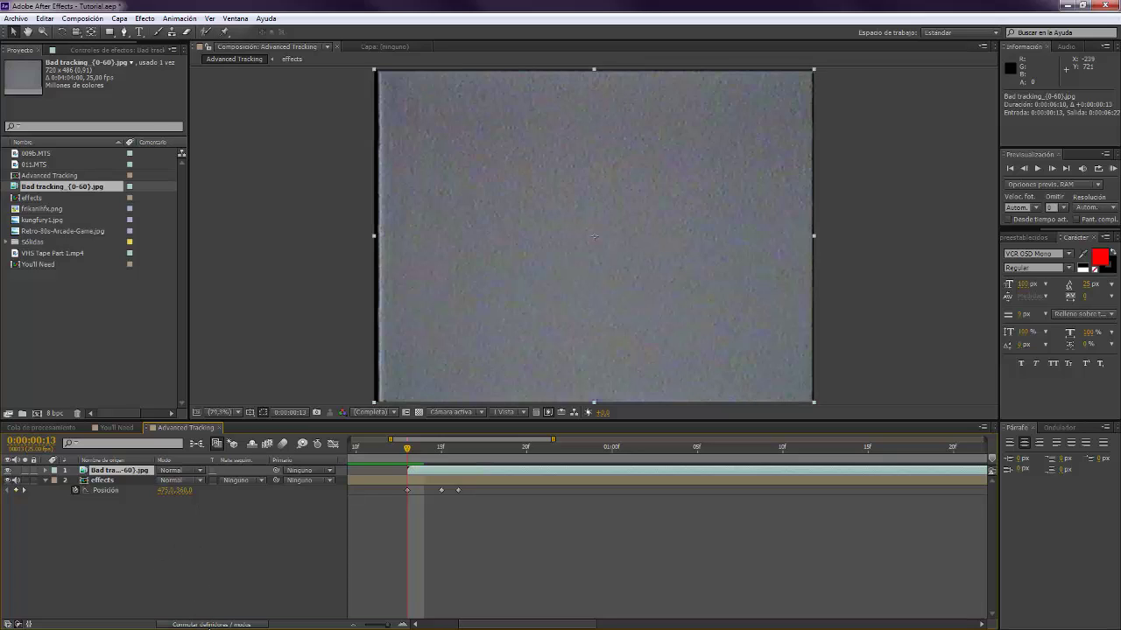
pyautogui.click(194, 473)
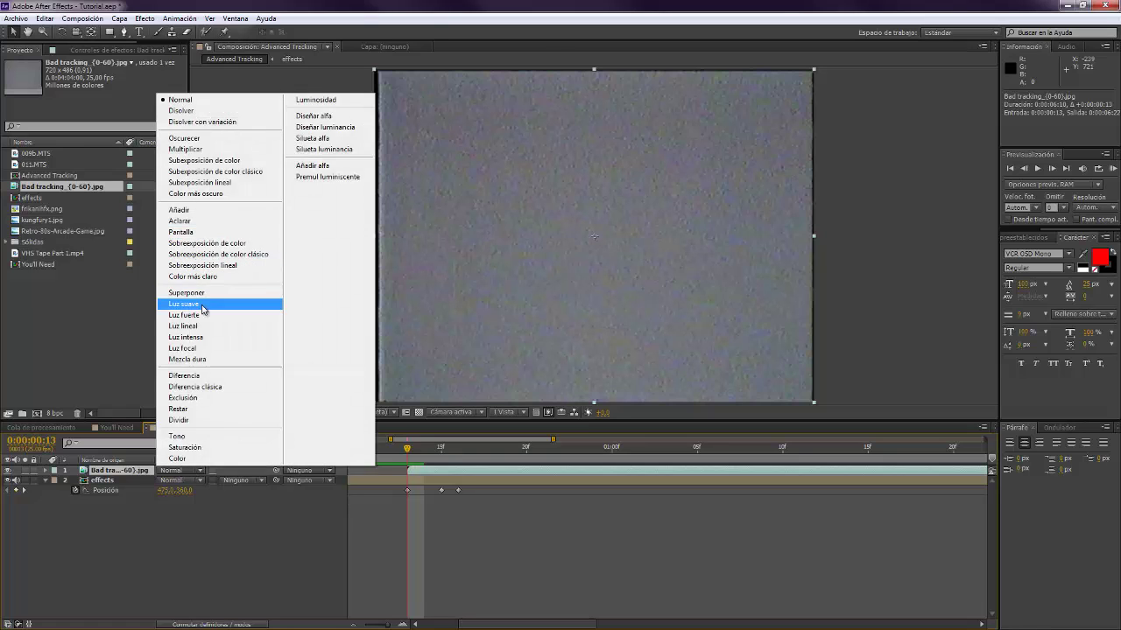
pyautogui.click(202, 306)
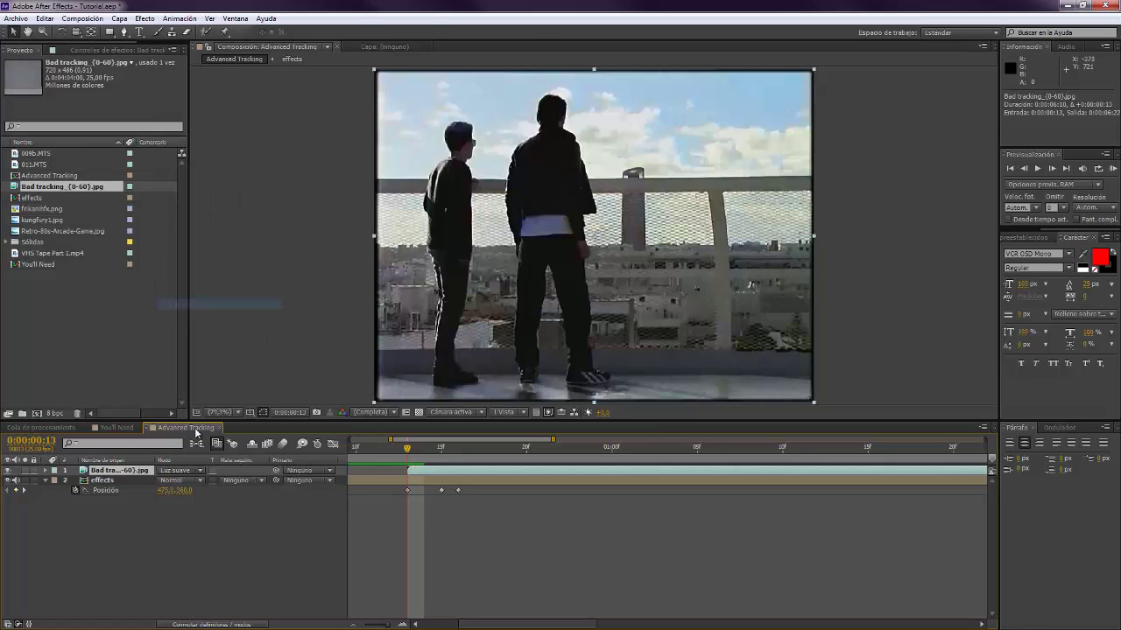
# Try the Luz fuerte blending mode on the Bad tracking layer, and return it to Luz suave
pyautogui.click(192, 472)
pyautogui.click(205, 317)
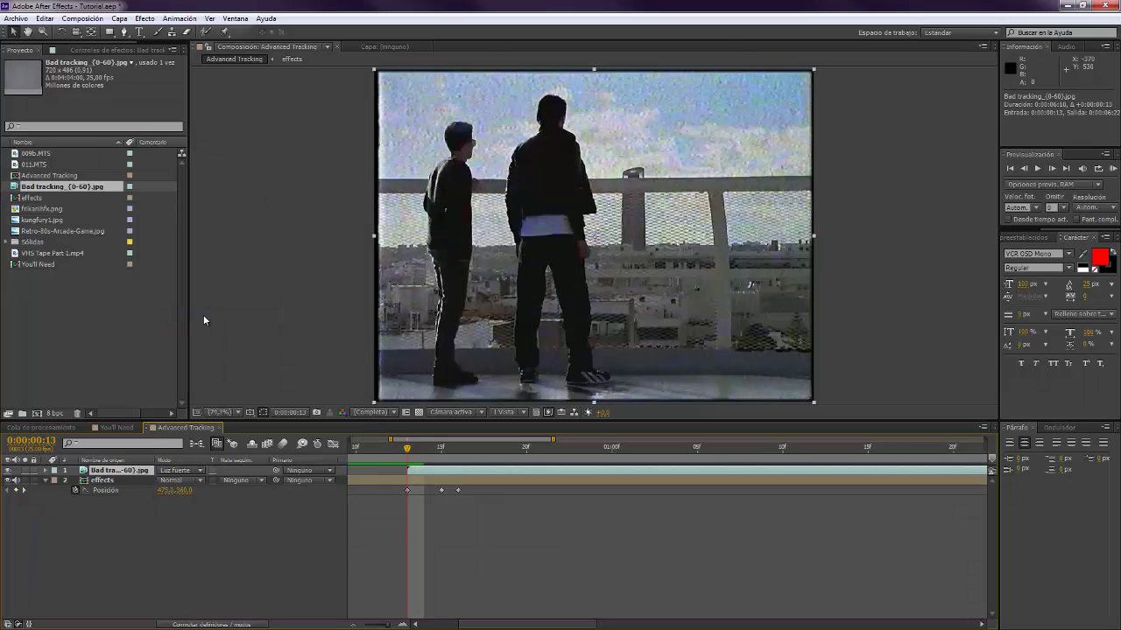
pyautogui.click(198, 543)
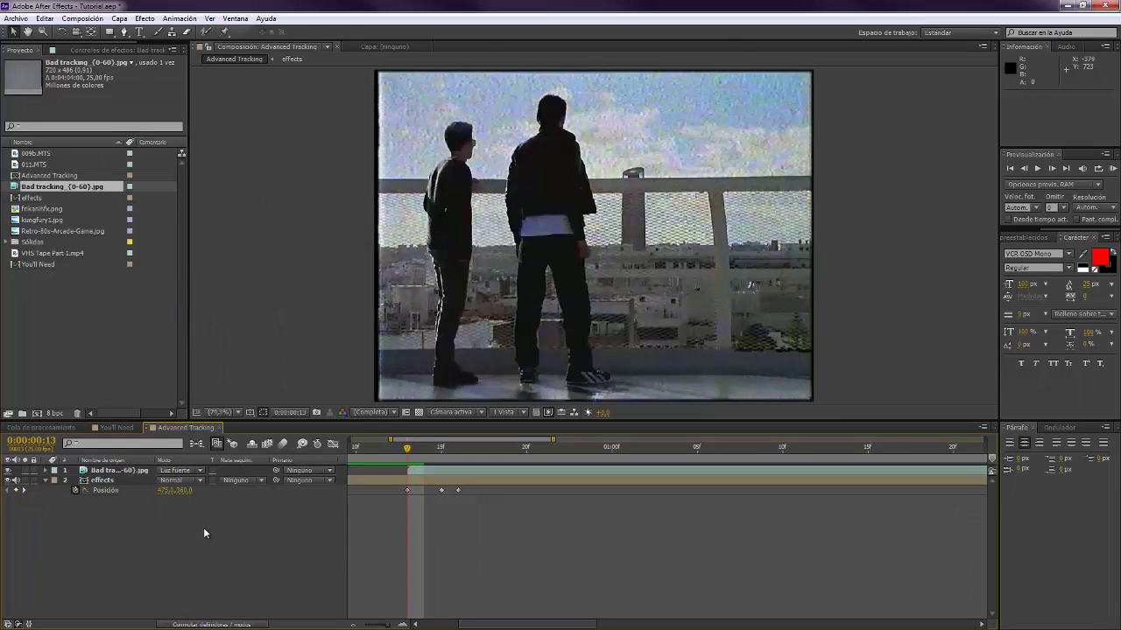
pyautogui.press('pagedown')
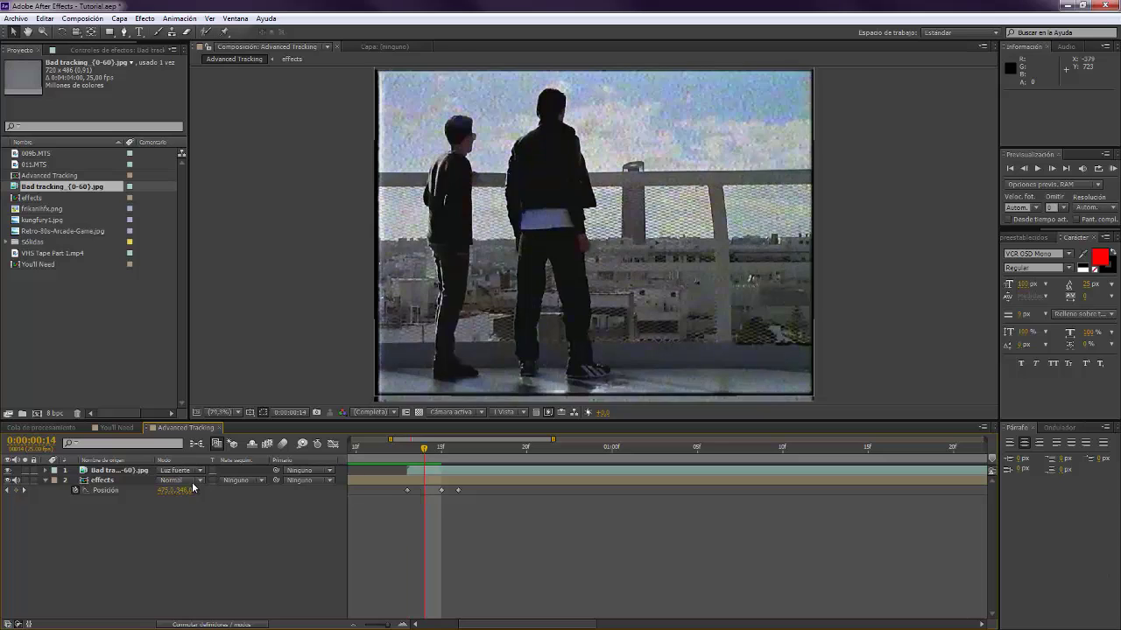
pyautogui.press('pageup')
pyautogui.click(180, 470)
pyautogui.click(188, 304)
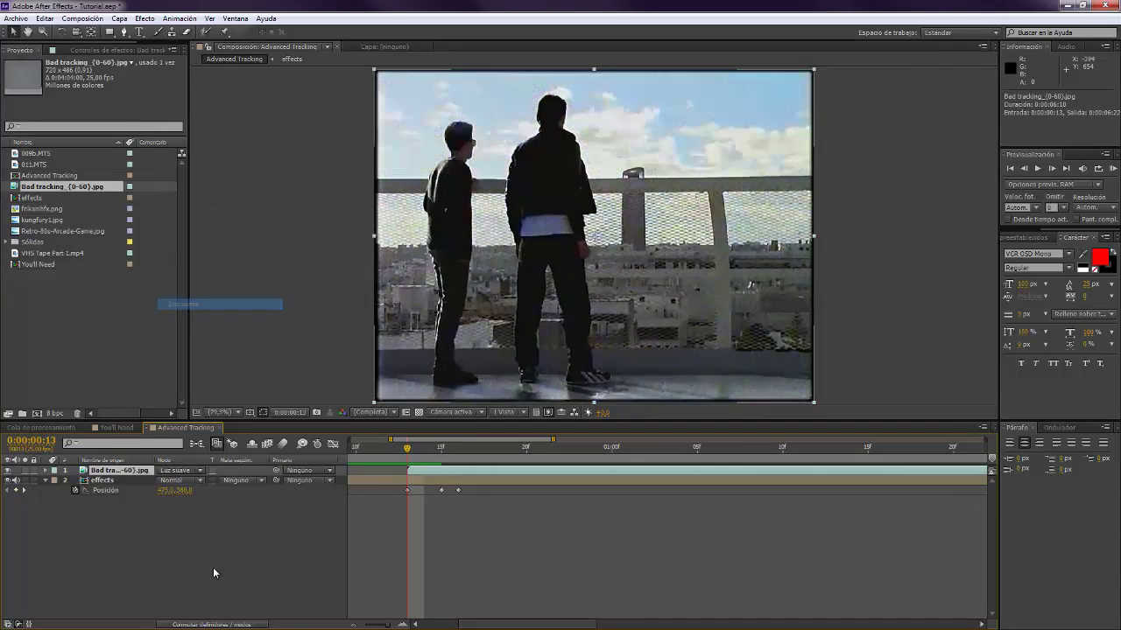
# Step back and forth through frames 0:00:00:13 to 0:00:00:16 to examine the vertical jump with the noise overlay
pyautogui.press('pagedown')
pyautogui.press('pagedown')
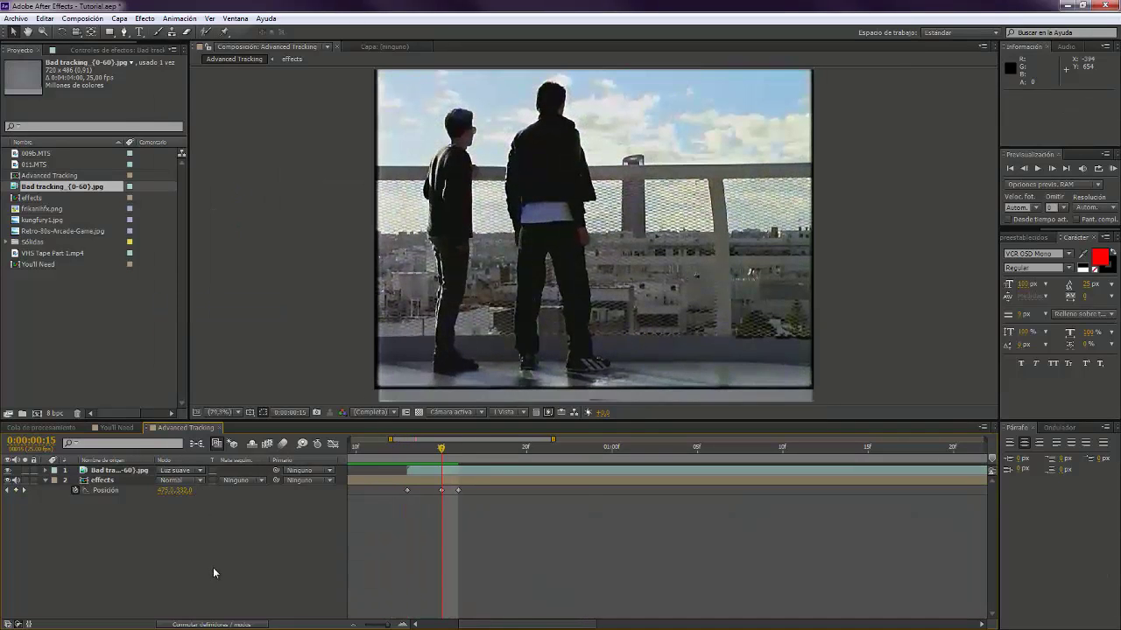
pyautogui.press('pagedown')
pyautogui.press('pageup')
pyautogui.press('pageup')
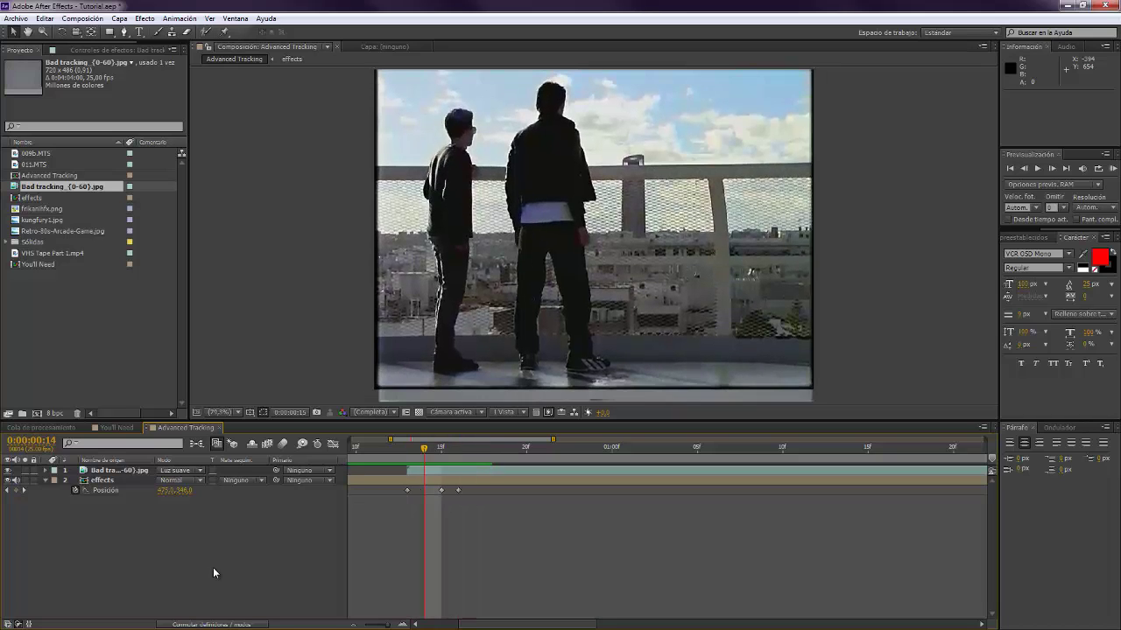
pyautogui.press('pagedown')
pyautogui.press('pagedown')
pyautogui.press('pageup')
pyautogui.press('pageup')
# Split the Bad tracking layer at 0:00:00:16 and set the second segment's blending mode to Luz fuerte
pyautogui.press('pagedown')
pyautogui.press('pagedown')
pyautogui.click(492, 473)
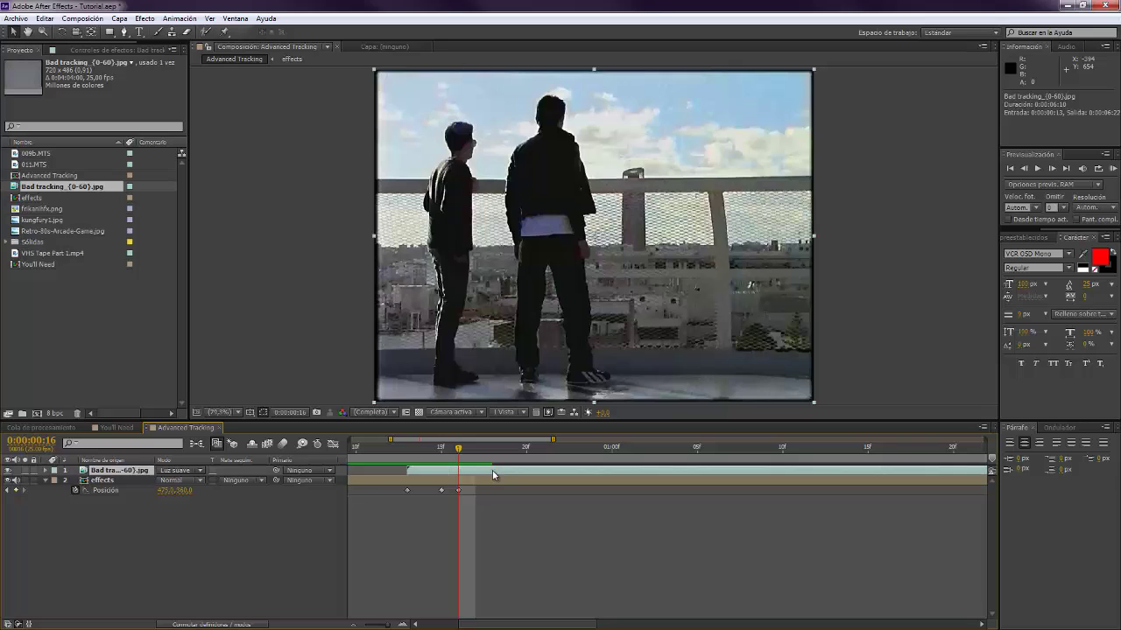
pyautogui.hotkey('ctrl', 'shift', 'd')
pyautogui.click(186, 476)
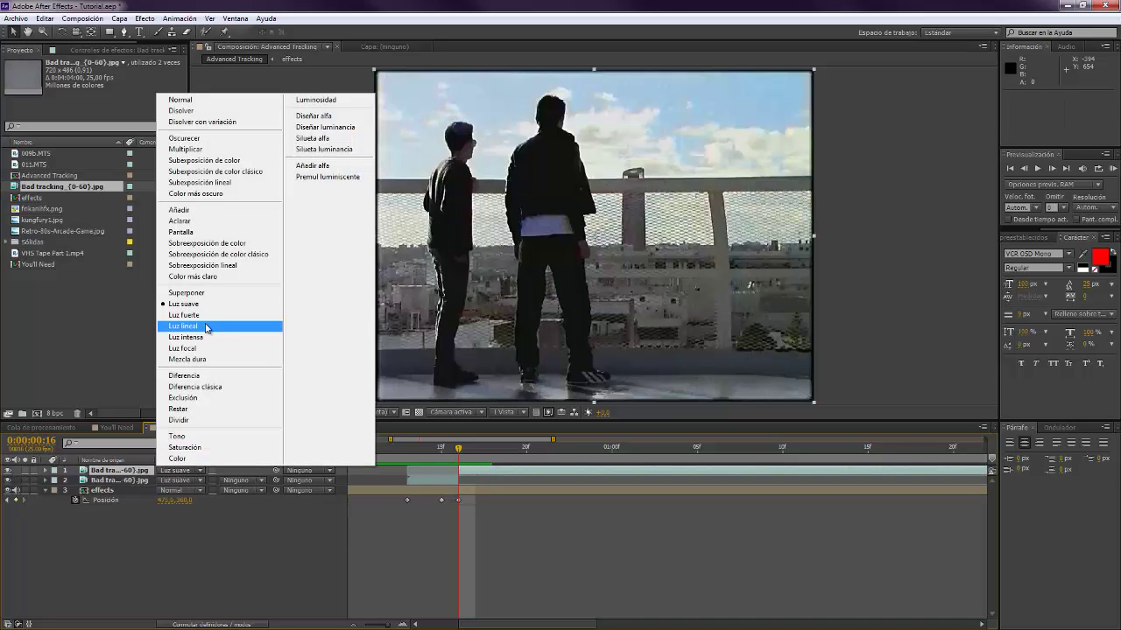
pyautogui.click(210, 319)
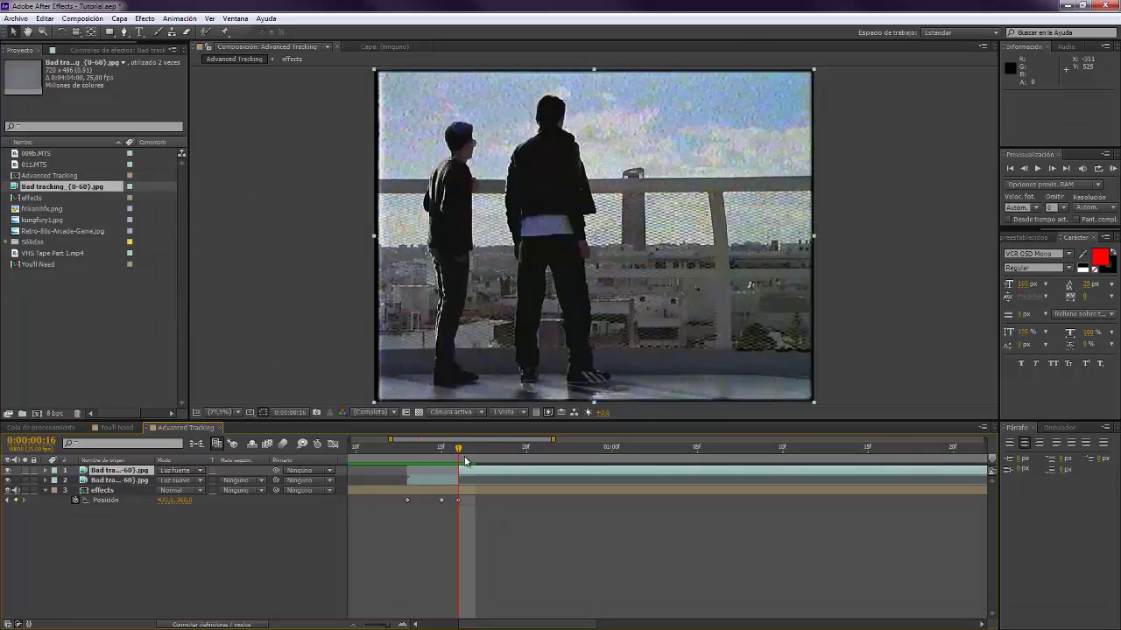
# Import the VHS Reference video from the Advanced Tracking folder into the project
pyautogui.moveTo(464, 461); pyautogui.dragTo(526, 449)
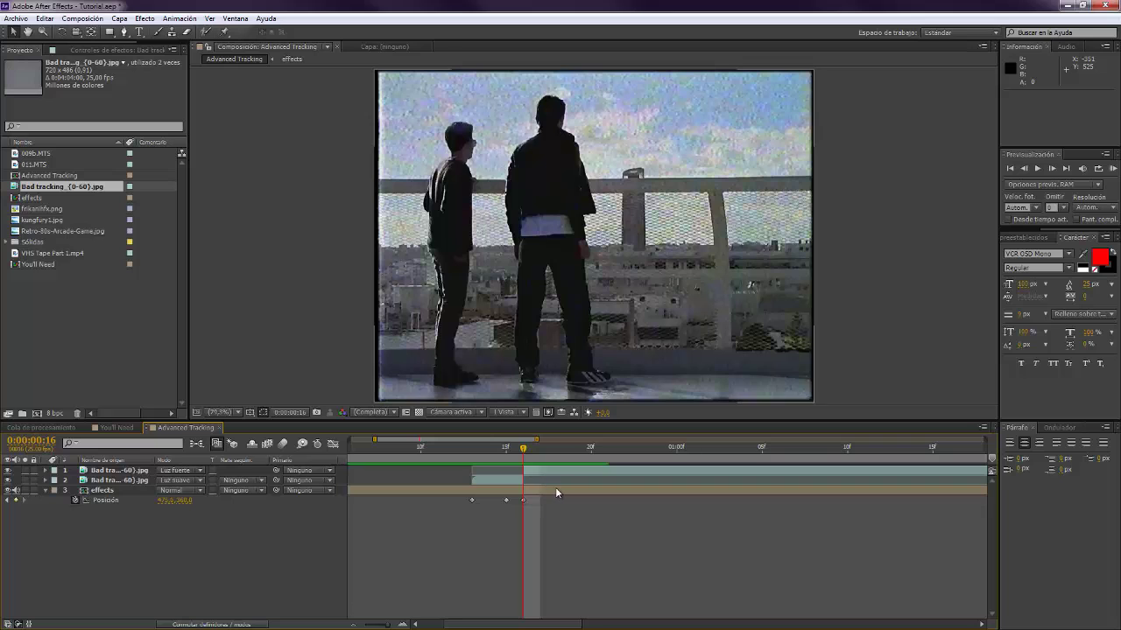
pyautogui.click(63, 367)
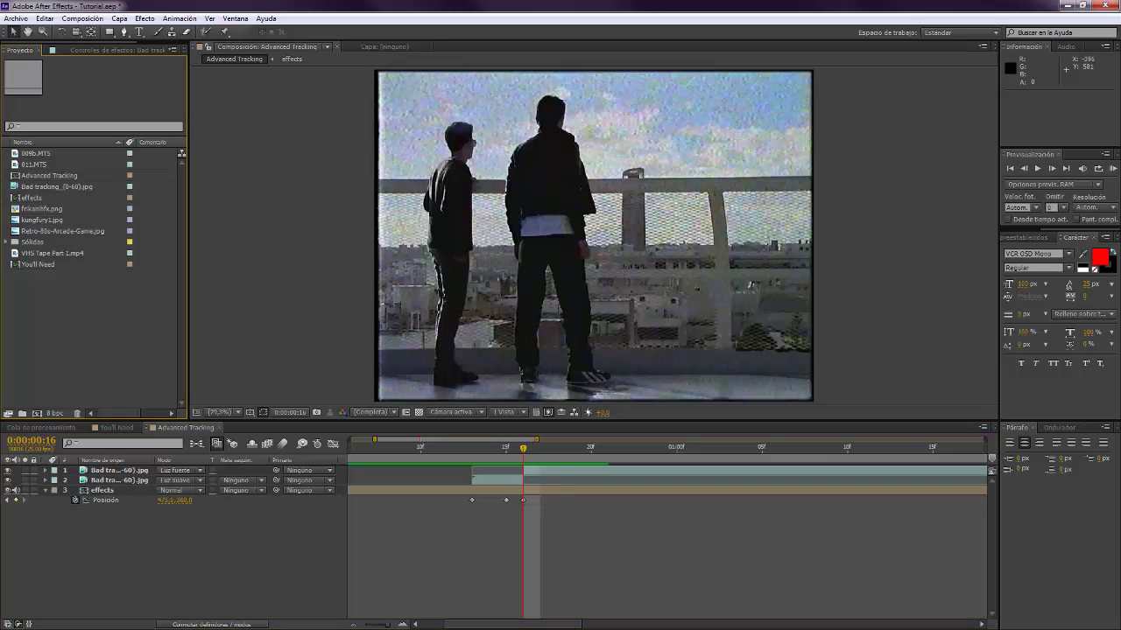
pyautogui.moveTo(0, 129); pyautogui.dragTo(1024, 141)
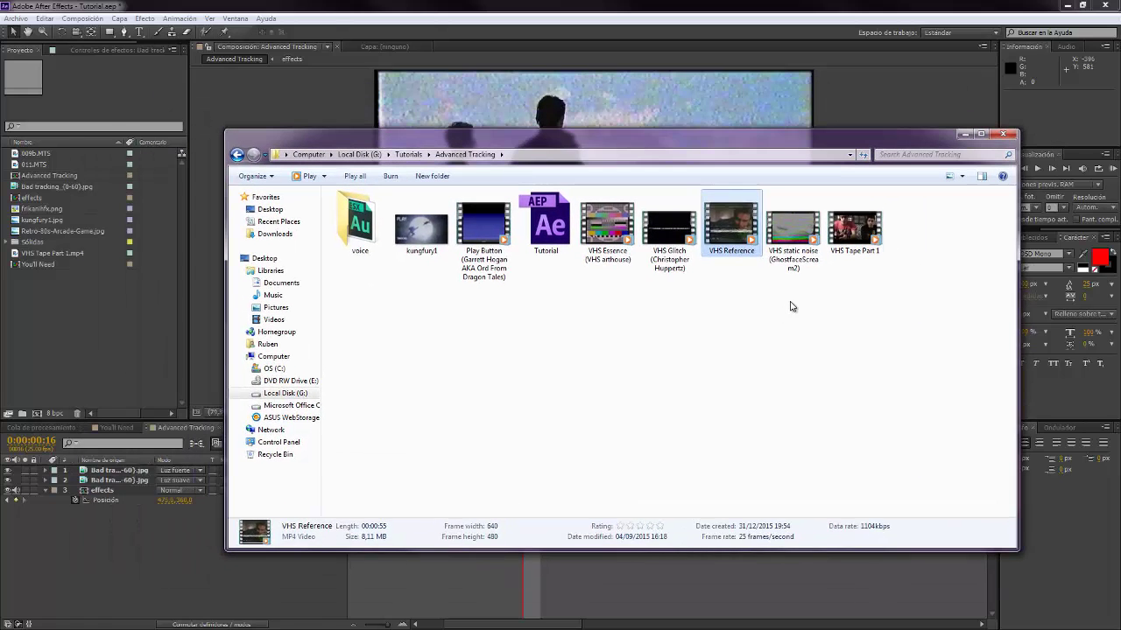
pyautogui.click(773, 314)
pyautogui.click(721, 221)
pyautogui.moveTo(721, 233); pyautogui.dragTo(130, 325)
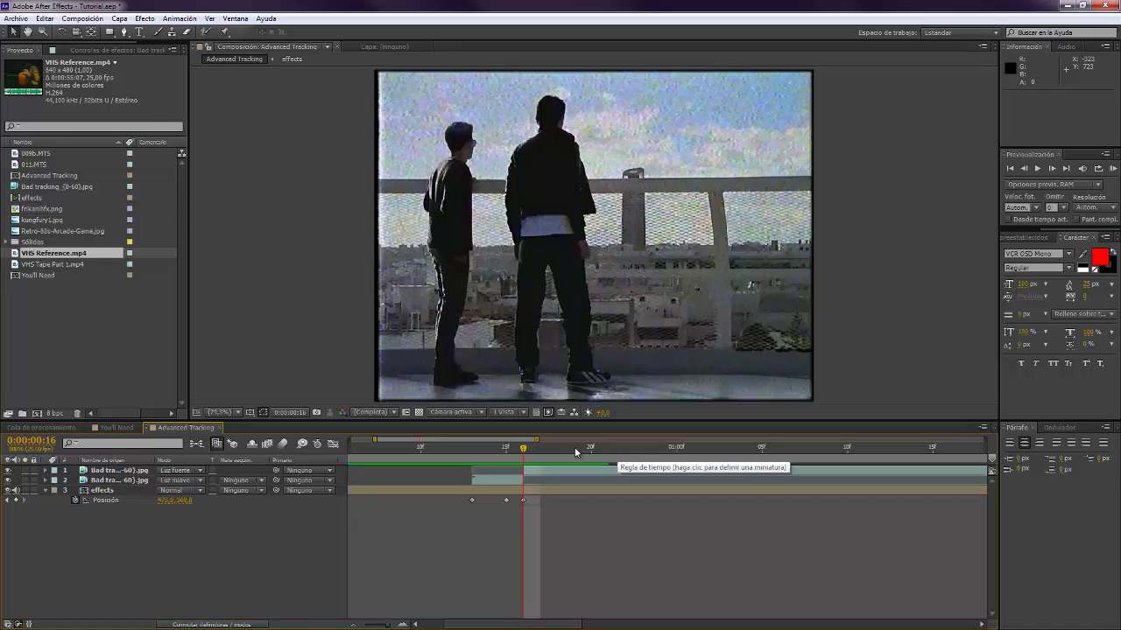
# Add Position keyframes with the current value to the effects layer at 0:00:00:21 and 0:00:00:23
pyautogui.click(609, 450)
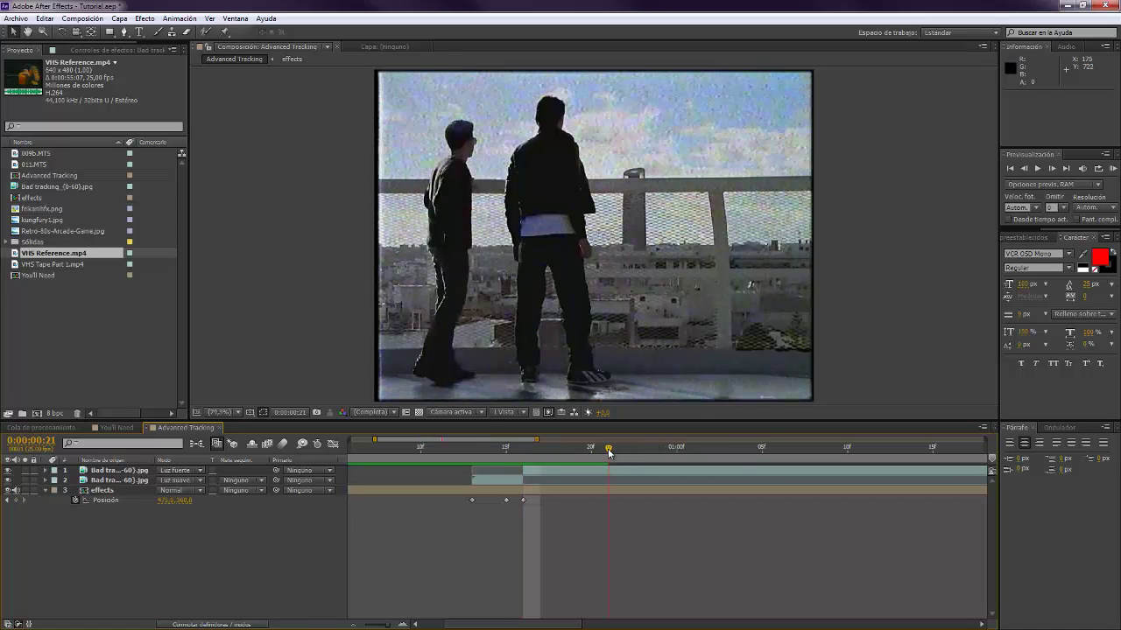
pyautogui.click(629, 490)
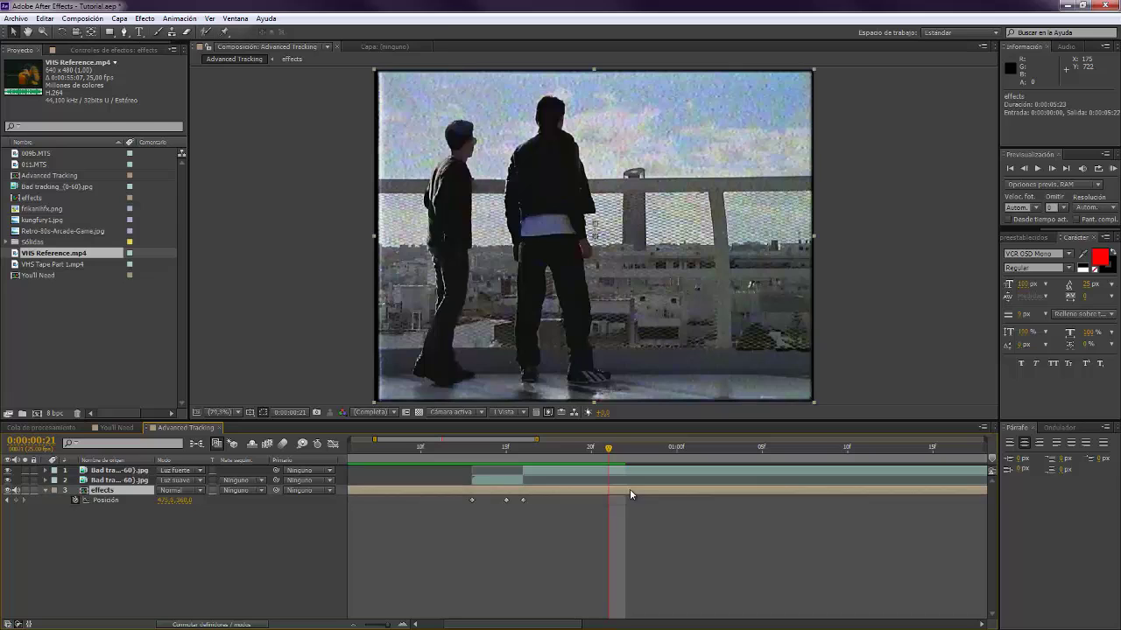
pyautogui.press('p')
pyautogui.click(16, 500)
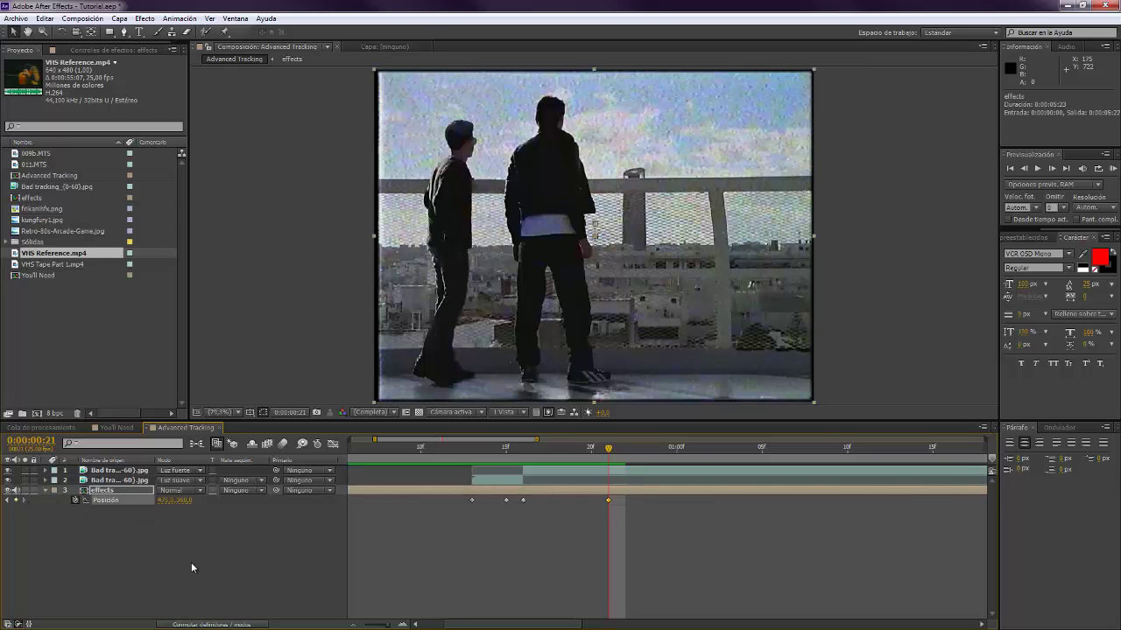
pyautogui.press('pagedown')
pyautogui.press('pagedown')
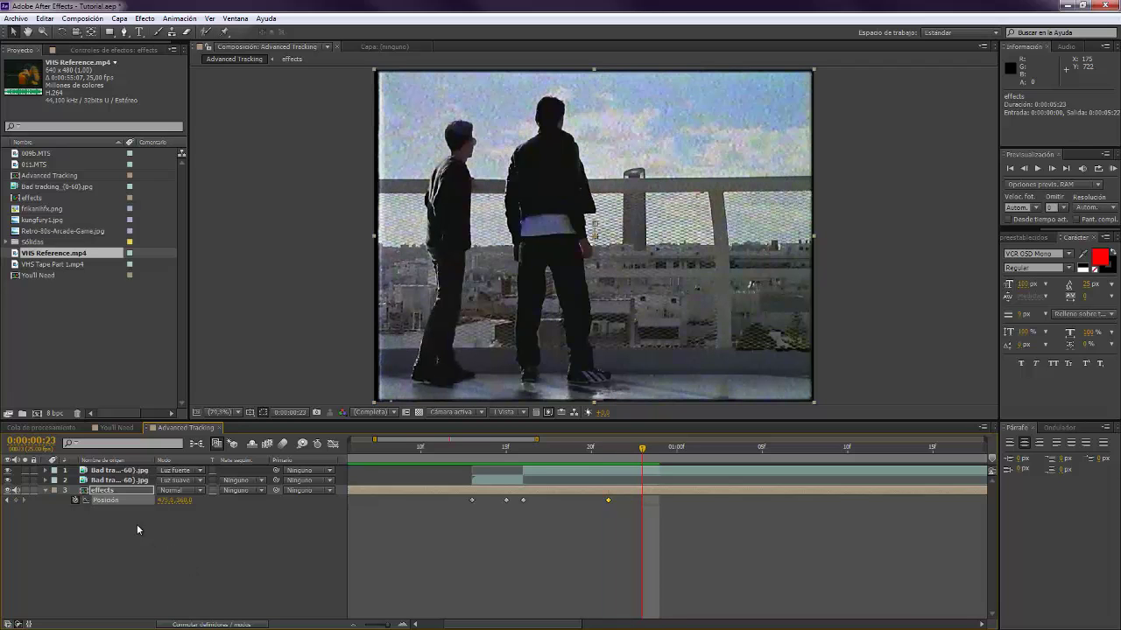
# Shift the effects layer up to a Y position of about 140 at 0:00:00:22
pyautogui.press('pageup')
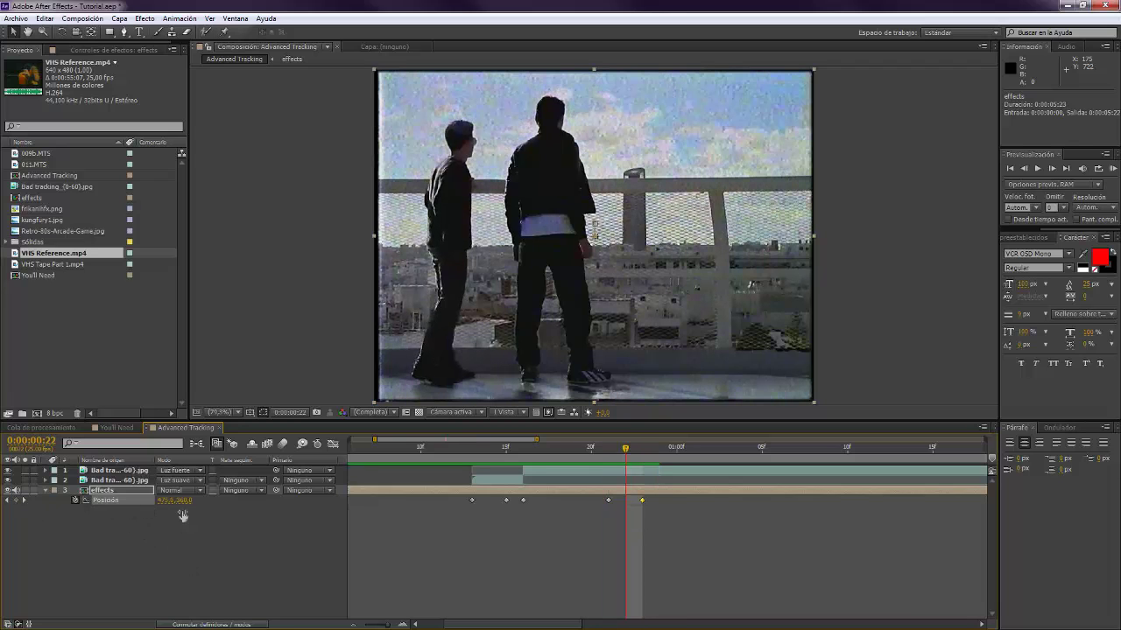
pyautogui.moveTo(182, 503); pyautogui.dragTo(218, 562)
pyautogui.press('pagedown')
pyautogui.press('pagedown')
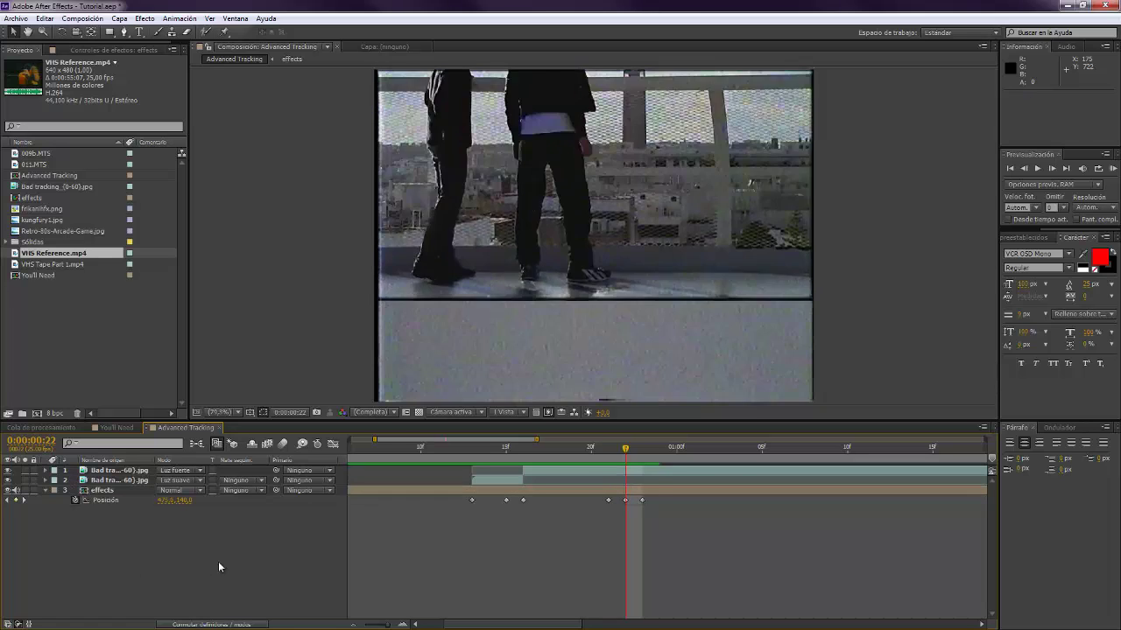
# Step backward through the frames before 0:00:00:23 to examine the second vertical jump
pyautogui.press('pageup')
pyautogui.press('pageup')
pyautogui.press('pageup')
pyautogui.press('pageup')
pyautogui.press('pageup')
pyautogui.press('pageup')
pyautogui.press('pageup')
pyautogui.press('pageup')
pyautogui.press('pageup')
pyautogui.press('pageup')
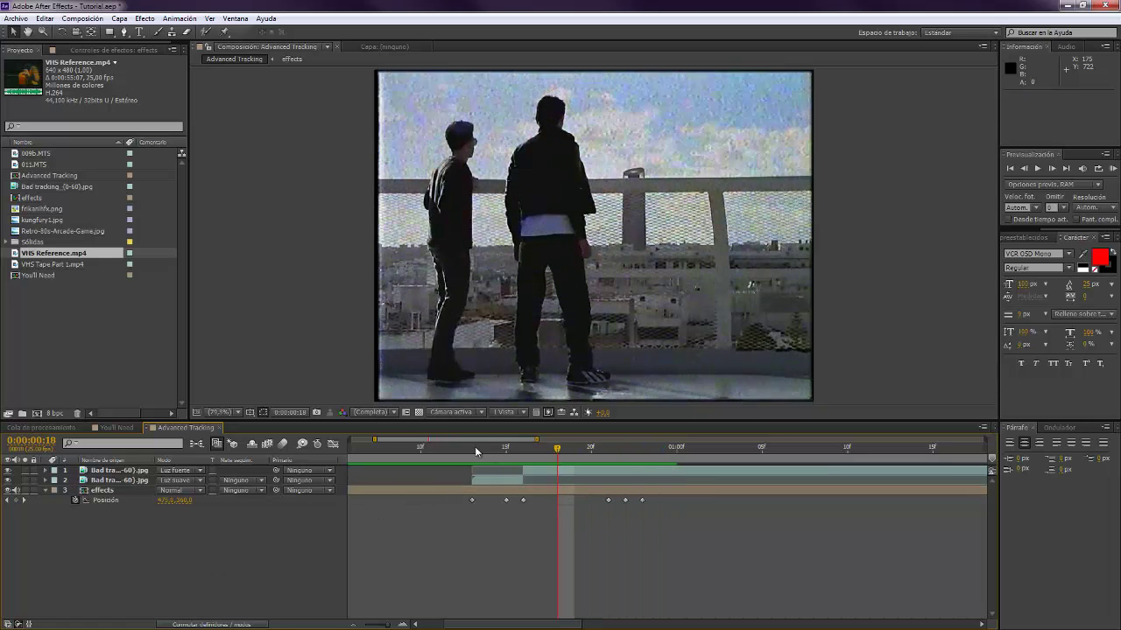
# Add the VHS Reference video as the top layer and scale it to about 148%, 145% to fill the frame
pyautogui.moveTo(485, 456); pyautogui.dragTo(522, 456)
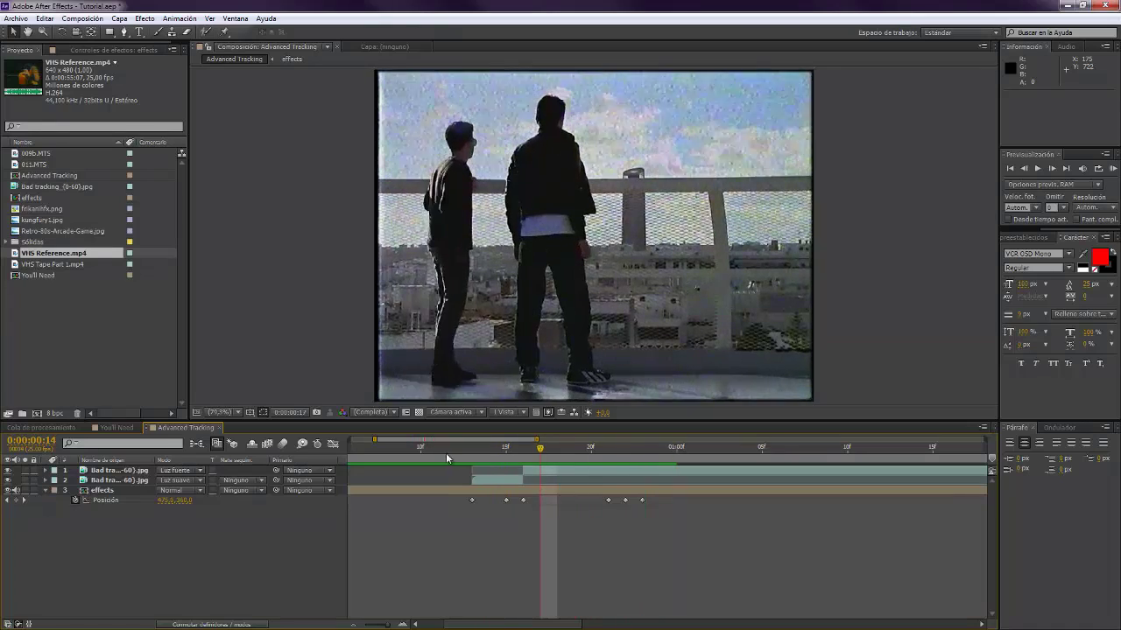
pyautogui.moveTo(616, 462); pyautogui.dragTo(648, 476)
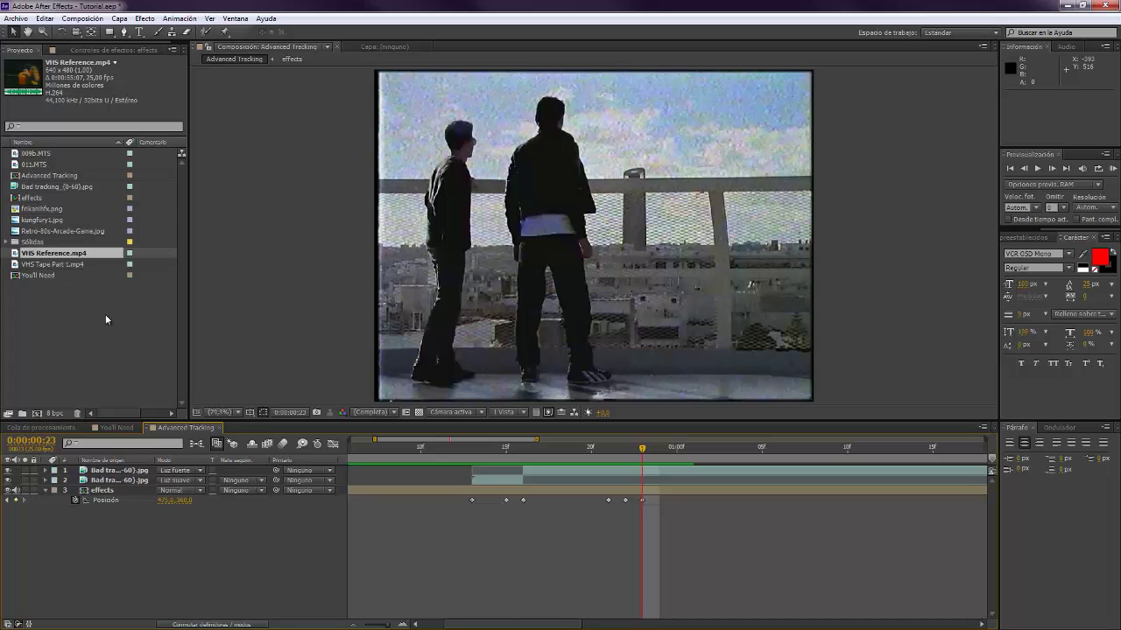
pyautogui.moveTo(54, 253); pyautogui.dragTo(131, 473)
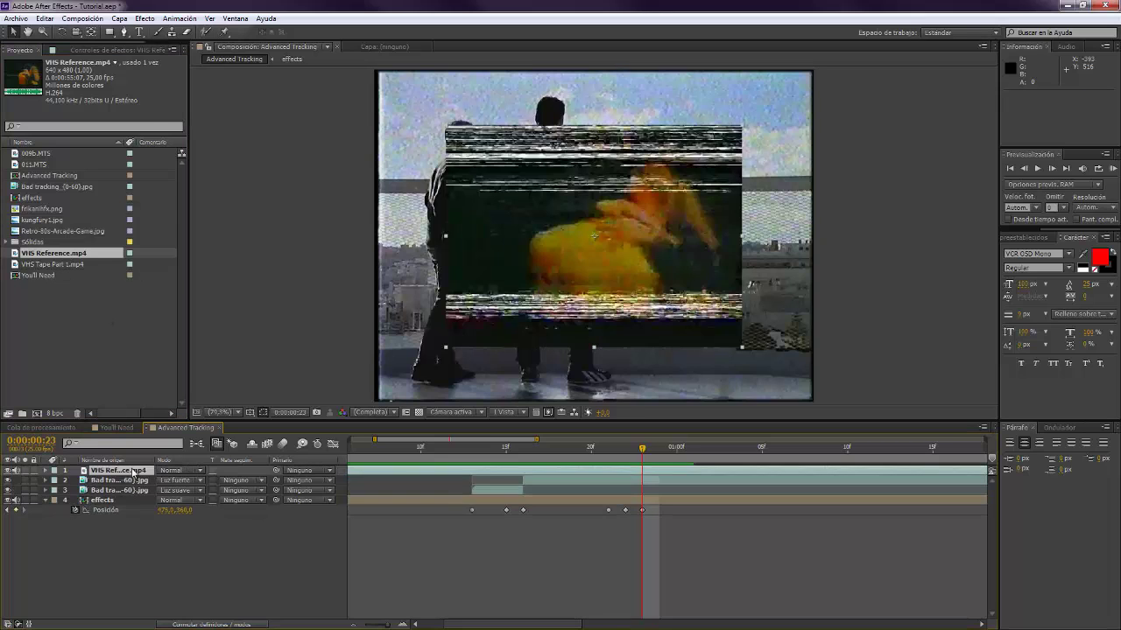
pyautogui.moveTo(740, 345); pyautogui.dragTo(811, 401)
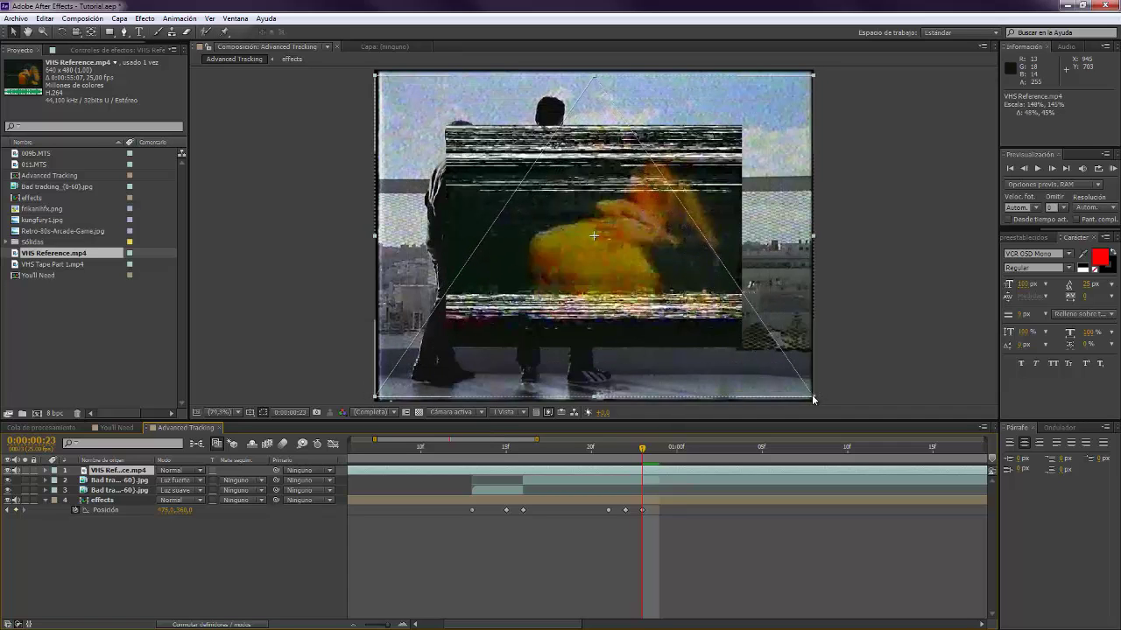
pyautogui.press('capslock')
pyautogui.press('capslock')
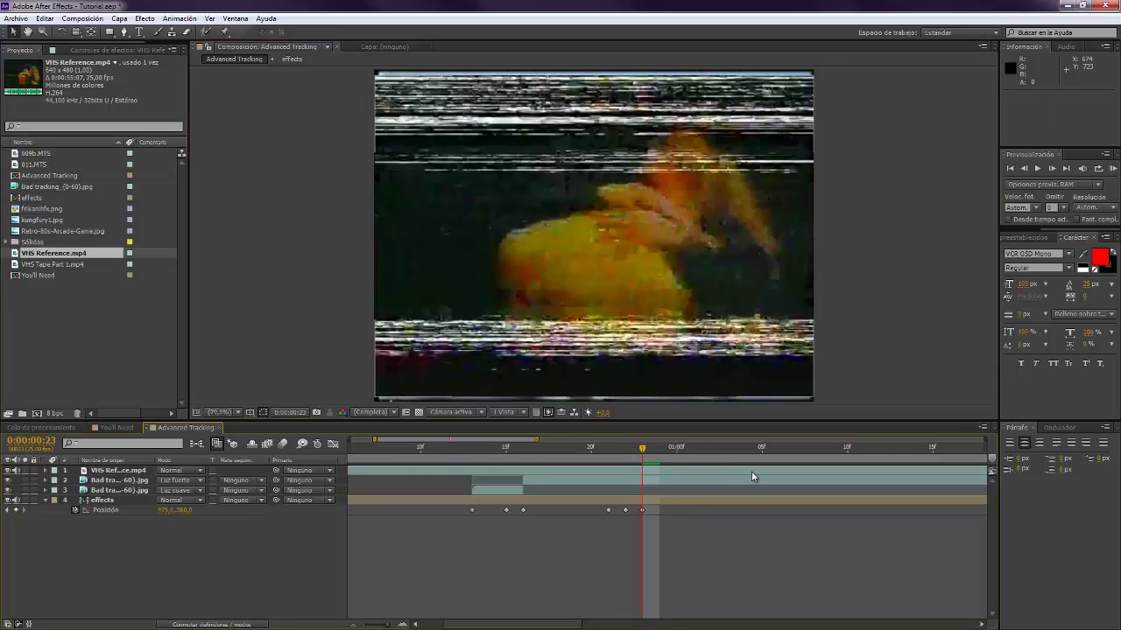
# Slide the VHS Reference layer earlier in time to an in point of -0:00:06:13
pyautogui.moveTo(751, 471); pyautogui.dragTo(367, 465)
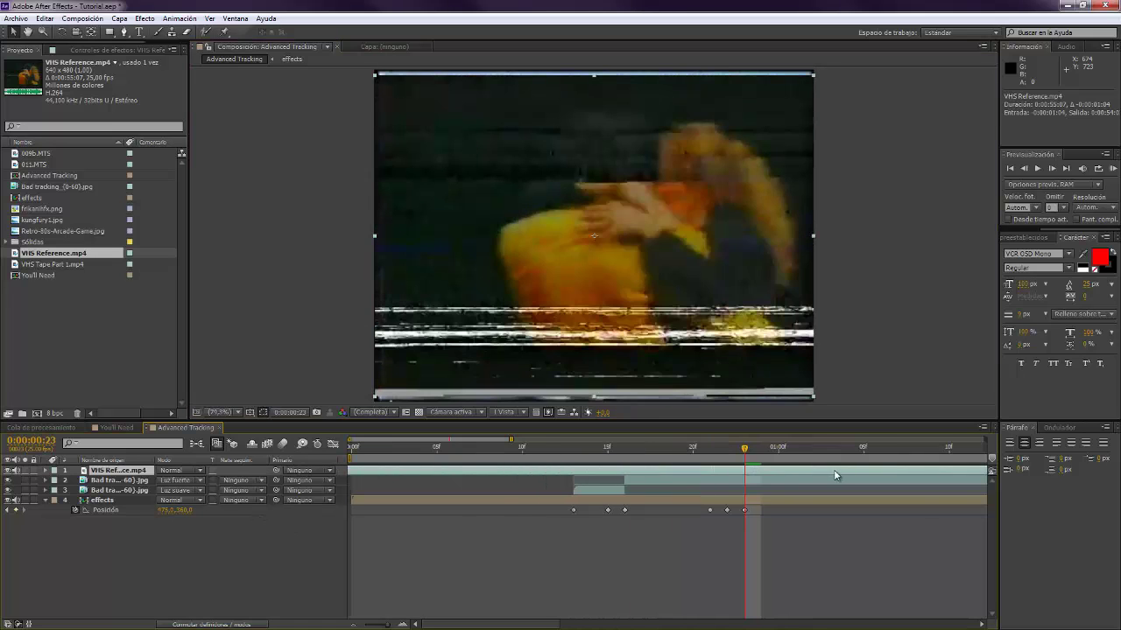
pyautogui.click(353, 625)
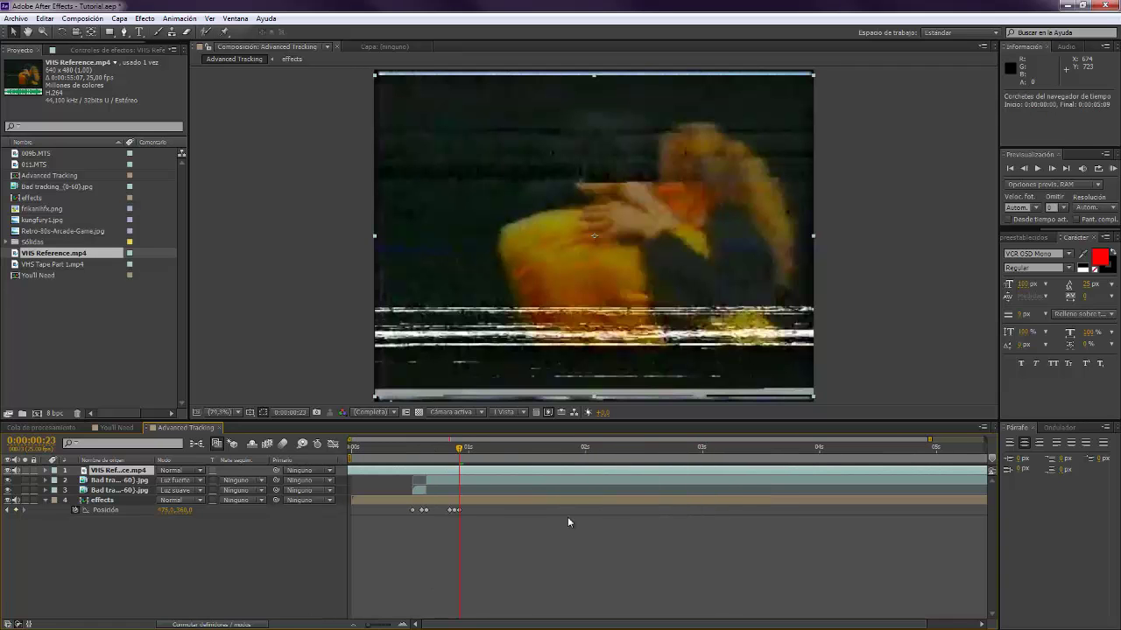
pyautogui.moveTo(796, 470); pyautogui.dragTo(163, 466)
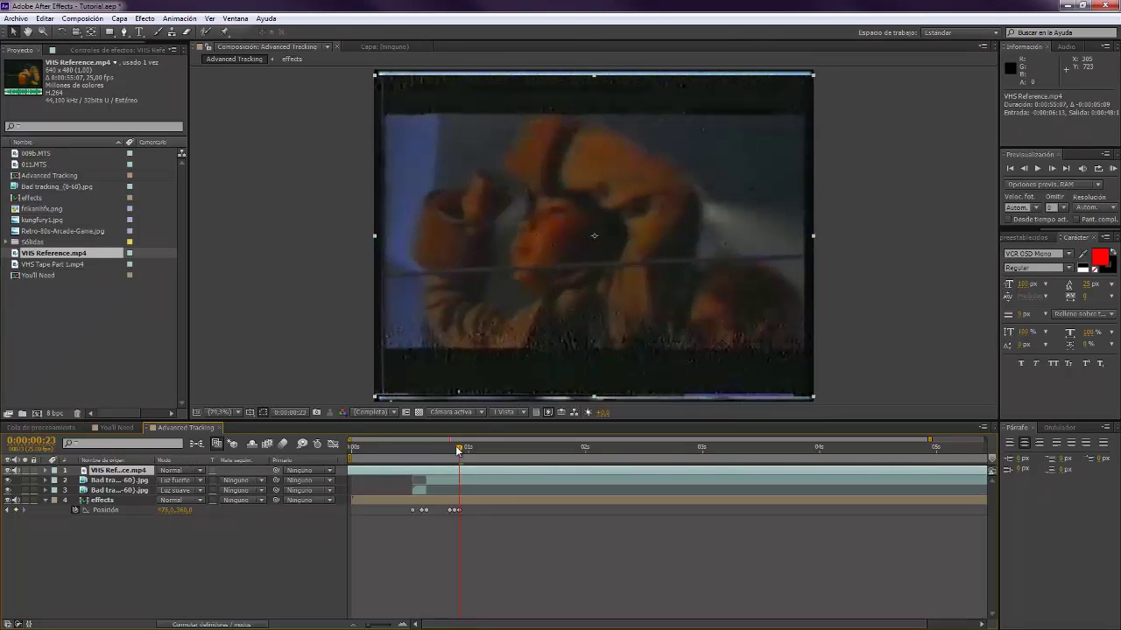
# Split the VHS Reference layer at the static burst at 0:00:01:02 and delete the part before it
pyautogui.moveTo(461, 451)
pyautogui.mouseDown()
pyautogui.moveTo(510, 454)
pyautogui.moveTo(477, 452)
pyautogui.mouseUp()
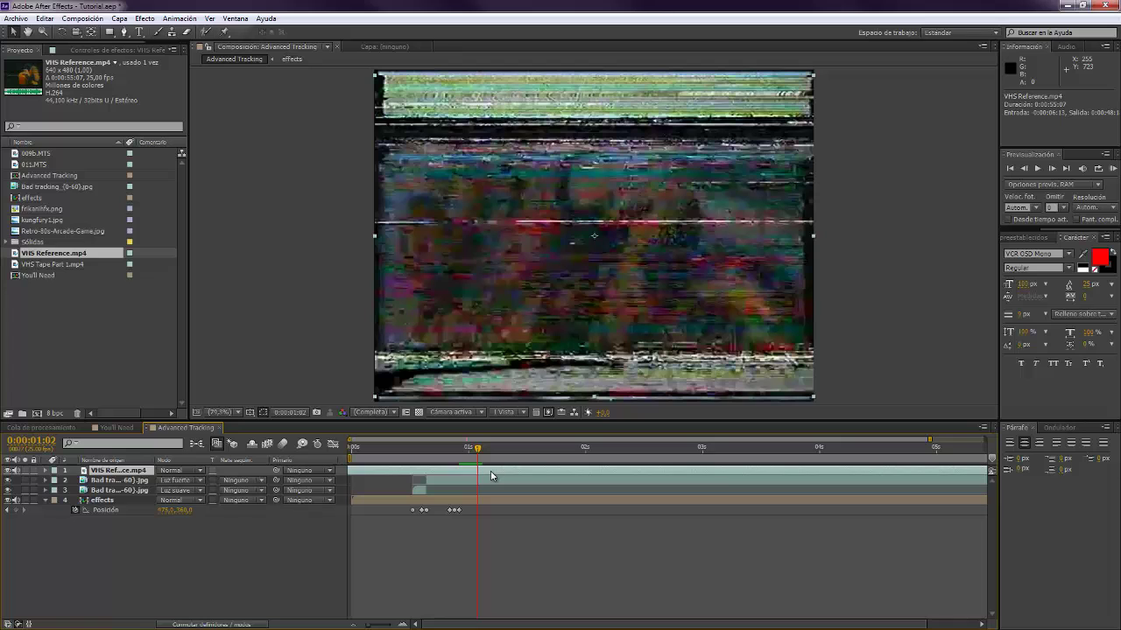
pyautogui.hotkey('ctrl', 'd')
pyautogui.click(458, 480)
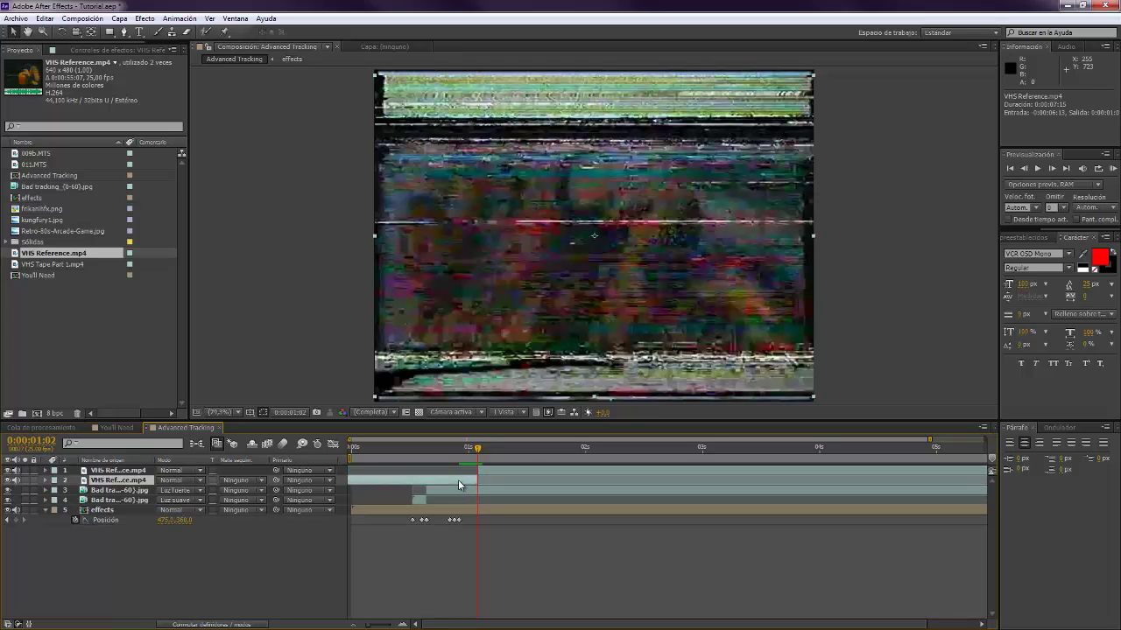
pyautogui.press('Delete')
# Move the trimmed VHS Reference layer so it starts at 0:00:00:23, on the last Position keyframe of the effects layer
pyautogui.click(459, 450)
pyautogui.click(454, 450)
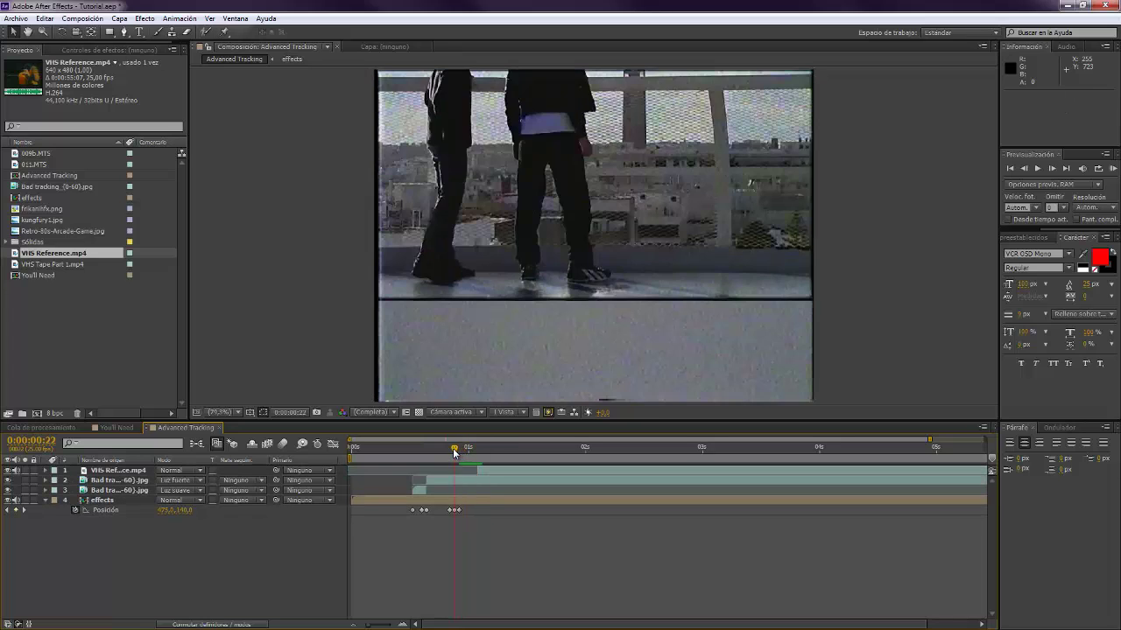
pyautogui.press('pagedown')
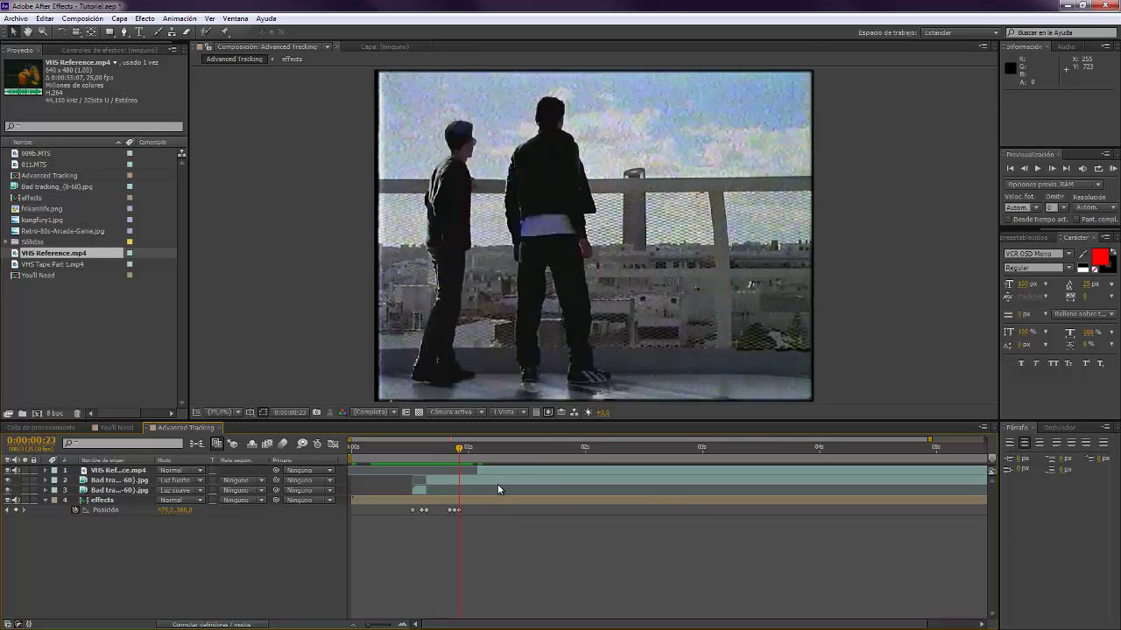
pyautogui.press('pageup')
pyautogui.press('pagedown')
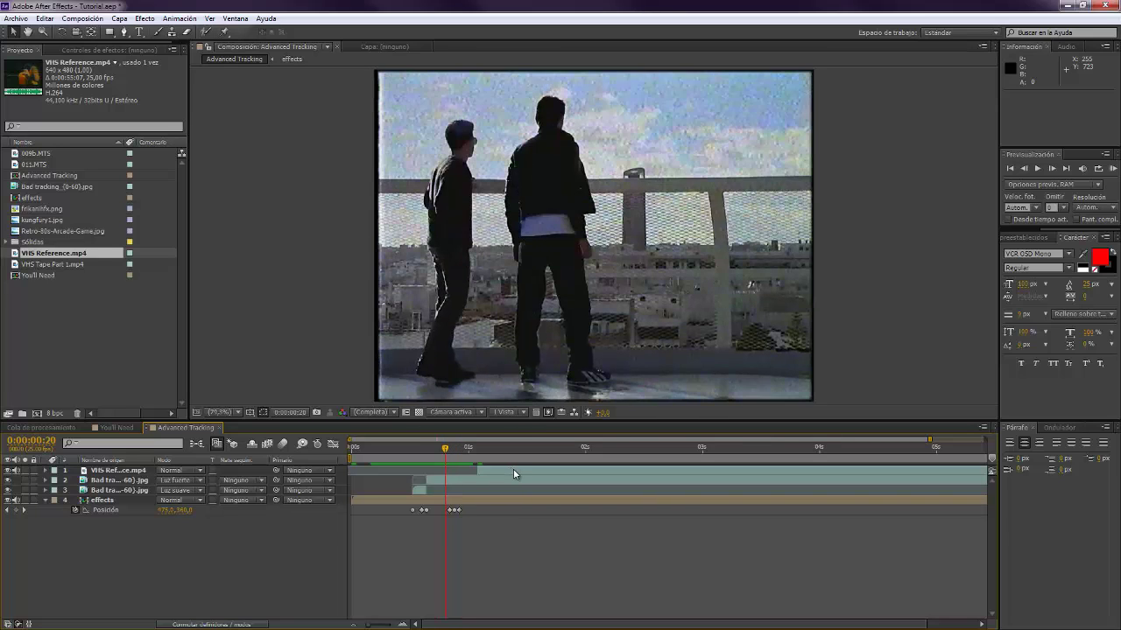
pyautogui.press('pageup')
pyautogui.press('pagedown')
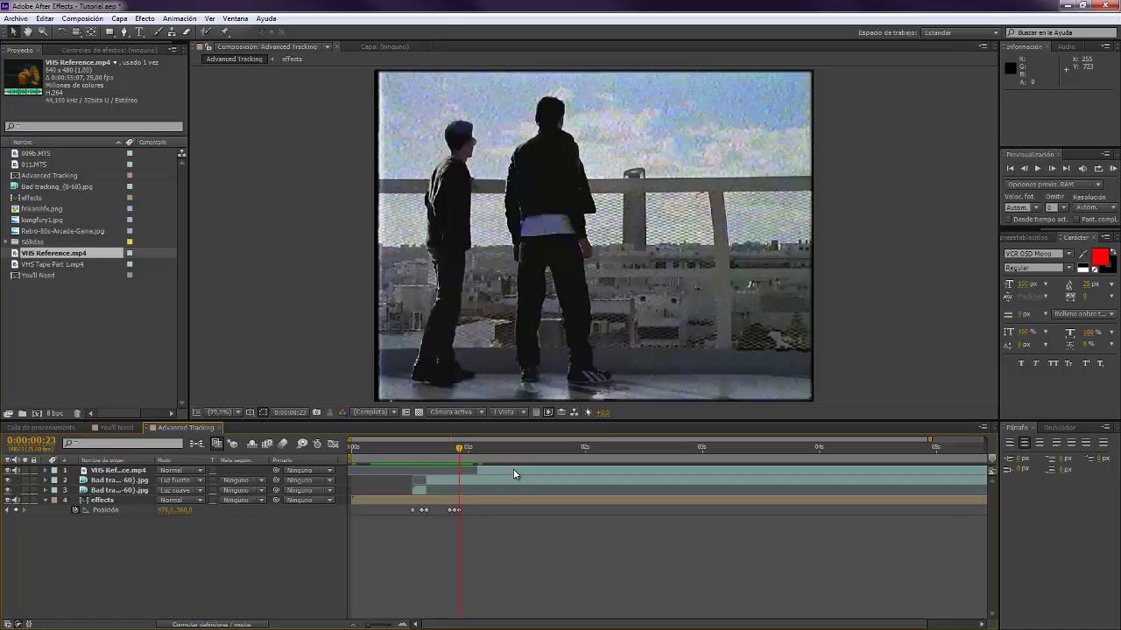
pyautogui.moveTo(514, 473); pyautogui.dragTo(497, 472)
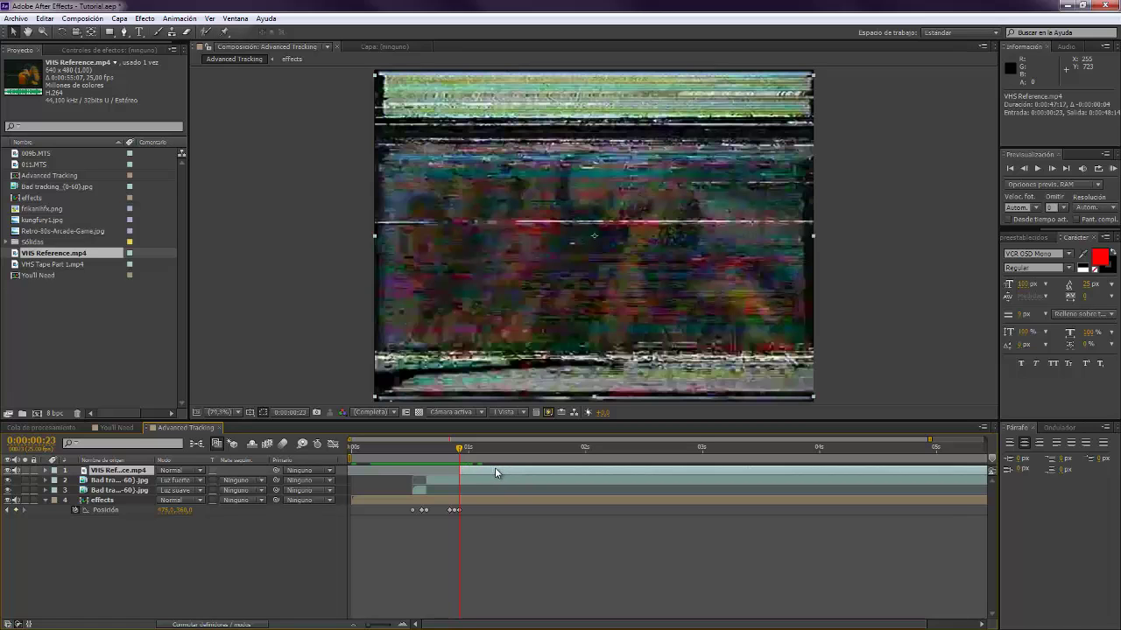
pyautogui.click(497, 593)
# Split the VHS Reference layer at 0:00:00:24 to isolate its first frame
pyautogui.click(487, 470)
pyautogui.click(404, 625)
pyautogui.press('pagedown')
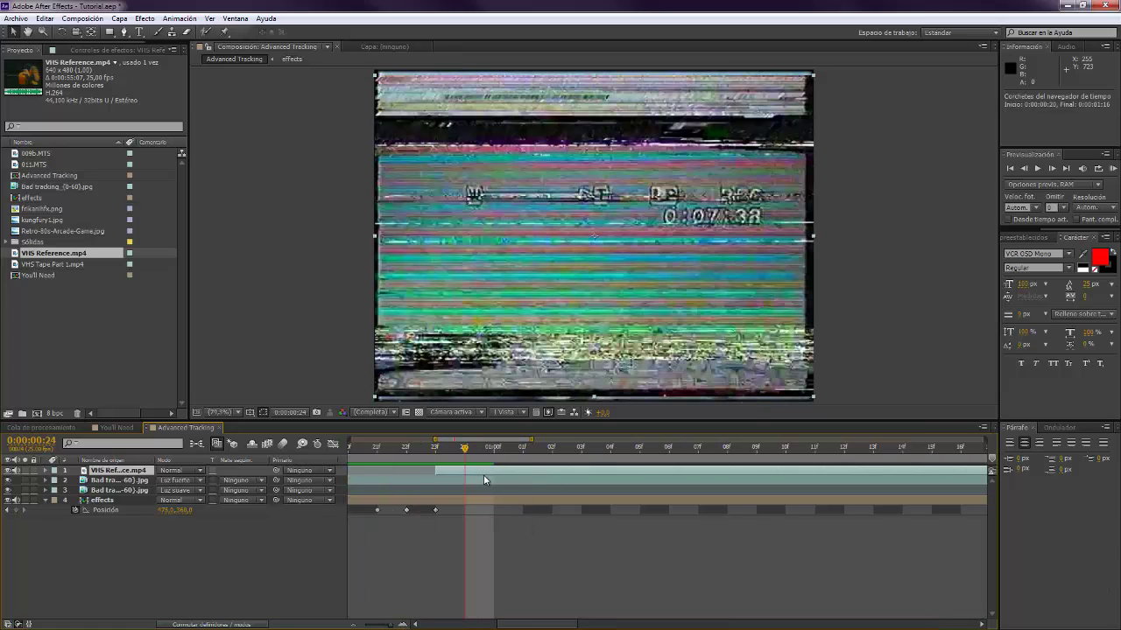
pyautogui.hotkey('ctrl', 'shift', 'd')
# Set the blending mode of the one-frame VHS Reference piece at 0:00:00:23 to Color
pyautogui.press('pageup')
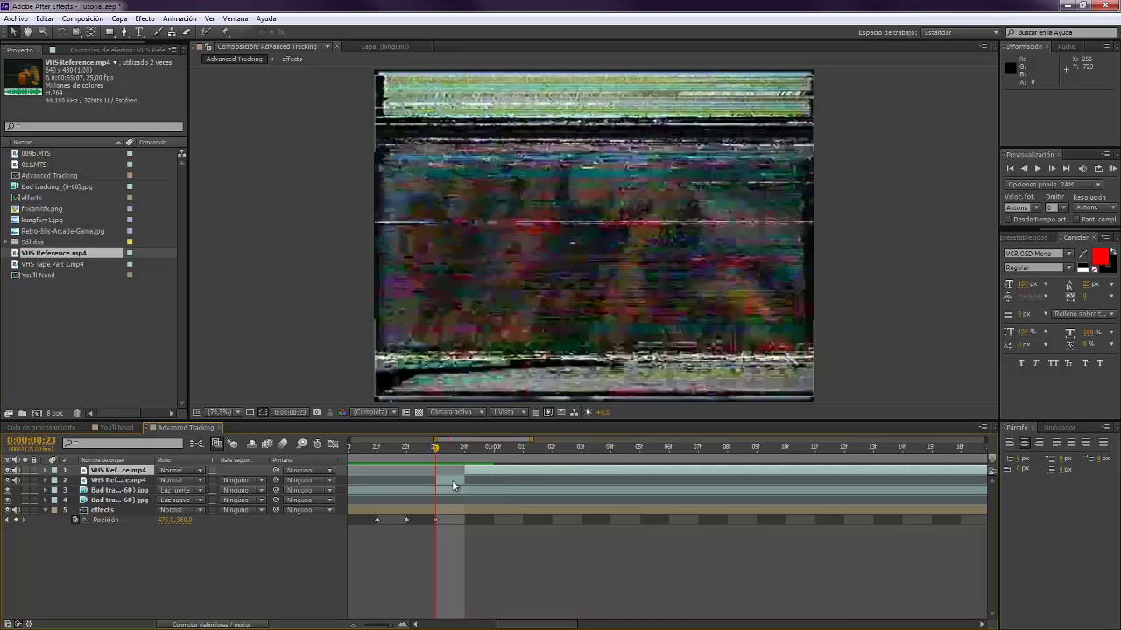
pyautogui.click(452, 479)
pyautogui.click(191, 480)
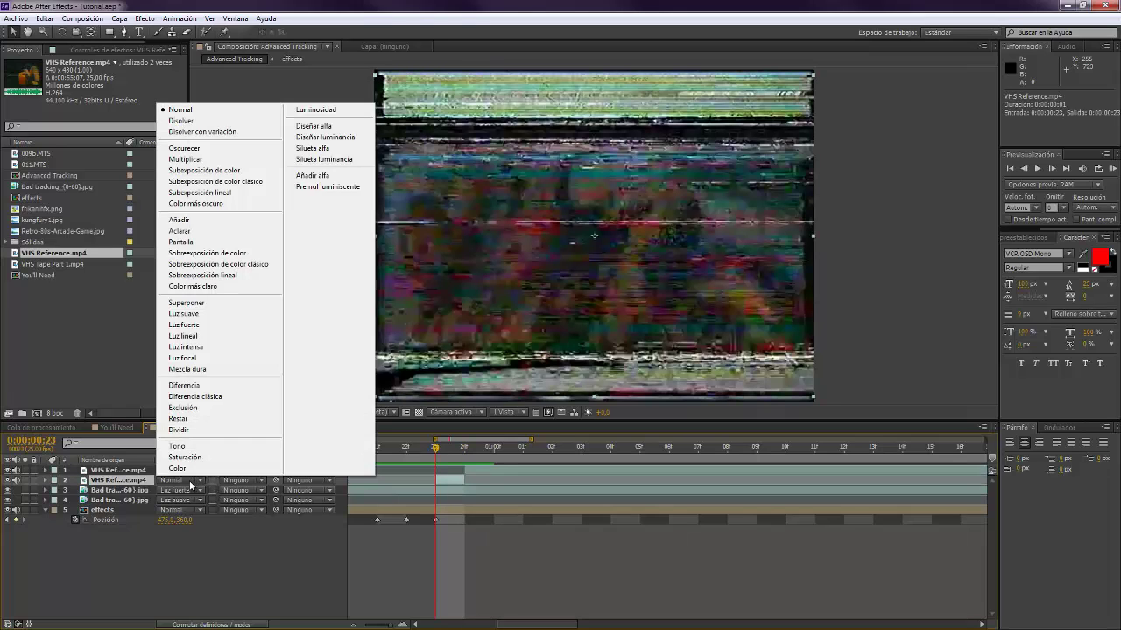
pyautogui.click(189, 470)
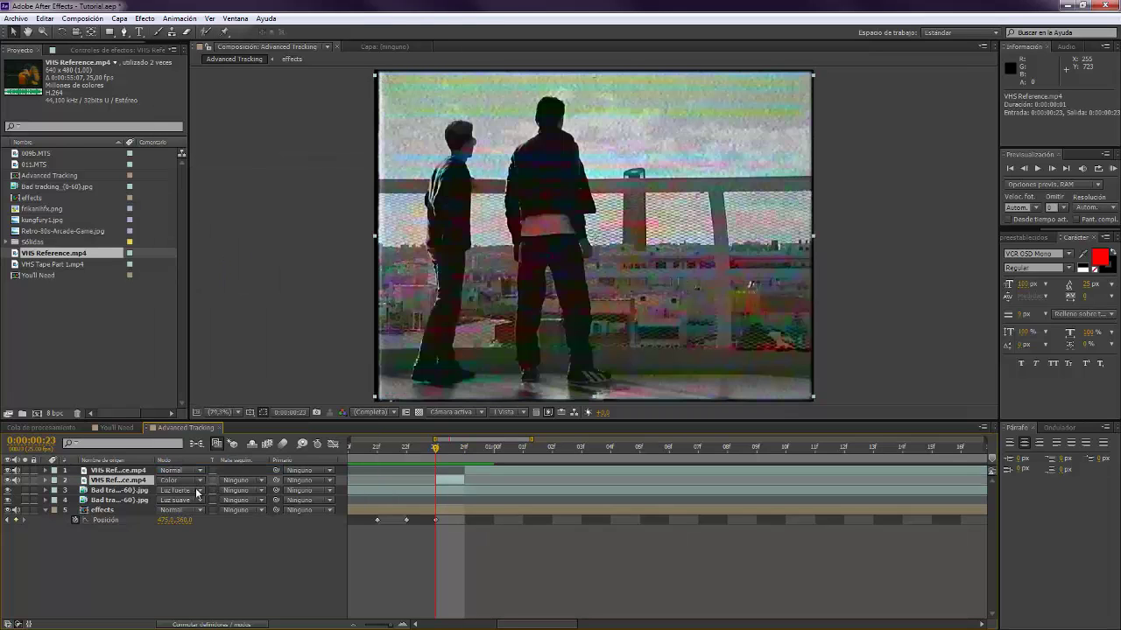
pyautogui.click(250, 603)
# Step through the frames from 0:00:00:21 to just past 0:00:01:01 to examine the jump and the static burst
pyautogui.press('pageup')
pyautogui.press('pageup')
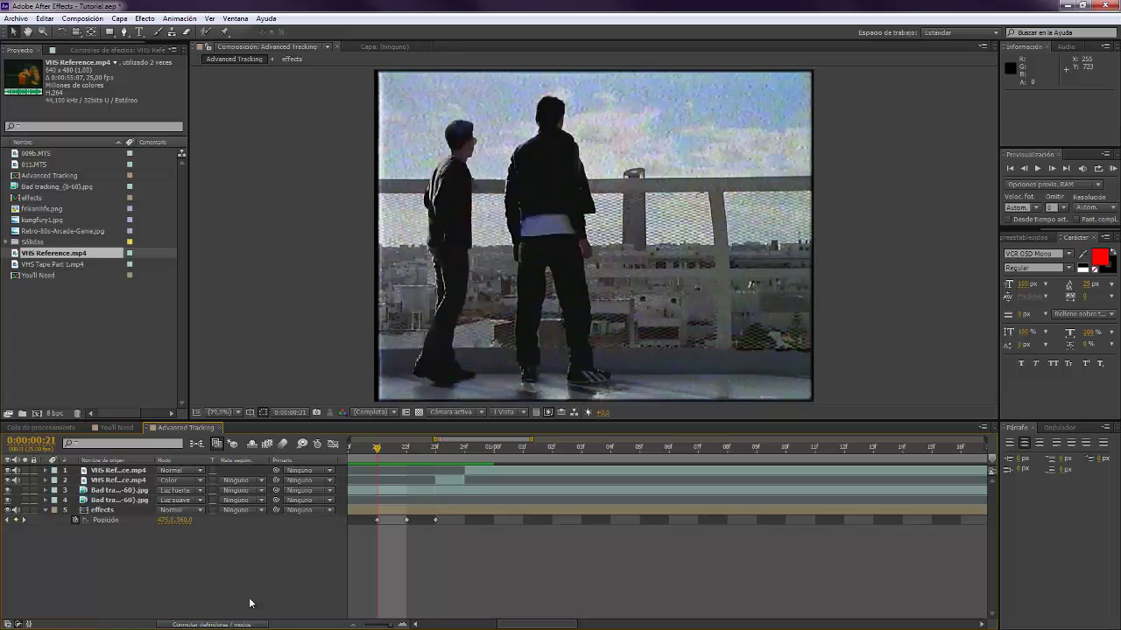
pyautogui.press('pagedown')
pyautogui.press('pagedown')
pyautogui.press('pagedown')
pyautogui.press('pageup')
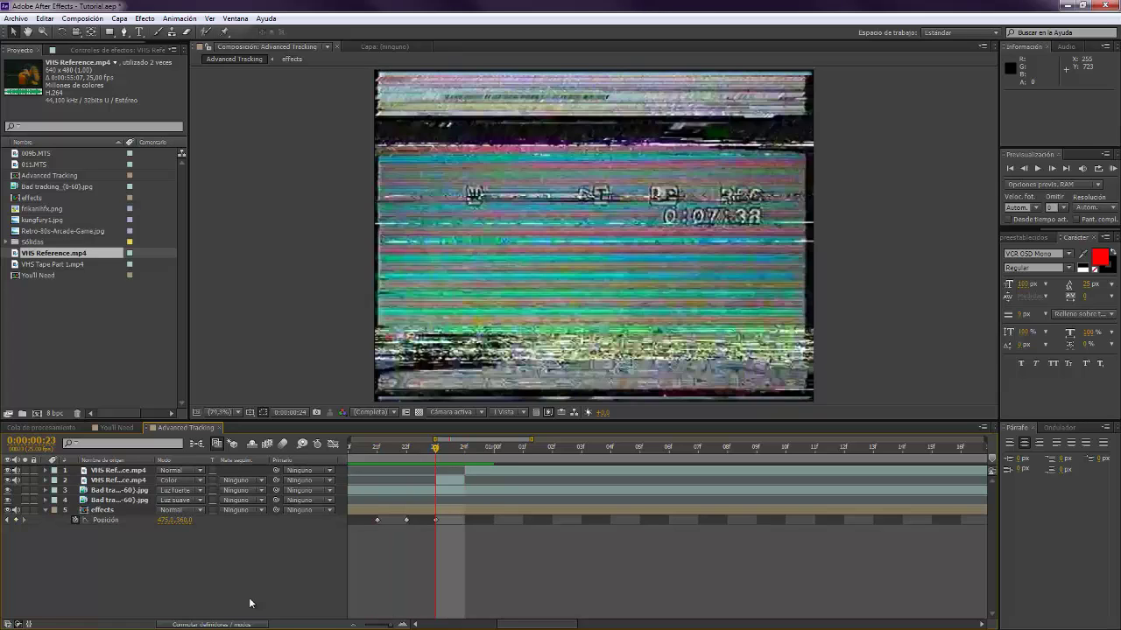
pyautogui.press('pagedown')
pyautogui.press('pagedown')
pyautogui.press('pagedown')
pyautogui.press('pagedown')
pyautogui.press('pagedown')
pyautogui.press('pageup')
pyautogui.press('pageup')
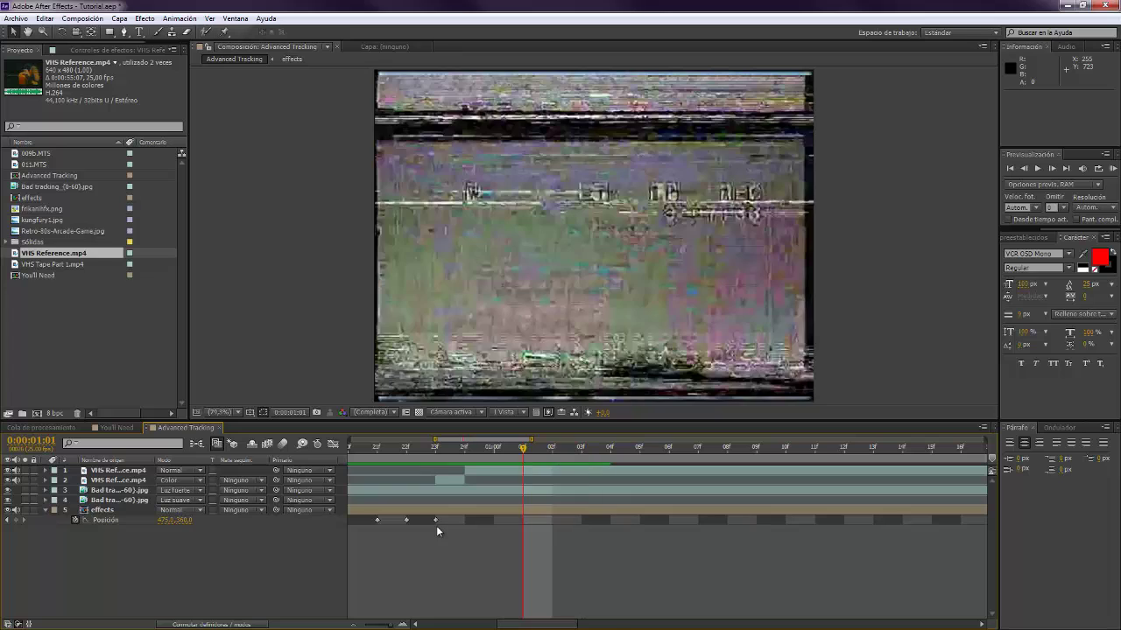
# Split the top VHS Reference layer at 0:00:01:02 and check the frames around the cut
pyautogui.press('pagedown')
pyautogui.click(563, 474)
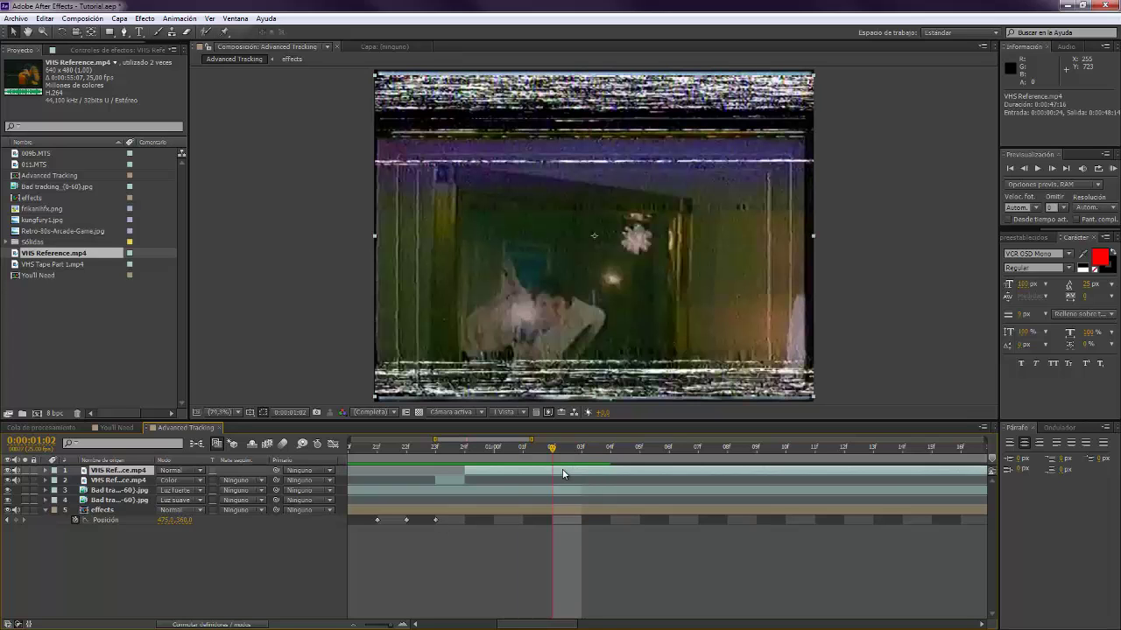
pyautogui.hotkey('ctrl', 'shift', 'd')
pyautogui.press('pagedown')
pyautogui.press('pagedown')
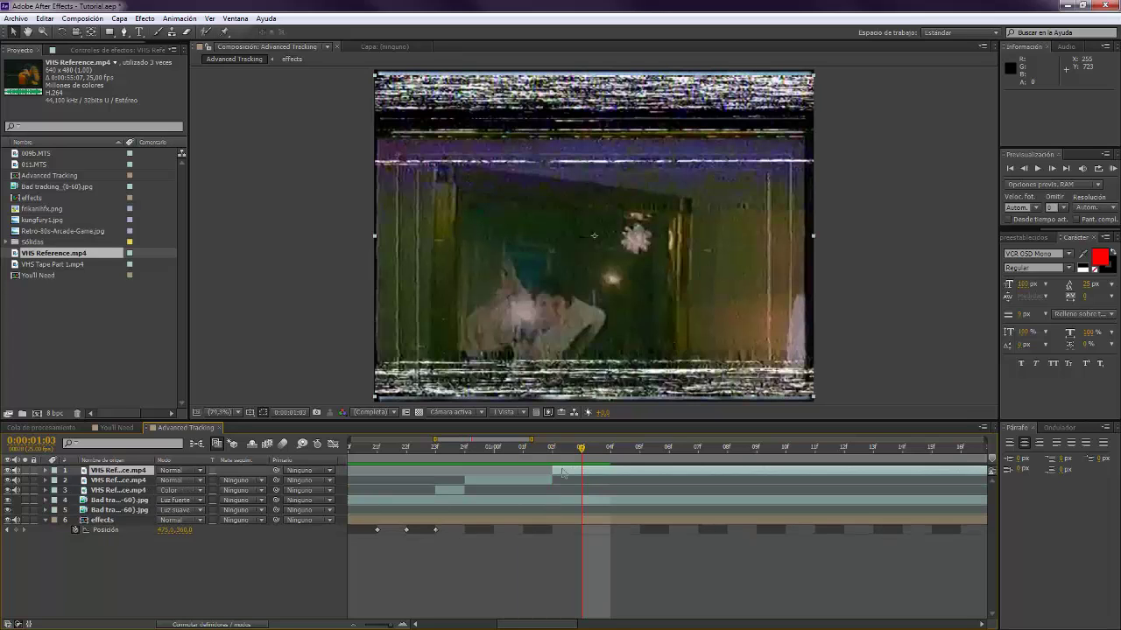
pyautogui.press('pageup')
pyautogui.press('pageup')
pyautogui.press('pageup')
pyautogui.press('pagedown')
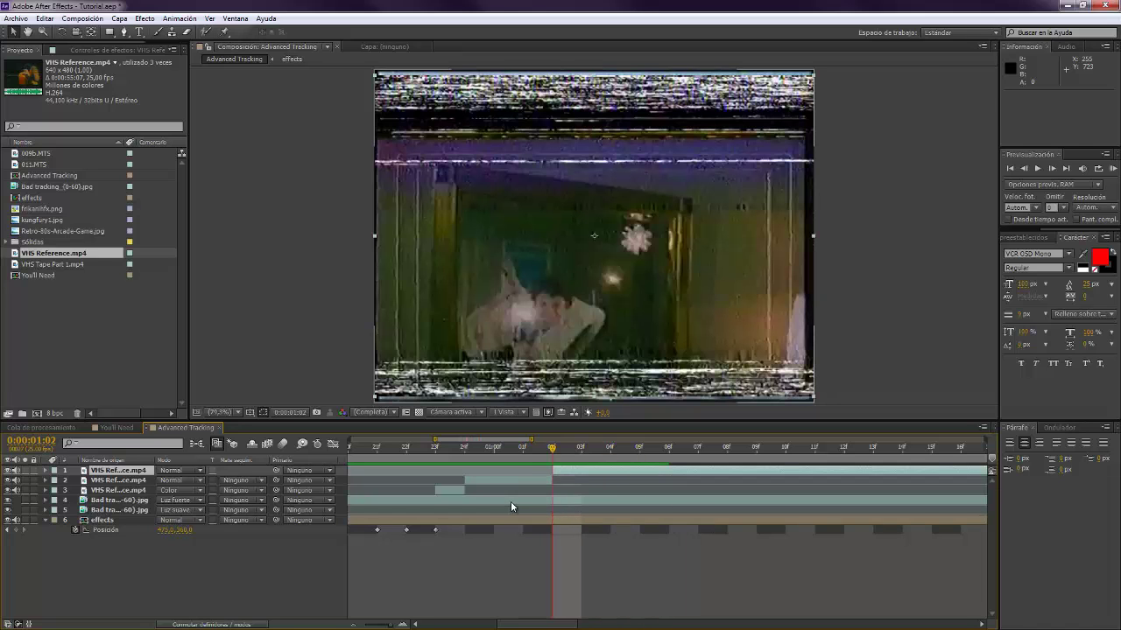
# Duplicate the VHS Reference piece that starts at 0:00:01:02, hide the upper copy and select the lower one
pyautogui.click(510, 500)
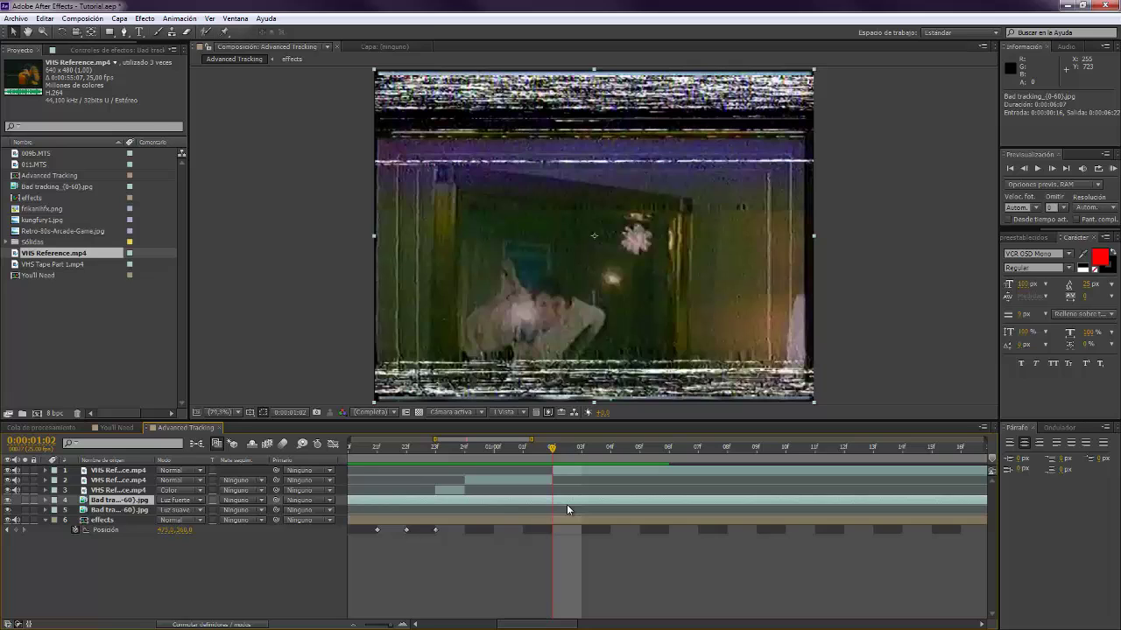
pyautogui.click(569, 471)
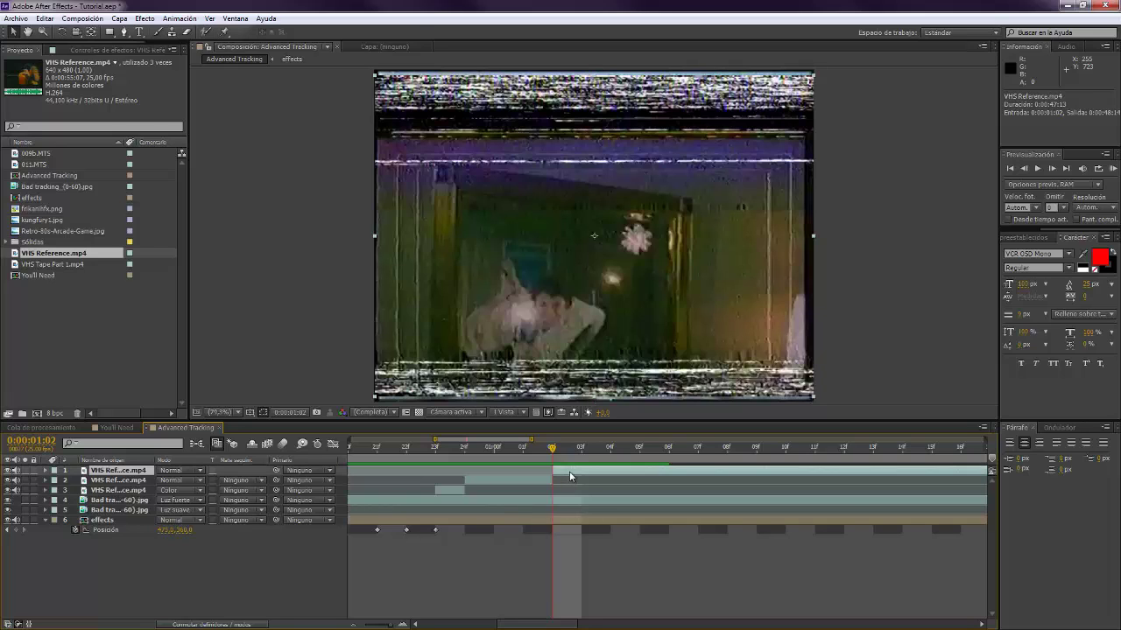
pyautogui.hotkey('ctrl', 'd')
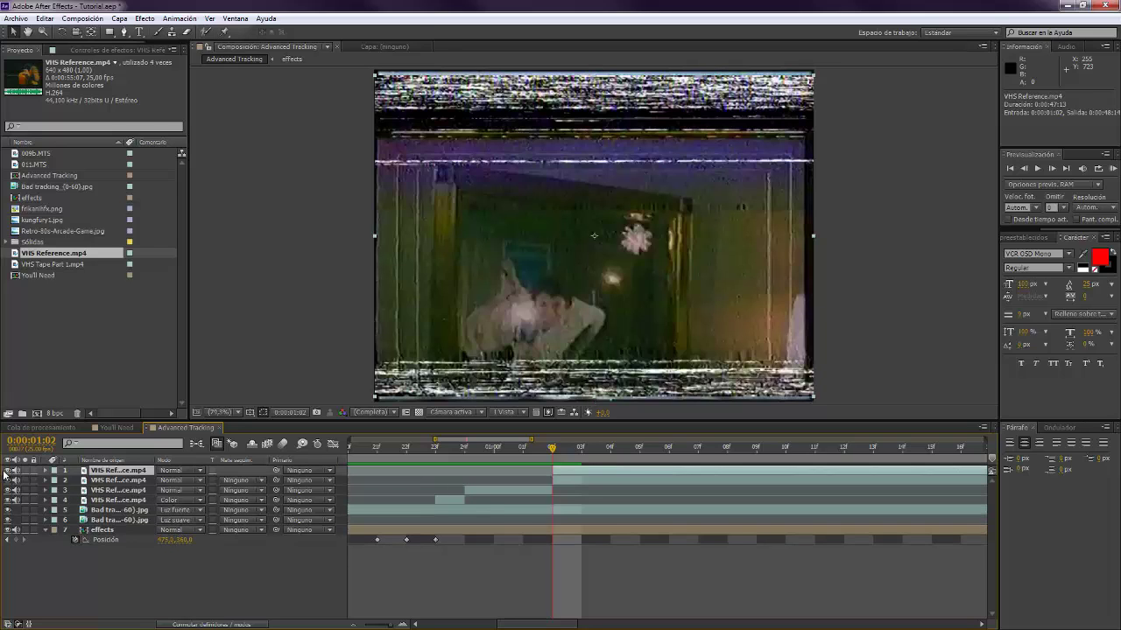
pyautogui.click(593, 480)
# Mask the lower copy with a rectangle over everything below its upper noise band, set the mask to Subtract (Restar), and preview the result
pyautogui.moveTo(378, 267)
pyautogui.mouseDown()
pyautogui.moveTo(376, 246)
pyautogui.moveTo(385, 257)
pyautogui.mouseUp()
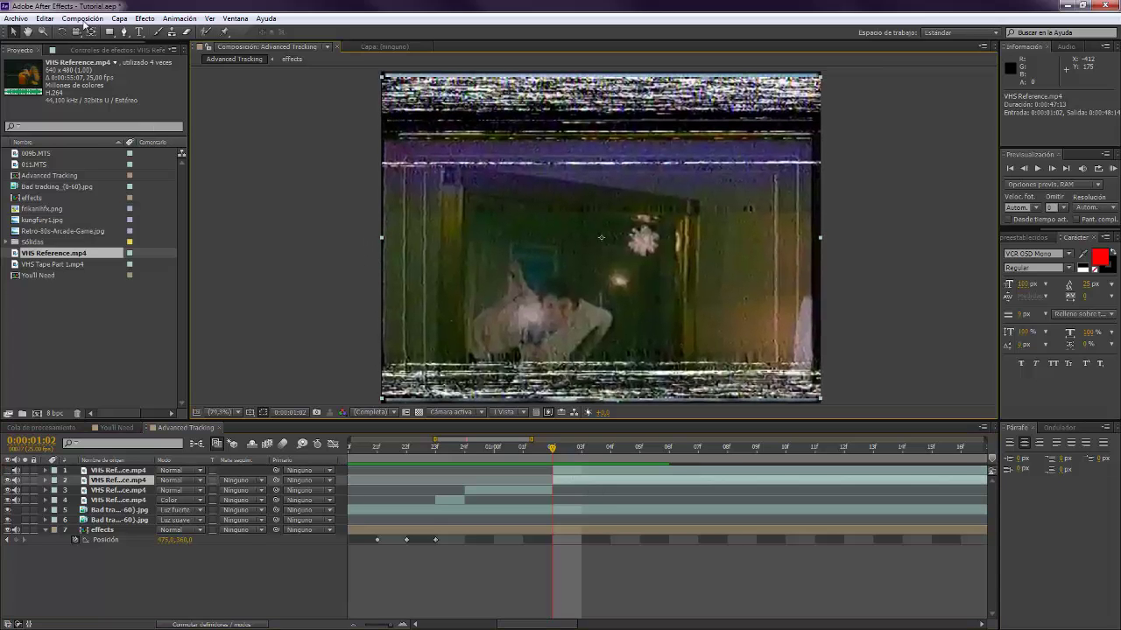
pyautogui.click(111, 33)
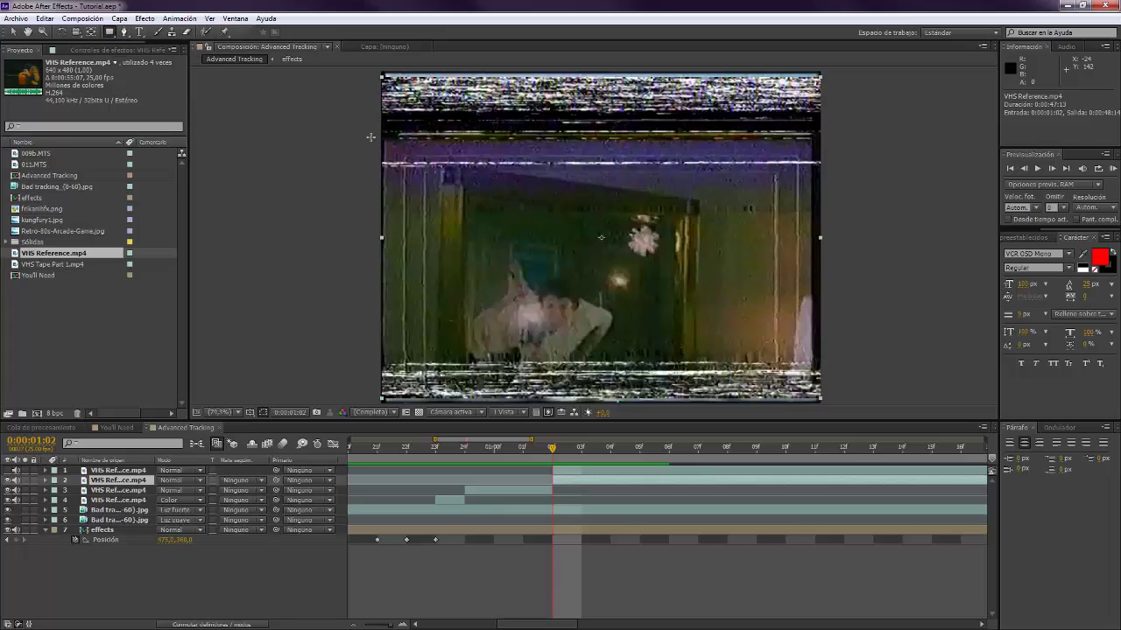
pyautogui.moveTo(372, 138); pyautogui.dragTo(858, 416)
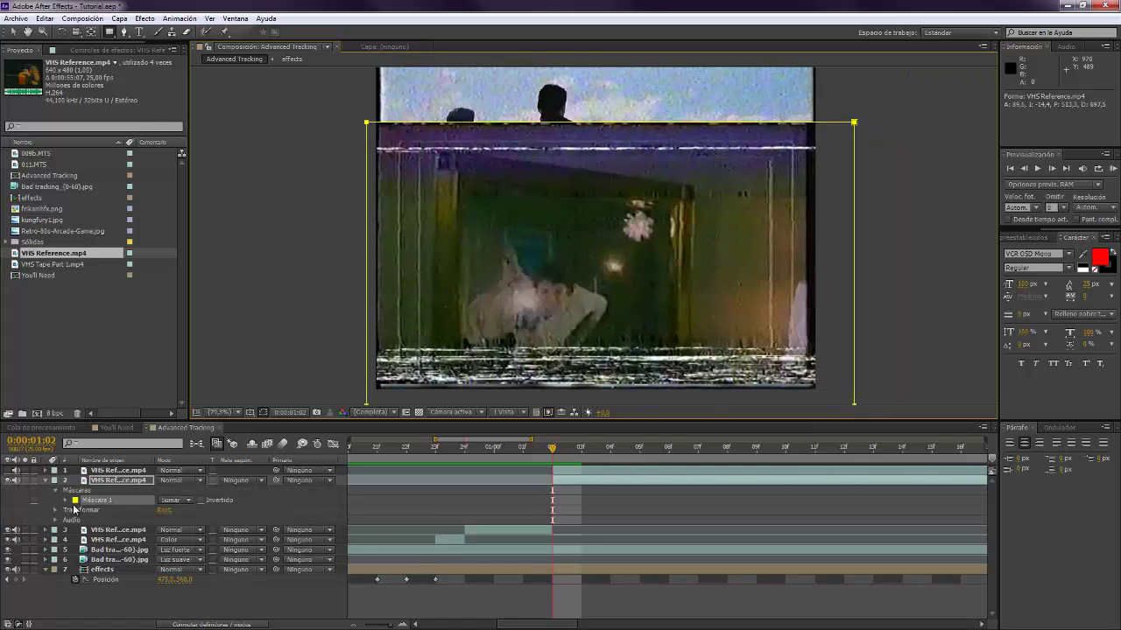
pyautogui.click(182, 504)
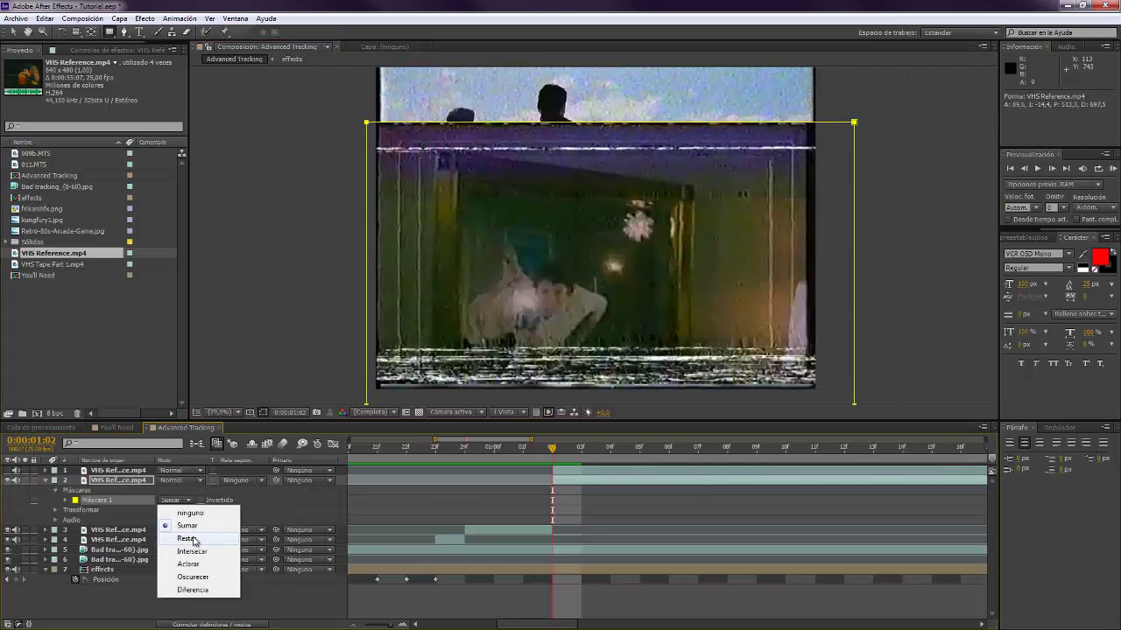
pyautogui.click(194, 540)
pyautogui.click(277, 602)
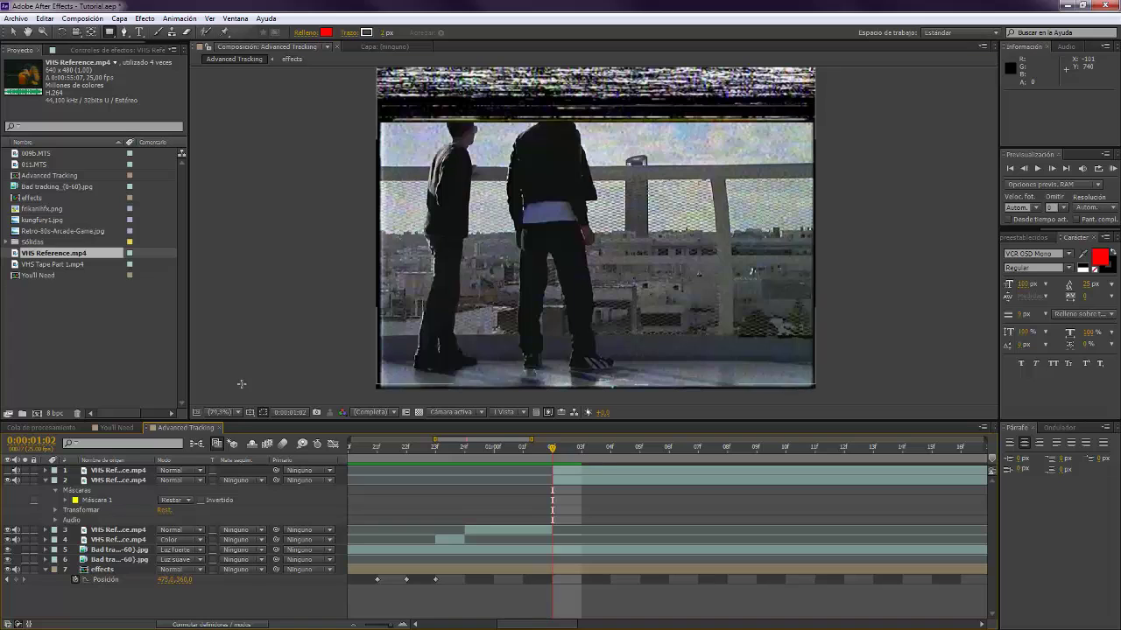
pyautogui.press('space')
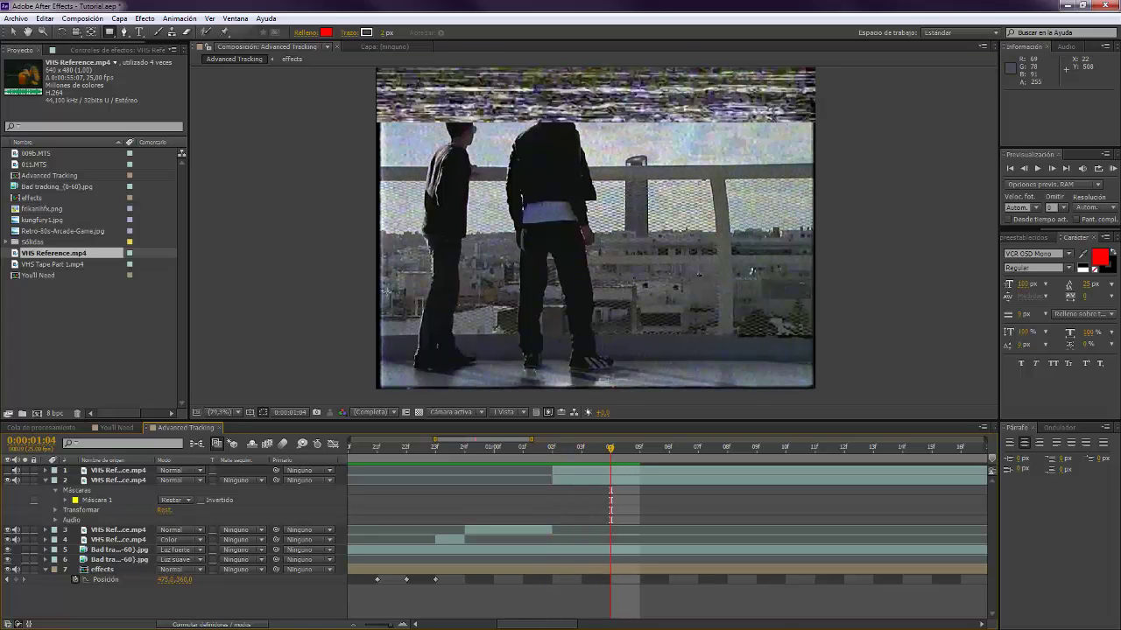
pyautogui.press('pageup')
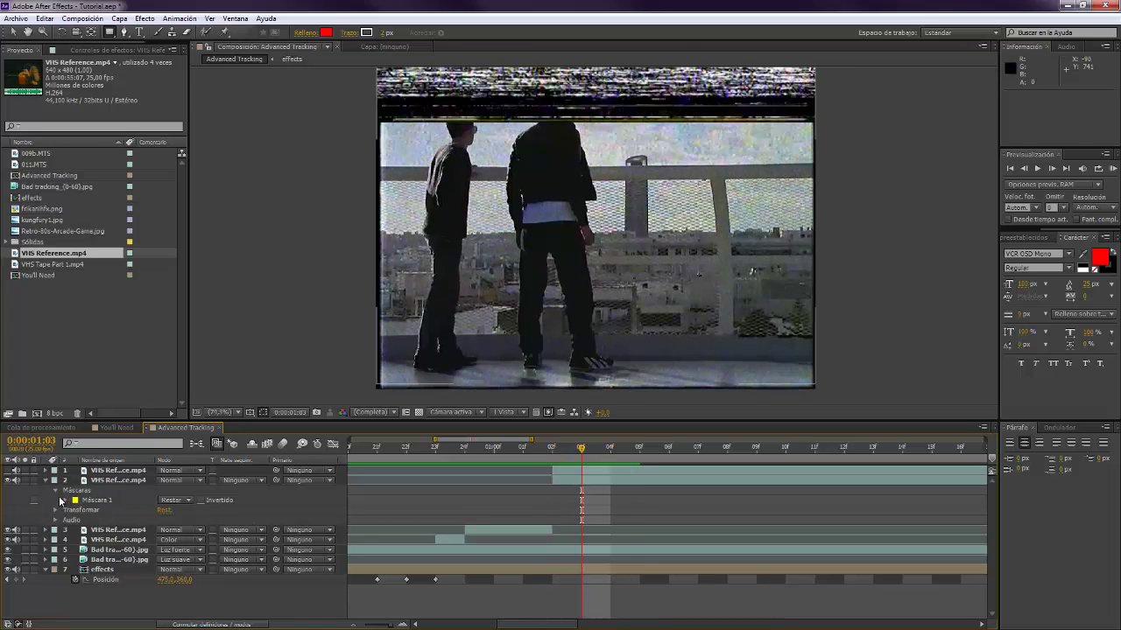
# Keyframe the subtract mask's path at 0:00:01:03 and, at 0:00:01:04, collapse its upper edge down to the bottom of the frame
pyautogui.press('pageup')
pyautogui.press('pageup')
pyautogui.press('pagedown')
pyautogui.press('pagedown')
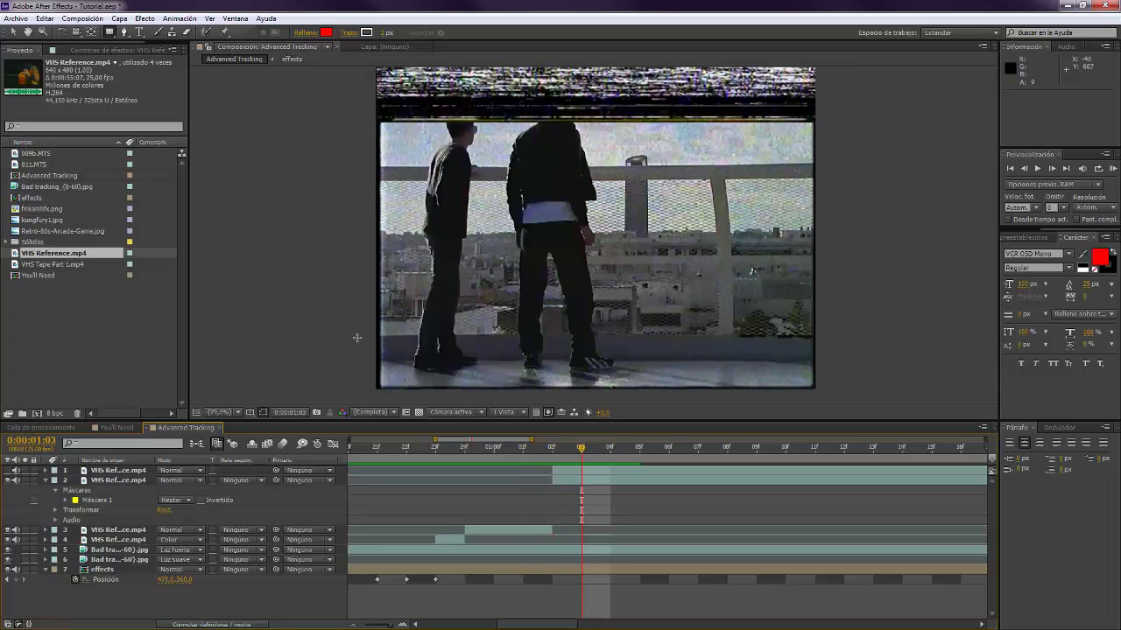
pyautogui.click(66, 499)
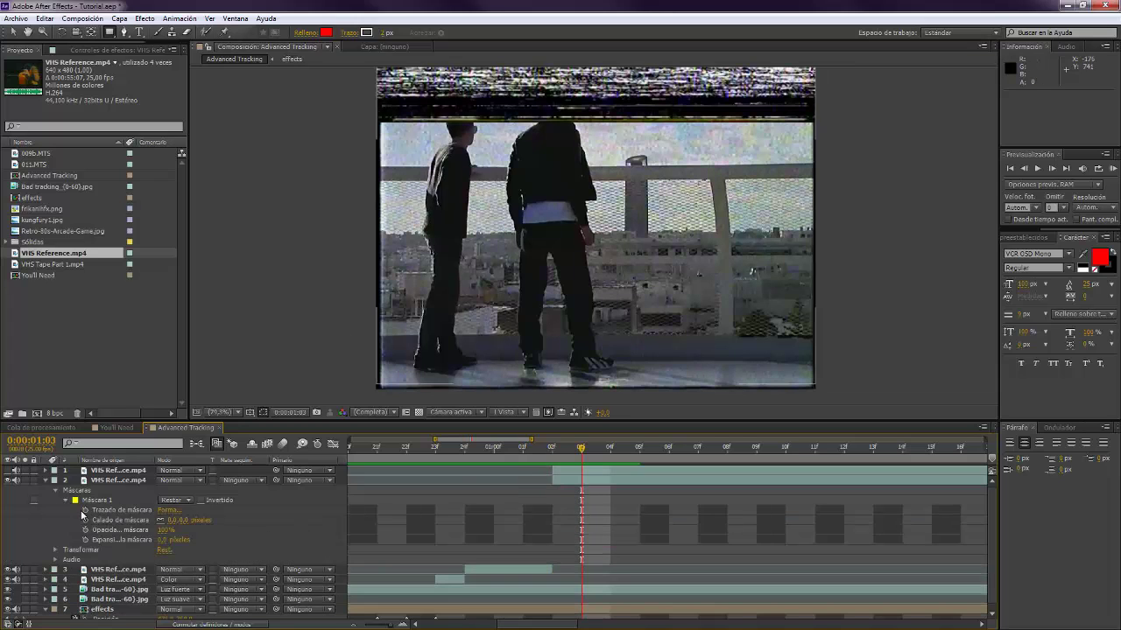
pyautogui.click(85, 509)
pyautogui.press('pagedown')
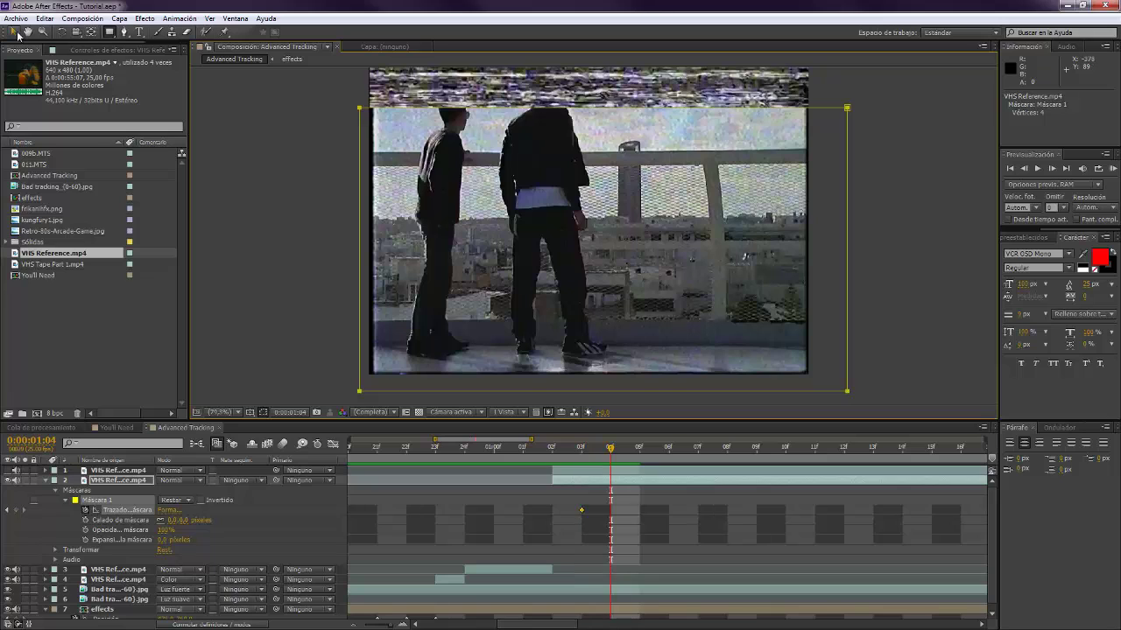
pyautogui.click(358, 110)
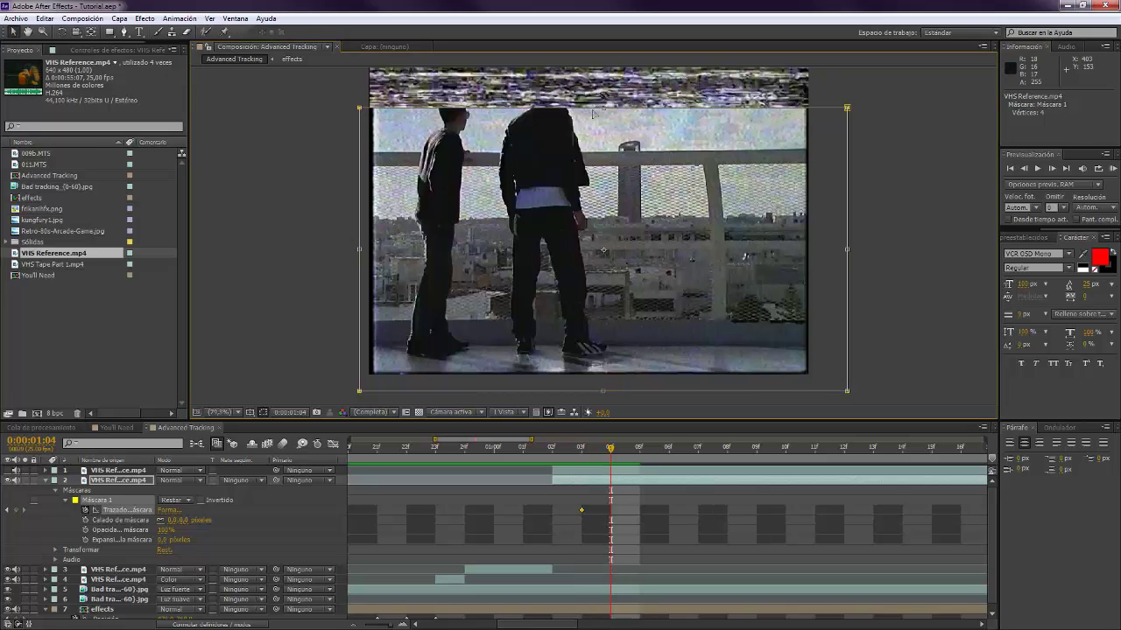
pyautogui.moveTo(602, 103); pyautogui.dragTo(610, 380)
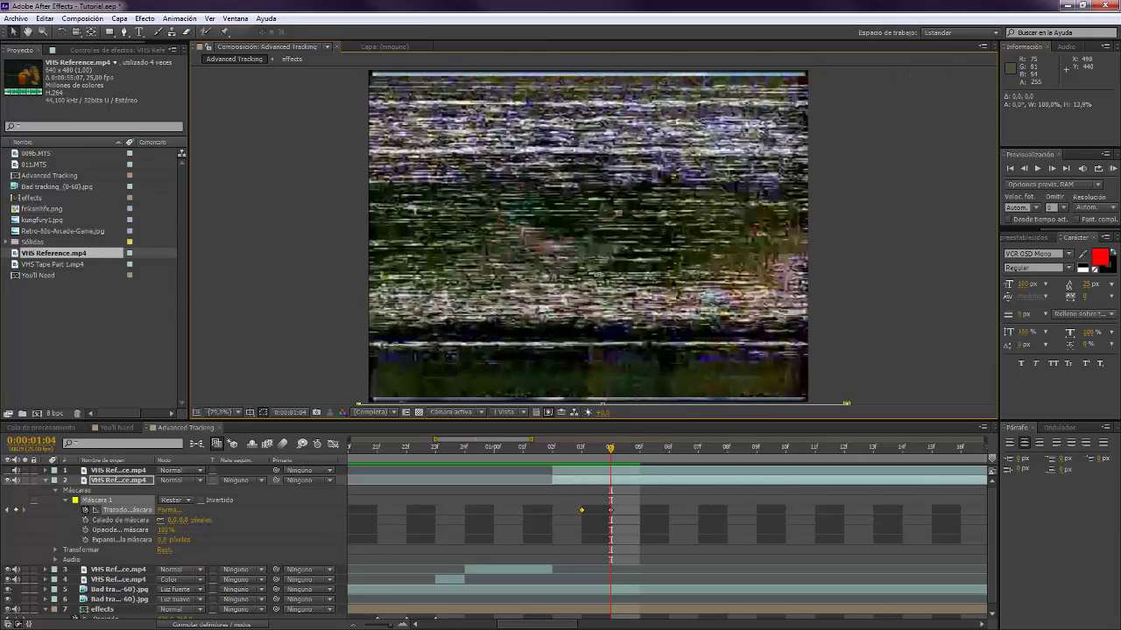
# Cut the masked VHS Reference layer at 0:00:01:05 and remove the part after the cut
pyautogui.press('pagedown')
pyautogui.press('pagedown')
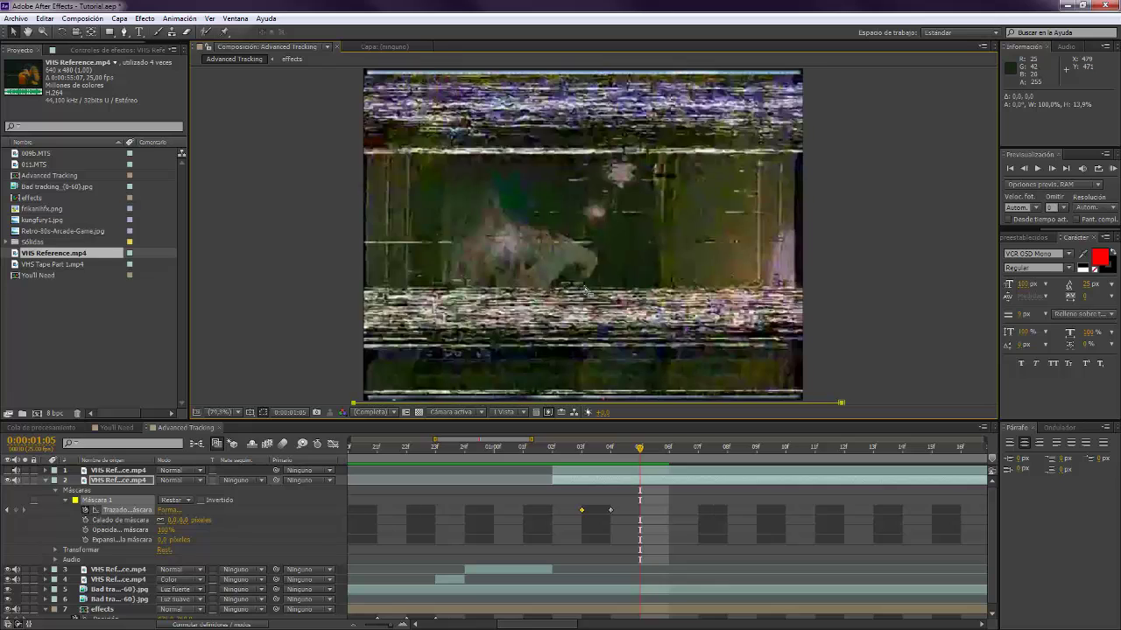
pyautogui.press('pagedown')
pyautogui.press('pageup')
pyautogui.press('pageup')
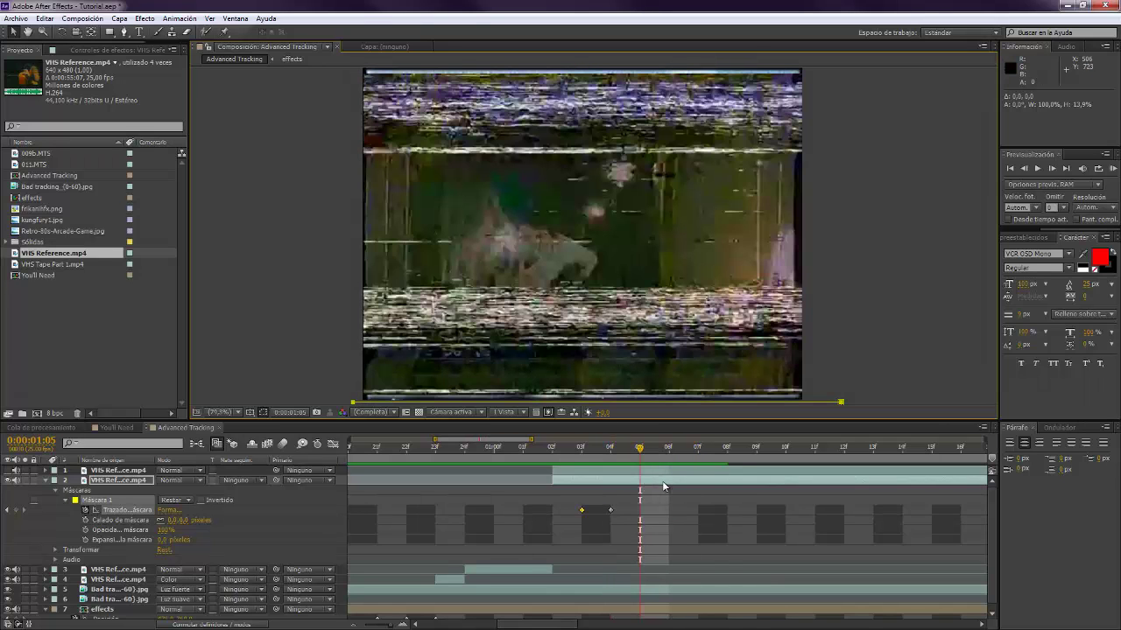
pyautogui.hotkey('alt', ']')
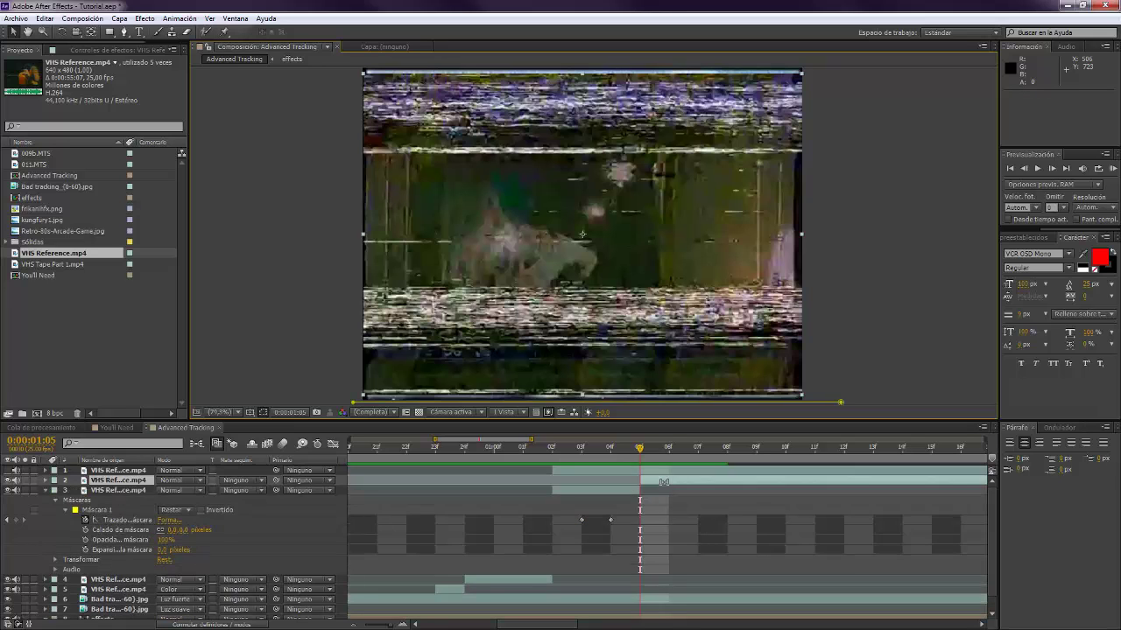
# Split the masked VHS Reference layer at 0:00:01:04 into its own one-frame piece and check the frames around the cut
pyautogui.moveTo(610, 456); pyautogui.dragTo(581, 453)
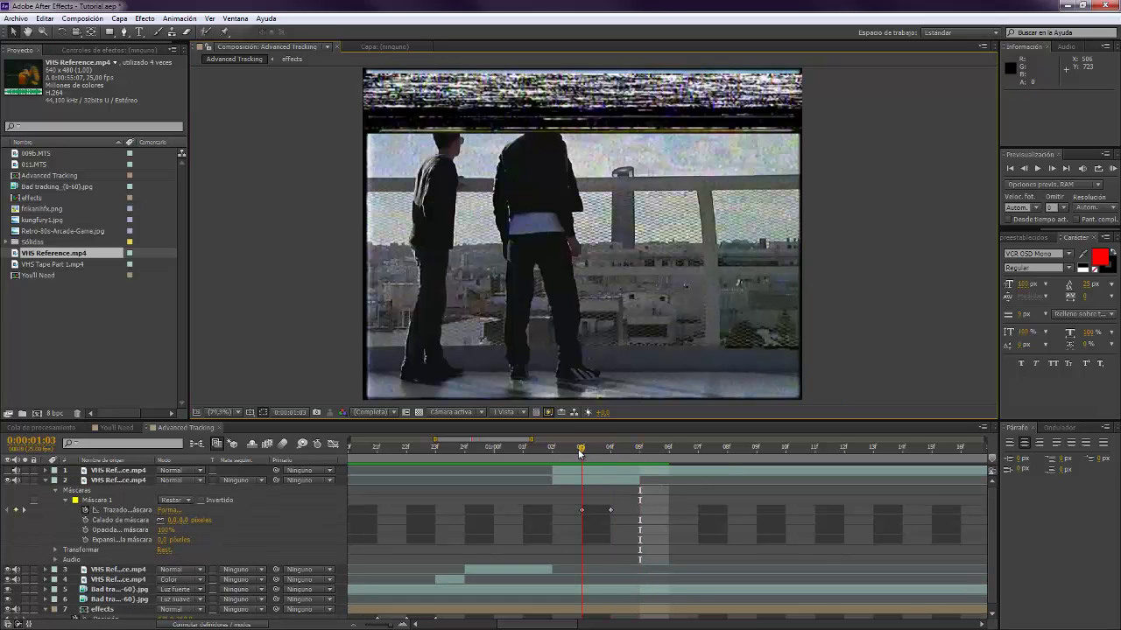
pyautogui.press('pagedown')
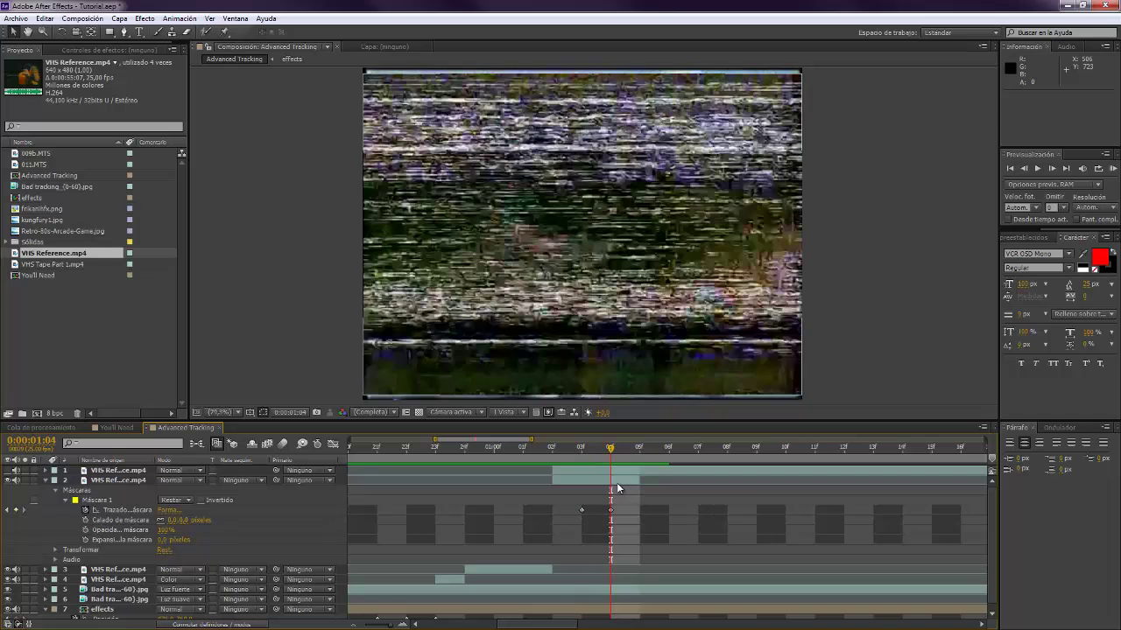
pyautogui.click(616, 484)
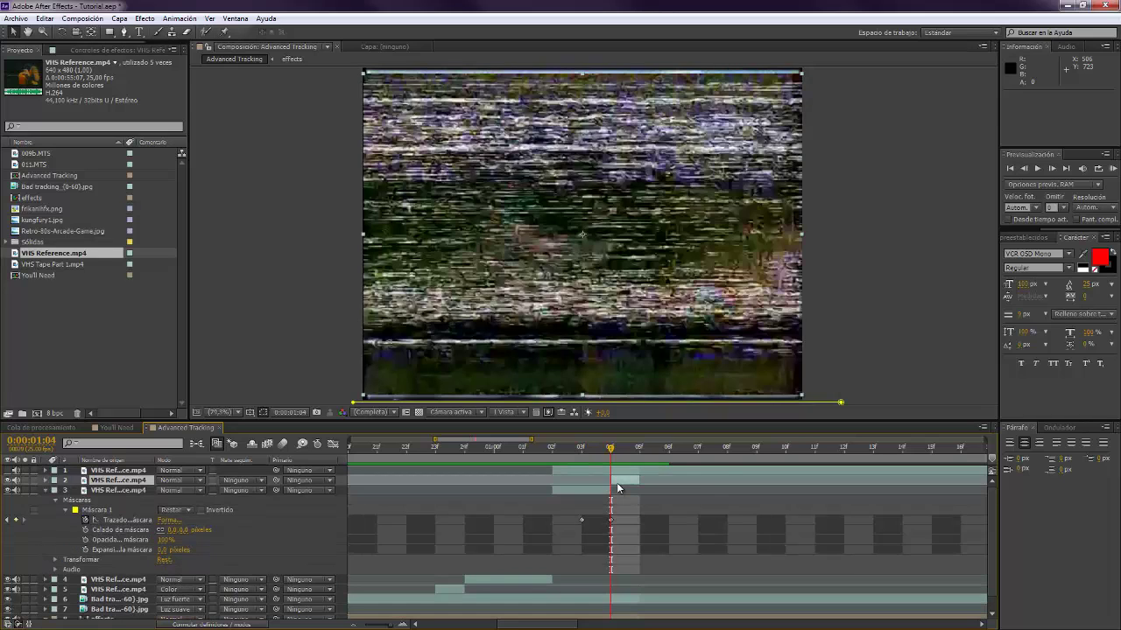
pyautogui.hotkey('ctrl', 'shift', 'd')
pyautogui.press('pageup')
pyautogui.press('pageup')
pyautogui.press('pageup')
pyautogui.press('pagedown')
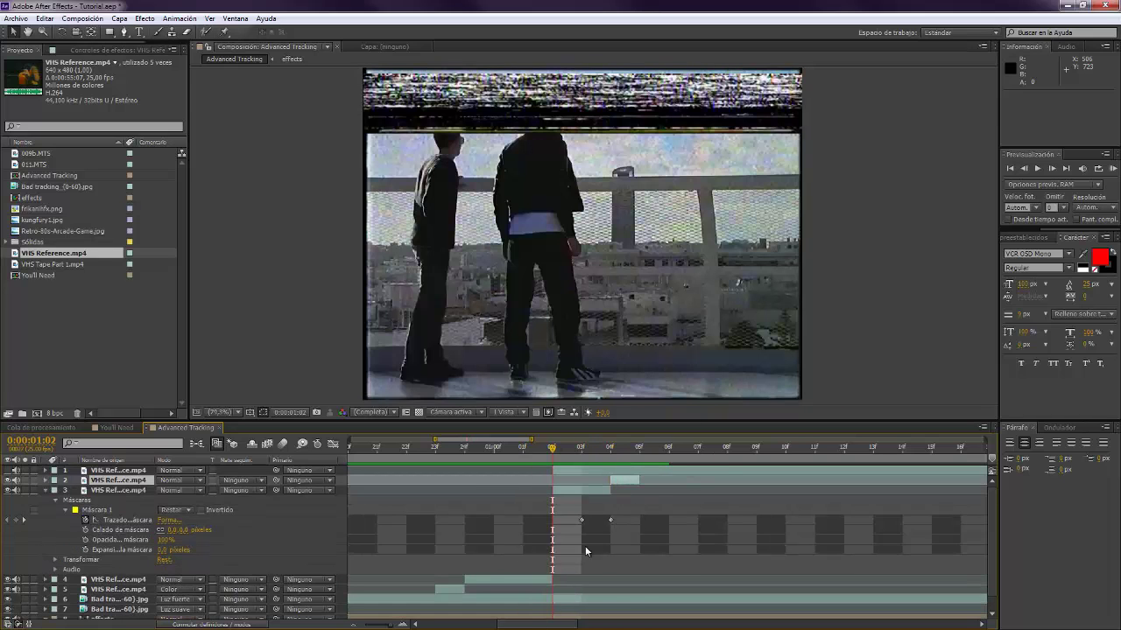
pyautogui.press('pagedown')
pyautogui.press('pageup')
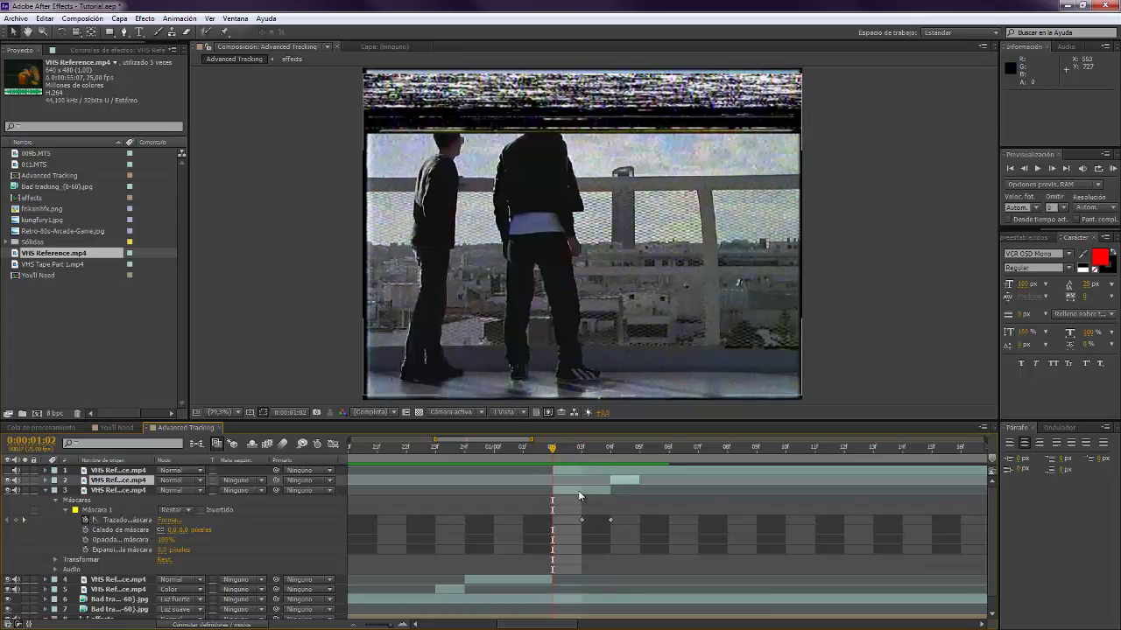
# Feather the mask on the VHS Reference piece starting at 0:00:01:02 by 12 pixels, expand it by 5 pixels, and preview the frames
pyautogui.click(578, 491)
pyautogui.click(64, 510)
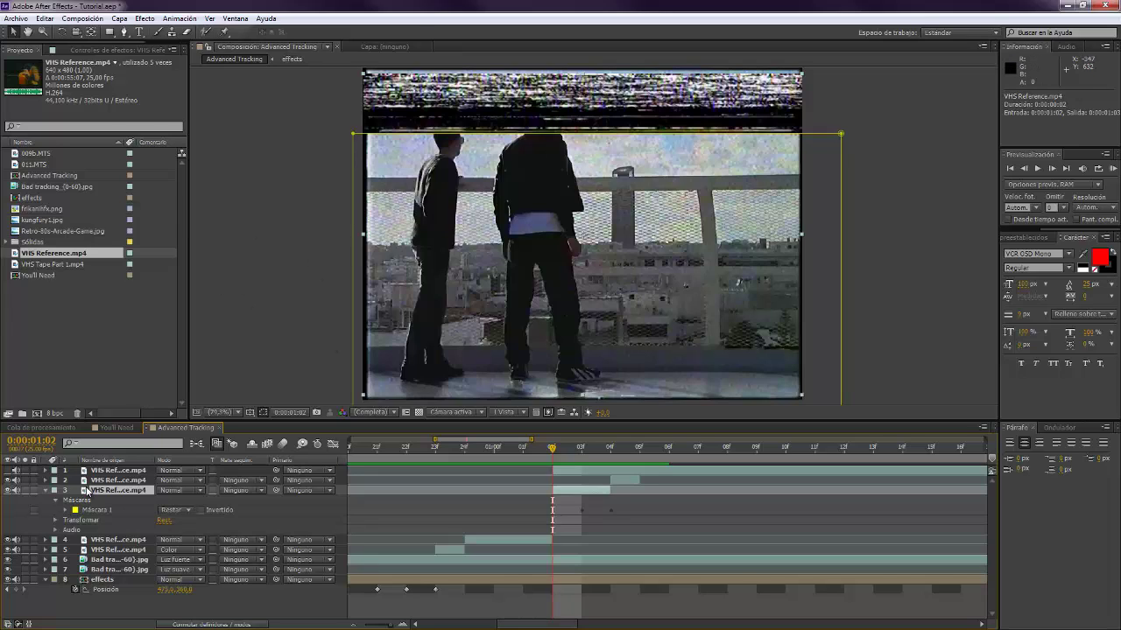
pyautogui.click(65, 510)
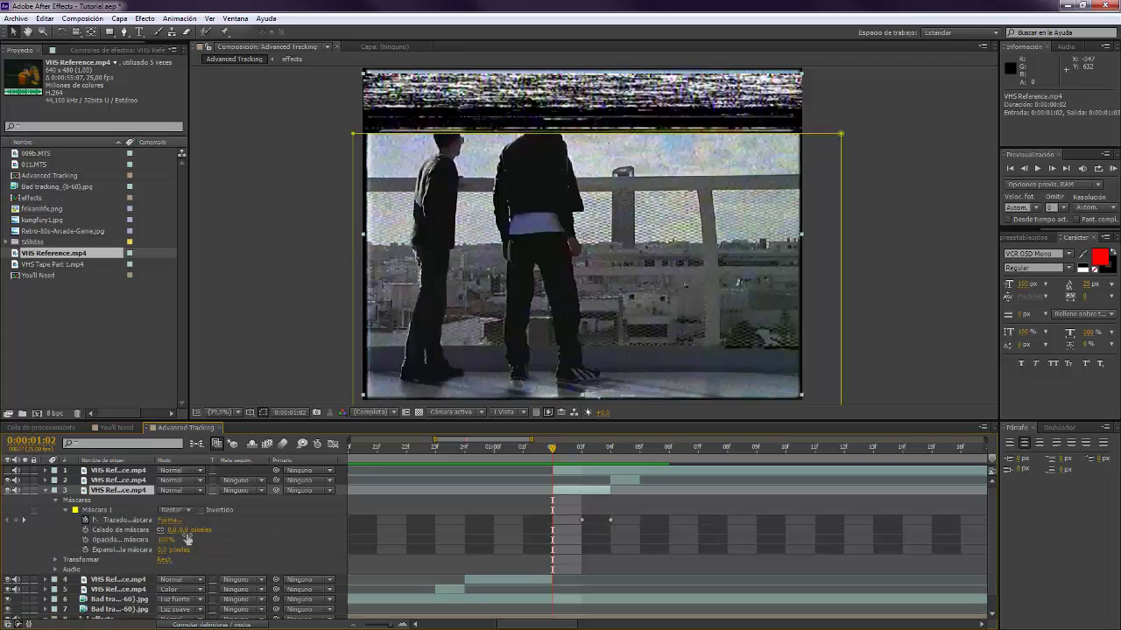
pyautogui.moveTo(172, 529); pyautogui.dragTo(234, 534)
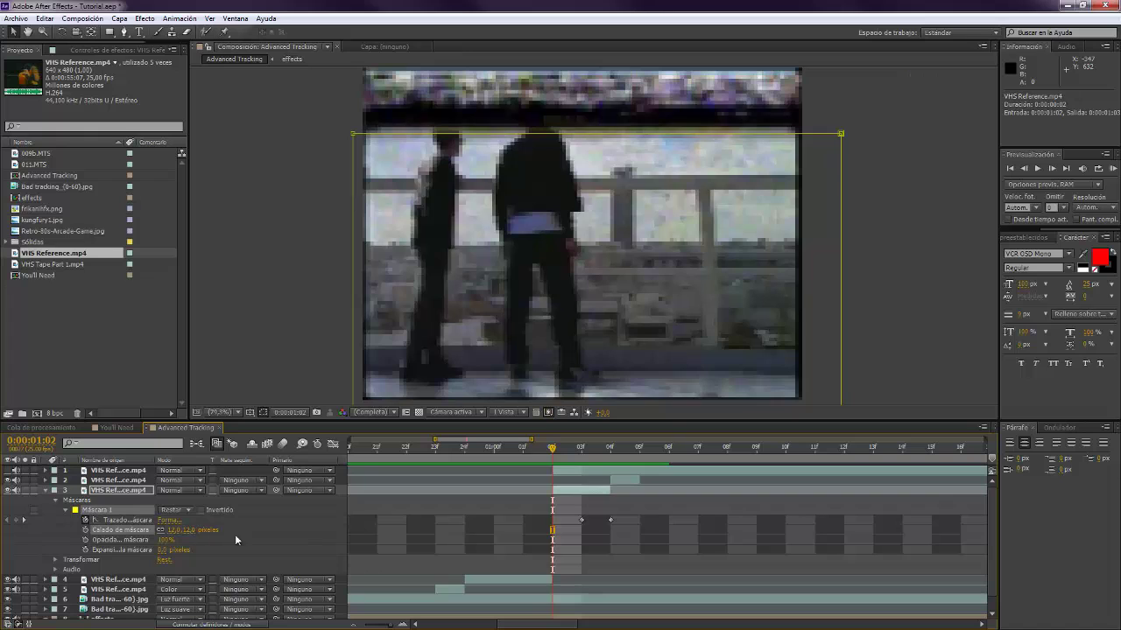
pyautogui.click(282, 499)
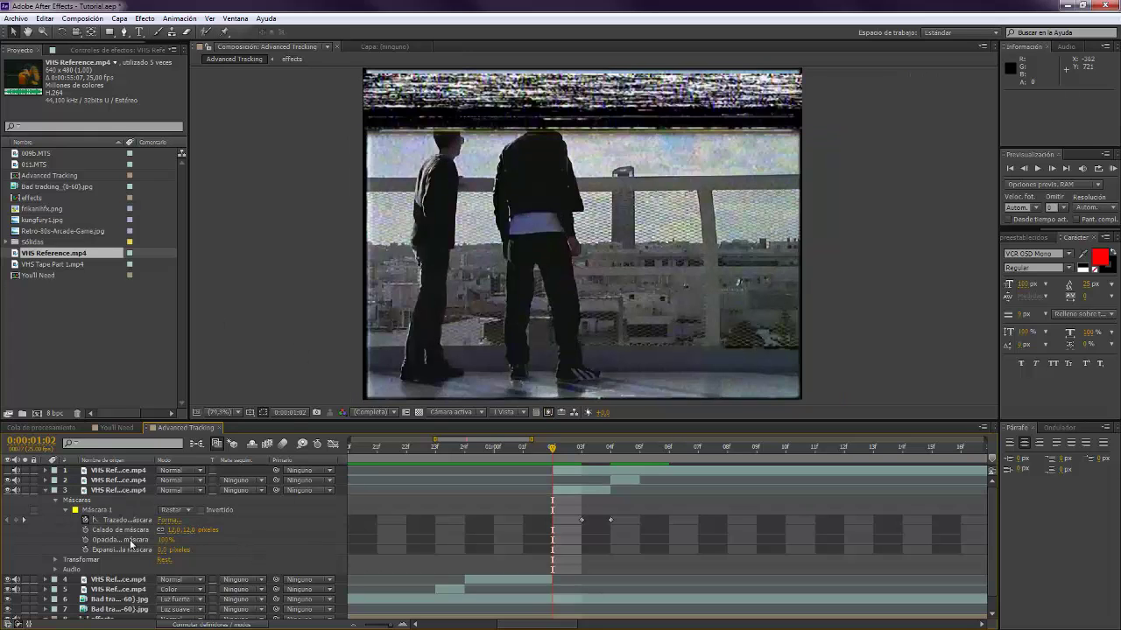
pyautogui.moveTo(162, 550); pyautogui.dragTo(259, 542)
pyautogui.click(222, 280)
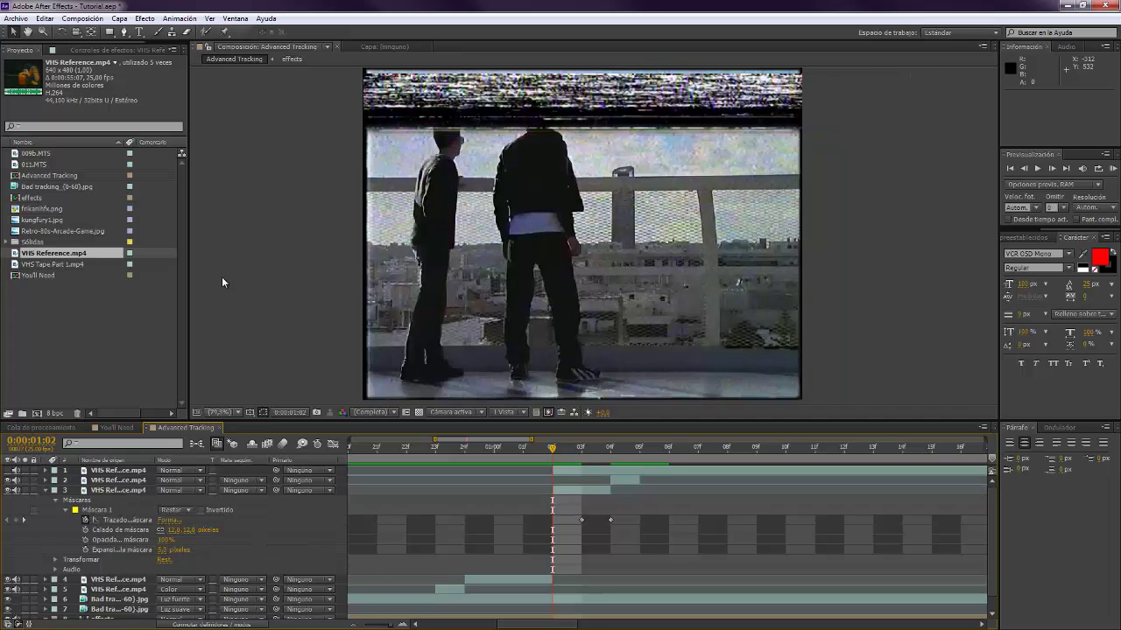
pyautogui.press('space')
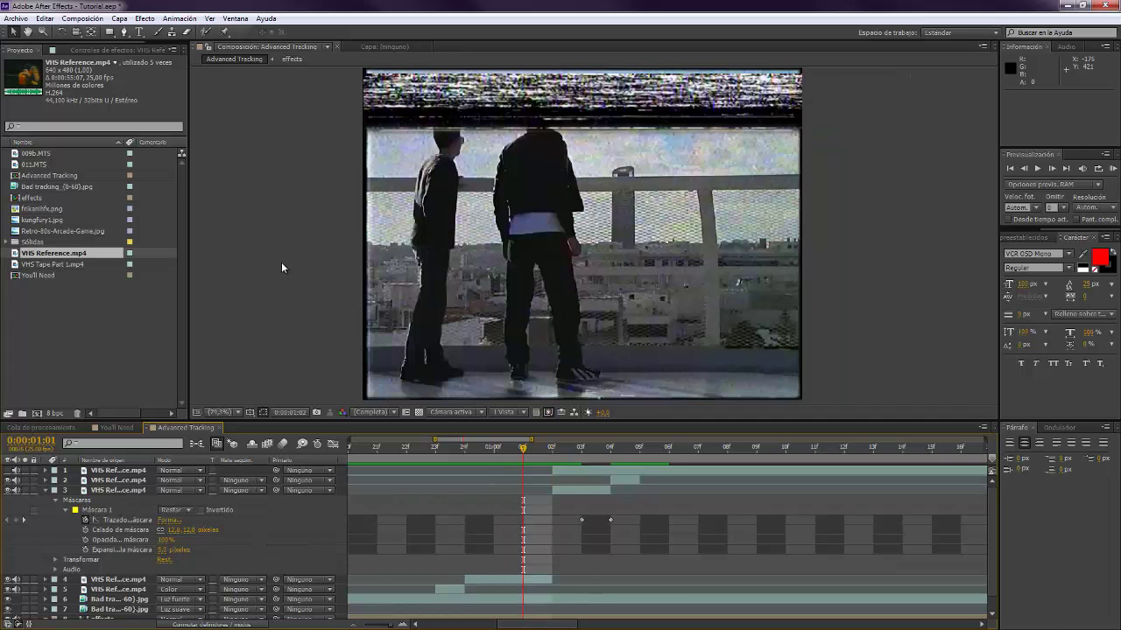
pyautogui.press('space')
pyautogui.press('pagedown')
pyautogui.press('pagedown')
pyautogui.press('pageup')
pyautogui.press('pageup')
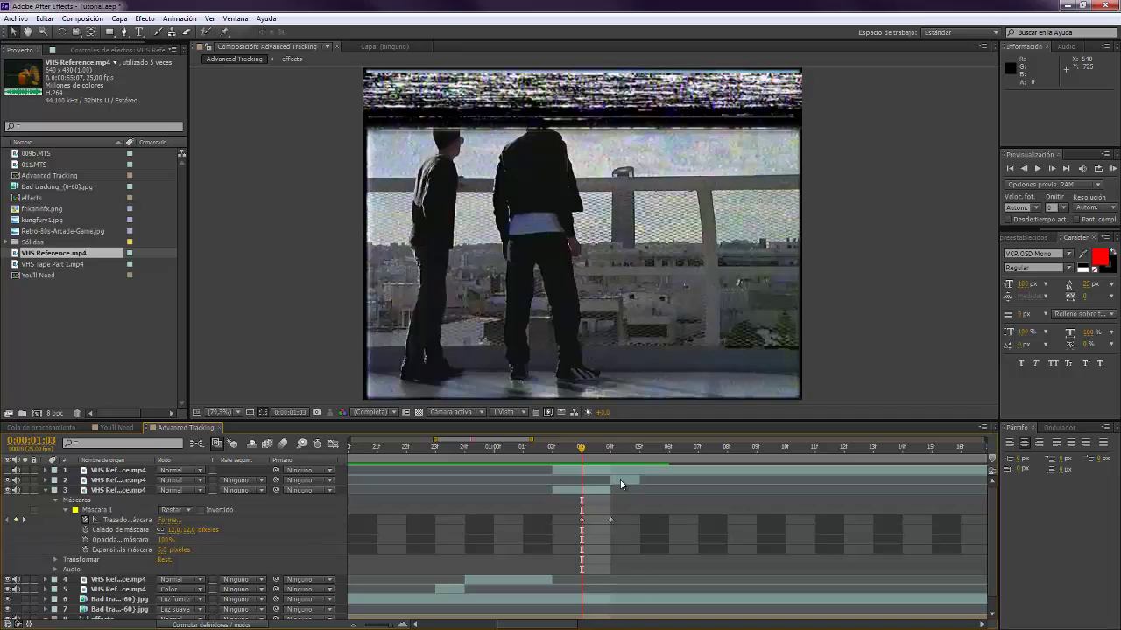
# Set the blending mode of the one-frame VHS Reference piece at 0:00:01:04 to Hard Light (Luz fuerte)
pyautogui.press('pagedown')
pyautogui.press('pagedown')
pyautogui.click(630, 480)
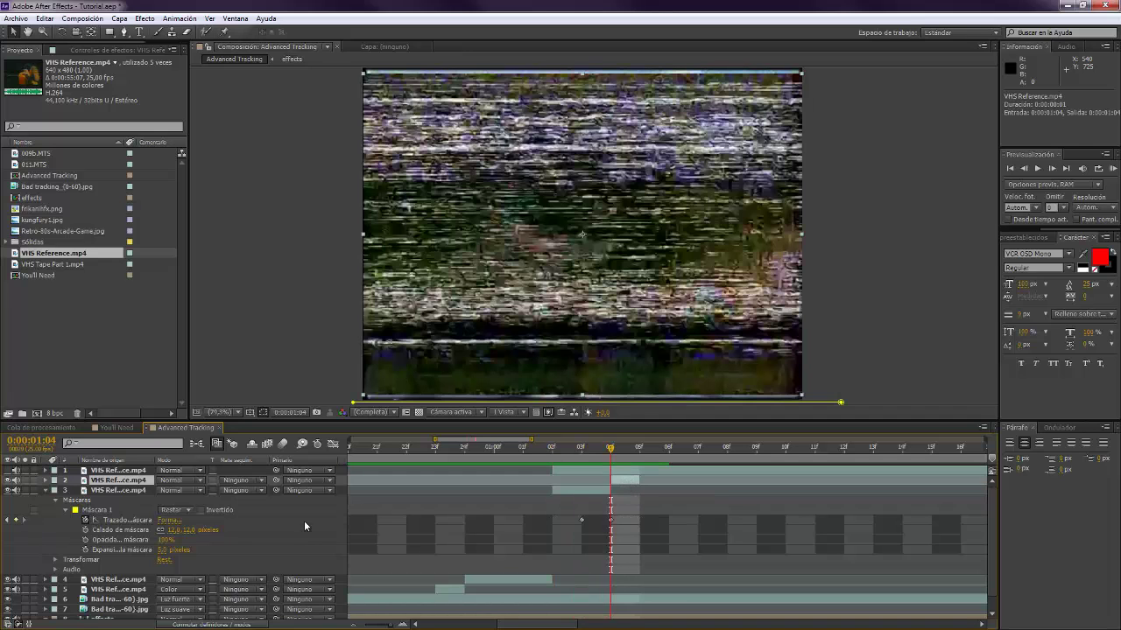
pyautogui.click(183, 481)
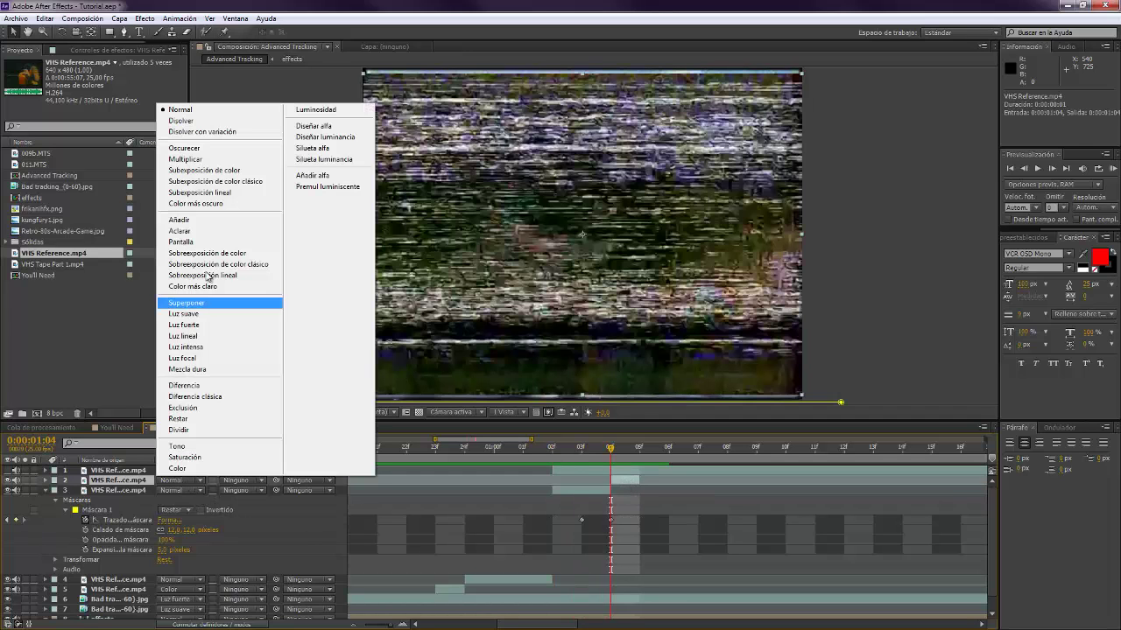
pyautogui.click(219, 325)
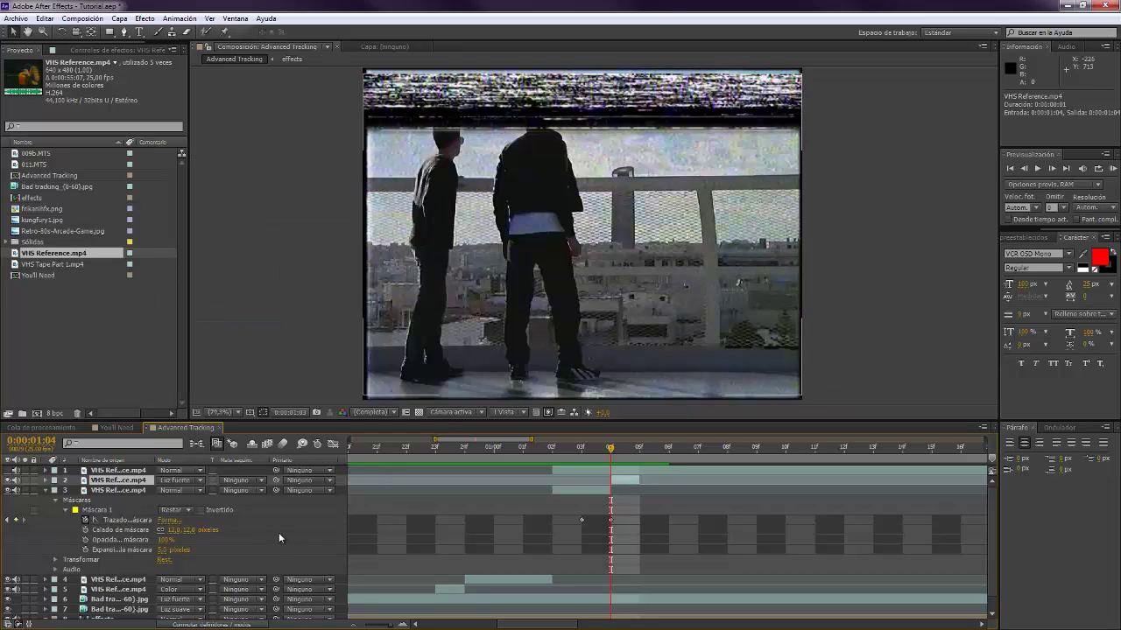
# Try Soft Light (Luz suave) on the one-frame VHS Reference piece at 0:00:01:04 and return it to Hard Light (Luz fuerte)
pyautogui.press('pageup')
pyautogui.press('pagedown')
pyautogui.click(182, 491)
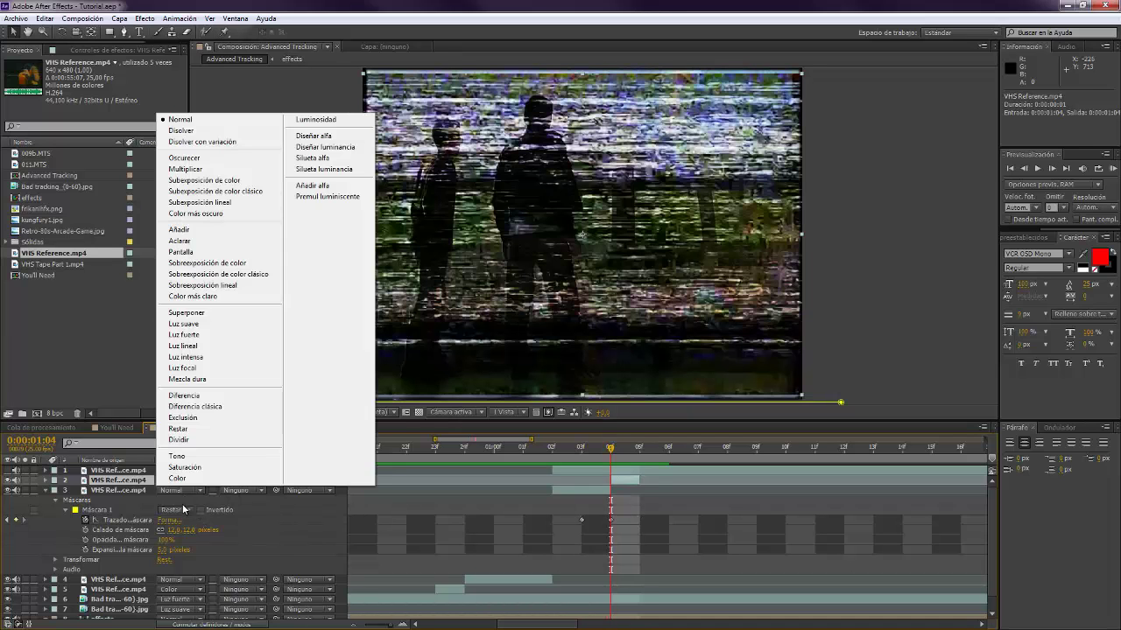
pyautogui.click(245, 508)
pyautogui.click(179, 481)
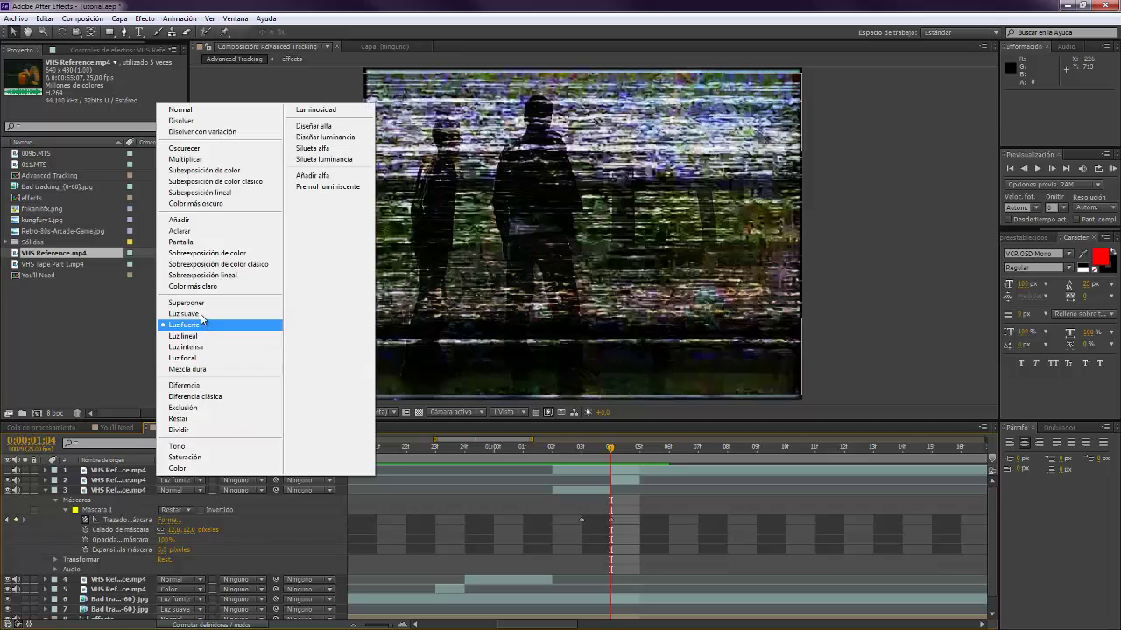
pyautogui.click(183, 323)
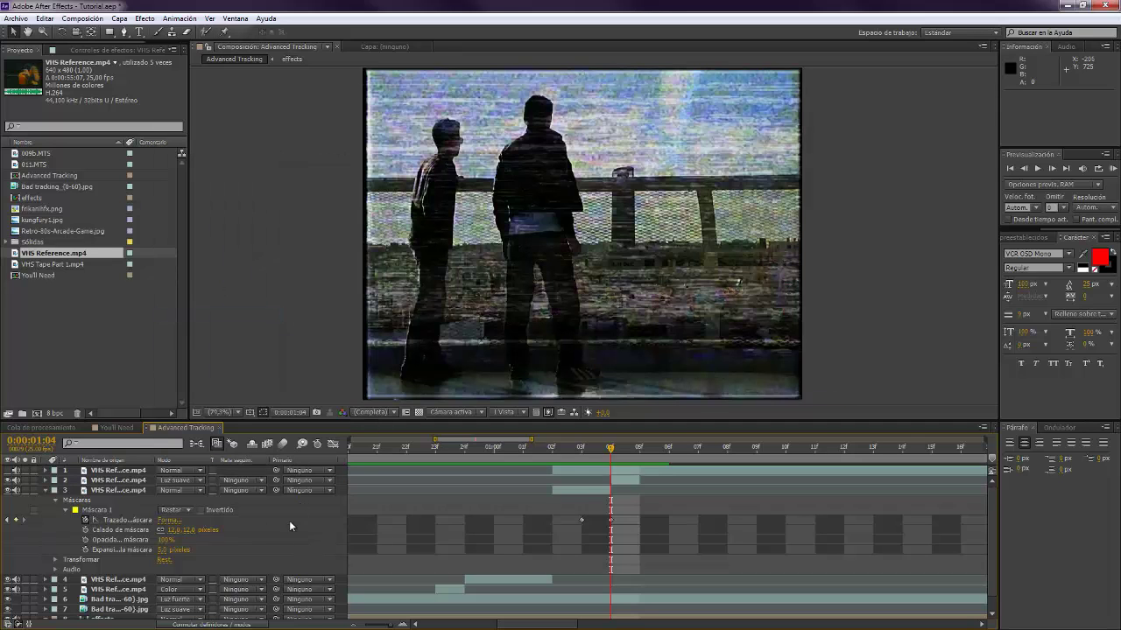
pyautogui.click(179, 481)
pyautogui.click(212, 324)
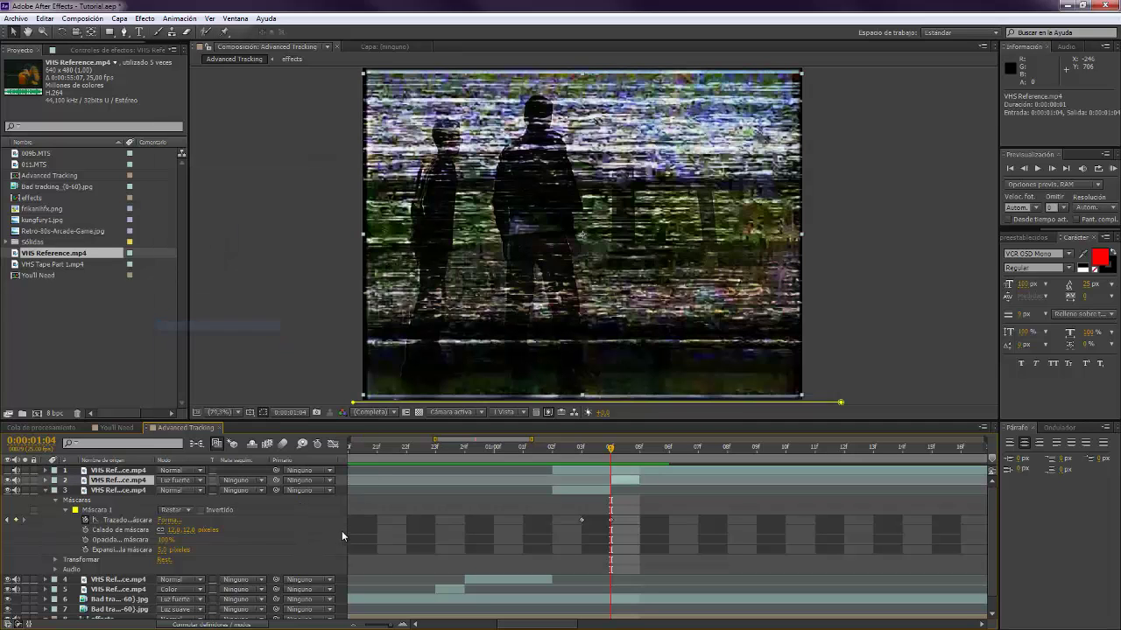
# Collapse the masked layer's properties and add Position keyframes to the effects layer at 0:00:01:01 and 0:00:01:04
pyautogui.click(592, 490)
pyautogui.press('pageup')
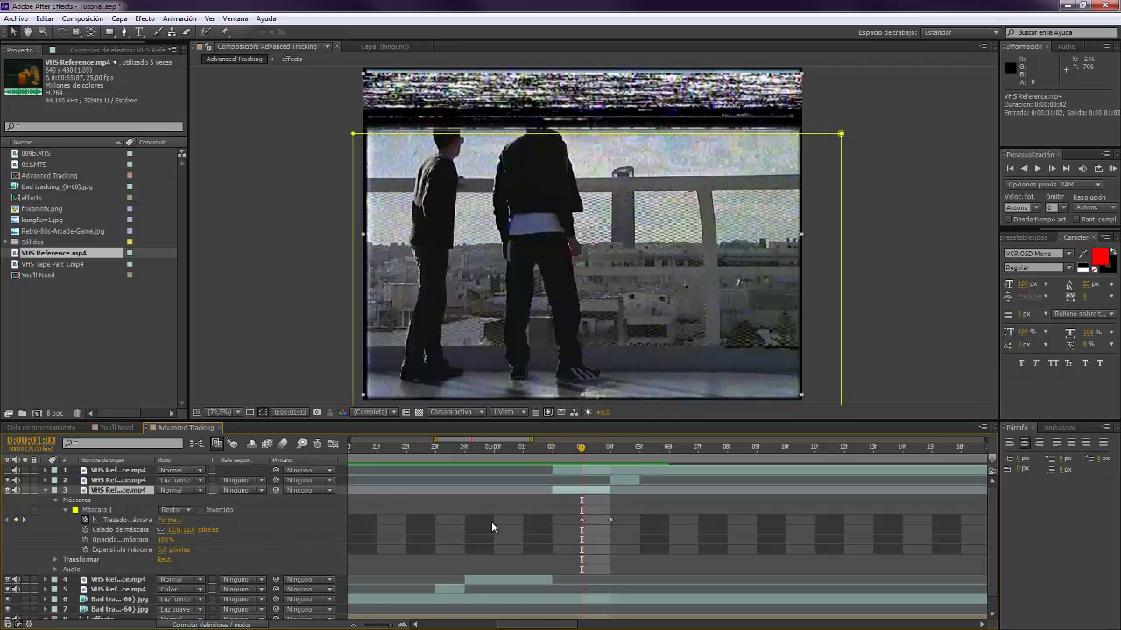
pyautogui.press('u')
pyautogui.click(582, 541)
pyautogui.press('pageup')
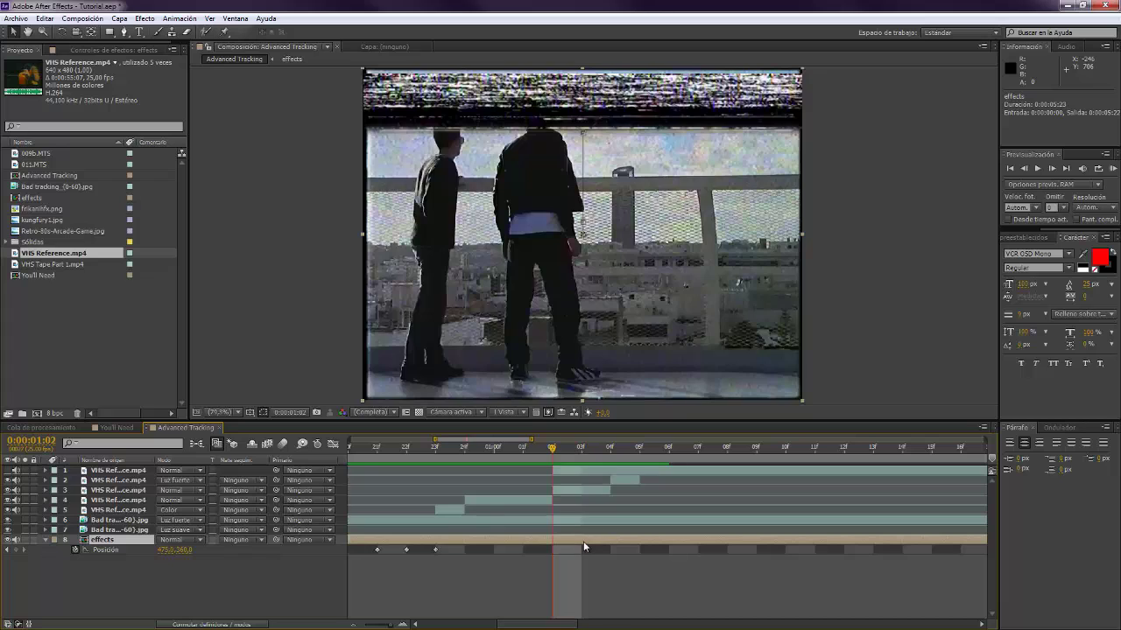
pyautogui.press('pageup')
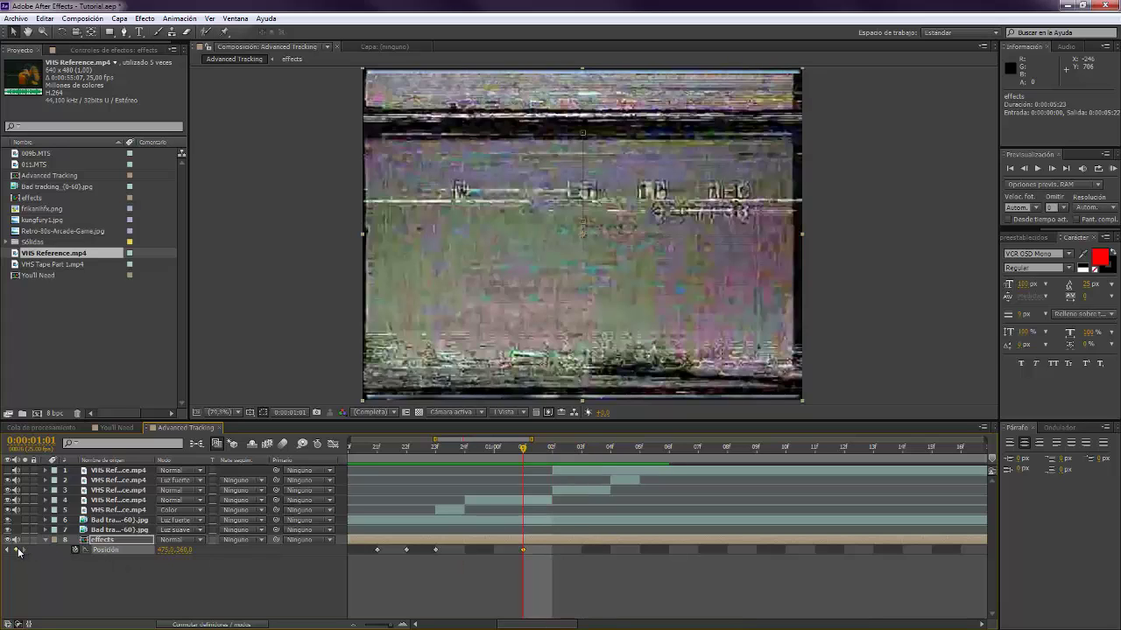
pyautogui.press('pagedown')
pyautogui.press('pagedown')
pyautogui.press('pagedown')
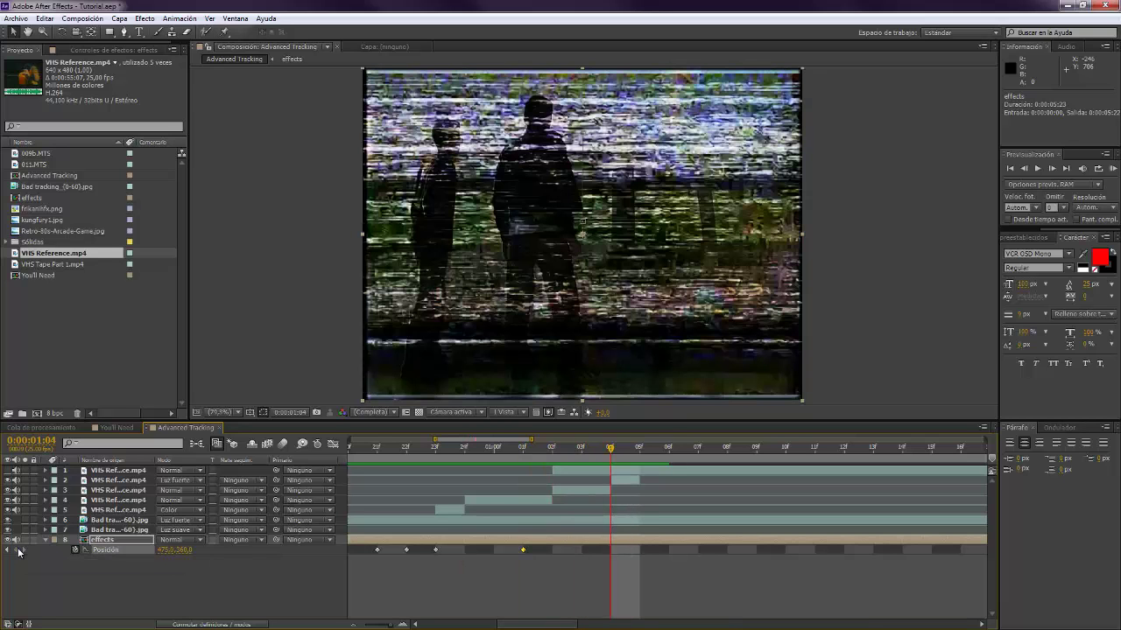
pyautogui.click(17, 549)
# Shift the effects layer down at 0:00:01:02 by setting its Position to 475, 467
pyautogui.press('pageup')
pyautogui.press('pageup')
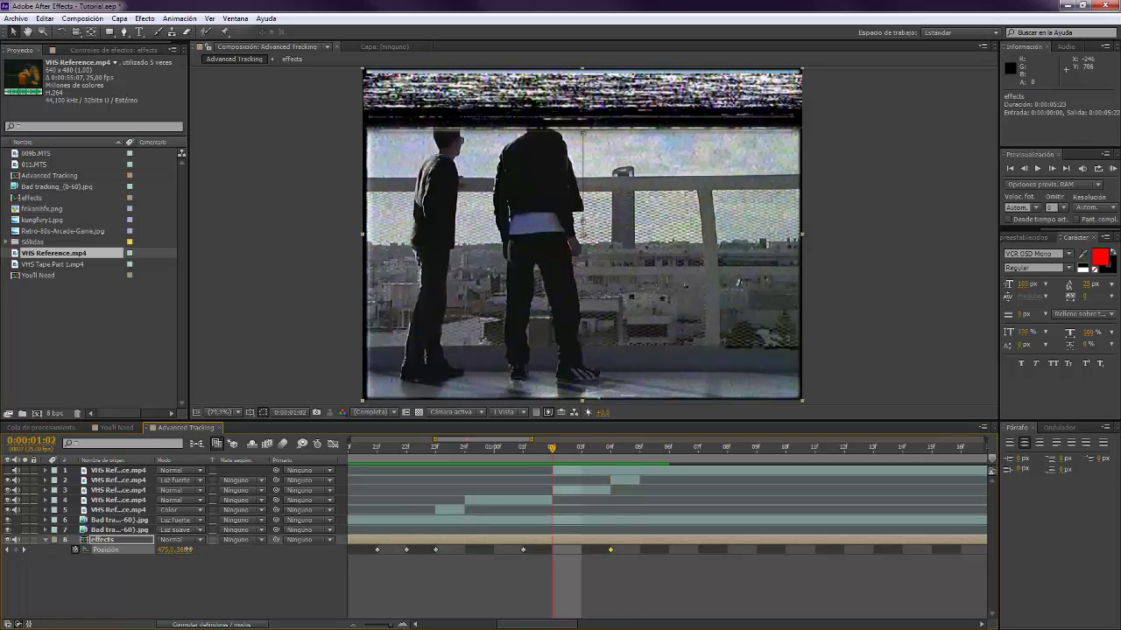
pyautogui.moveTo(186, 550); pyautogui.dragTo(253, 539)
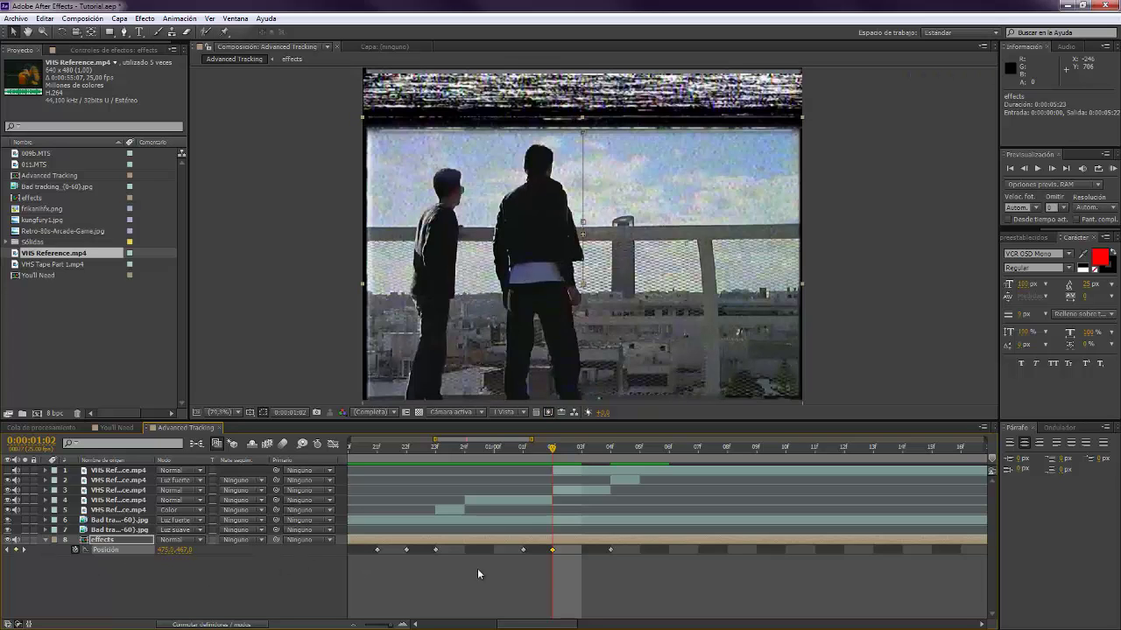
# Copy the effects layer's Position keyframe from 0:00:01:02 and paste it at 0:00:01:03
pyautogui.click(553, 549)
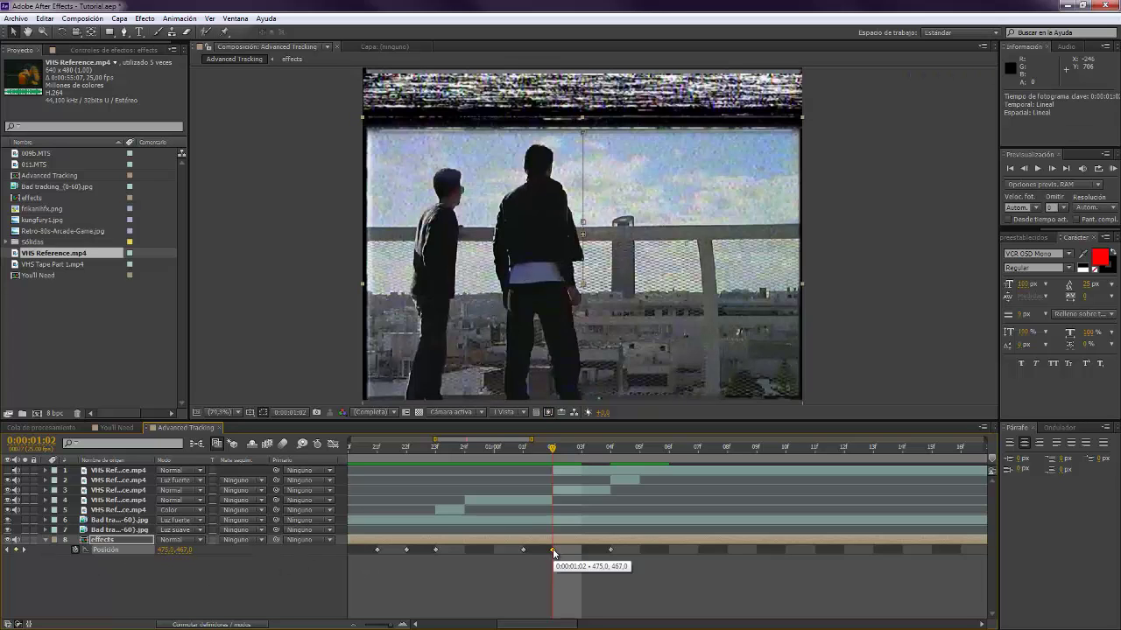
pyautogui.hotkey('ctrl', 'c')
pyautogui.press('pagedown')
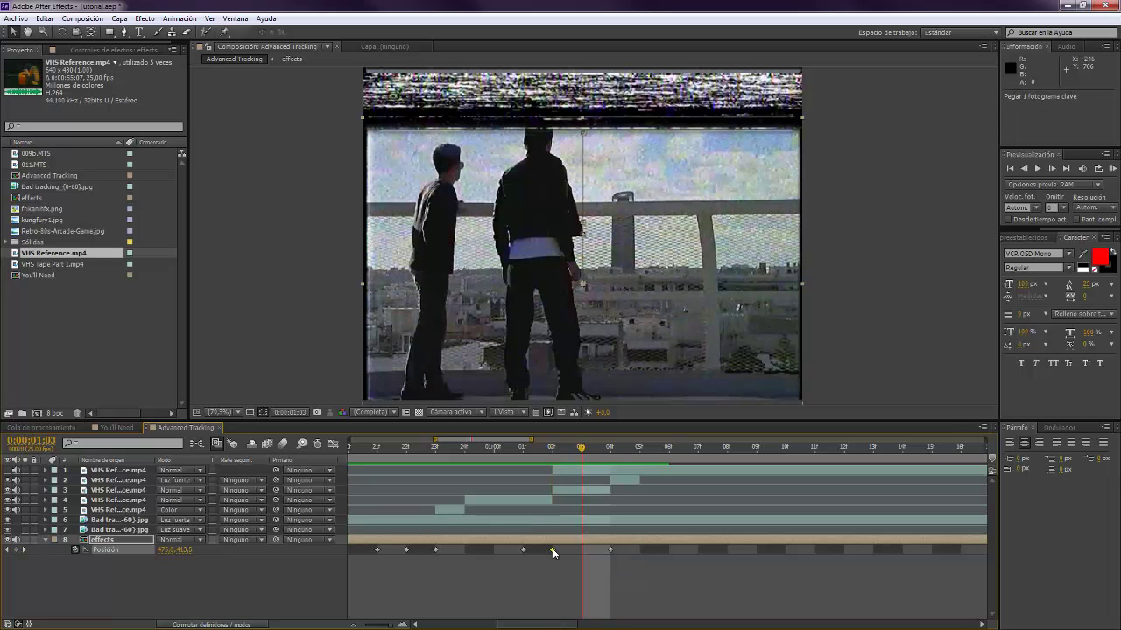
pyautogui.click(546, 577)
# Step through the glitch frame by frame between 0:00:00:22 and 0:00:01:05 and scrub on to 0:00:01:07 to check the vertical jumps
pyautogui.press('pageup')
pyautogui.press('pageup')
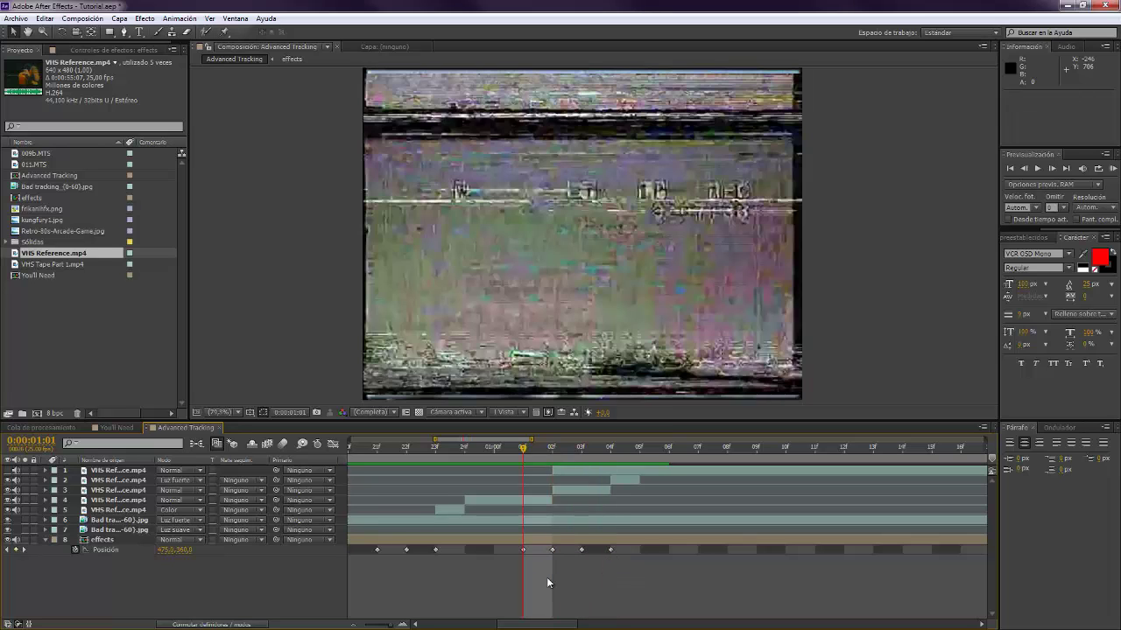
pyautogui.press('pagedown')
pyautogui.press('pagedown')
pyautogui.press('pagedown')
pyautogui.press('pagedown')
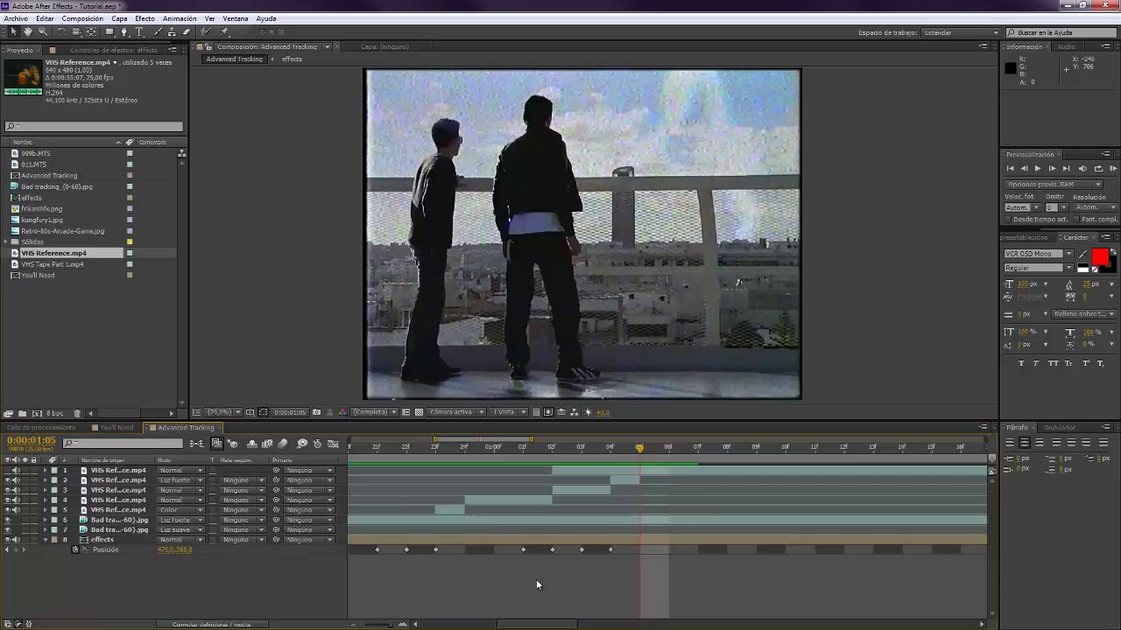
pyautogui.press('pageup')
pyautogui.press('pageup')
pyautogui.press('pageup')
pyautogui.press('pageup')
pyautogui.press('pageup')
pyautogui.press('pageup')
pyautogui.press('pageup')
pyautogui.press('pageup')
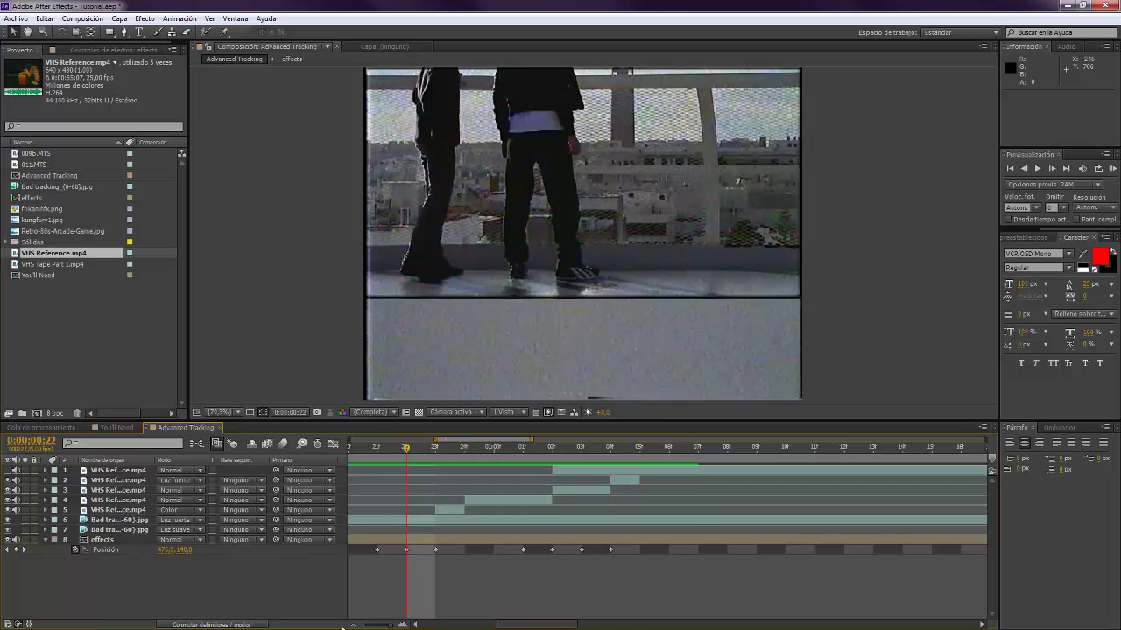
pyautogui.click(354, 625)
pyautogui.moveTo(373, 446); pyautogui.dragTo(464, 466)
# Import the Play Button video from the Advanced Tracking folder in the file explorer and add it as the top layer of Advanced Tracking
pyautogui.click(158, 395)
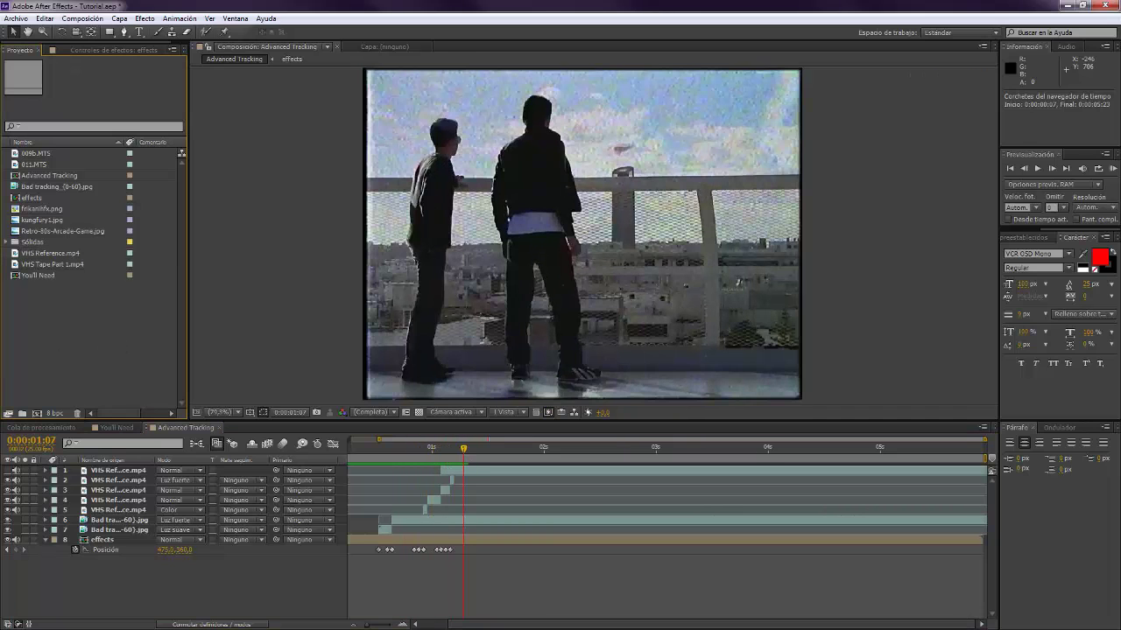
pyautogui.hotkey('alt', 'Tab')
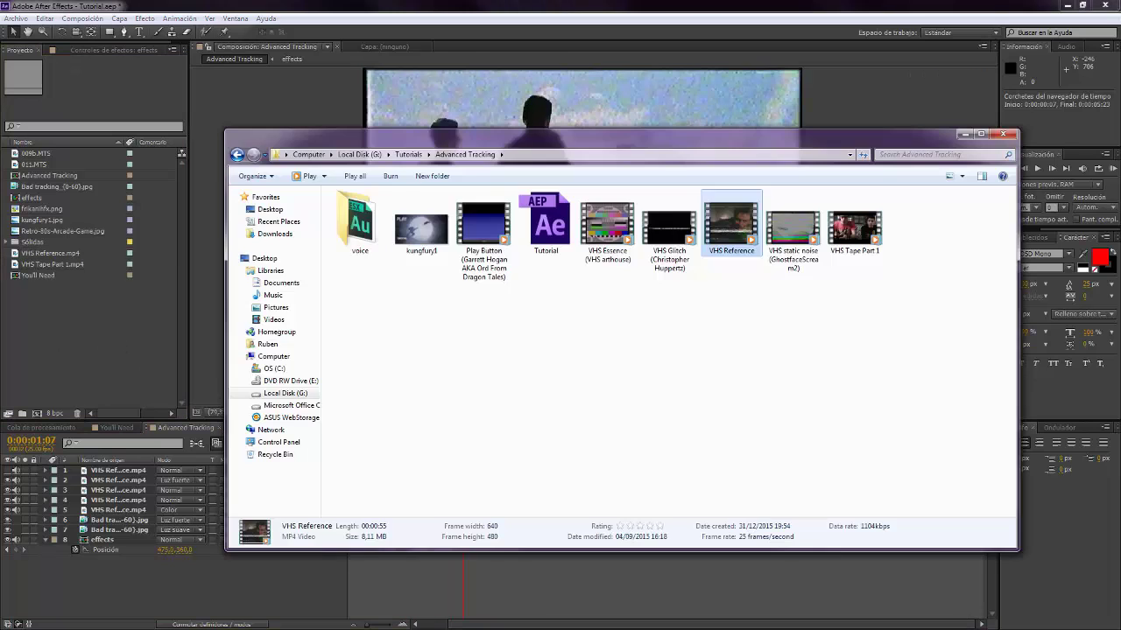
pyautogui.click(477, 241)
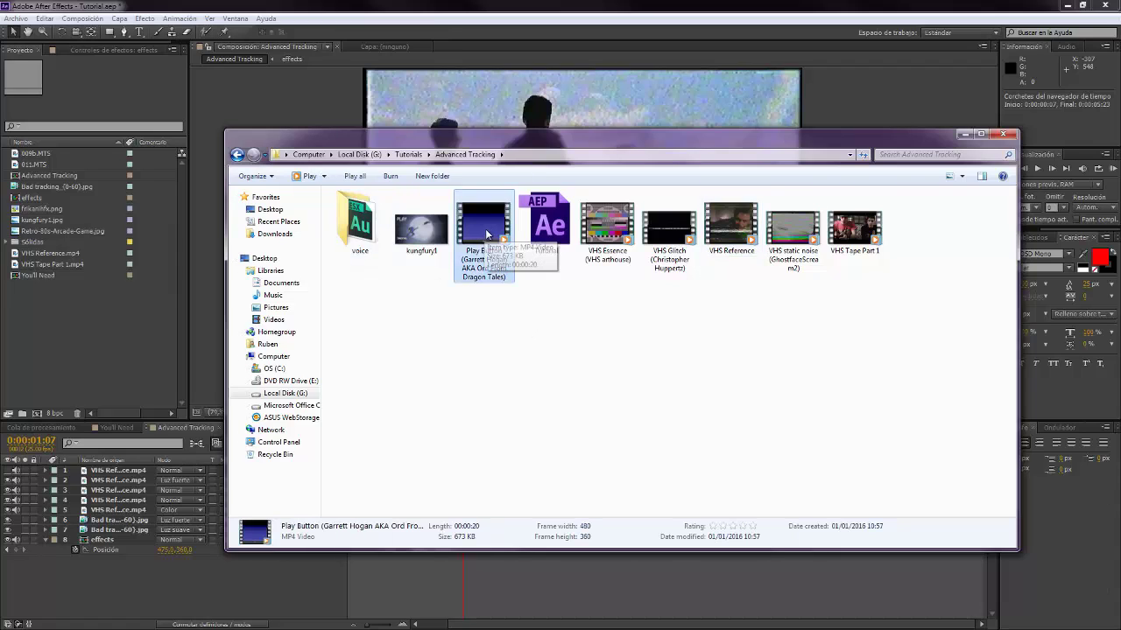
pyautogui.moveTo(484, 237); pyautogui.dragTo(102, 322)
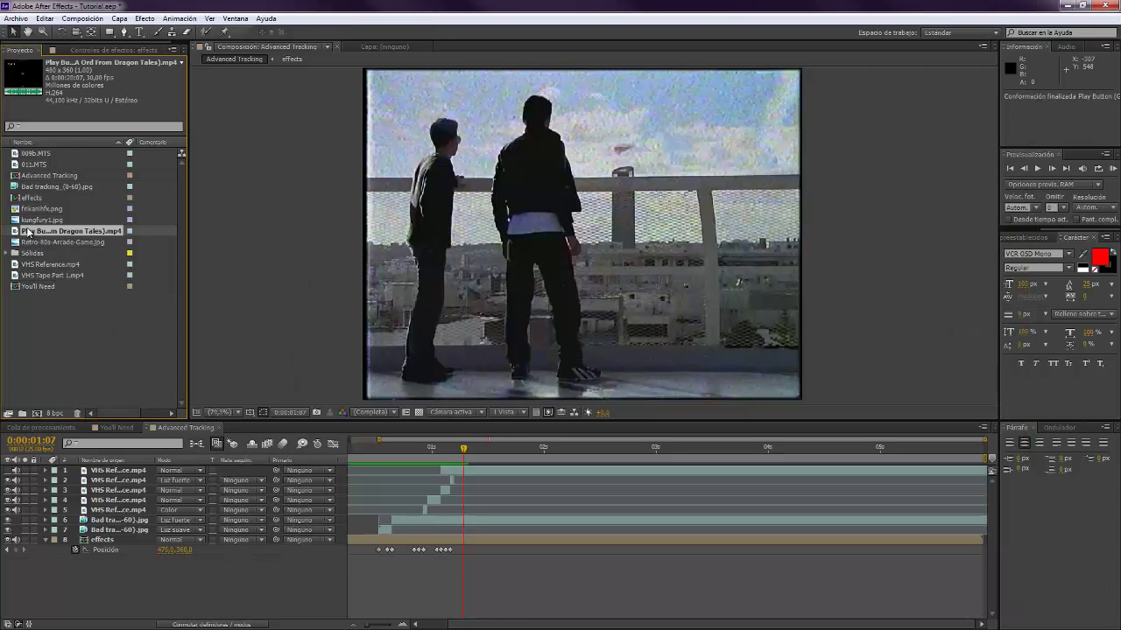
pyautogui.moveTo(32, 232); pyautogui.dragTo(127, 471)
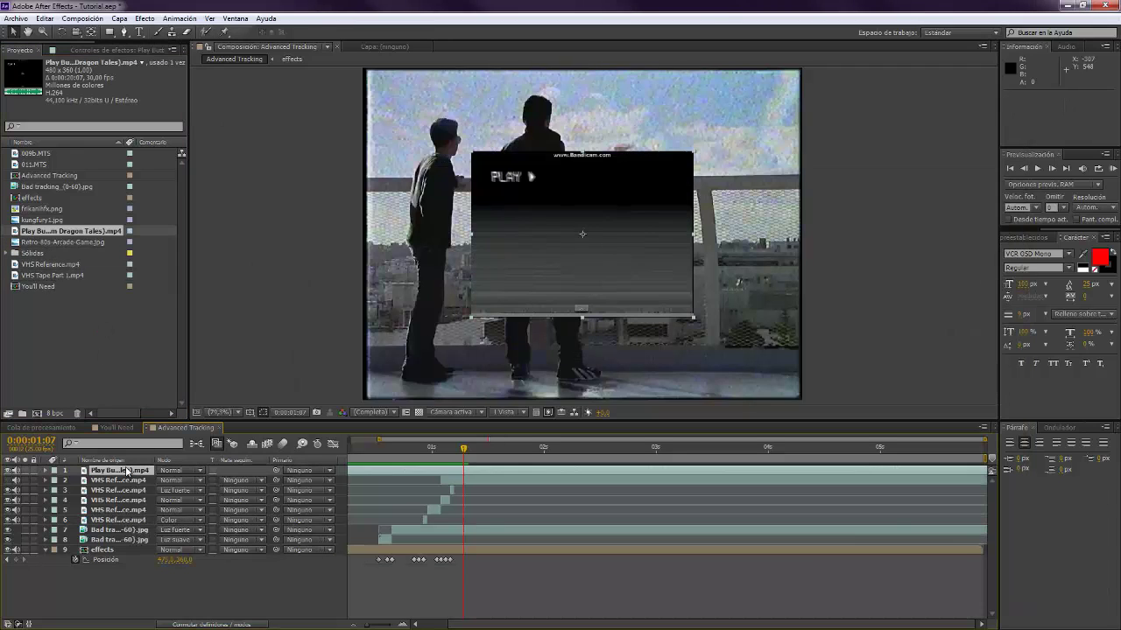
# Fit the Play Button layer to the composition size
pyautogui.rightClick(127, 471)
pyautogui.moveTo(217, 147)
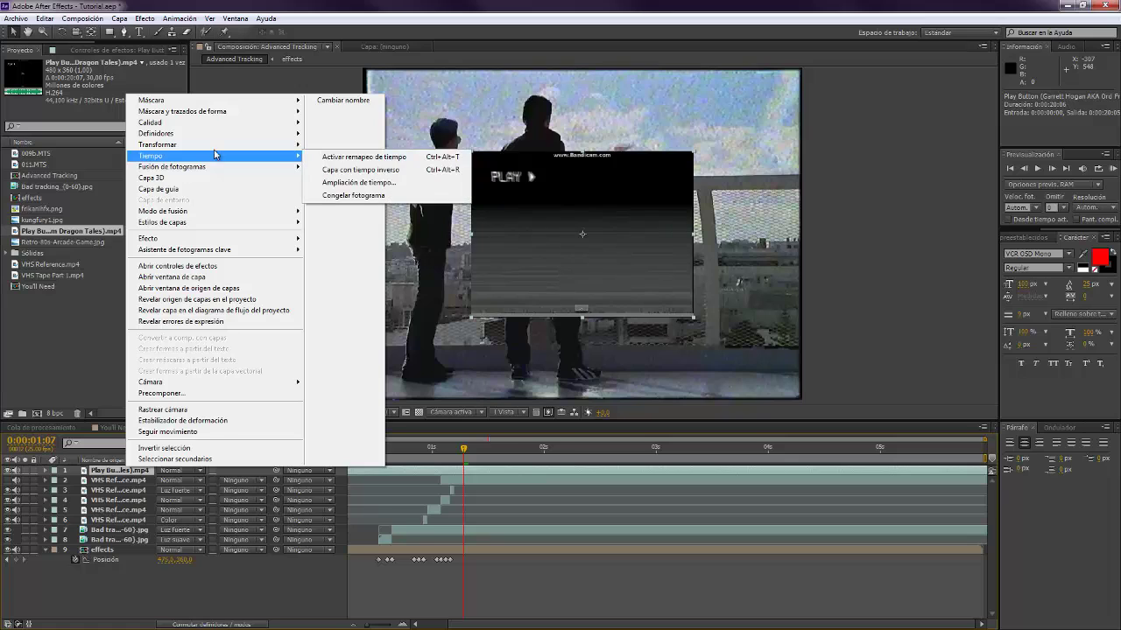
pyautogui.click(390, 288)
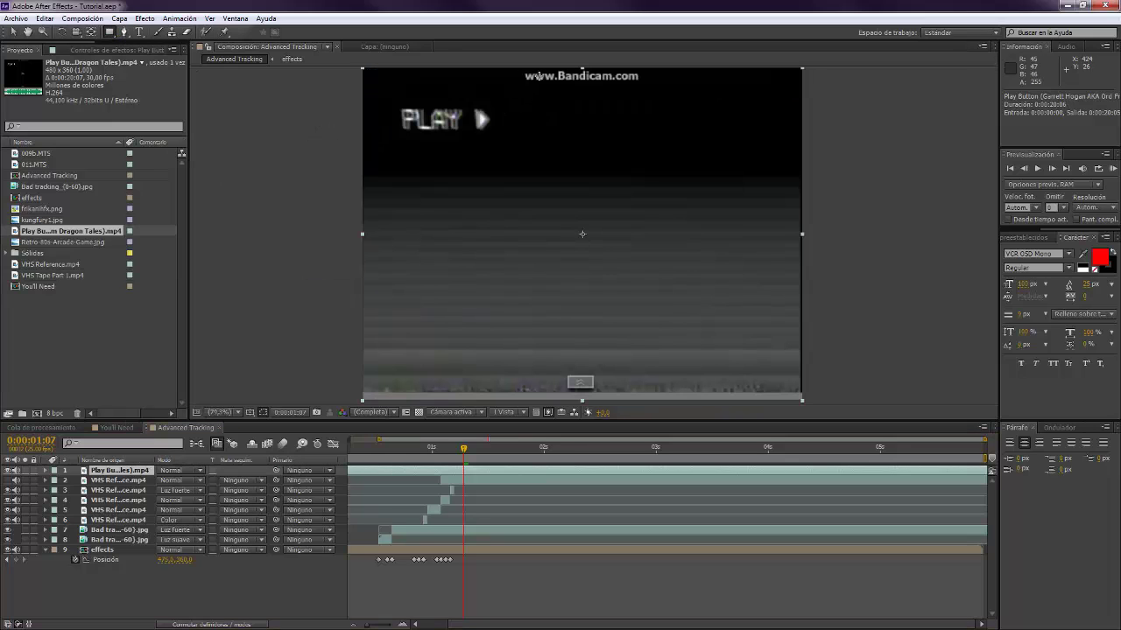
pyautogui.moveTo(603, 80); pyautogui.dragTo(626, 141)
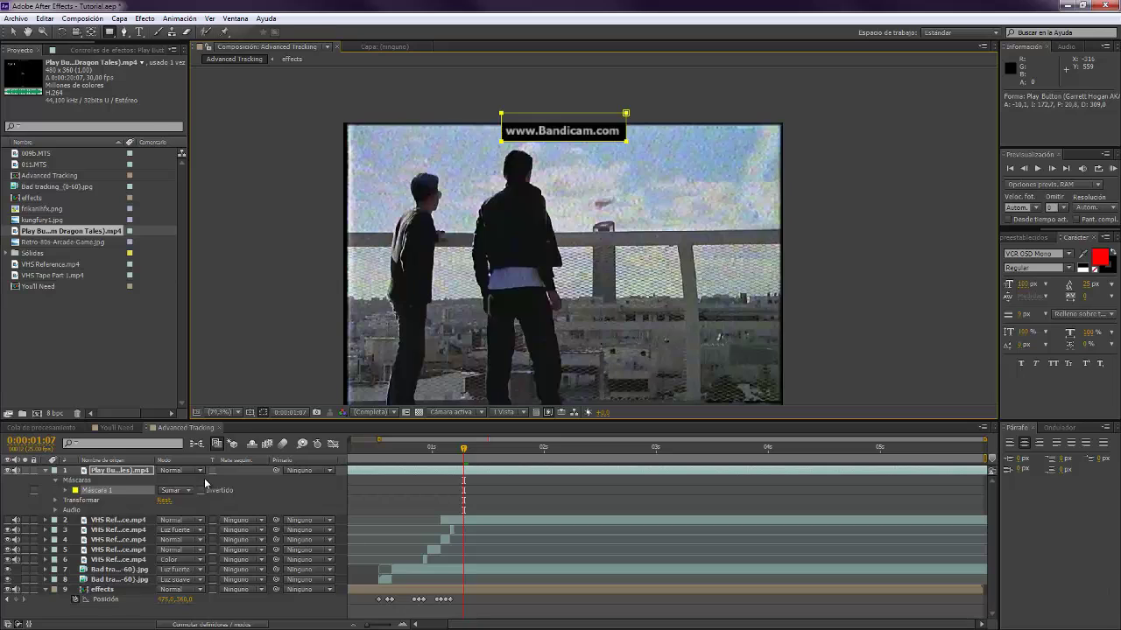
pyautogui.click(176, 492)
pyautogui.click(186, 529)
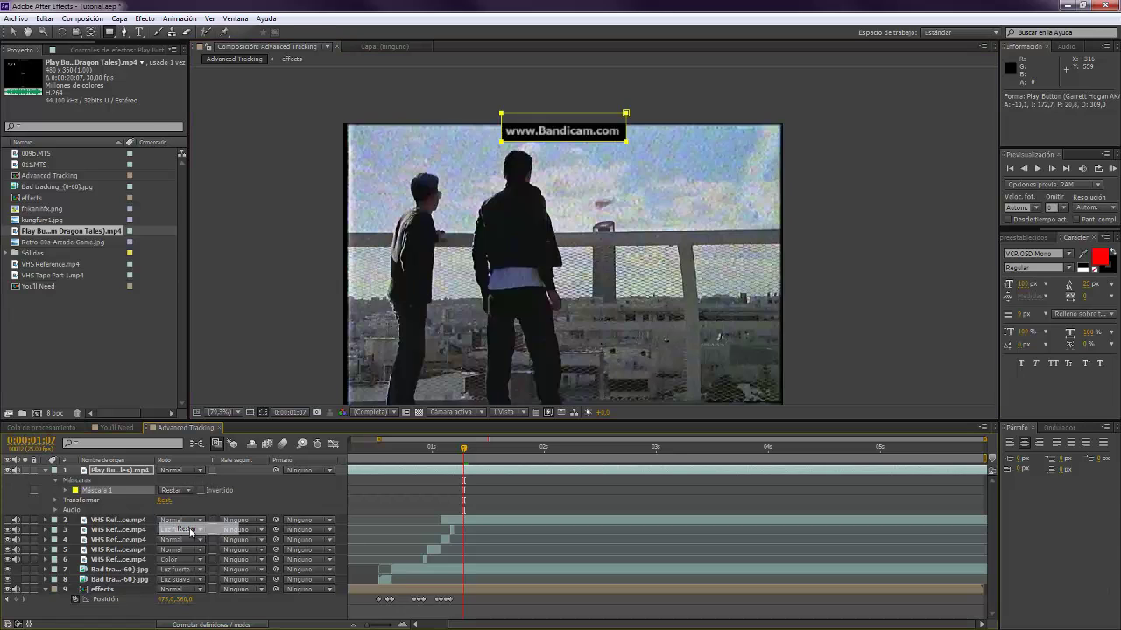
pyautogui.click(286, 602)
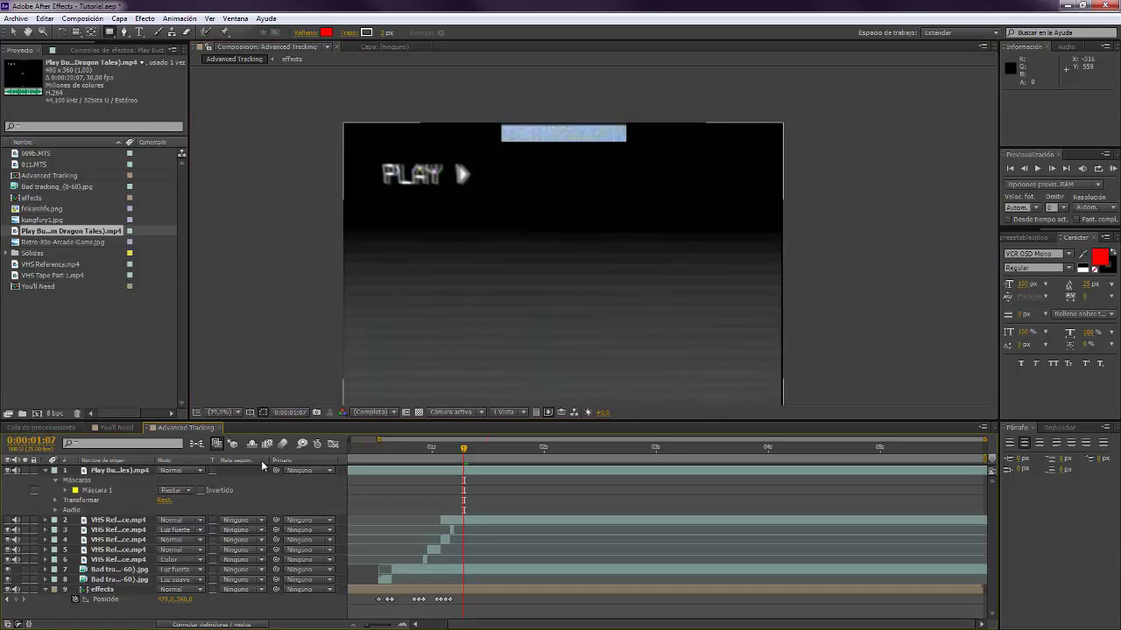
# Try the Screen (Pantalla) blending mode on the Play Button layer
pyautogui.click(183, 473)
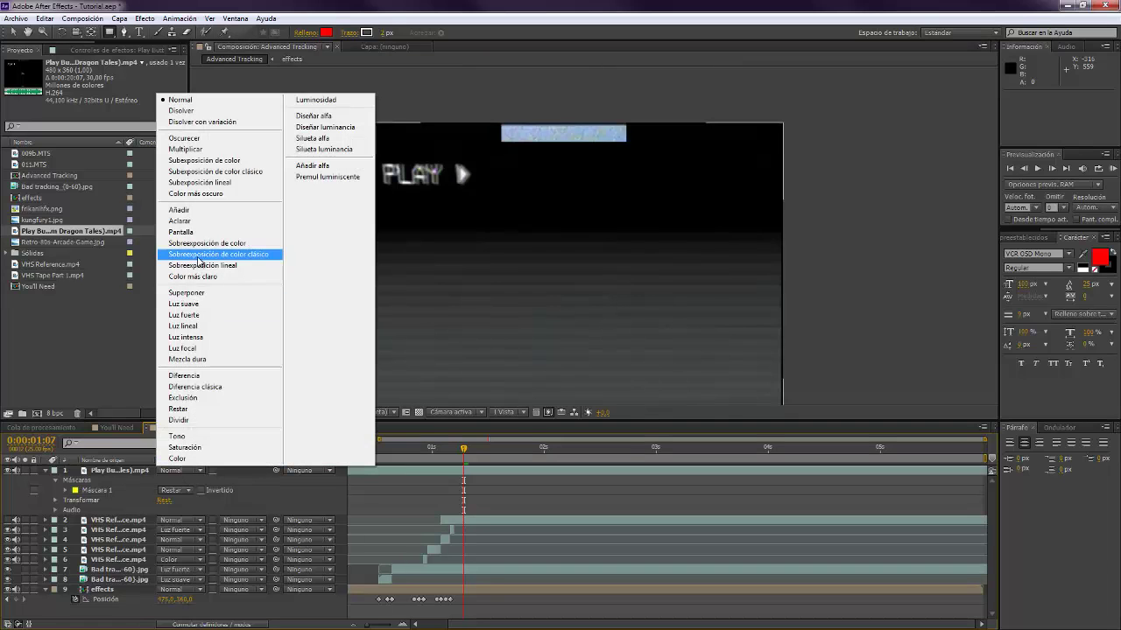
pyautogui.click(209, 231)
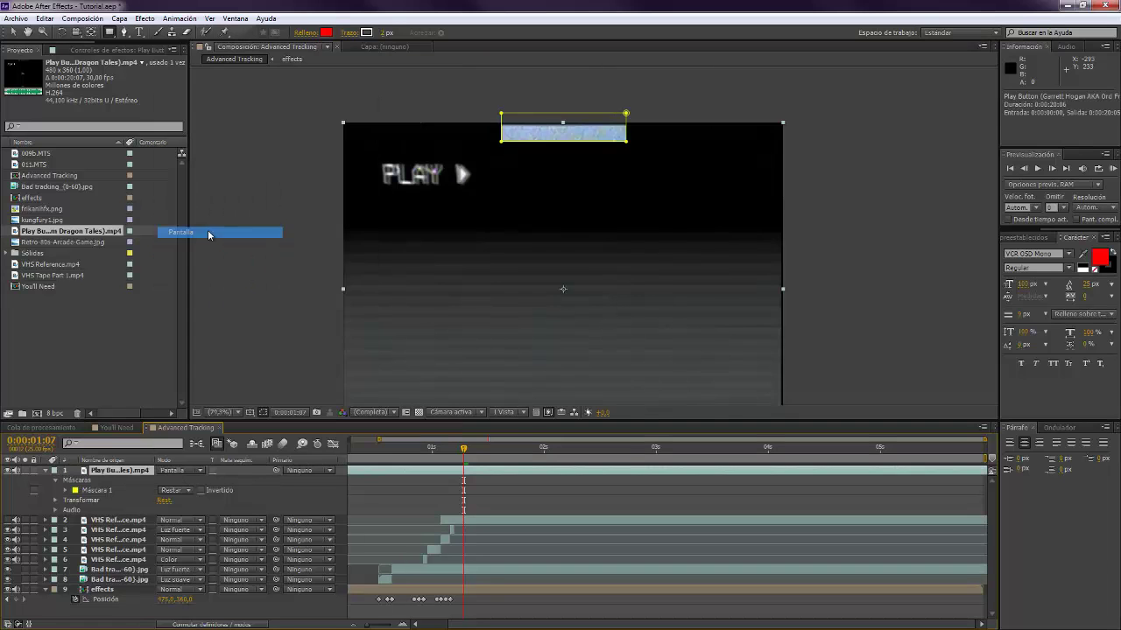
pyautogui.click(301, 320)
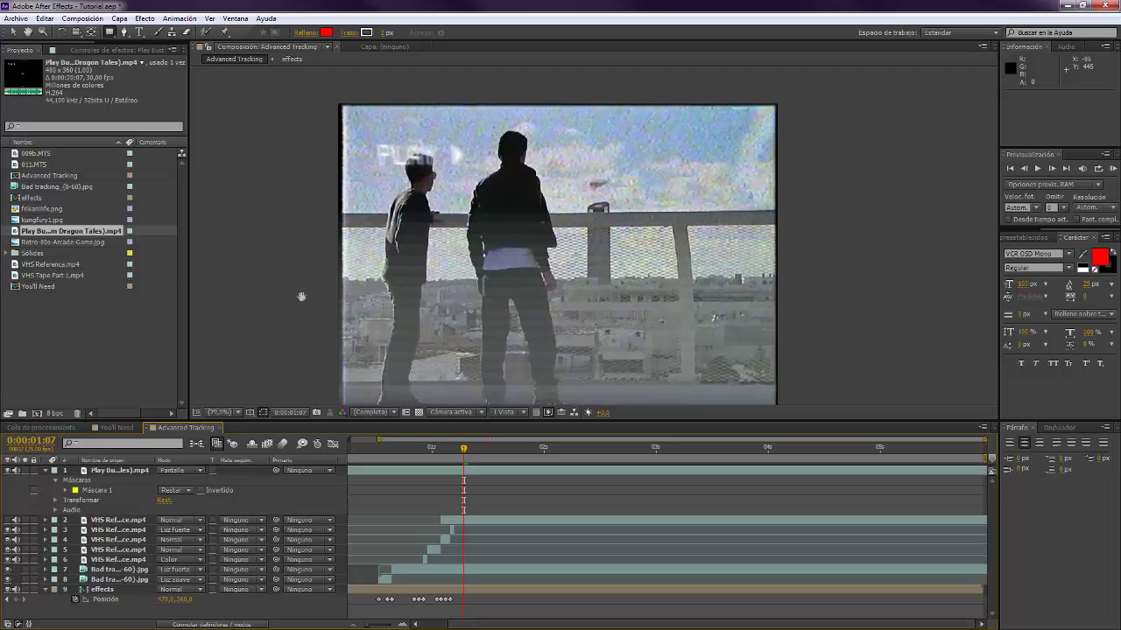
# Set the Play Button layer's blending mode to Add (Añadir)
pyautogui.click(179, 470)
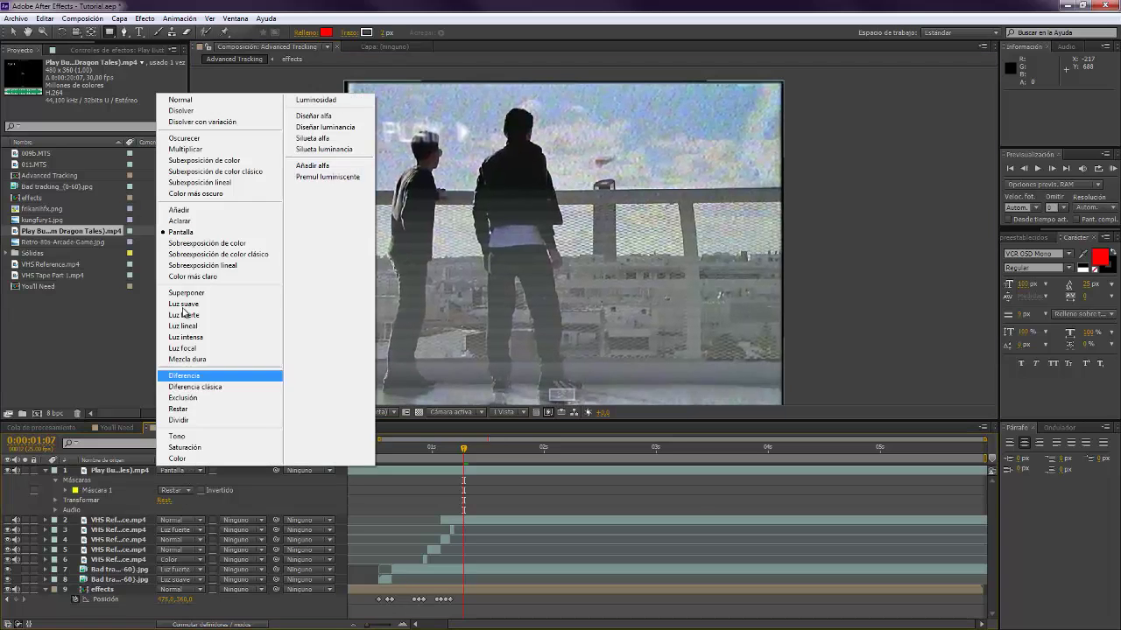
pyautogui.click(192, 212)
pyautogui.click(288, 492)
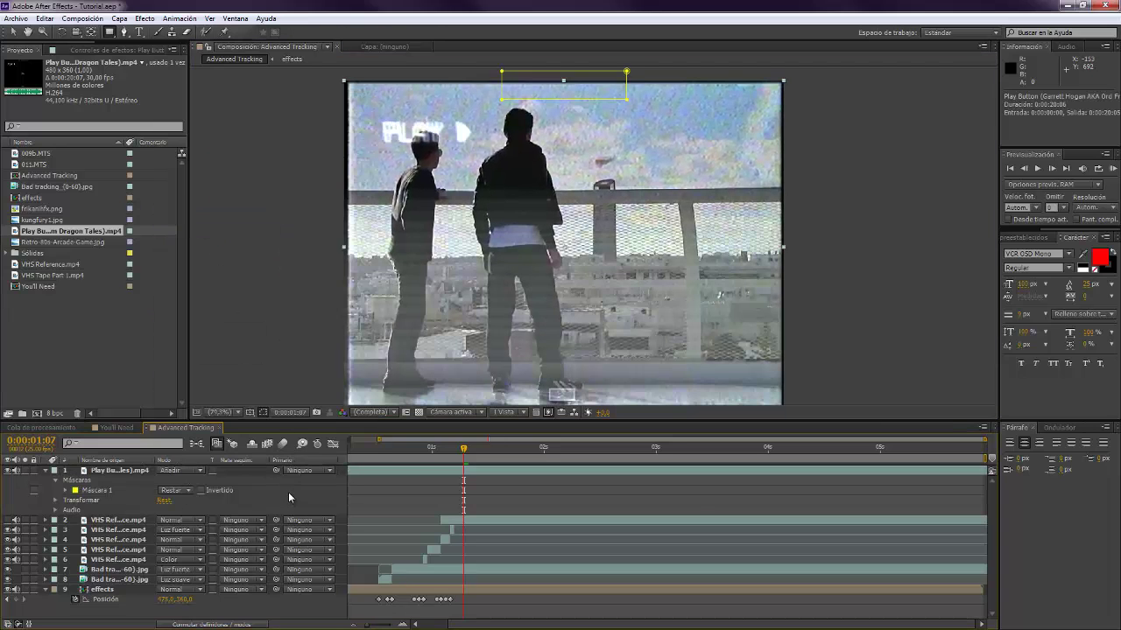
# Shift the Play Button layer in time to start at 0:00:00:19 and preview it over the glitch
pyautogui.press('pageup')
pyautogui.moveTo(412, 455); pyautogui.dragTo(458, 470)
pyautogui.click(441, 470)
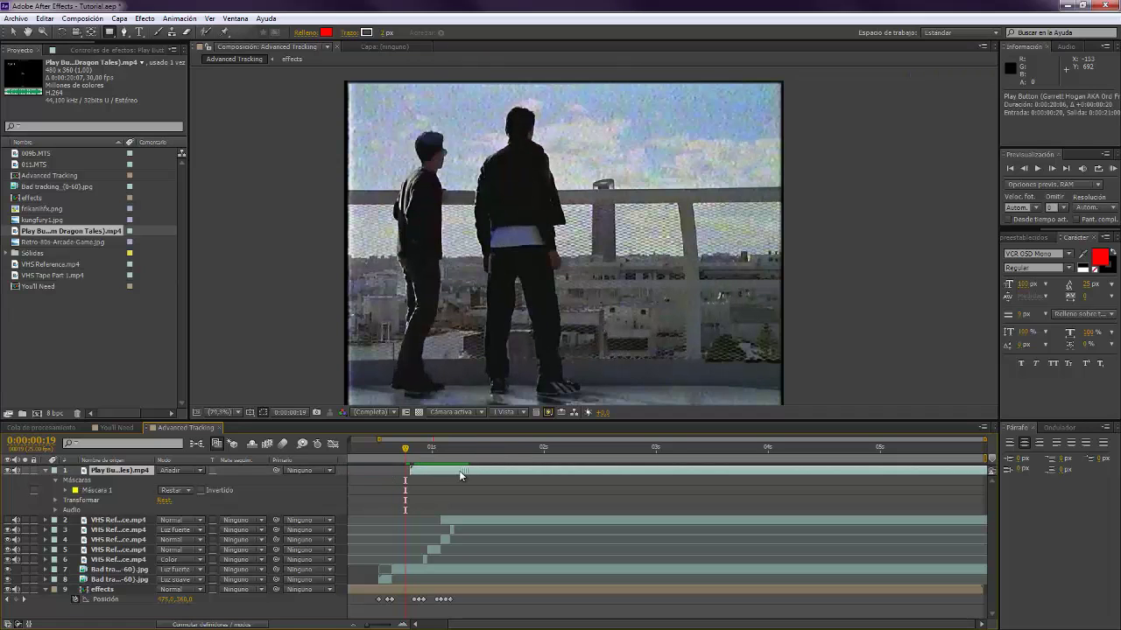
pyautogui.press('pageup')
pyautogui.press('space')
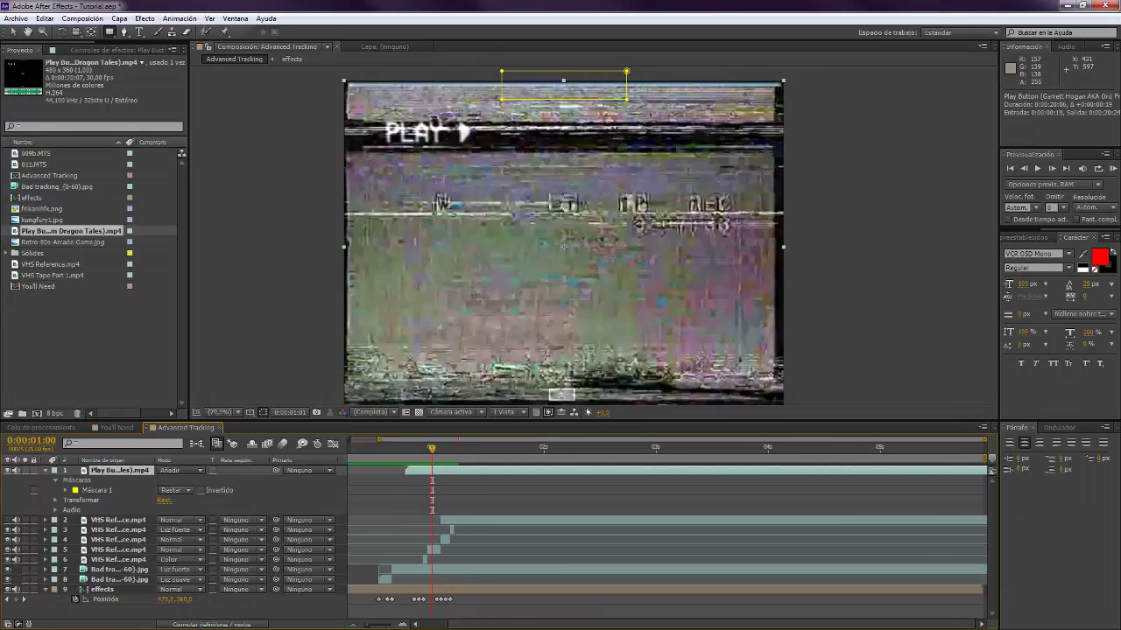
# Mask out the small white box near the bottom of the Play Button picture with a rectangular mask set to Subtract (Restar)
pyautogui.scroll(3, 550, 287)
pyautogui.scroll(3, 549, 287)
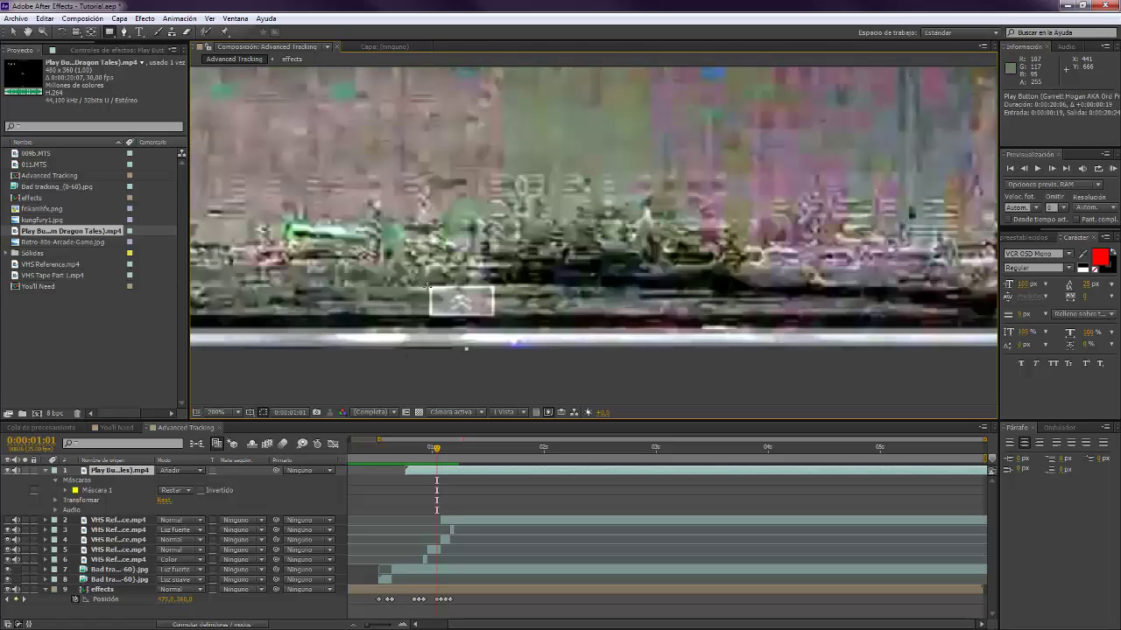
pyautogui.moveTo(423, 282); pyautogui.dragTo(515, 330)
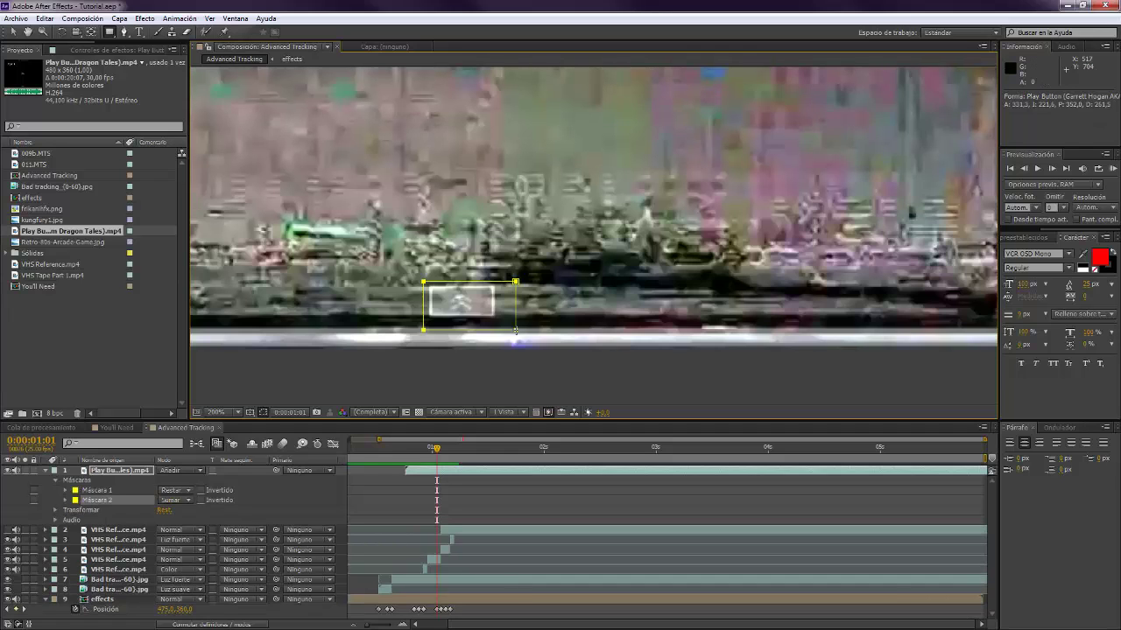
pyautogui.click(174, 500)
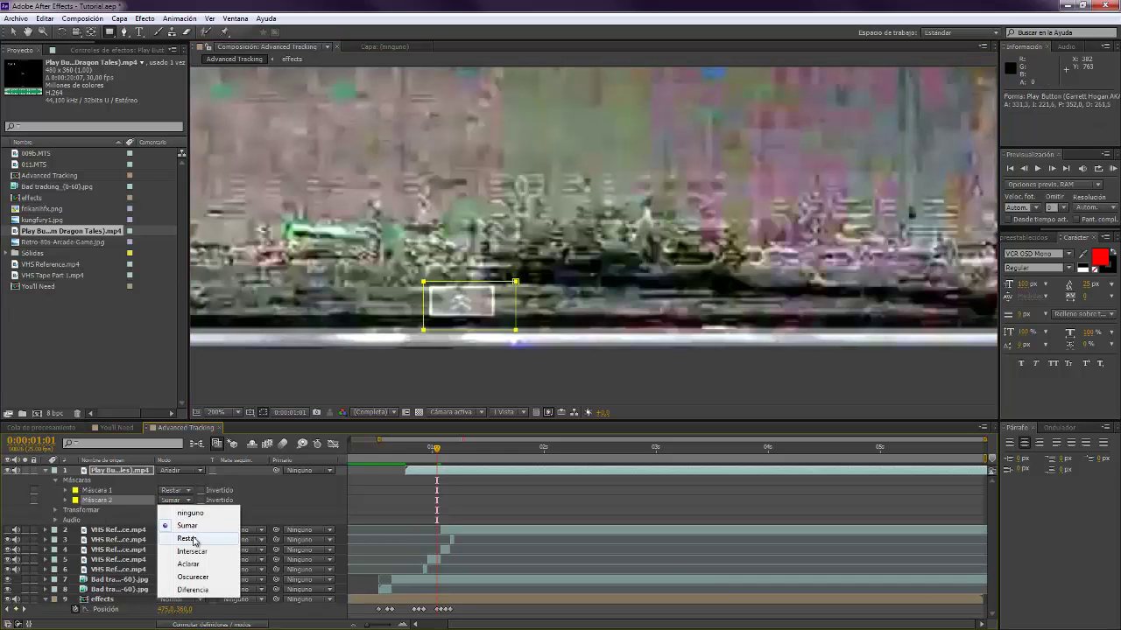
pyautogui.click(186, 538)
pyautogui.press('F2')
# Play back the glitch from 0:00:01:01 to examine the PLAY text over the footage
pyautogui.scroll(-1, 350, 301)
pyautogui.moveTo(406, 332)
pyautogui.mouseDown()
pyautogui.moveTo(425, 385)
pyautogui.moveTo(417, 456)
pyautogui.moveTo(406, 341)
pyautogui.mouseUp()
pyautogui.scroll(-1, 407, 319)
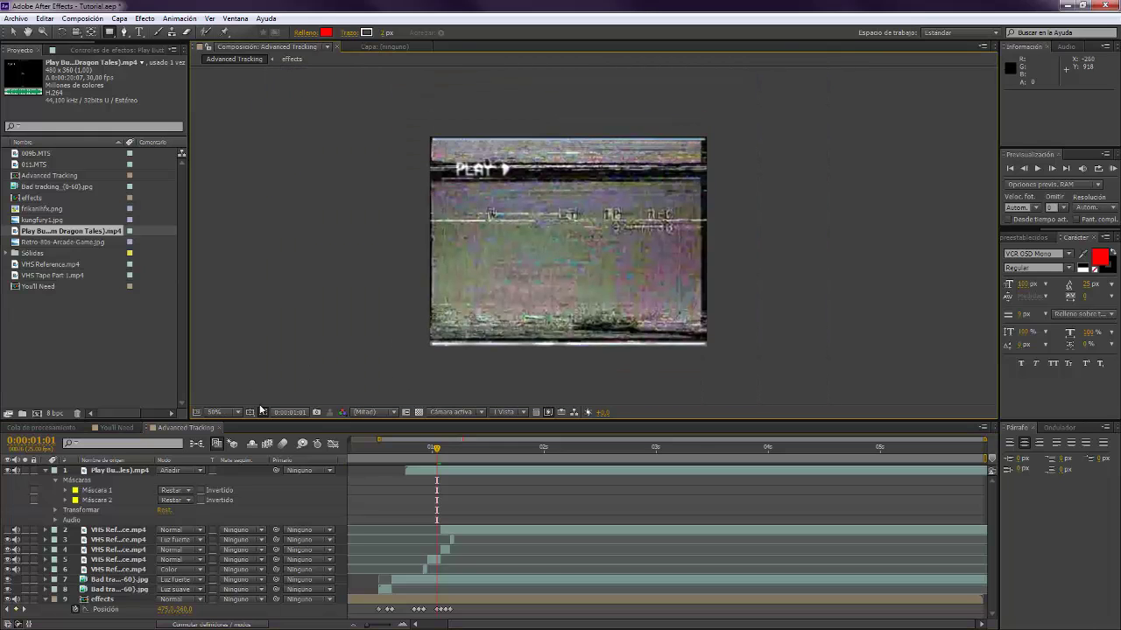
pyautogui.click(231, 412)
pyautogui.click(242, 208)
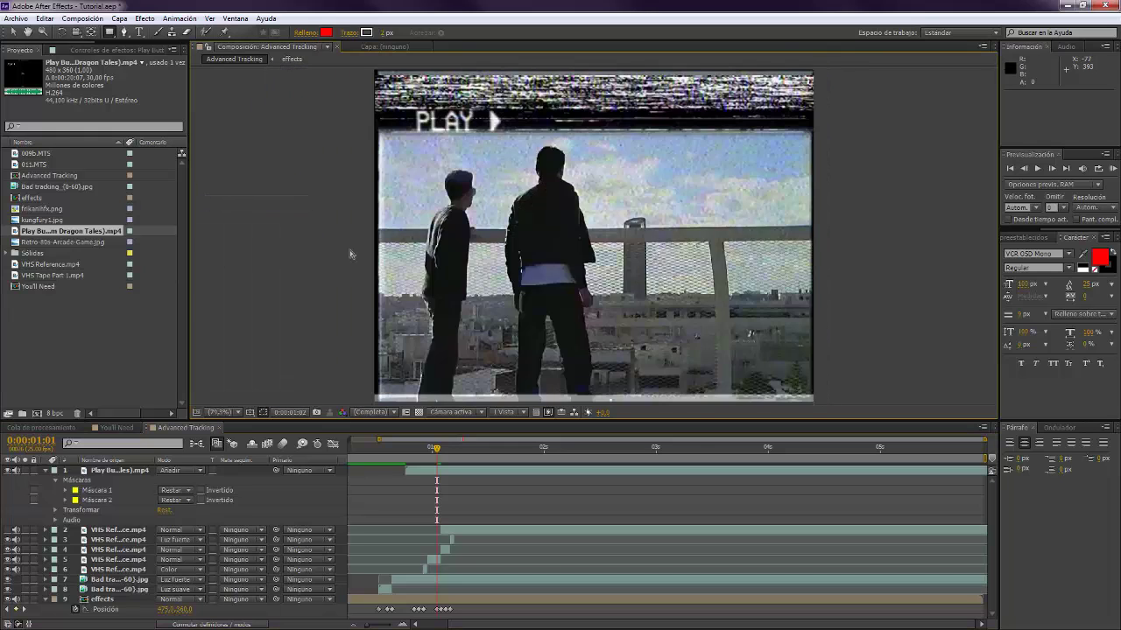
pyautogui.press('space')
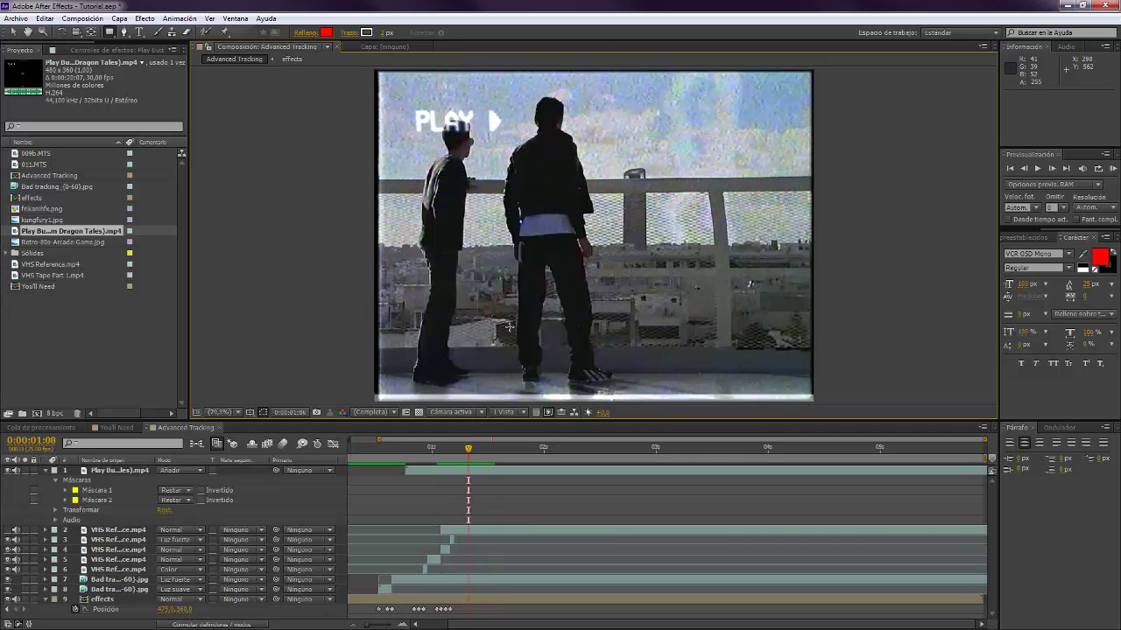
pyautogui.press('space')
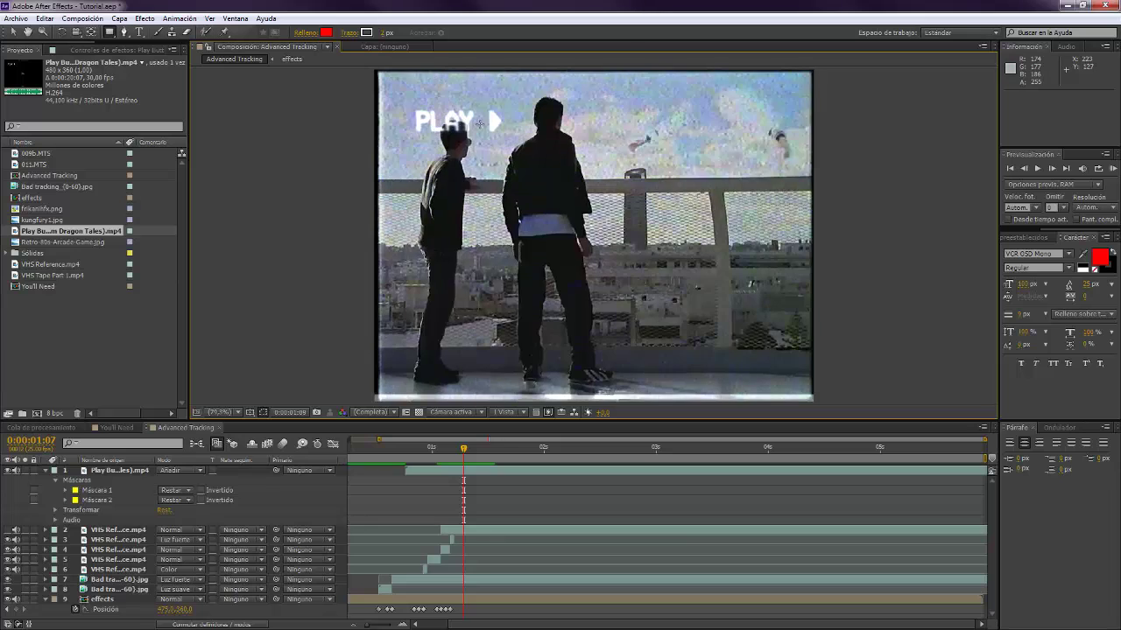
# Scrub through the rest of the composition between about 0:00:03:17 and 0:00:05:05 to examine the PLAY overlay and the footage
pyautogui.moveTo(463, 447); pyautogui.dragTo(743, 454)
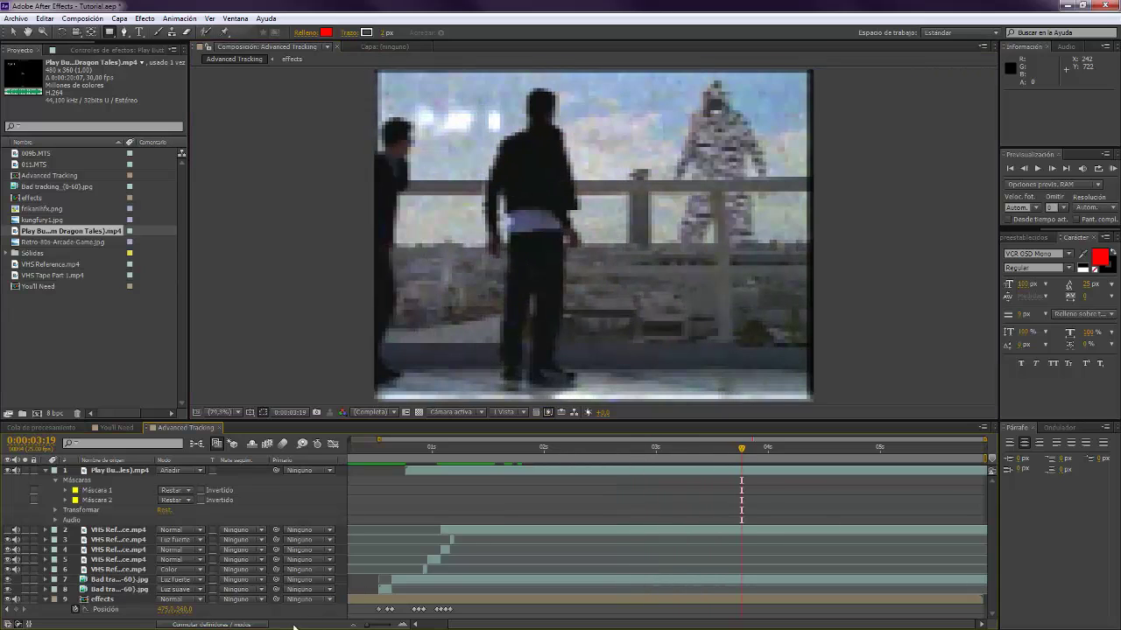
pyautogui.moveTo(353, 625); pyautogui.dragTo(351, 625)
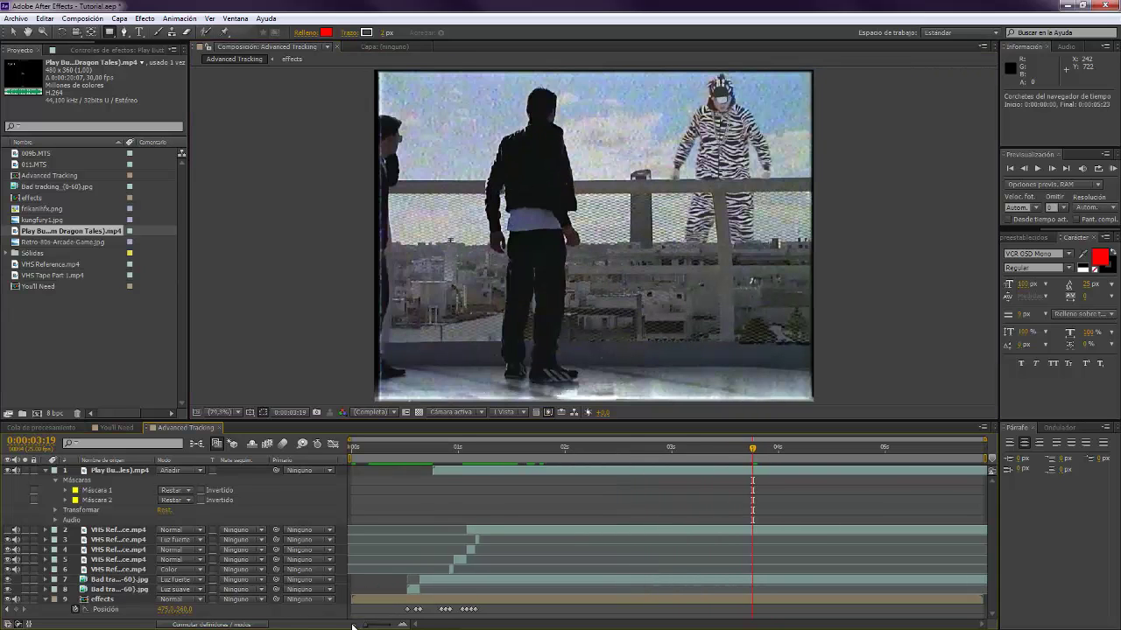
pyautogui.click(755, 455)
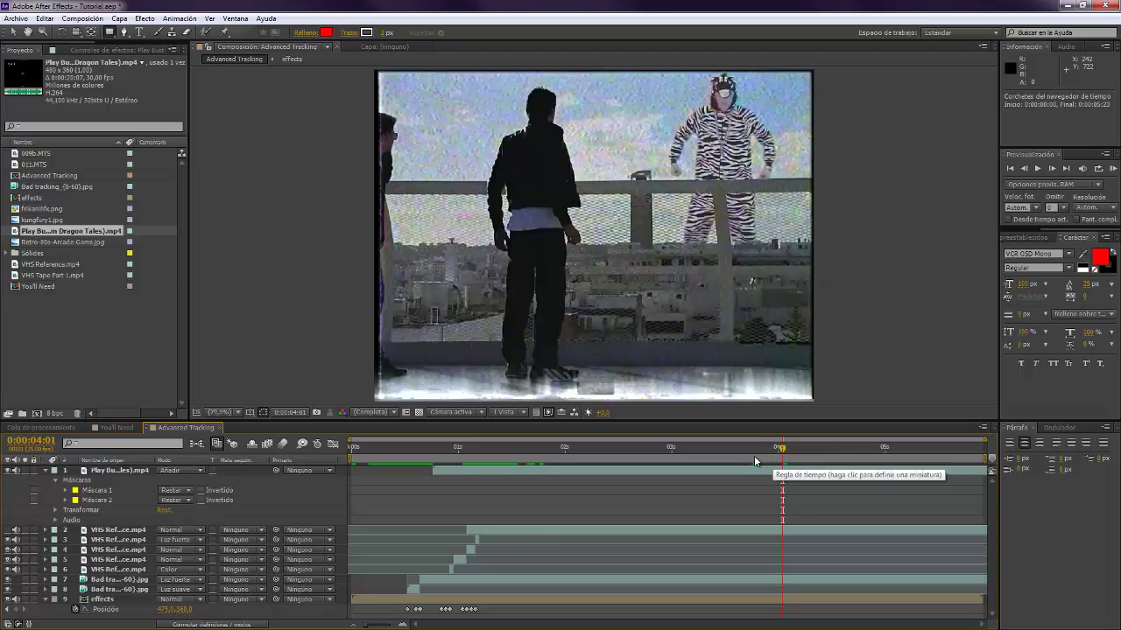
pyautogui.click(740, 457)
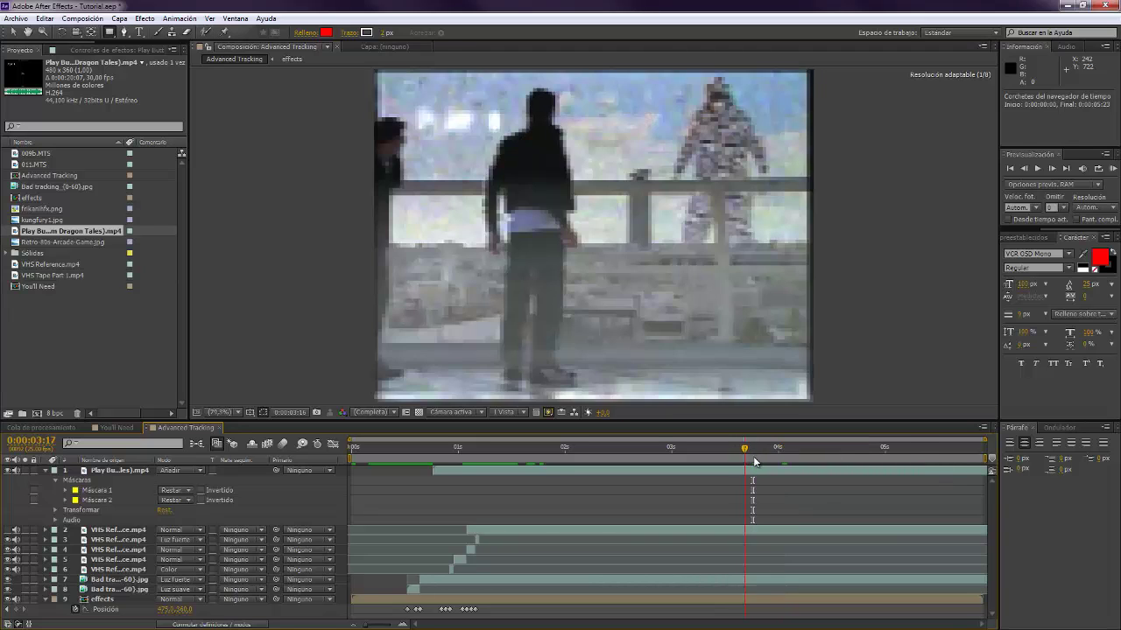
pyautogui.click(765, 461)
pyautogui.moveTo(772, 463); pyautogui.dragTo(818, 464)
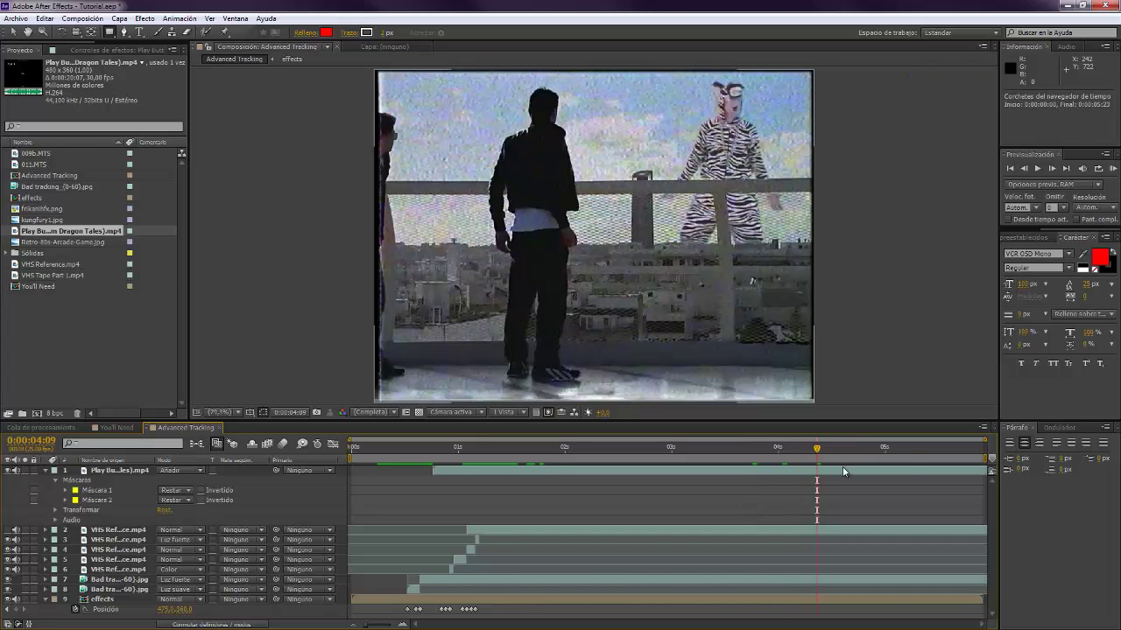
pyautogui.click(905, 456)
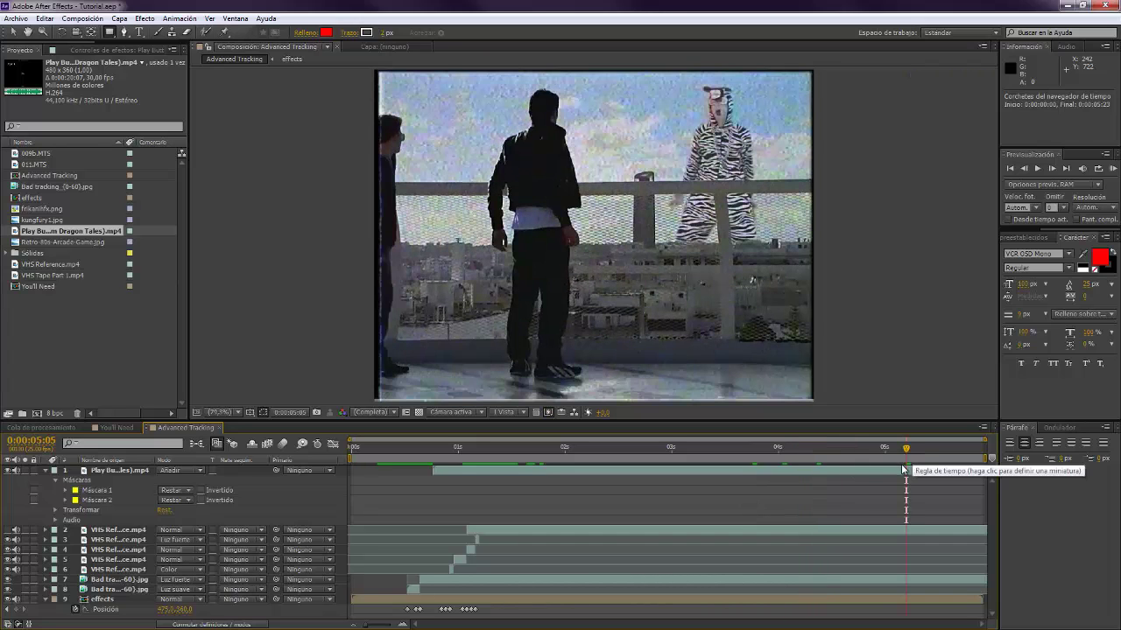
# Split the Play Button layer at 0:00:05:05, delete the piece after that time, and collapse the remaining layer's properties
pyautogui.click(921, 472)
pyautogui.hotkey('ctrl', 'shift', 'd')
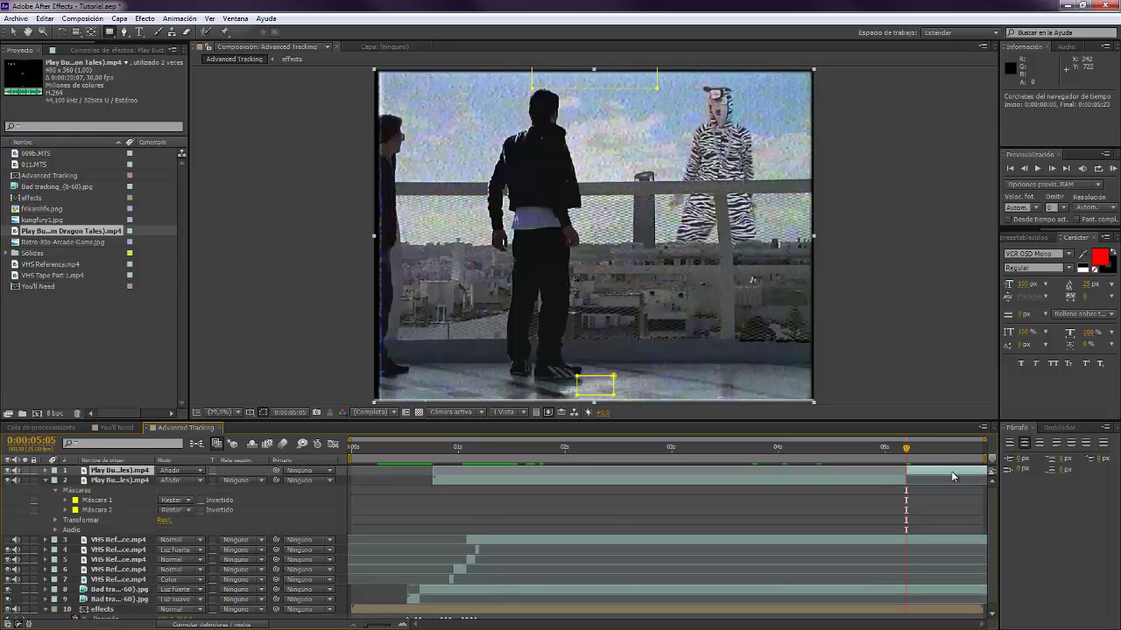
pyautogui.press('Delete')
pyautogui.moveTo(434, 447); pyautogui.dragTo(518, 467)
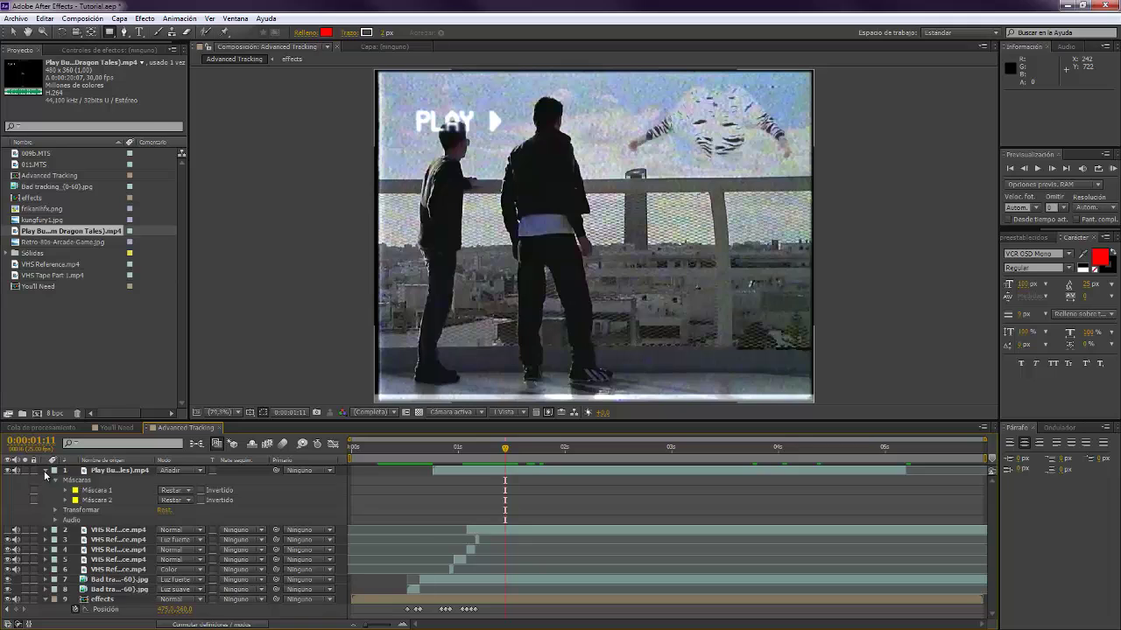
pyautogui.click(45, 470)
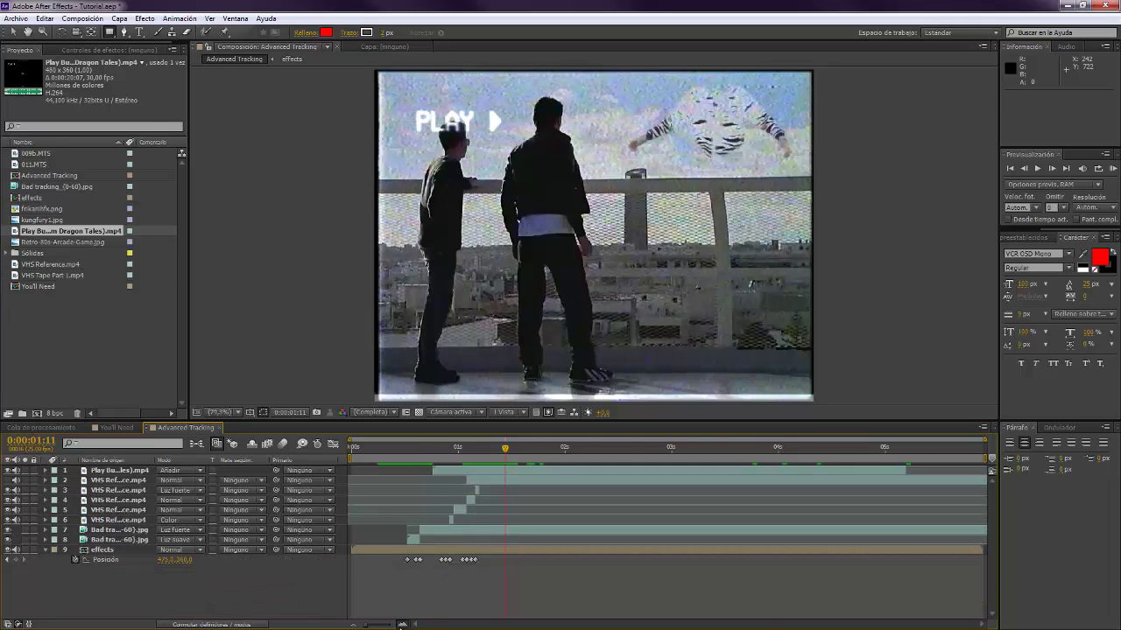
# Make the hidden upper VHS Reference layer visible at 0:00:01:06 and select it
pyautogui.press('=')
pyautogui.click(450, 551)
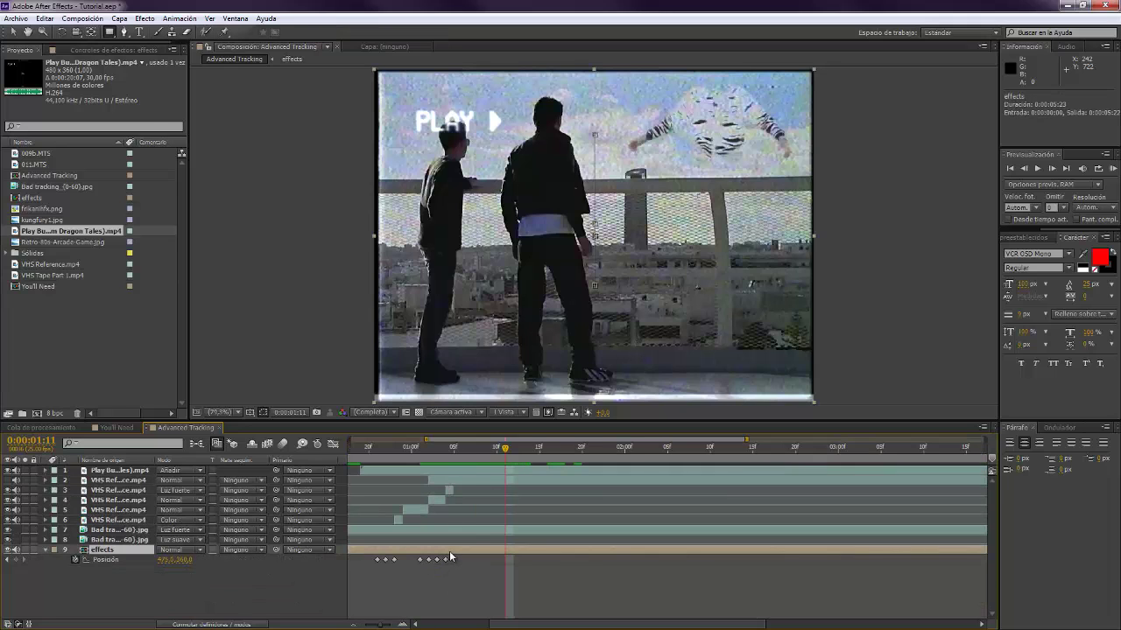
pyautogui.click(463, 448)
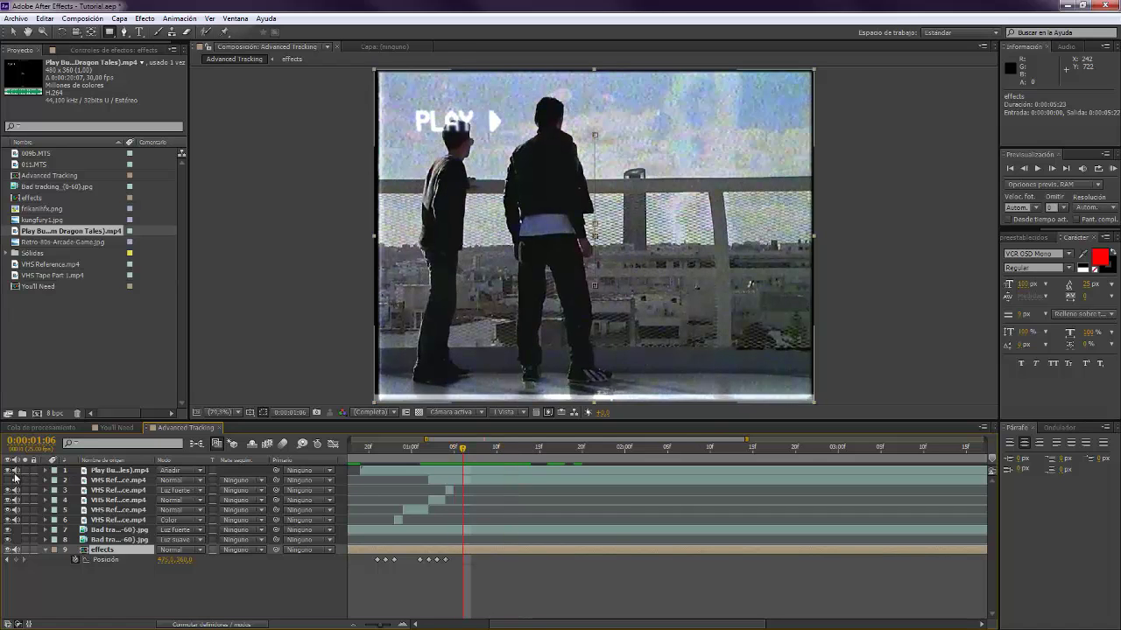
pyautogui.click(14, 477)
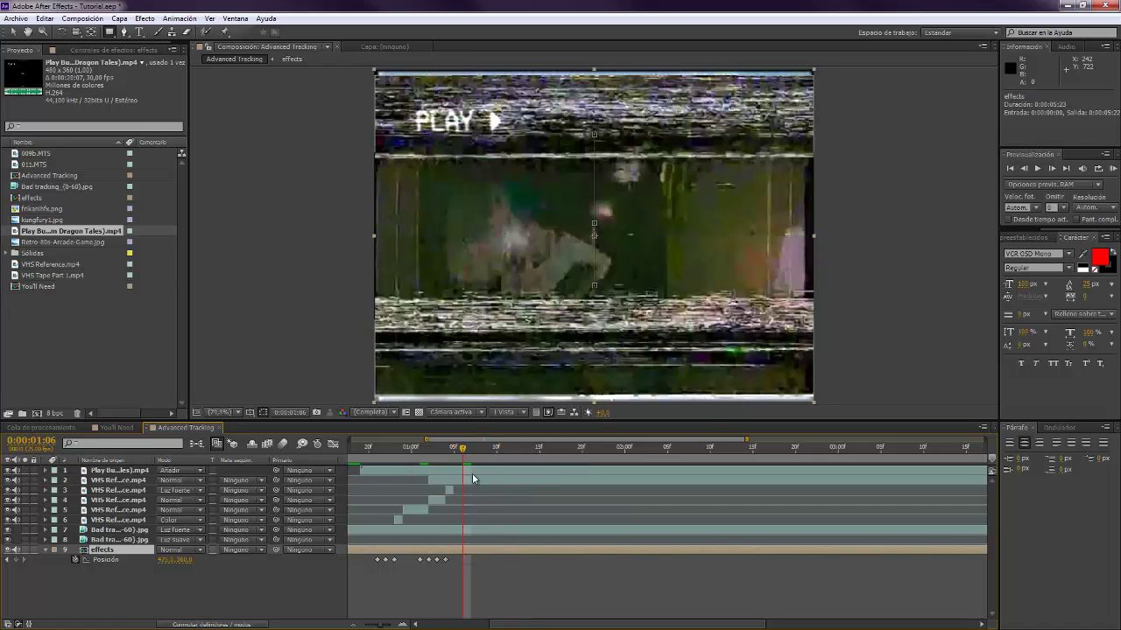
pyautogui.click(471, 478)
# Split the upper VHS Reference layer at 0:00:01:08 and delete the piece before that time
pyautogui.moveTo(462, 449)
pyautogui.mouseDown()
pyautogui.moveTo(497, 457)
pyautogui.moveTo(450, 453)
pyautogui.moveTo(479, 455)
pyautogui.mouseUp()
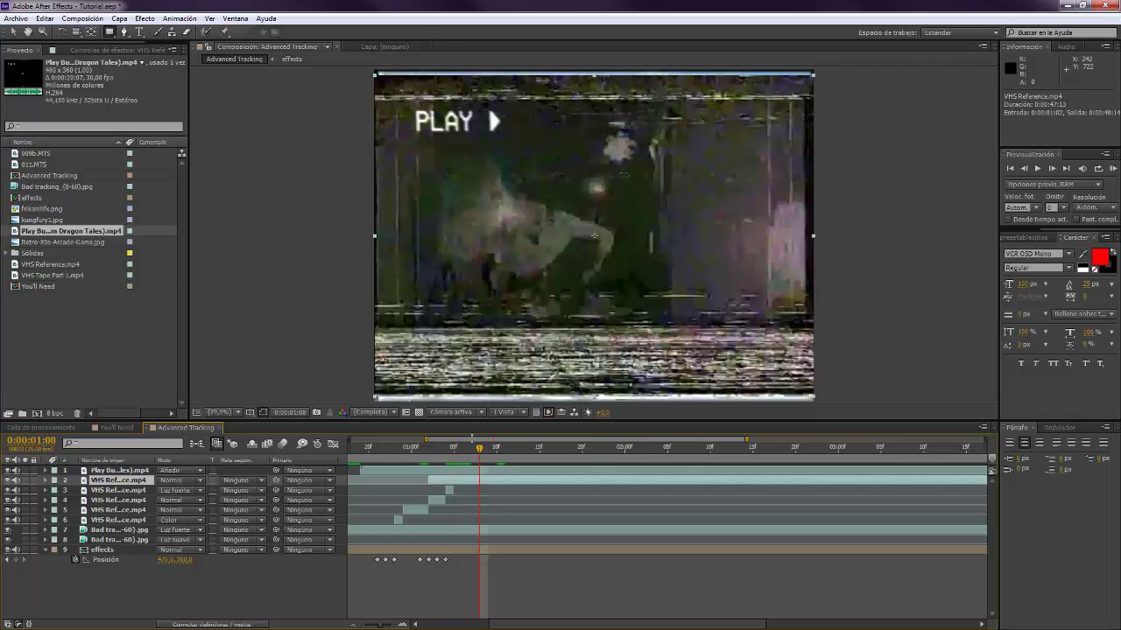
pyautogui.moveTo(431, 317); pyautogui.dragTo(428, 317)
pyautogui.press('pageup')
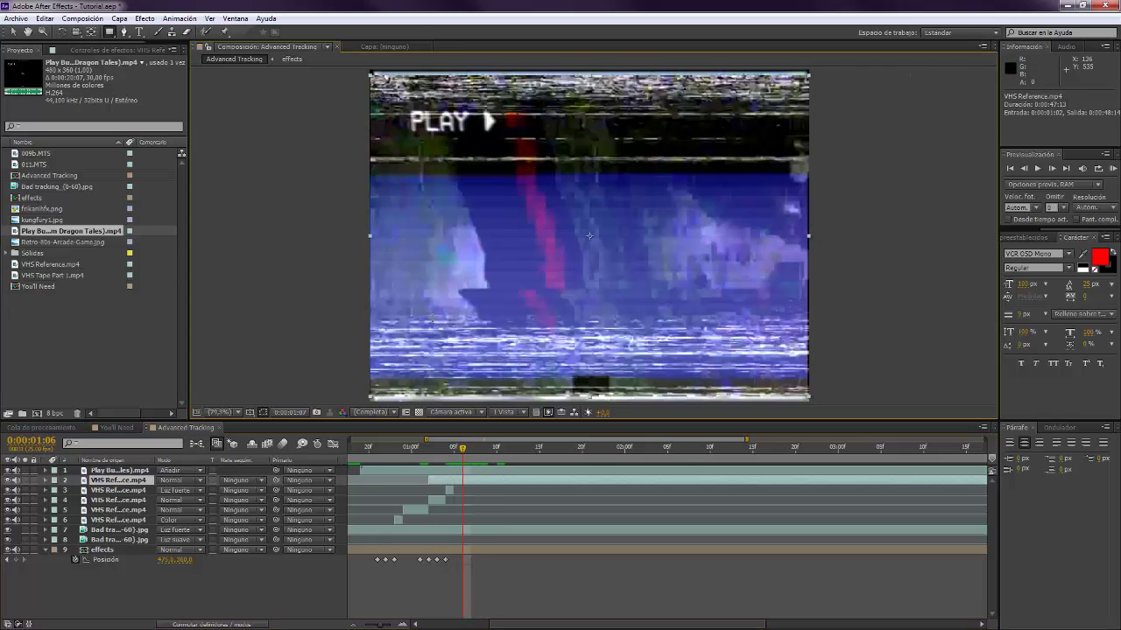
pyautogui.press('pagedown')
pyautogui.press('pagedown')
pyautogui.press('pagedown')
pyautogui.press('pagedown')
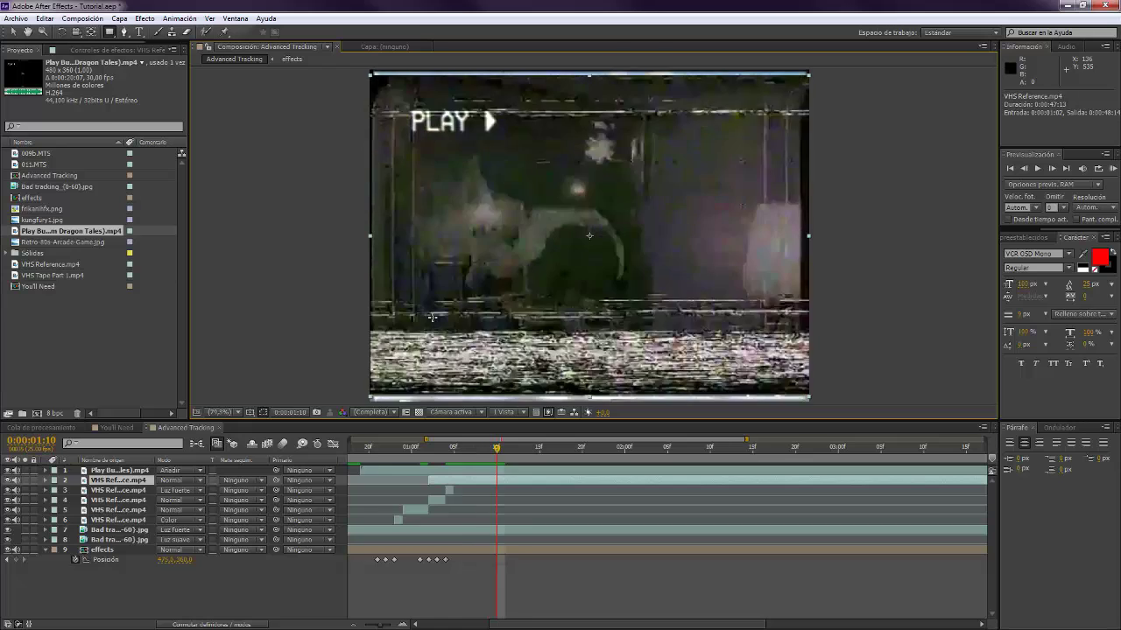
pyautogui.press('pageup')
pyautogui.press('pageup')
pyautogui.press('pageup')
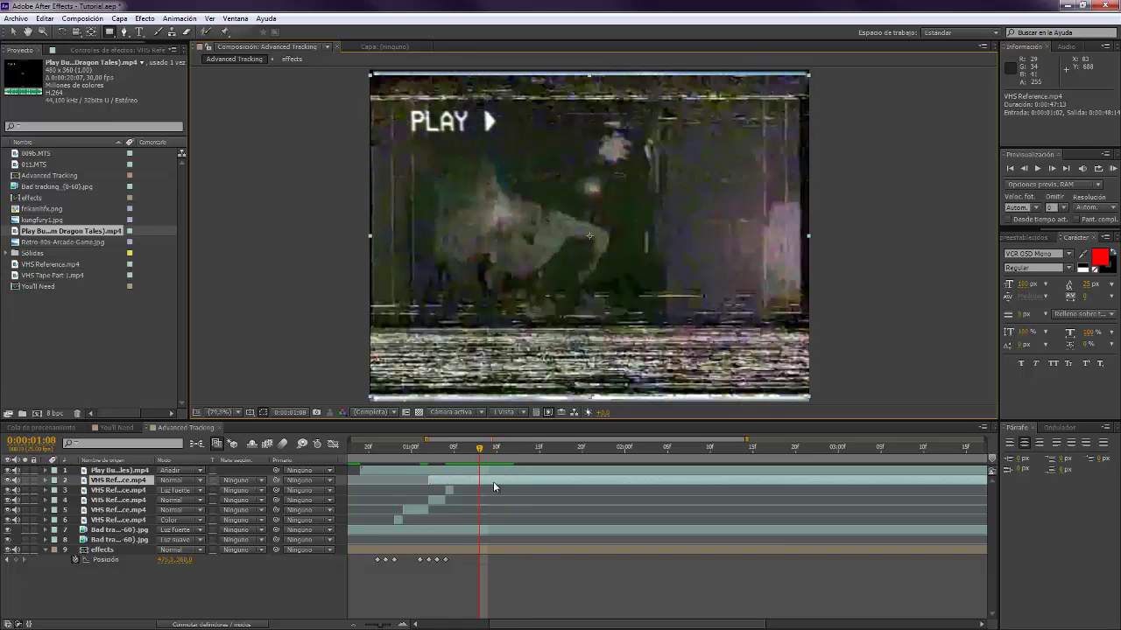
pyautogui.hotkey('ctrl', 'shift', 'd')
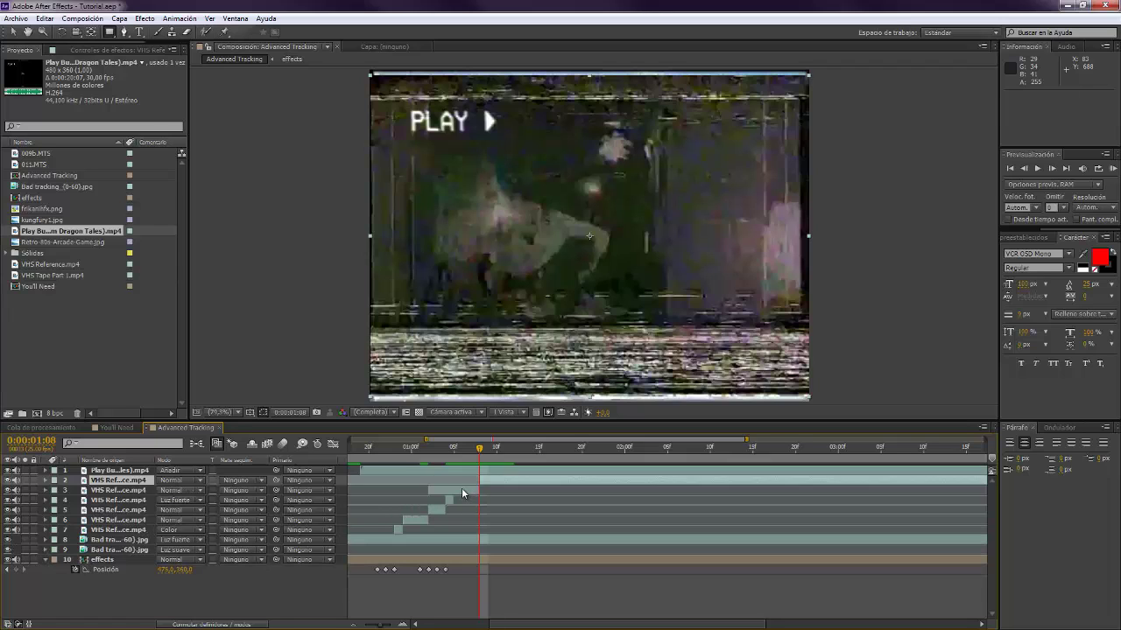
pyautogui.click(462, 488)
pyautogui.press('Delete')
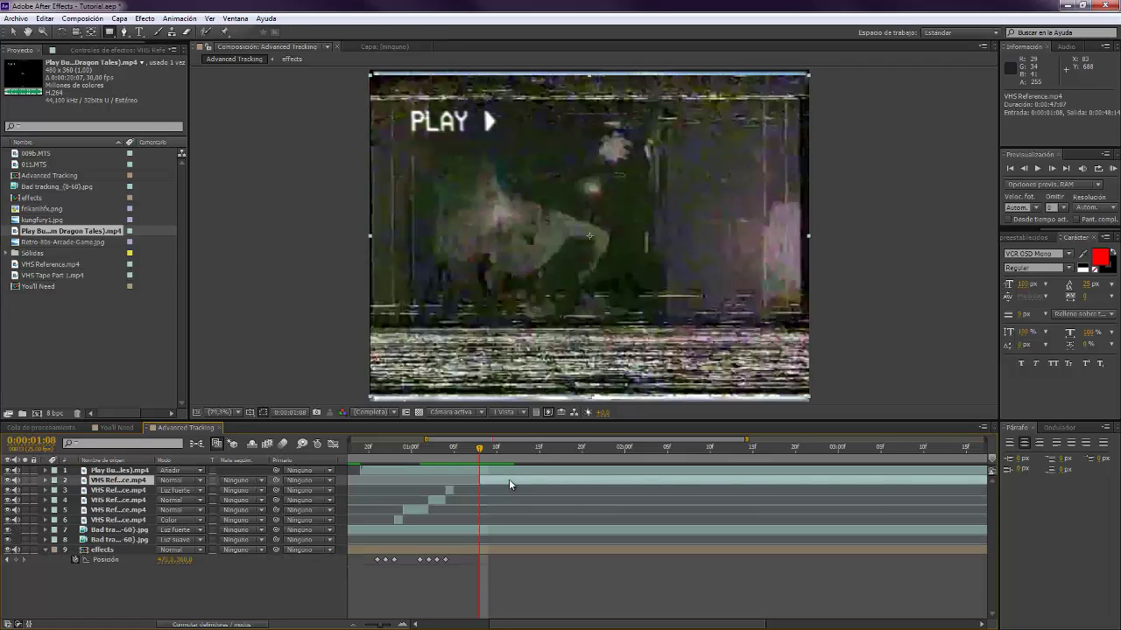
# Duplicate the trimmed VHS Reference layer, hide the upper copy as a spare and select the visible lower copy
pyautogui.hotkey('ctrl', 'z')
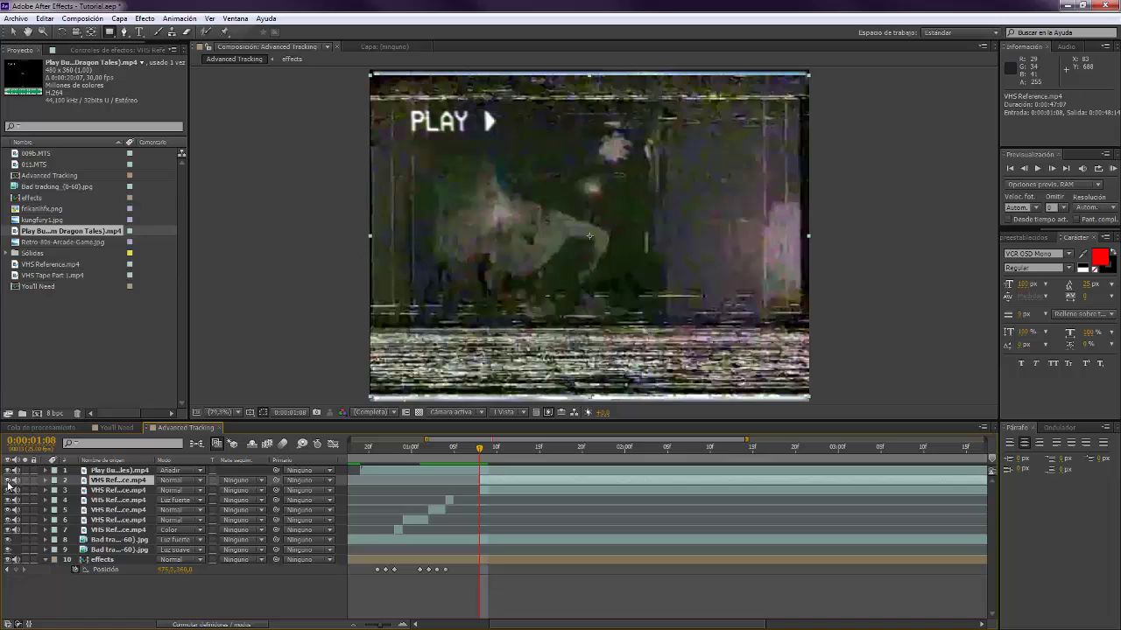
pyautogui.click(499, 492)
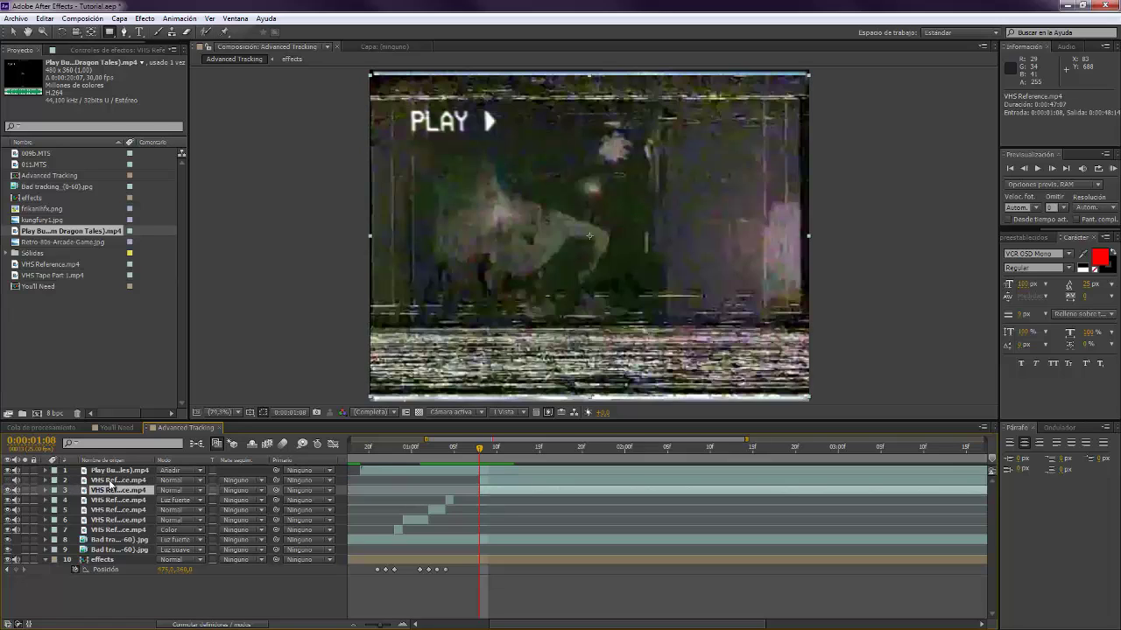
pyautogui.click(110, 482)
pyautogui.click(496, 491)
pyautogui.click(500, 483)
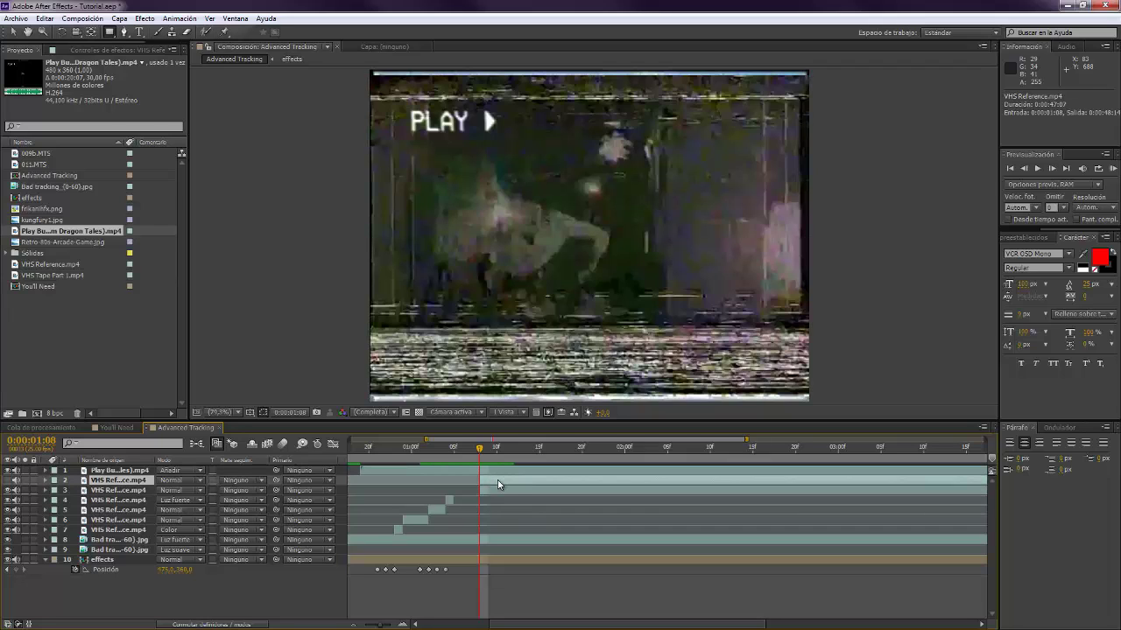
pyautogui.click(511, 491)
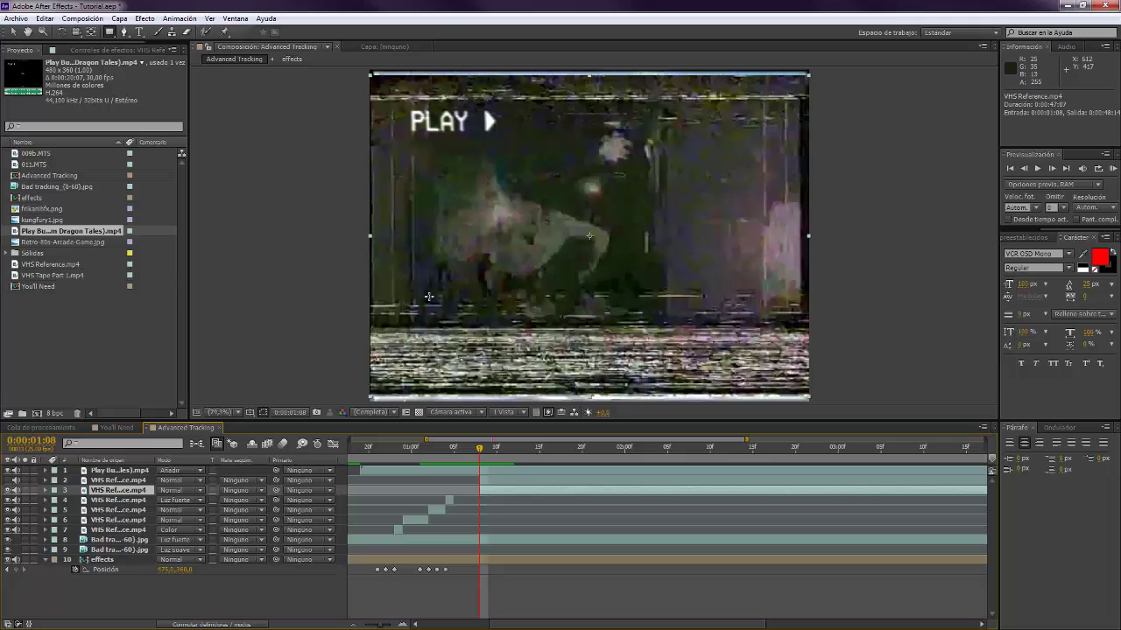
# Scale the visible VHS Reference copy to about 151% by 150% so it covers the frame at 0:00:01:09
pyautogui.press('pagedown')
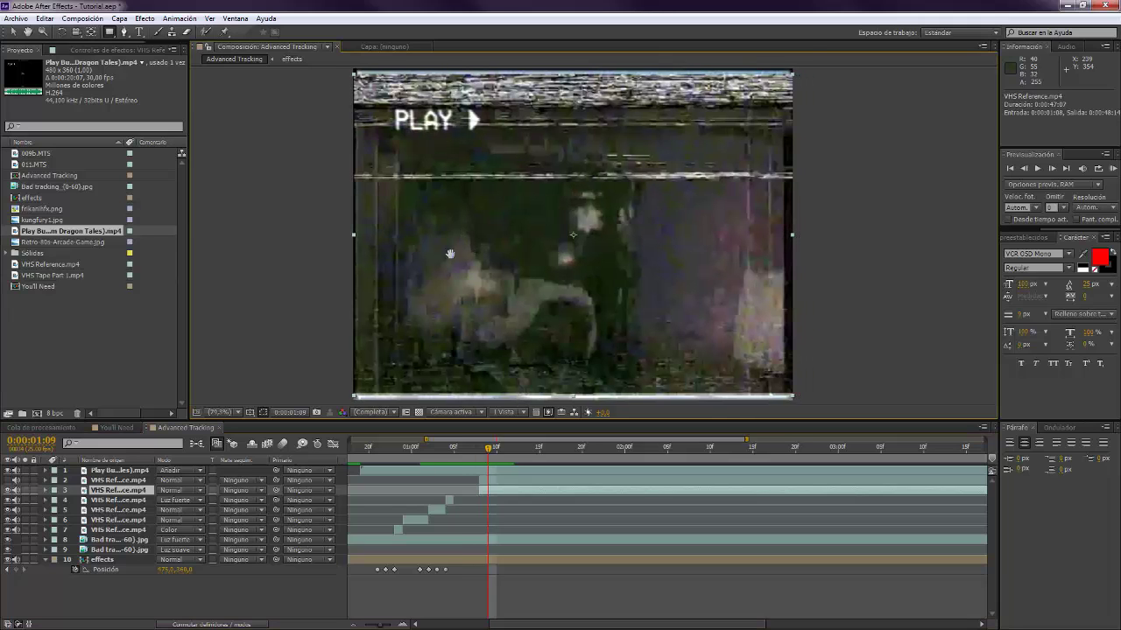
pyautogui.moveTo(458, 243); pyautogui.dragTo(464, 239)
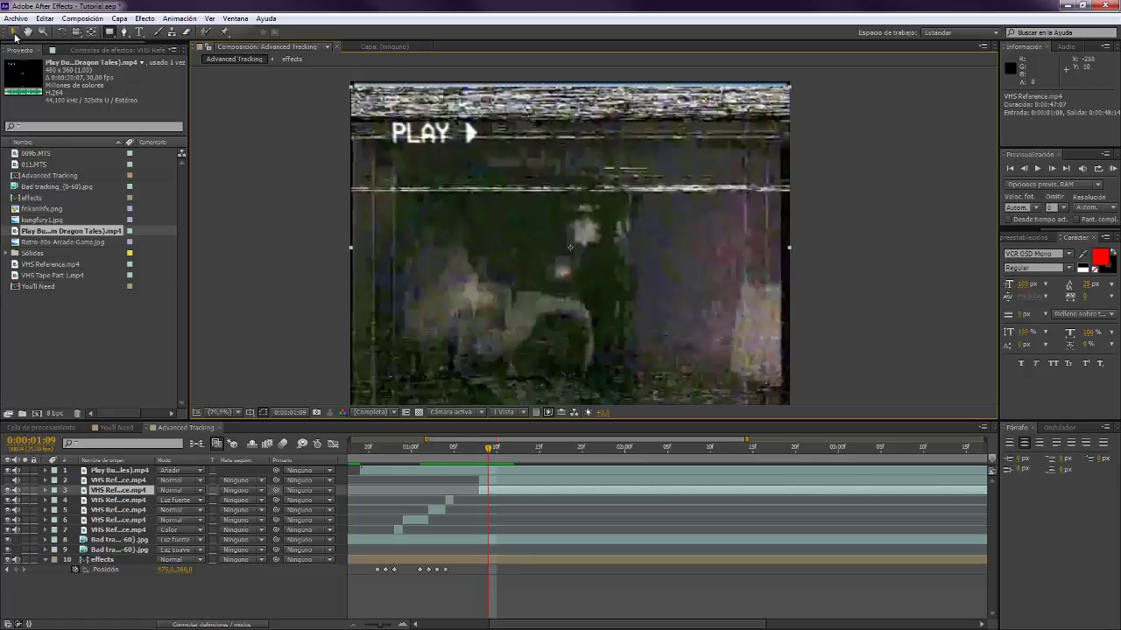
pyautogui.moveTo(789, 88); pyautogui.dragTo(793, 80)
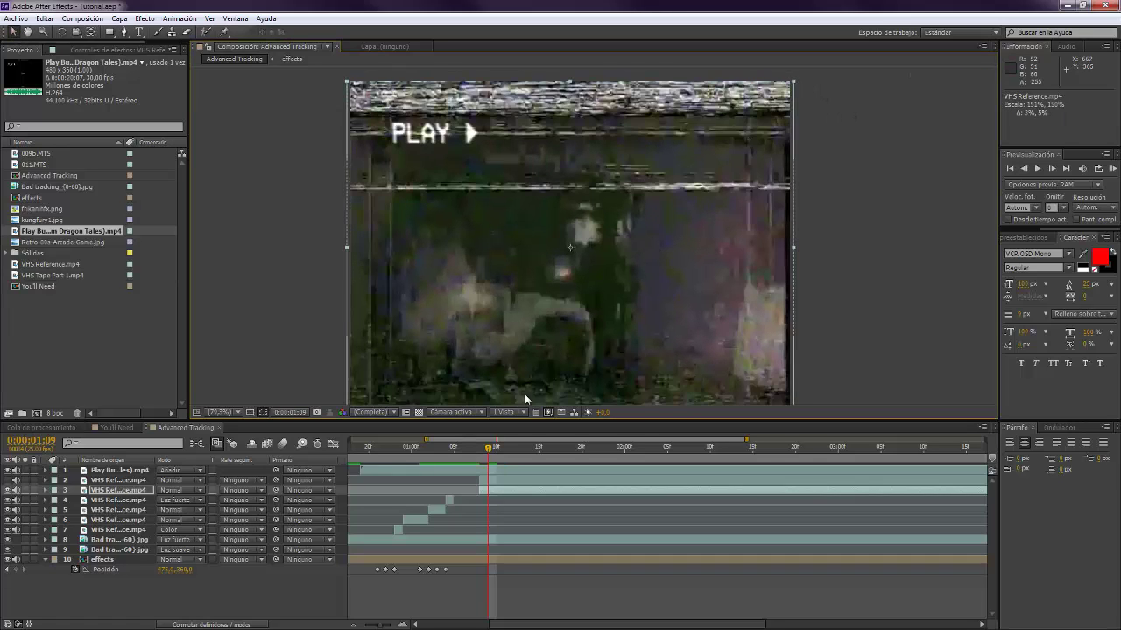
# Split the visible VHS Reference copy at 0:00:01:15 and delete the piece after that time
pyautogui.click(505, 490)
pyautogui.press('pagedown')
pyautogui.press('pagedown')
pyautogui.press('pagedown')
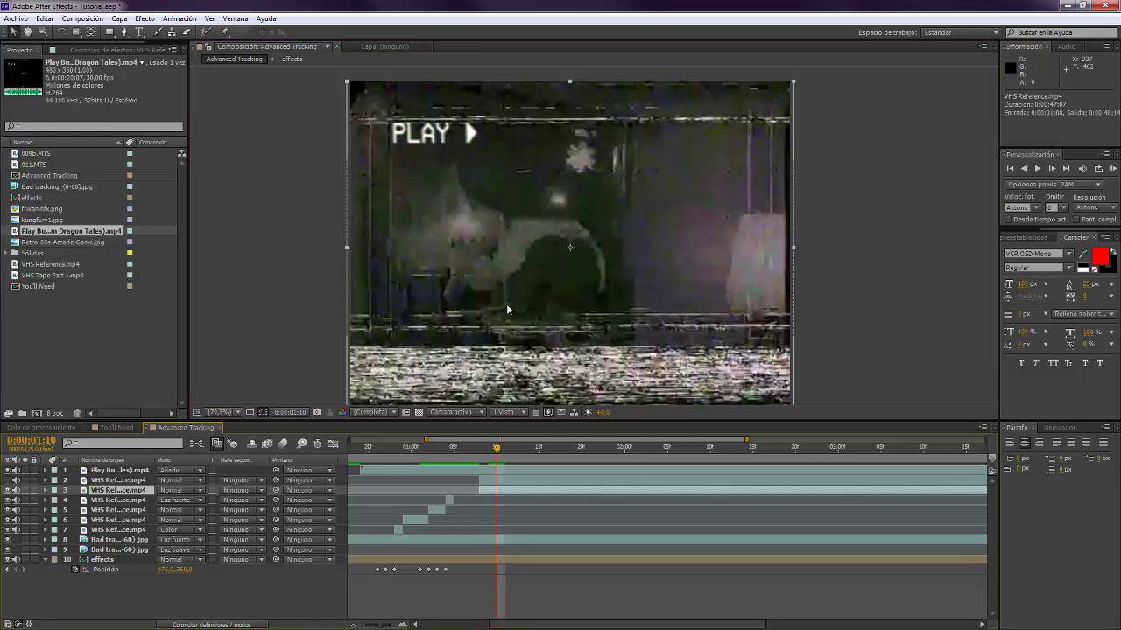
pyautogui.press('pagedown')
pyautogui.press('pagedown')
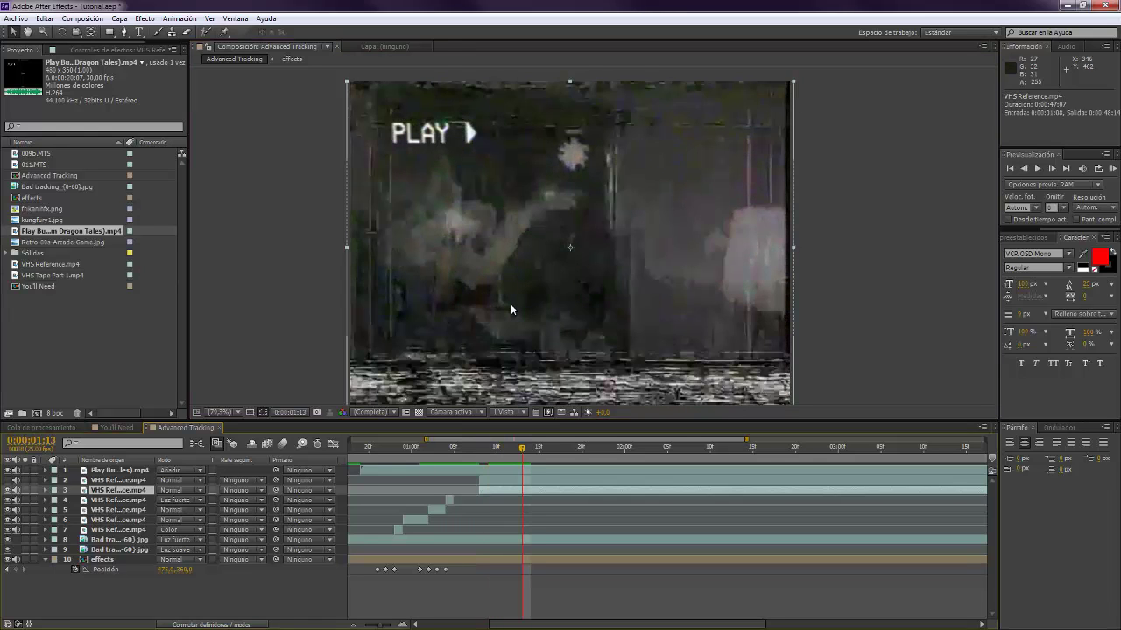
pyautogui.press('pagedown')
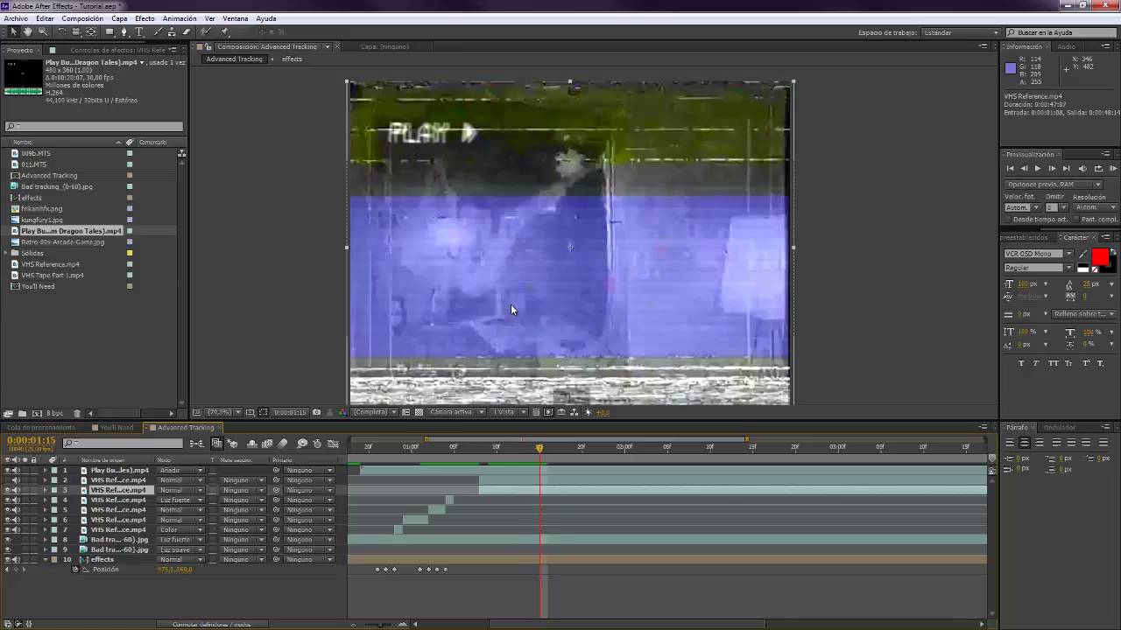
pyautogui.press('pageup')
pyautogui.press('pagedown')
pyautogui.hotkey('alt', ']')
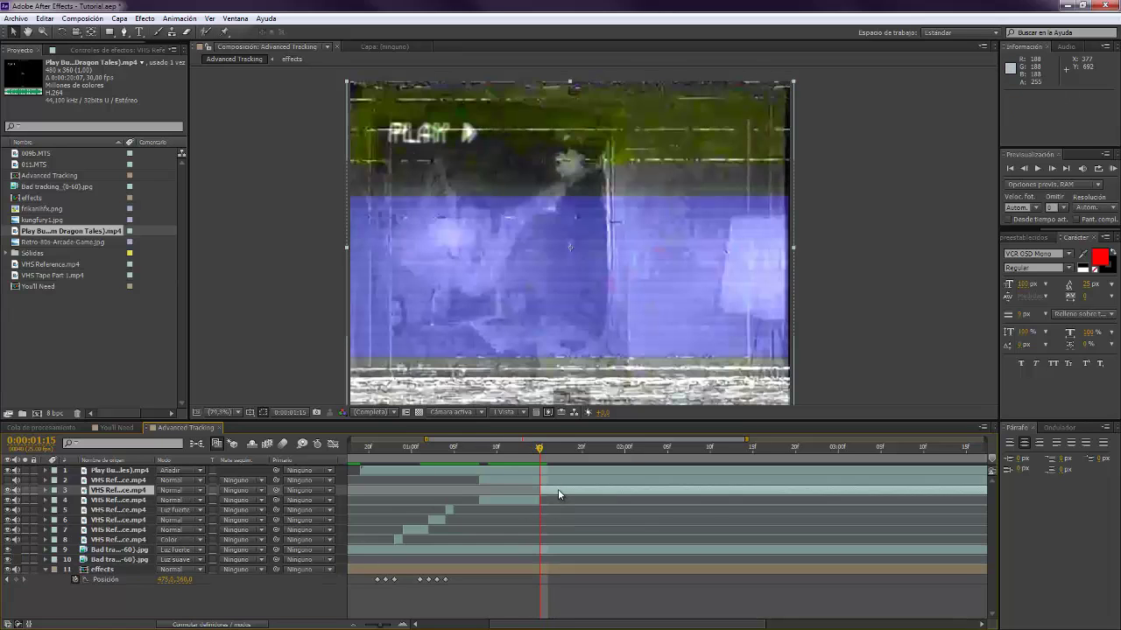
# Hide the Play Button layer and check the noise bands of the VHS Reference piece from 0:00:01:08 to 0:00:01:09
pyautogui.click(480, 454)
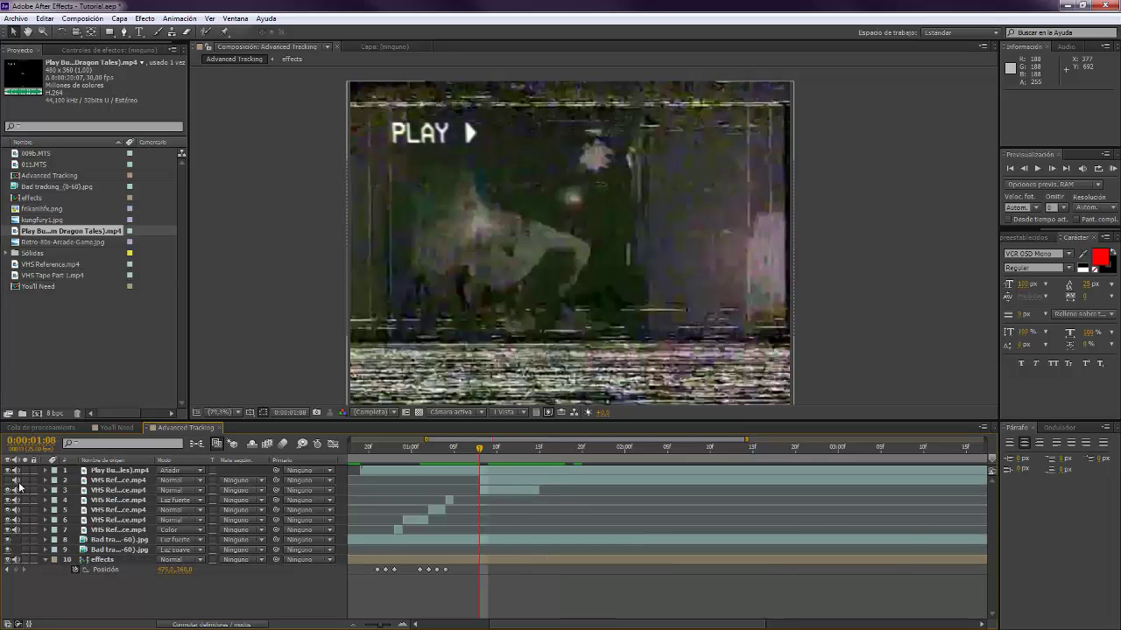
pyautogui.click(29, 474)
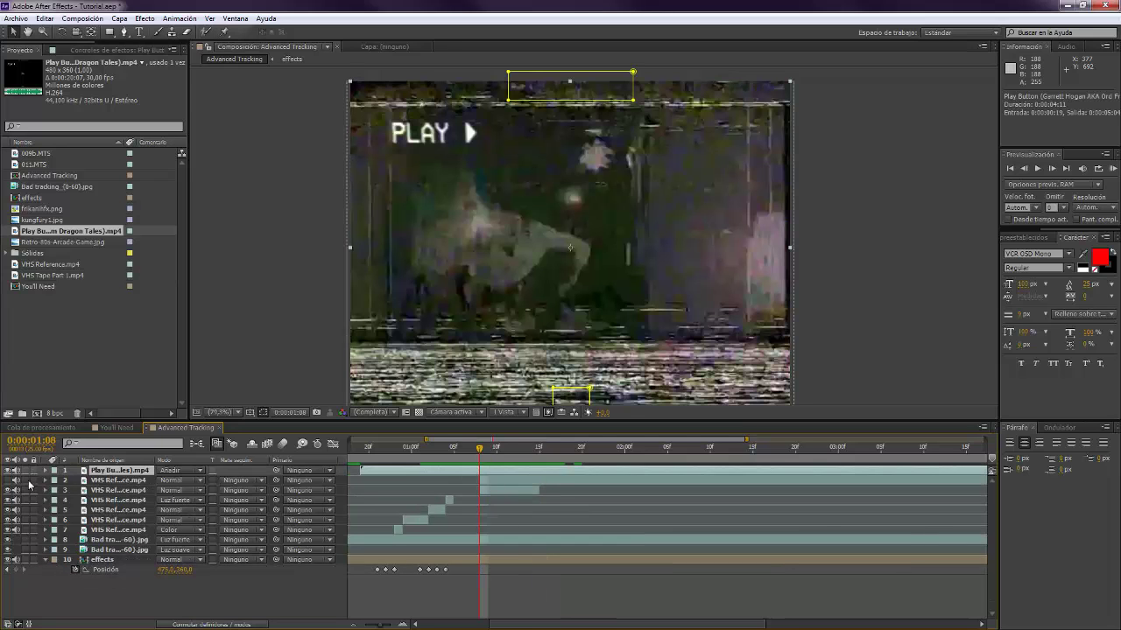
pyautogui.click(8, 471)
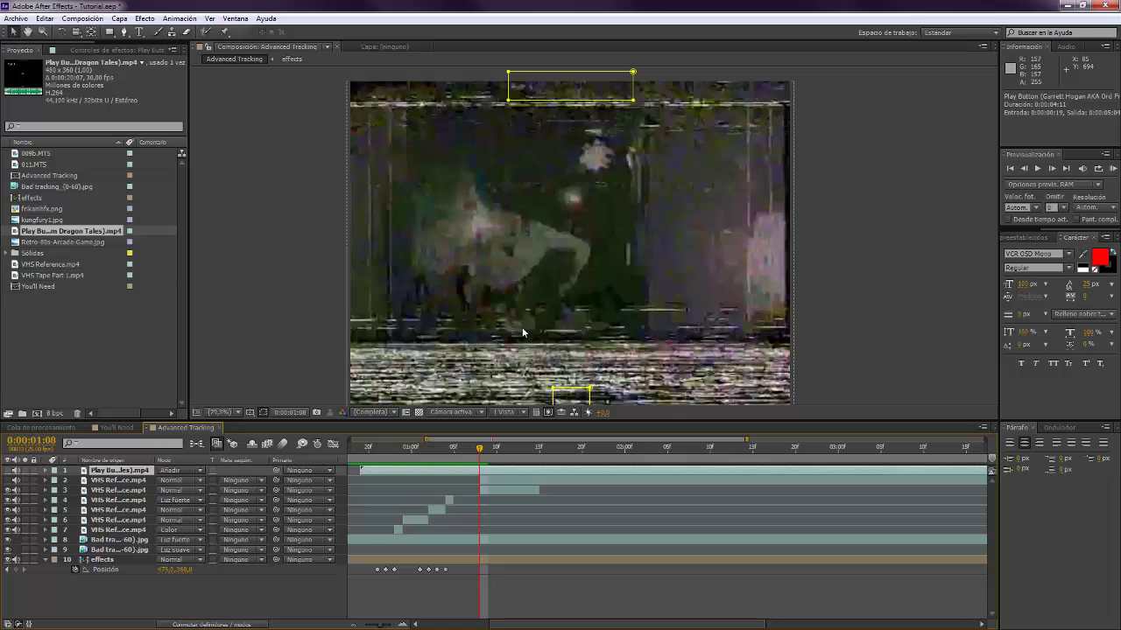
pyautogui.press('pagedown')
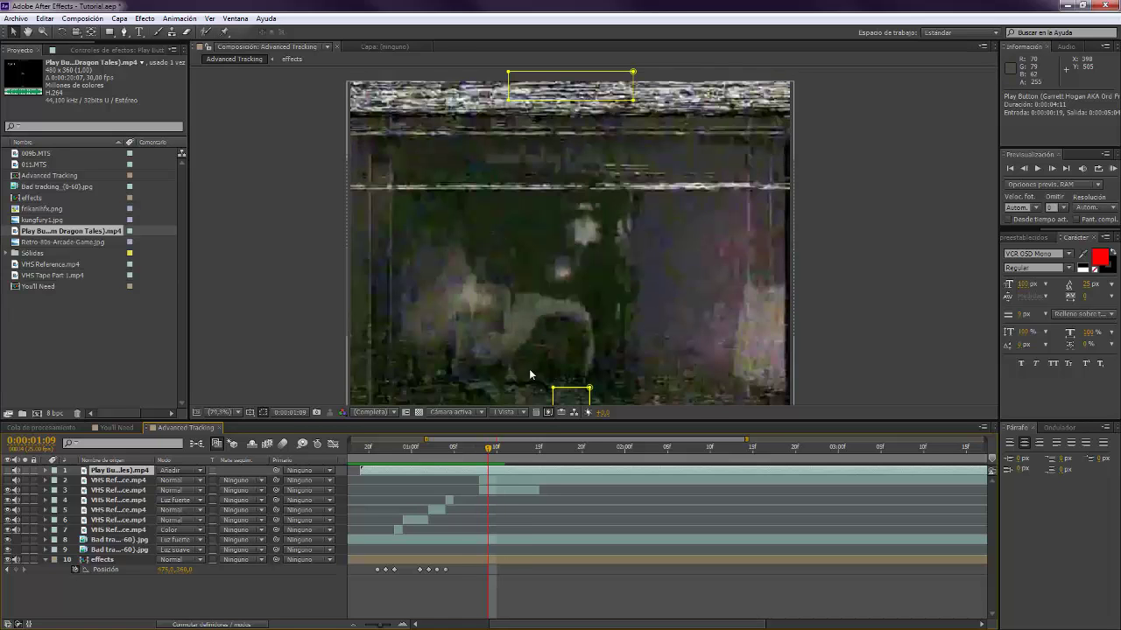
# Draw a rectangular mask around the lower noise band of the VHS Reference piece at 0:00:01:08 and feather it 21 pixels
pyautogui.click(494, 488)
pyautogui.press('pageup')
pyautogui.scroll(-2, 434, 250)
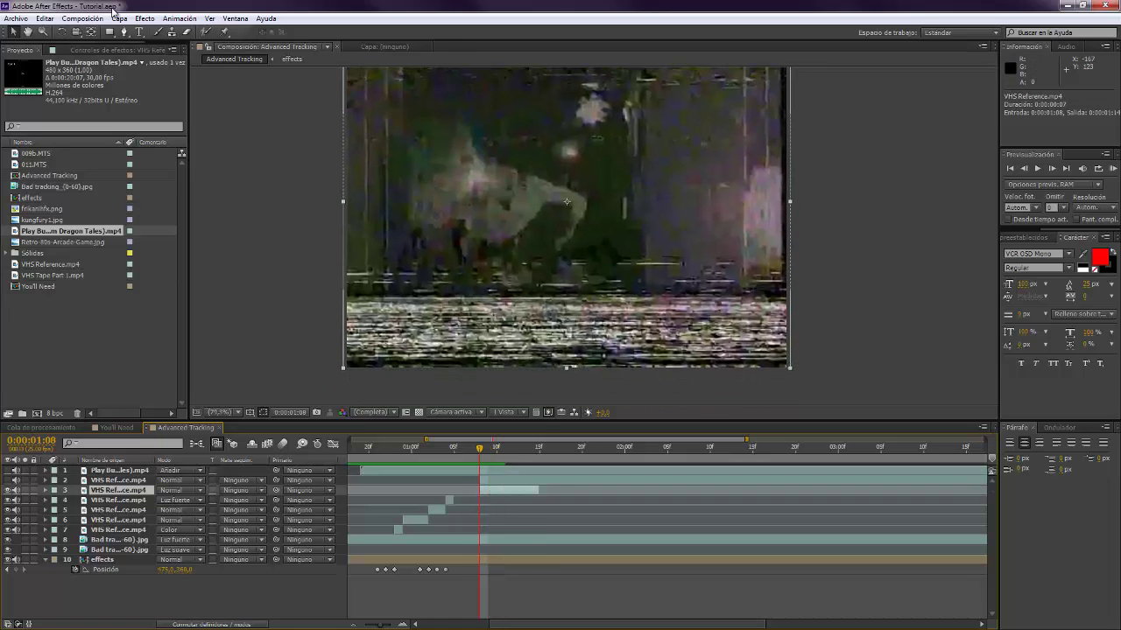
pyautogui.scroll(-2, 350, 288)
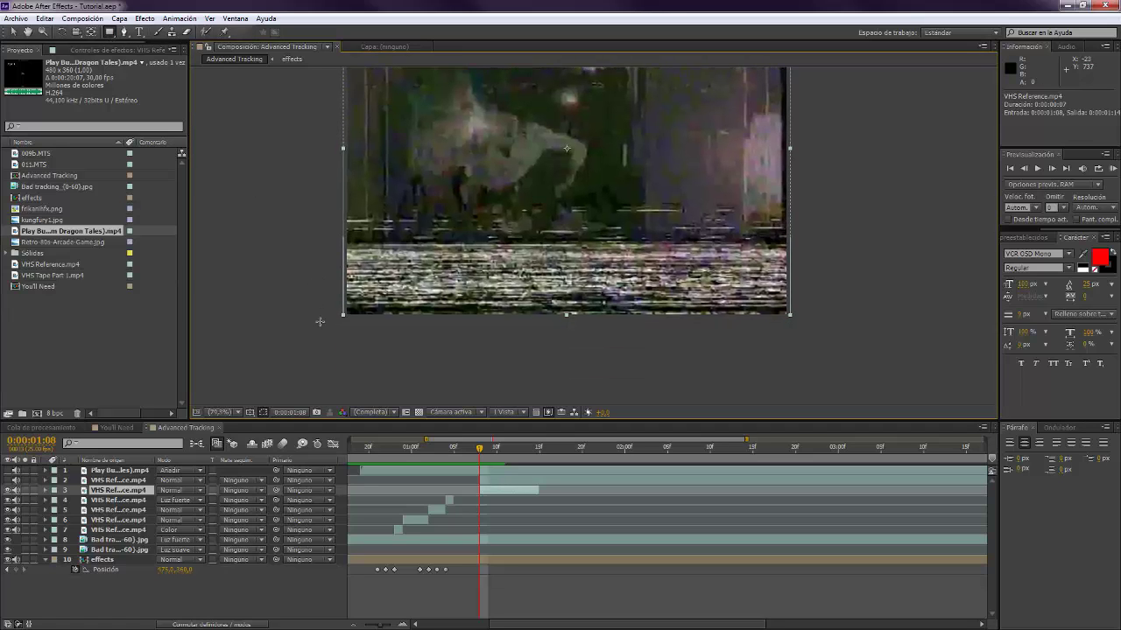
pyautogui.moveTo(320, 321); pyautogui.dragTo(801, 228)
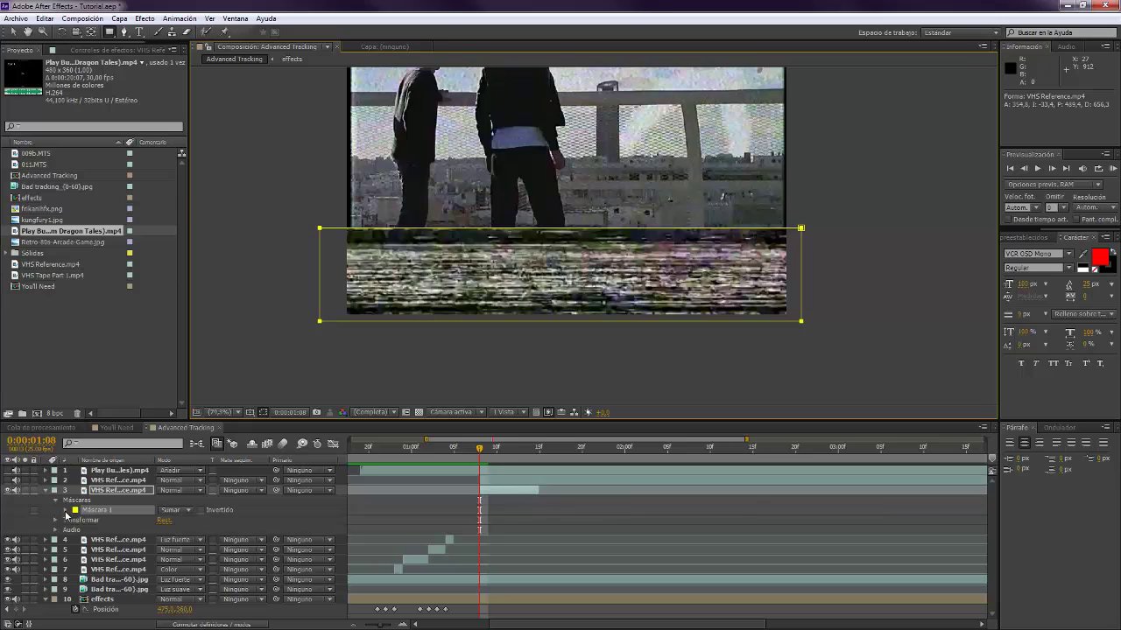
pyautogui.click(65, 510)
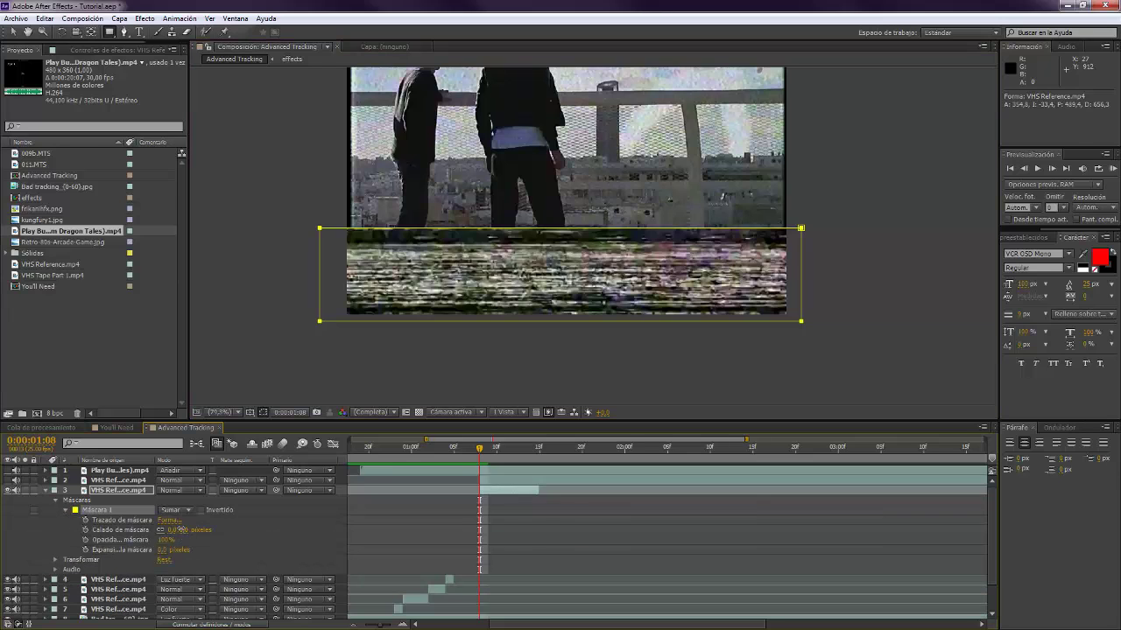
pyautogui.moveTo(180, 530); pyautogui.dragTo(187, 530)
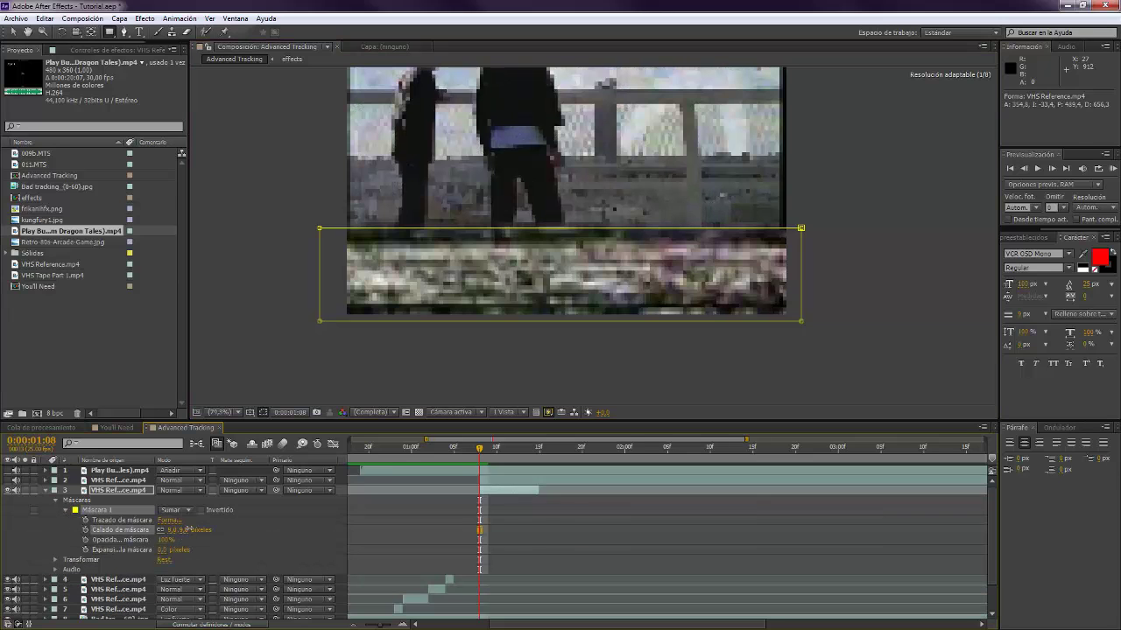
pyautogui.click(284, 534)
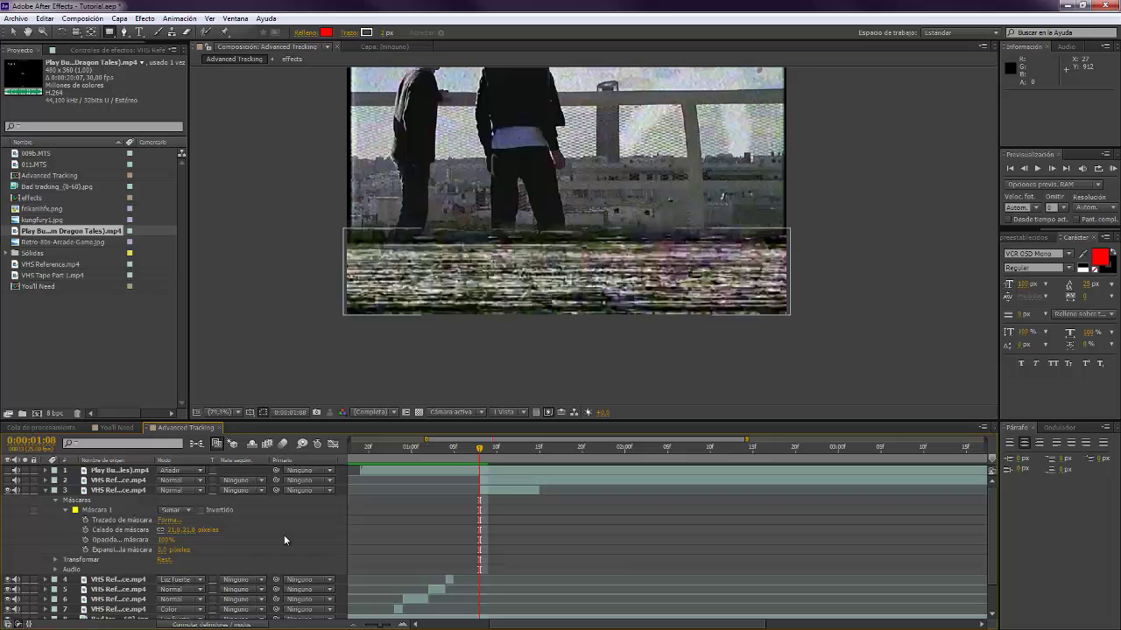
# Keyframe the mask path at 0:00:01:08, then move the mask up over the top noise band at 0:00:01:09
pyautogui.click(85, 521)
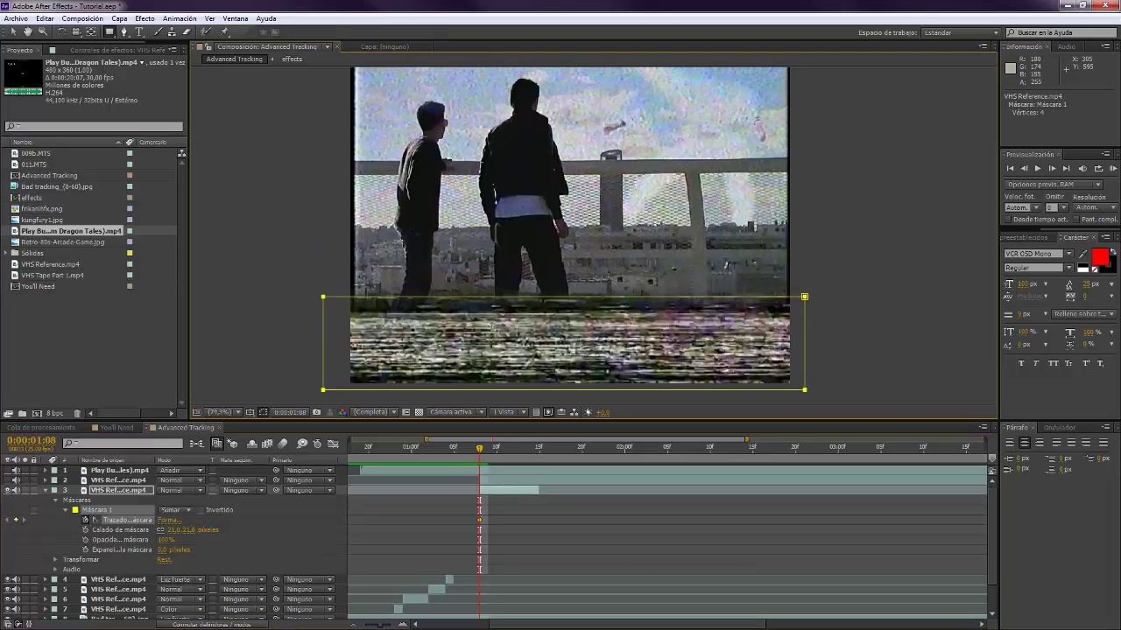
pyautogui.press('pagedown')
pyautogui.moveTo(440, 292); pyautogui.dragTo(444, 84)
pyautogui.moveTo(529, 87); pyautogui.dragTo(509, 172)
pyautogui.press('pagedown')
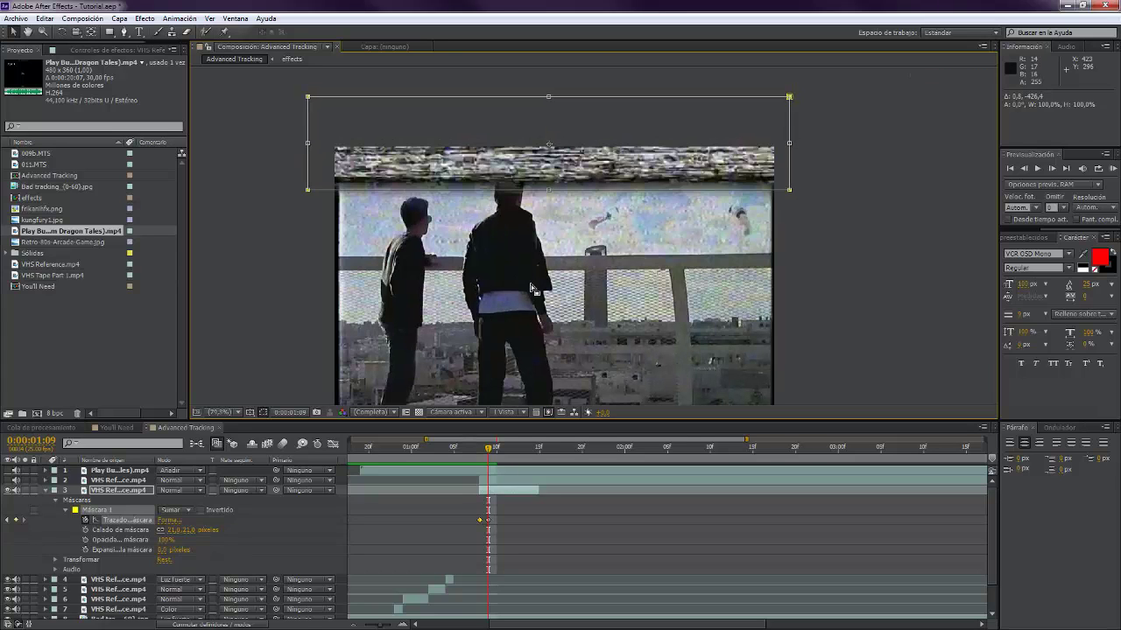
# Reshape the VHS Reference piece's mask at 0:00:01:10 so it encloses the noise band along the lower part of the image
pyautogui.hotkey('ctrl', 't')
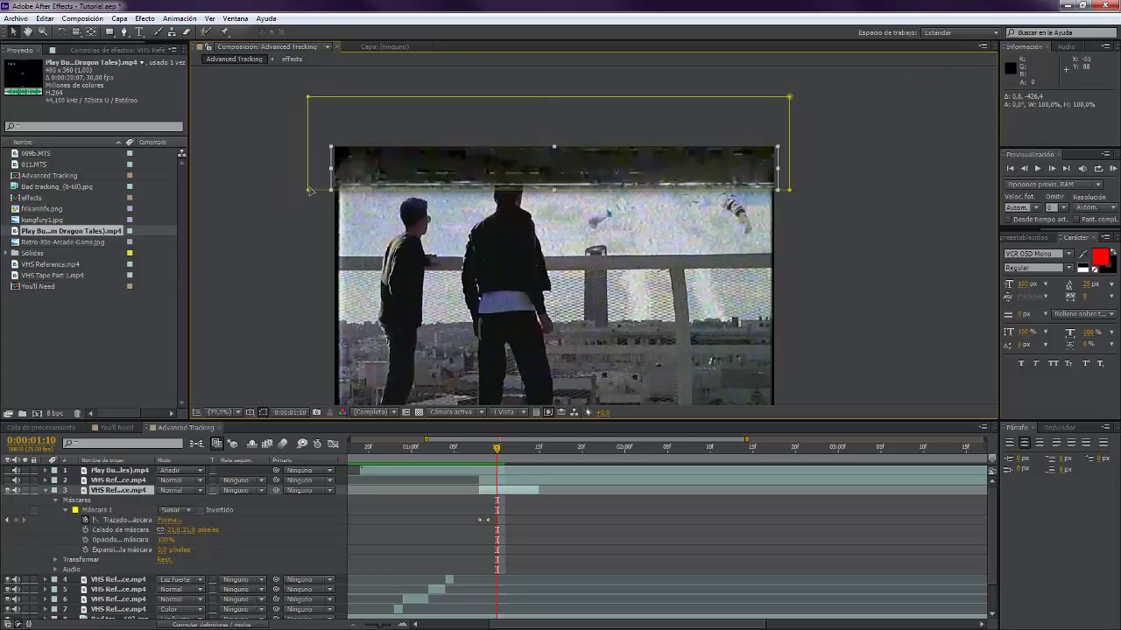
pyautogui.scroll(-2, 548, 189)
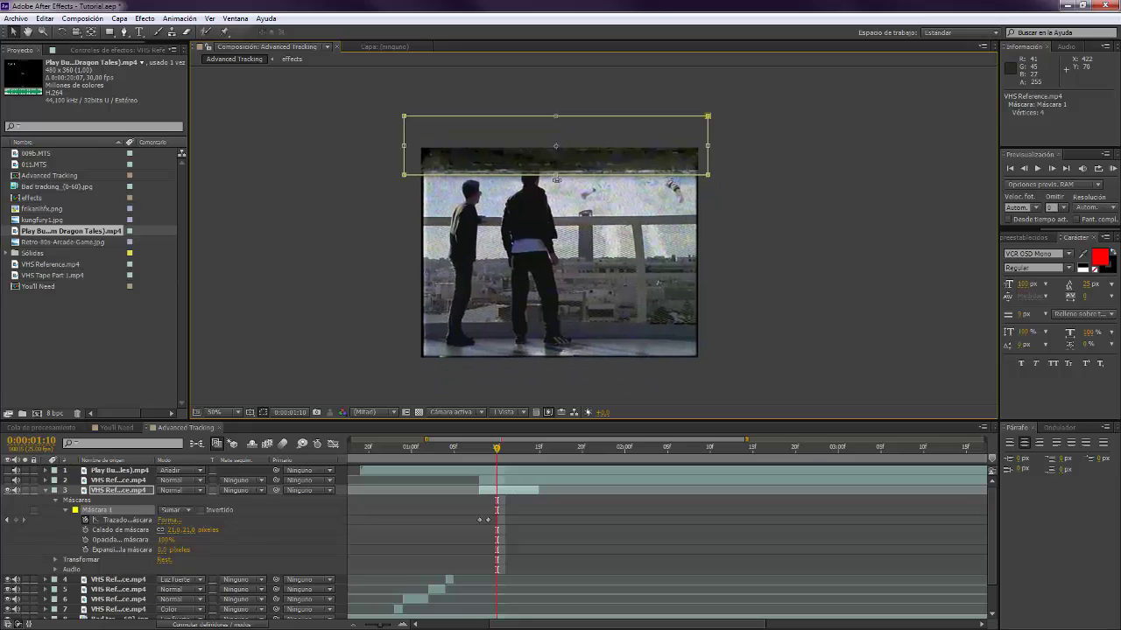
pyautogui.moveTo(556, 174); pyautogui.dragTo(556, 361)
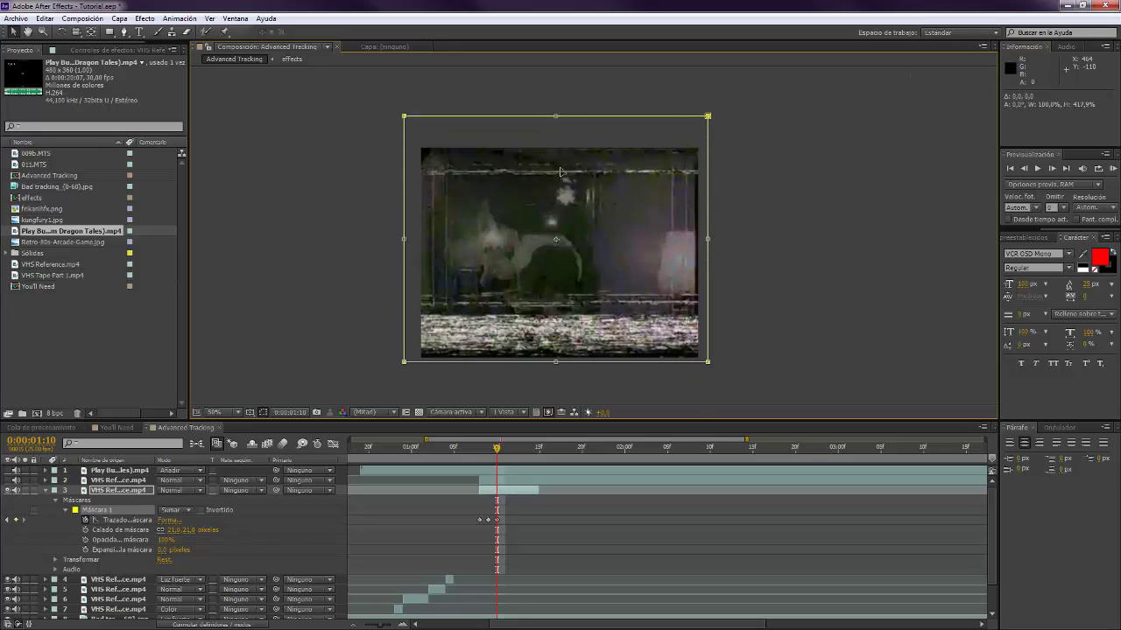
pyautogui.moveTo(556, 116); pyautogui.dragTo(556, 271)
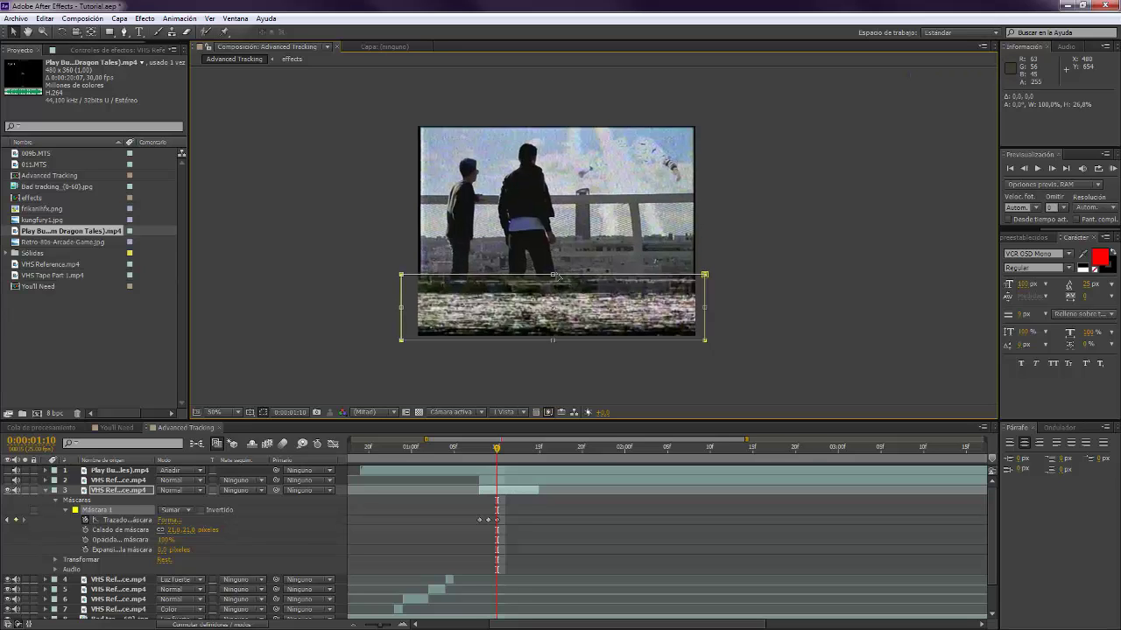
# Lower the upper edge of the mask at 0:00:01:12 to fit the noise band at the bottom of the picture
pyautogui.scroll(2, 555, 277)
pyautogui.press('pagedown')
pyautogui.press('pagedown')
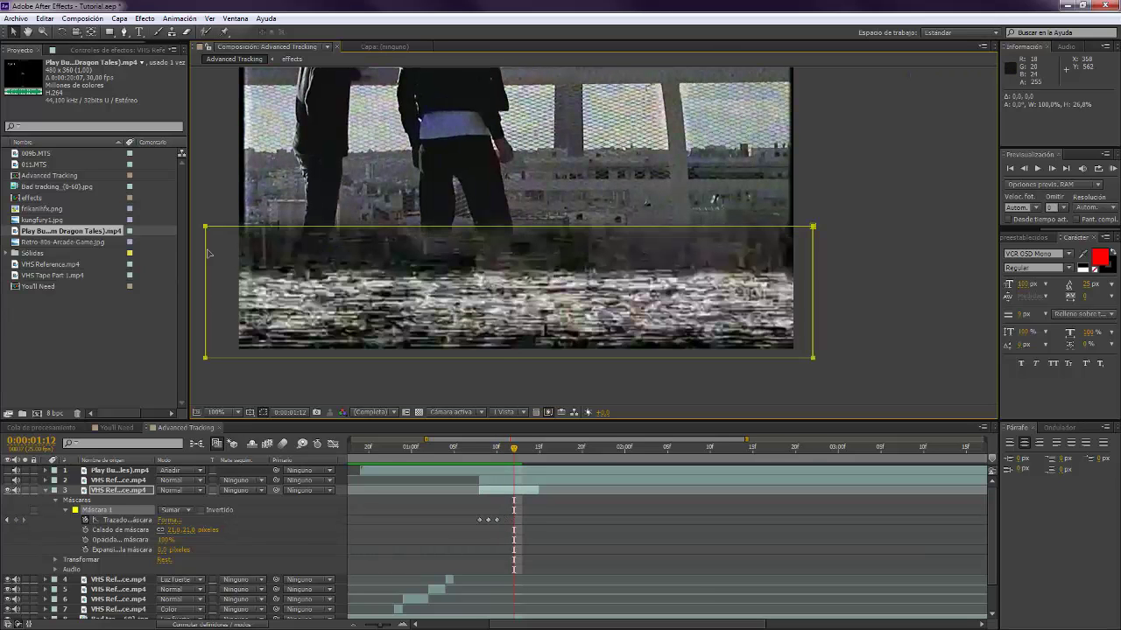
pyautogui.doubleClick(509, 228)
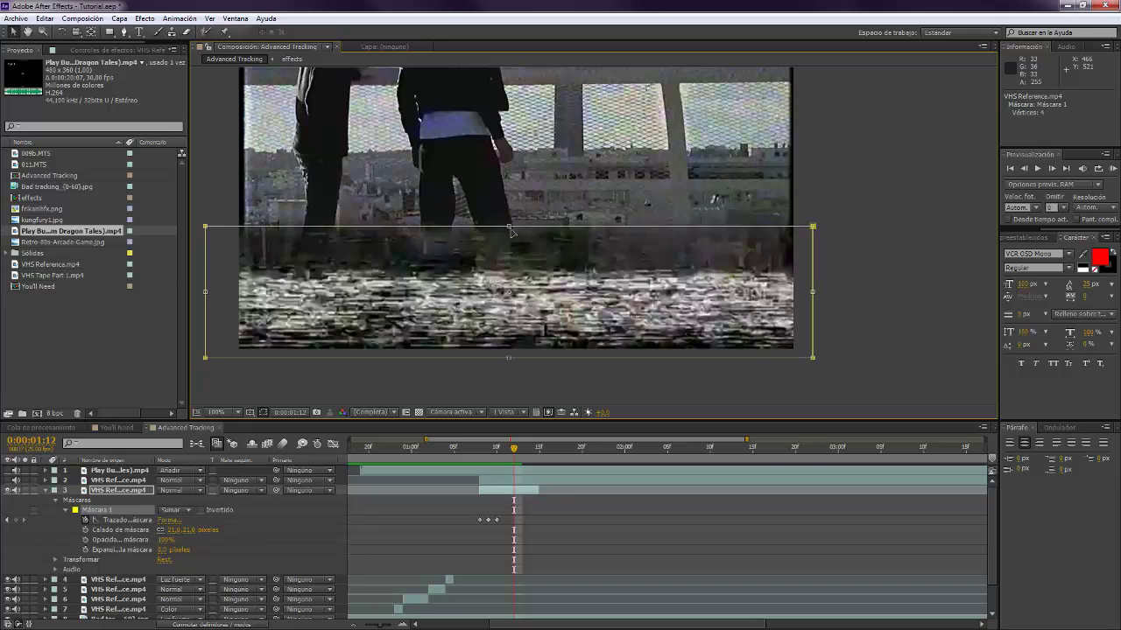
pyautogui.moveTo(509, 230); pyautogui.dragTo(509, 256)
pyautogui.press('pagedown')
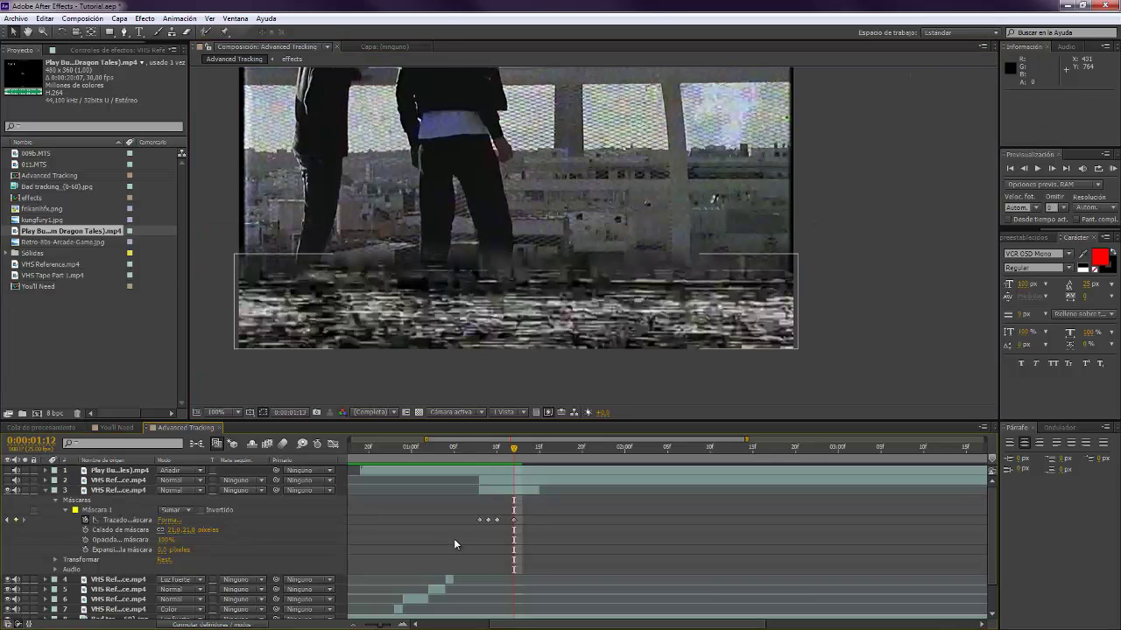
# Reshape the mask at 0:00:01:14 to enclose only the noise band along the top of the picture
pyautogui.press('pagedown')
pyautogui.click(510, 487)
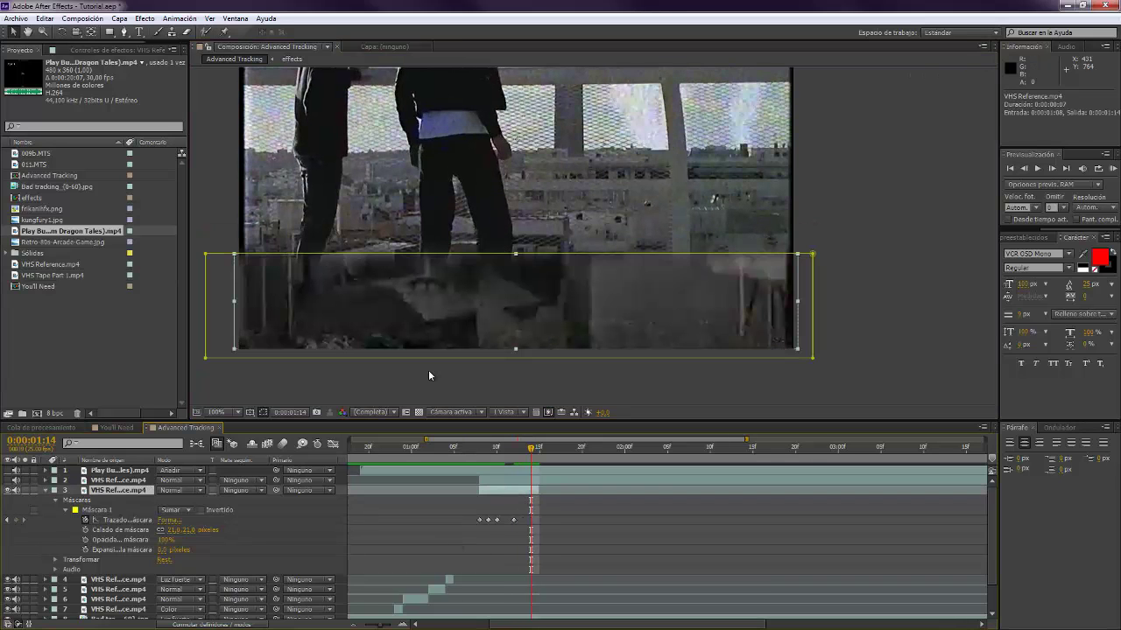
pyautogui.press(',')
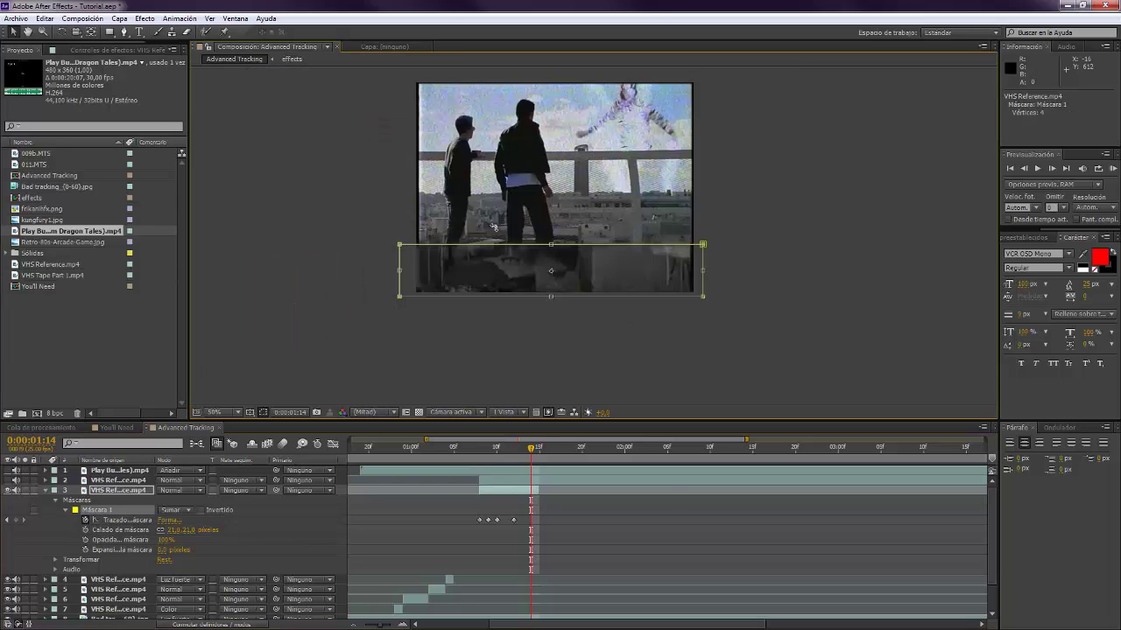
pyautogui.moveTo(551, 244); pyautogui.dragTo(550, 80)
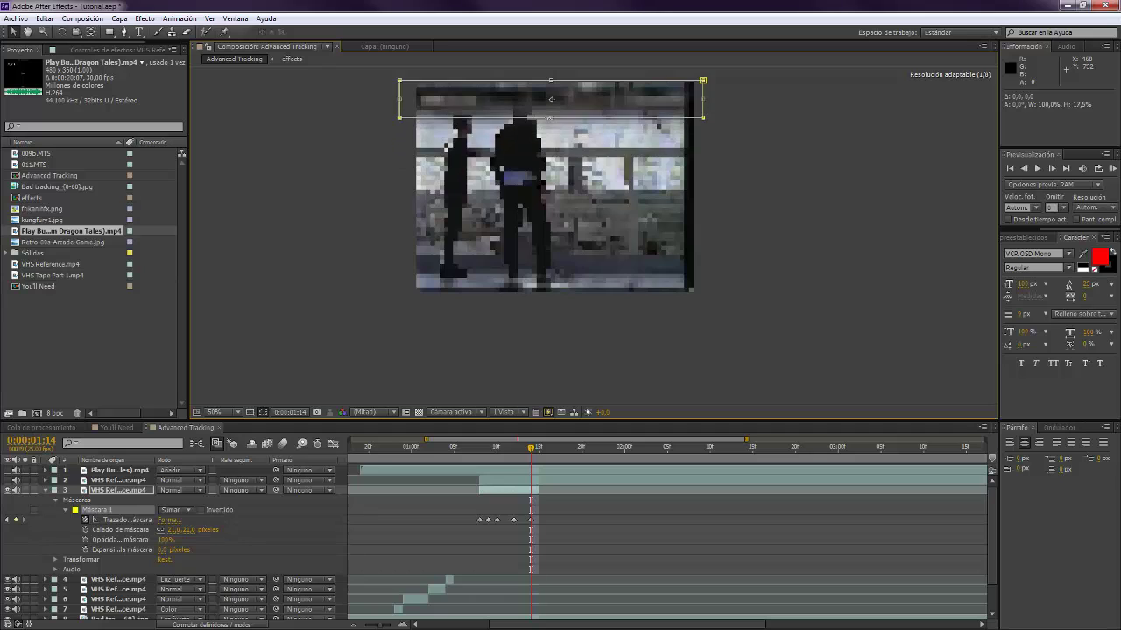
pyautogui.press('.')
pyautogui.scroll(3, 545, 316)
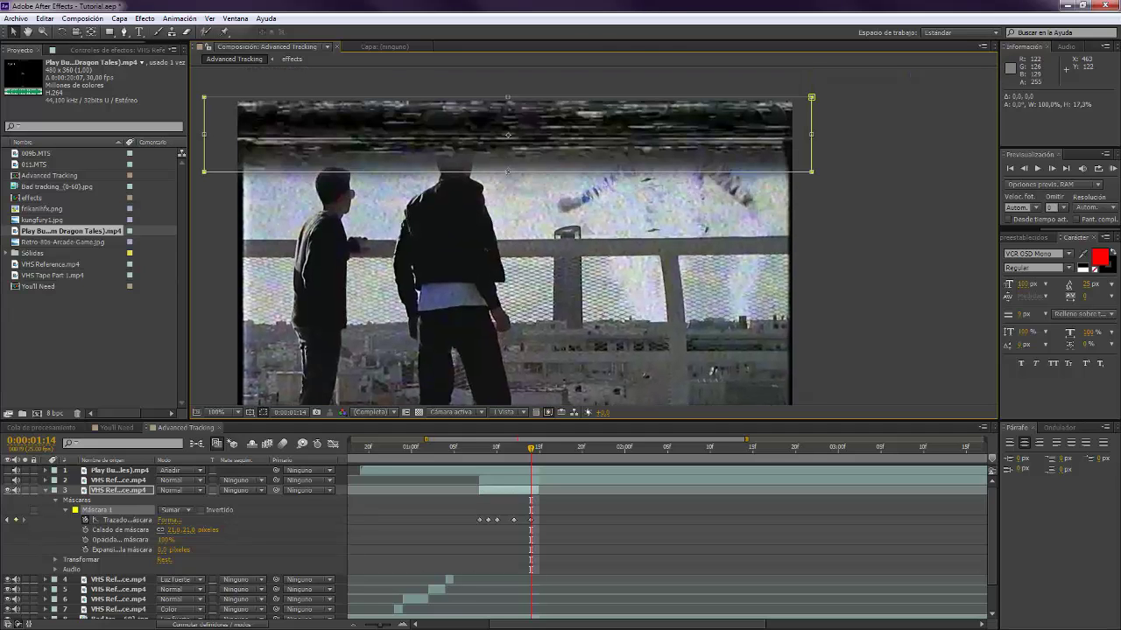
pyautogui.moveTo(508, 170); pyautogui.dragTo(508, 160)
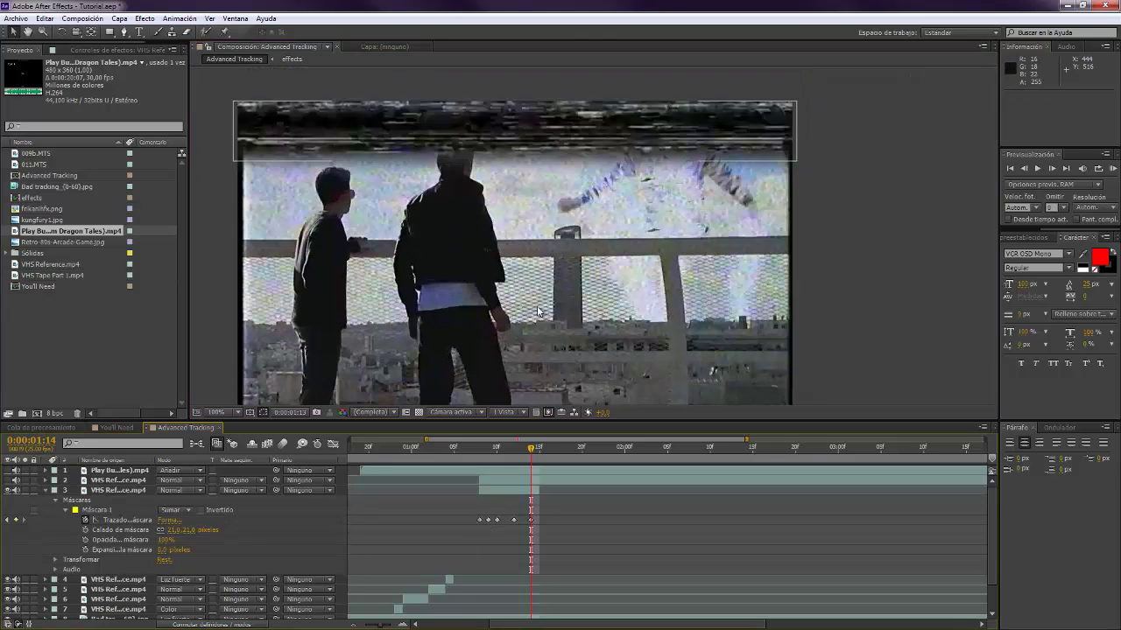
# Reshape the mask at 0:00:01:13 into a thin strip over the noise at the upper edge of the picture
pyautogui.press('j')
pyautogui.press(',')
pyautogui.moveTo(534, 304); pyautogui.dragTo(530, 250)
pyautogui.press('pagedown')
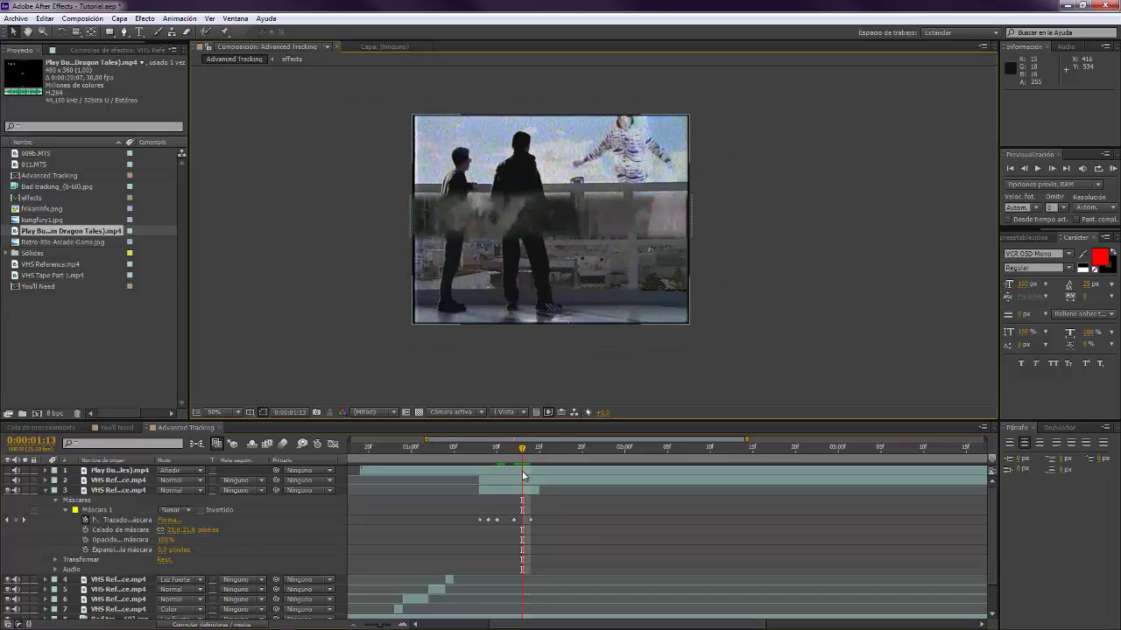
pyautogui.click(511, 490)
pyautogui.click(396, 195)
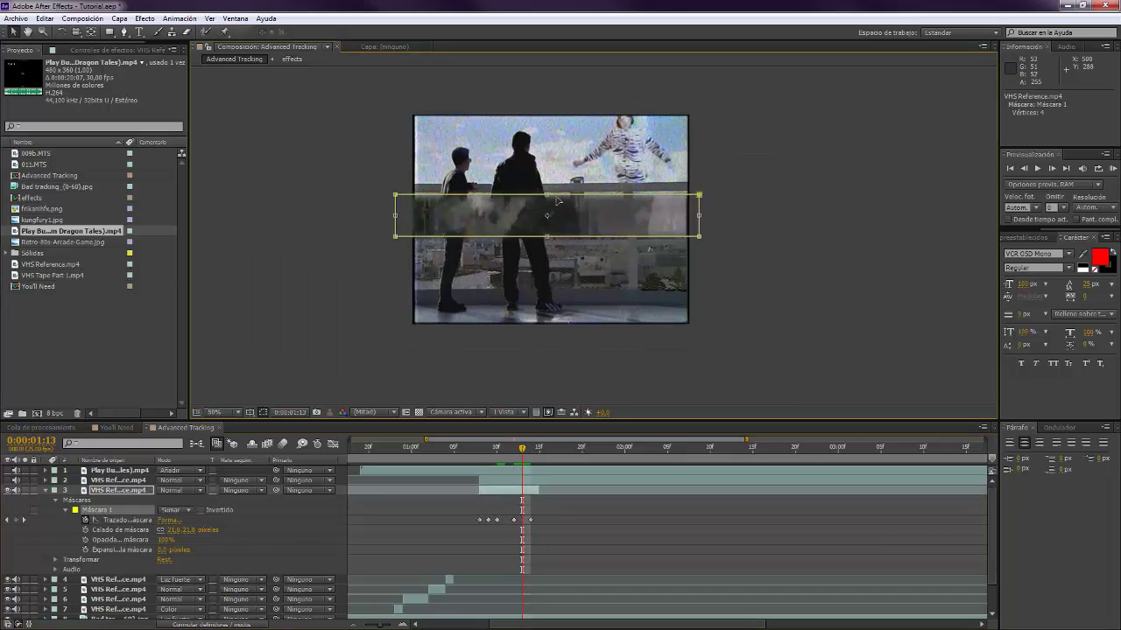
pyautogui.moveTo(546, 194); pyautogui.dragTo(547, 102)
pyautogui.press('.')
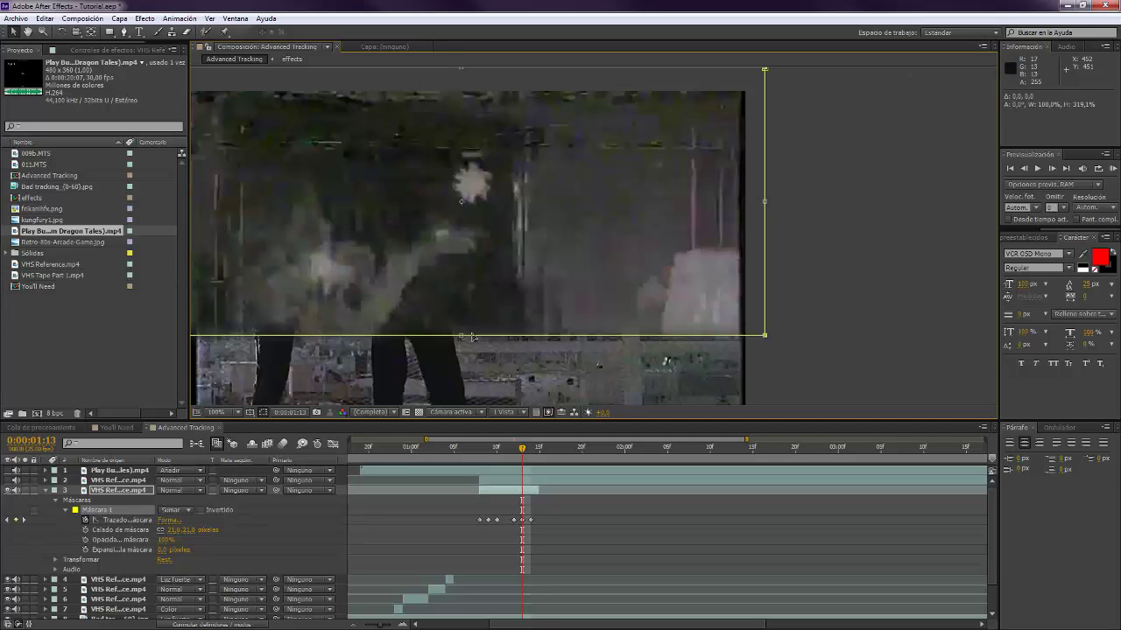
pyautogui.moveTo(462, 336); pyautogui.dragTo(460, 118)
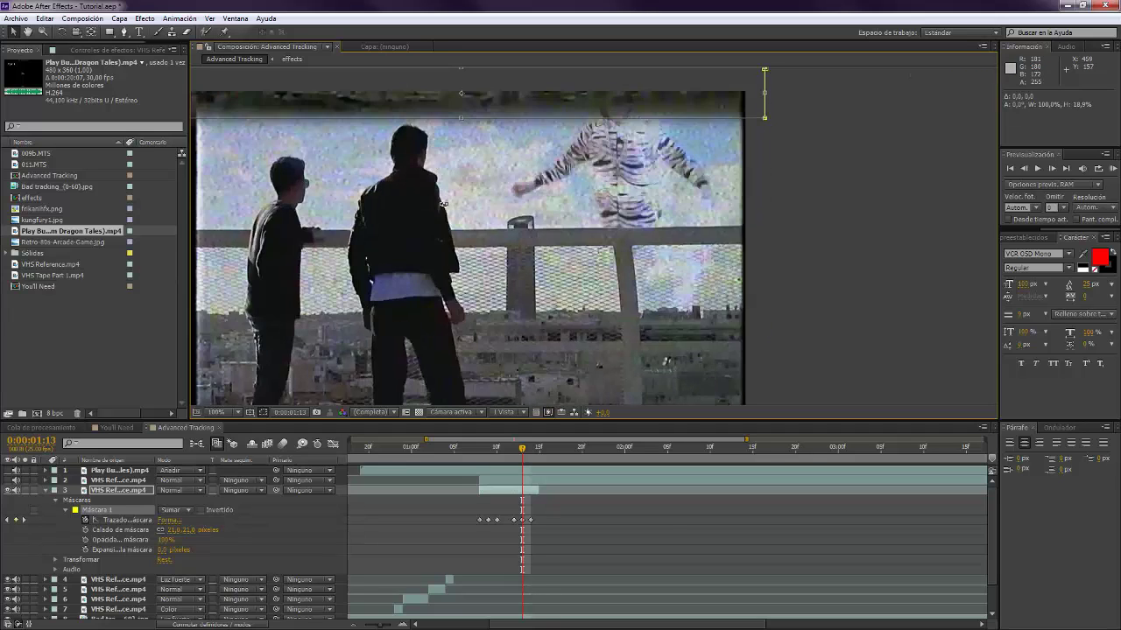
# Fit the composition in view and check the masked noise bands between 0:00:01:09 and 0:00:01:14
pyautogui.moveTo(454, 211); pyautogui.dragTo(563, 217)
pyautogui.hotkey('ctrl', 'shift', 'a')
pyautogui.press(',')
pyautogui.press('.')
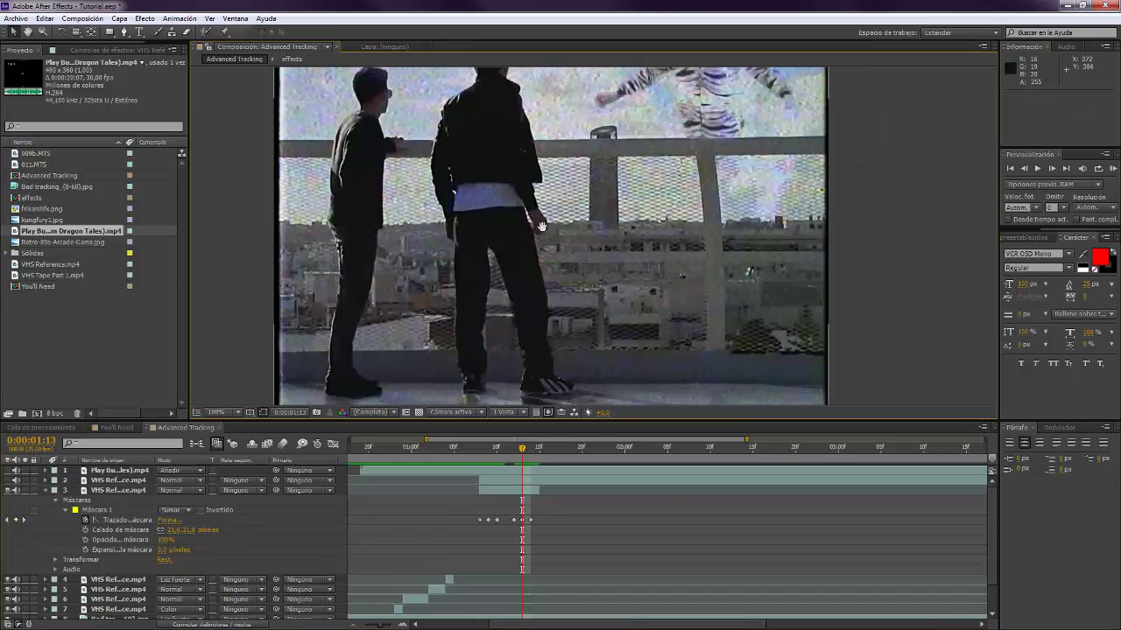
pyautogui.scroll(2, 612, 227)
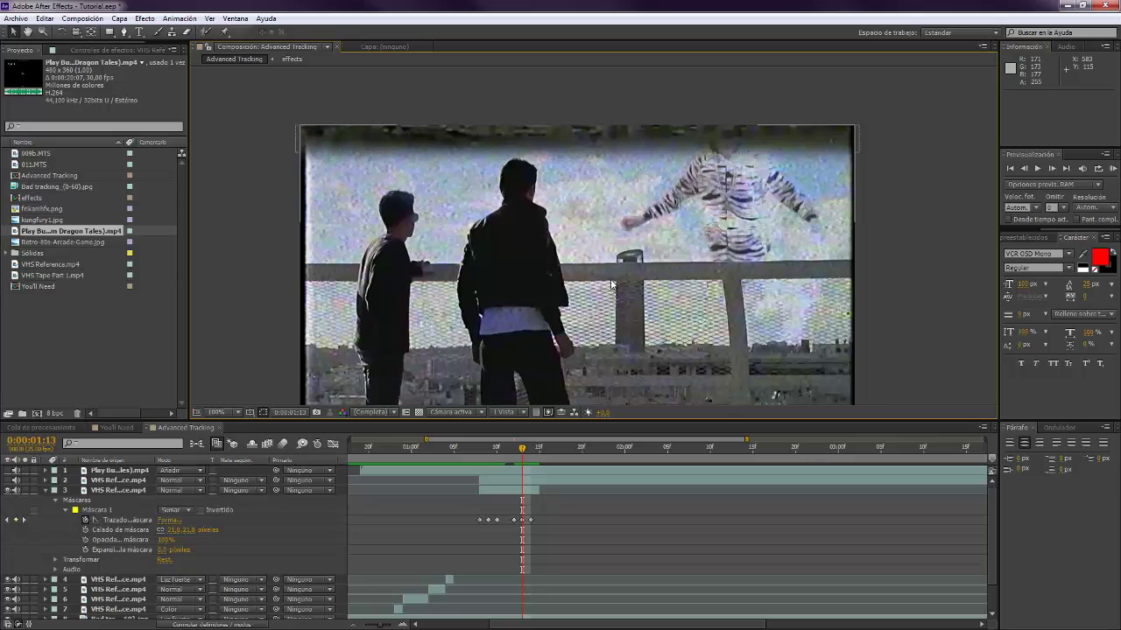
pyautogui.scroll(-1, 586, 260)
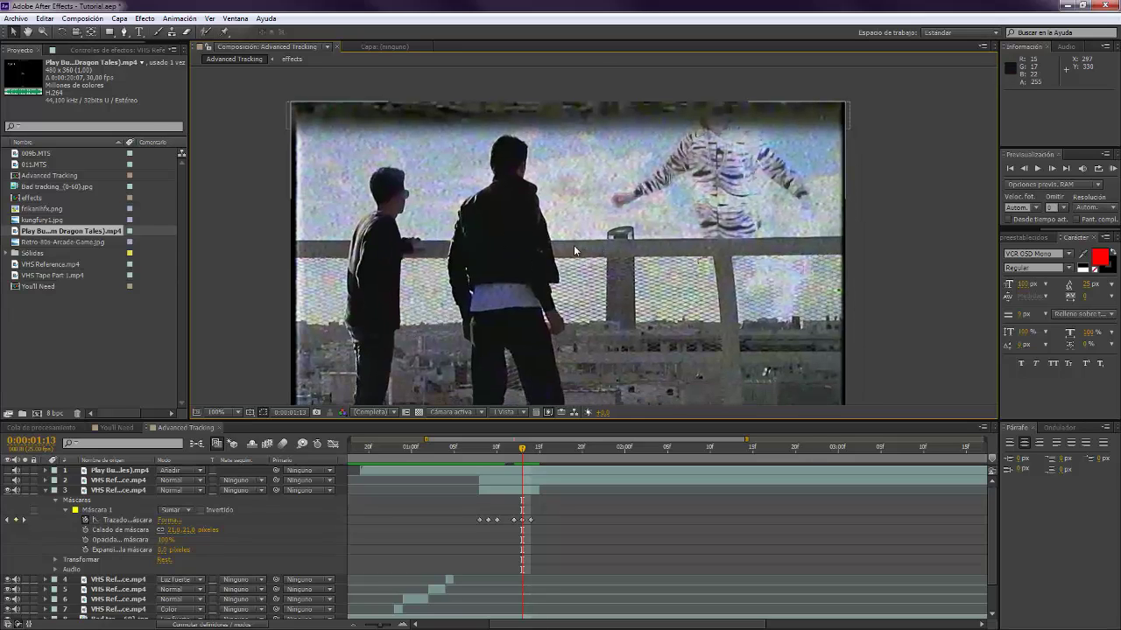
pyautogui.scroll(-1, 285, 283)
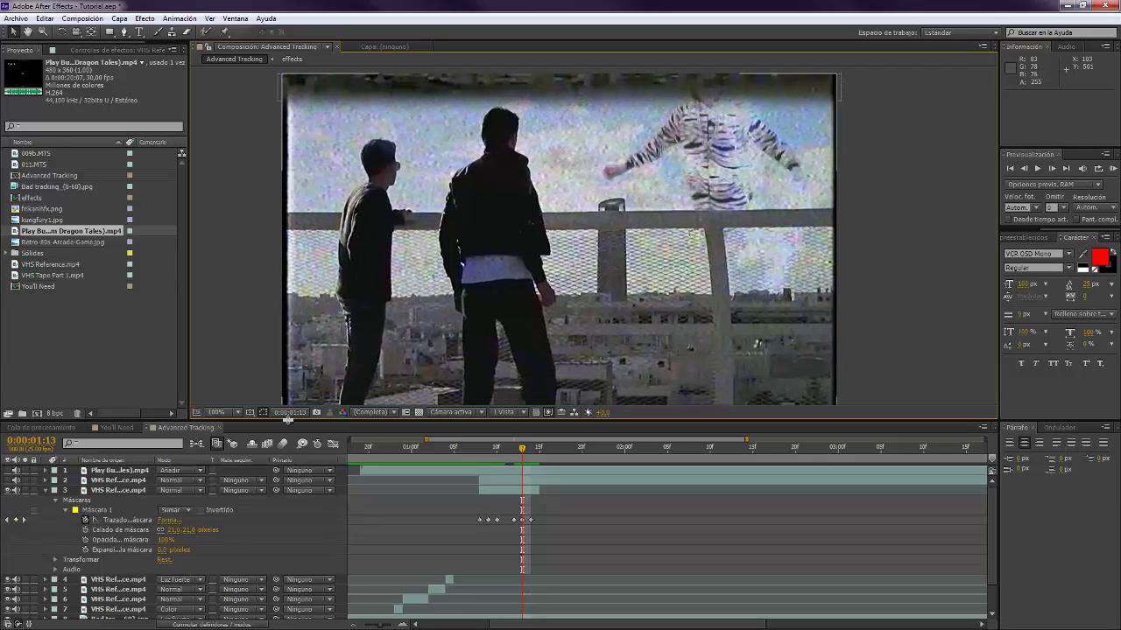
pyautogui.click(219, 412)
pyautogui.click(254, 203)
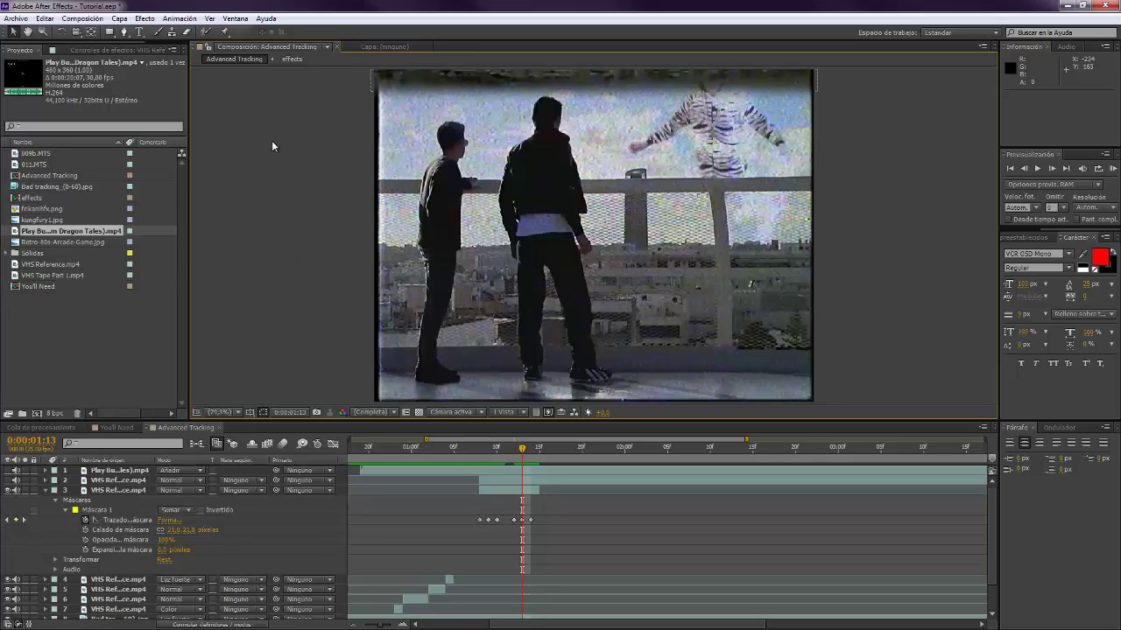
pyautogui.moveTo(478, 450); pyautogui.dragTo(487, 455)
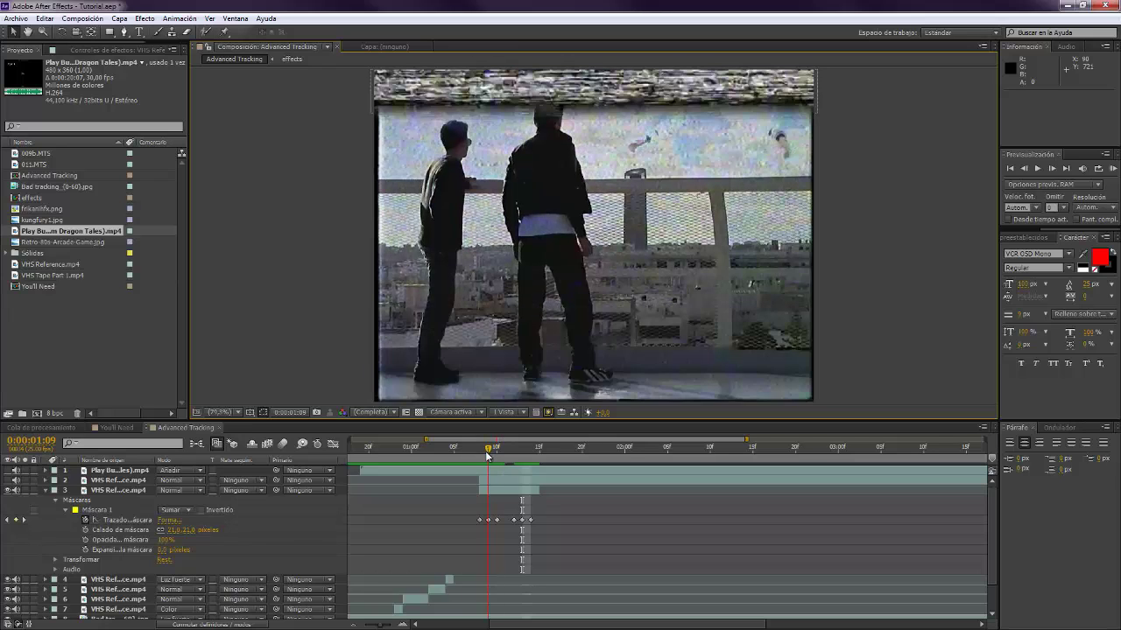
pyautogui.click(495, 494)
pyautogui.moveTo(489, 454); pyautogui.dragTo(530, 457)
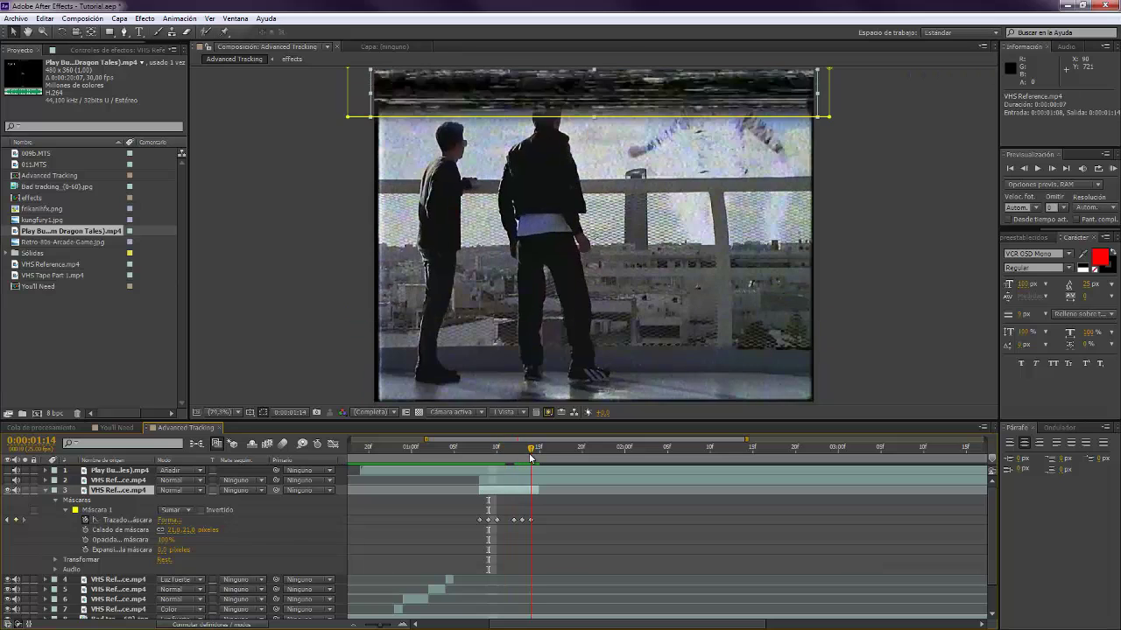
# Set the masked VHS Reference piece's blending mode to Luz fuerte and check its frames back to 0:00:01:08
pyautogui.click(187, 490)
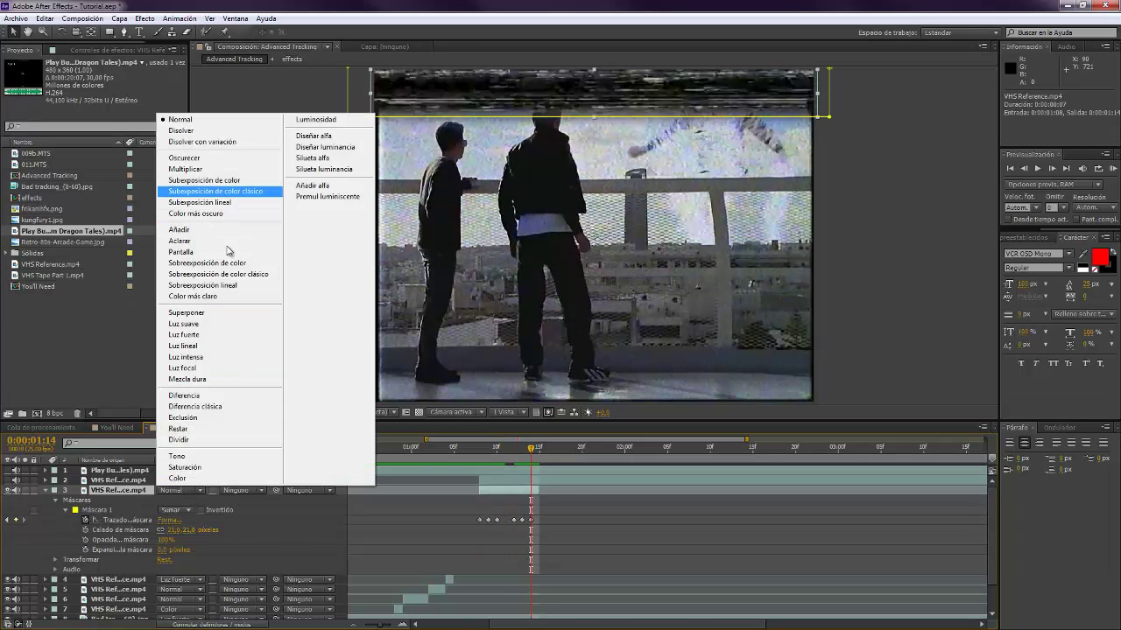
pyautogui.click(207, 337)
pyautogui.click(285, 244)
pyautogui.moveTo(285, 244); pyautogui.dragTo(277, 260)
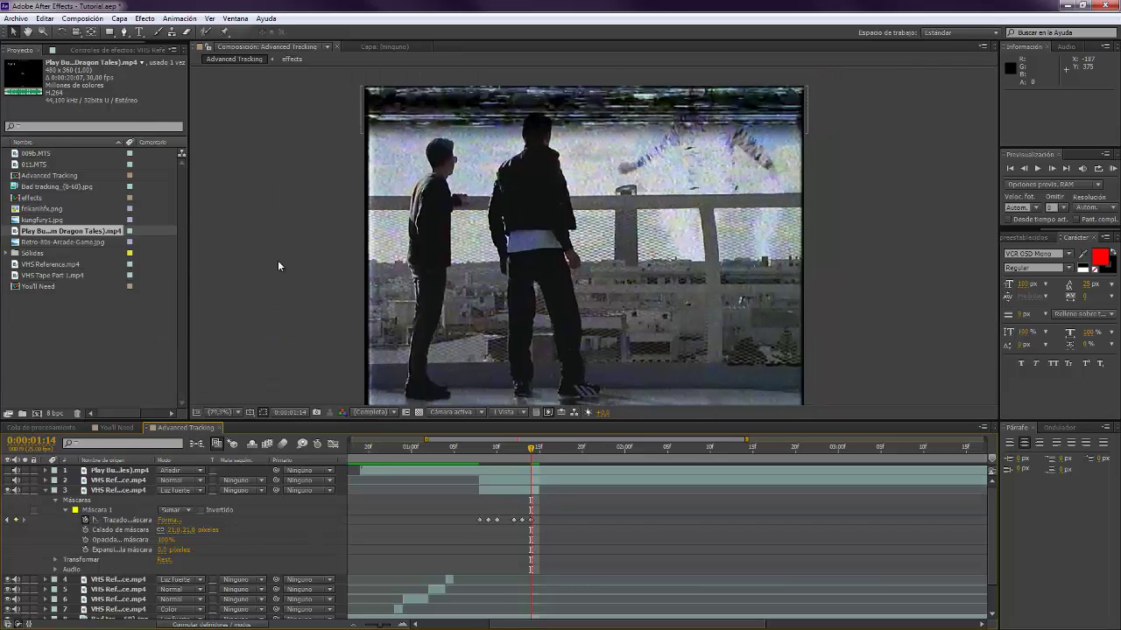
pyautogui.press('pageup')
pyautogui.press('pageup')
pyautogui.press('pageup')
pyautogui.press('pageup')
pyautogui.press('pageup')
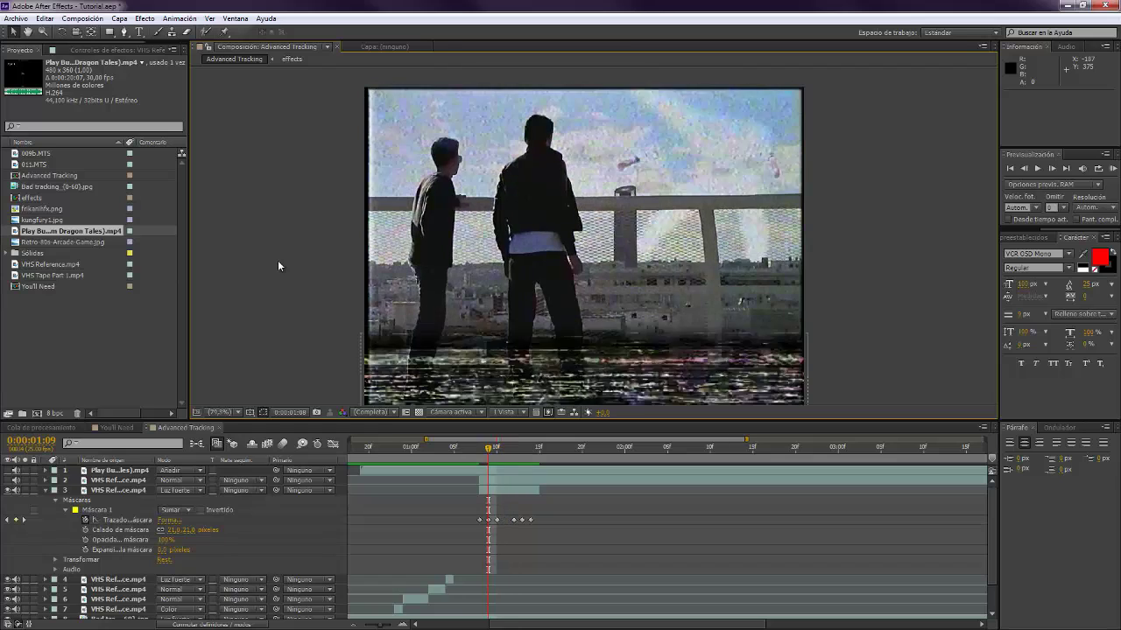
pyautogui.press('pageup')
# Add position keyframes holding the effects layer's current position at 0:00:01:07 and 0:00:01:15
pyautogui.scroll(-1, 503, 501)
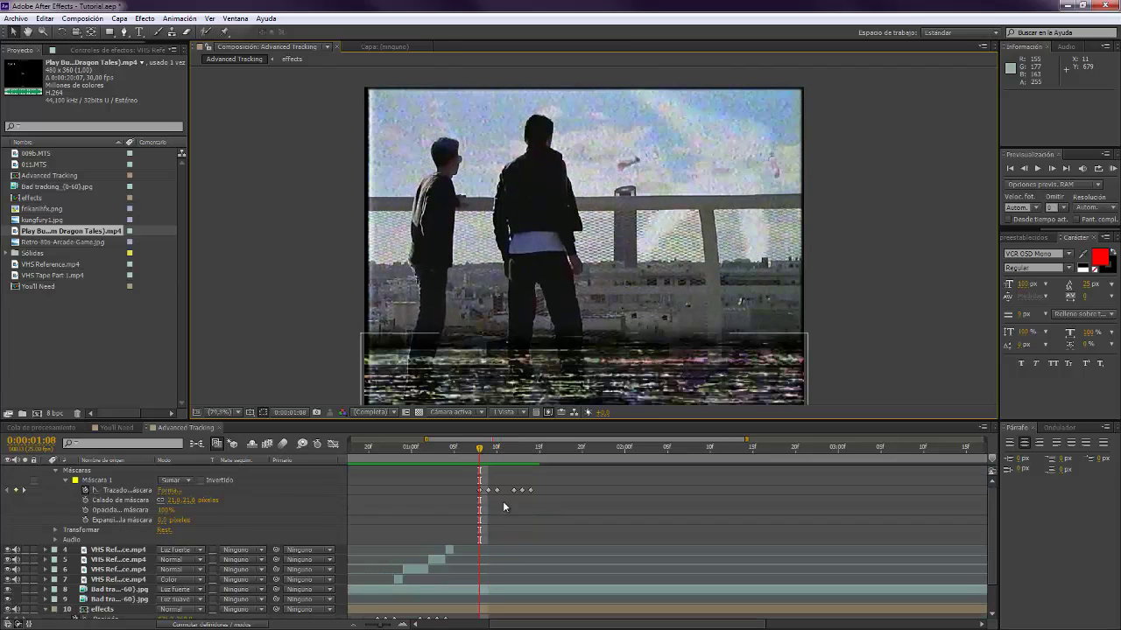
pyautogui.scroll(-1, 503, 506)
pyautogui.click(105, 604)
pyautogui.press('pageup')
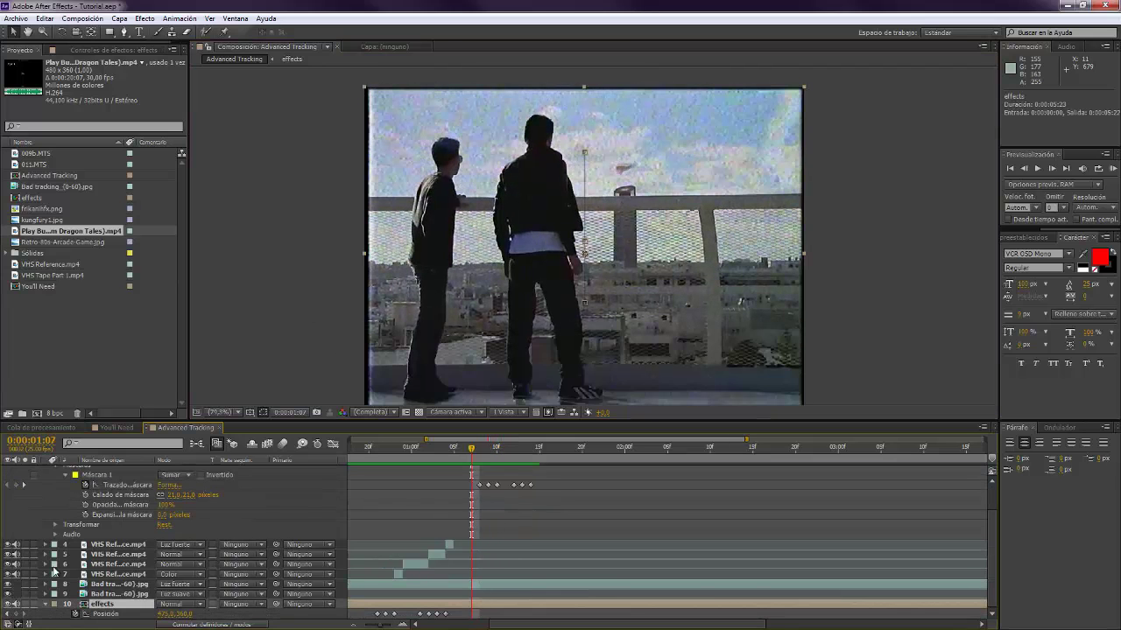
pyautogui.scroll(1, 64, 492)
pyautogui.click(49, 493)
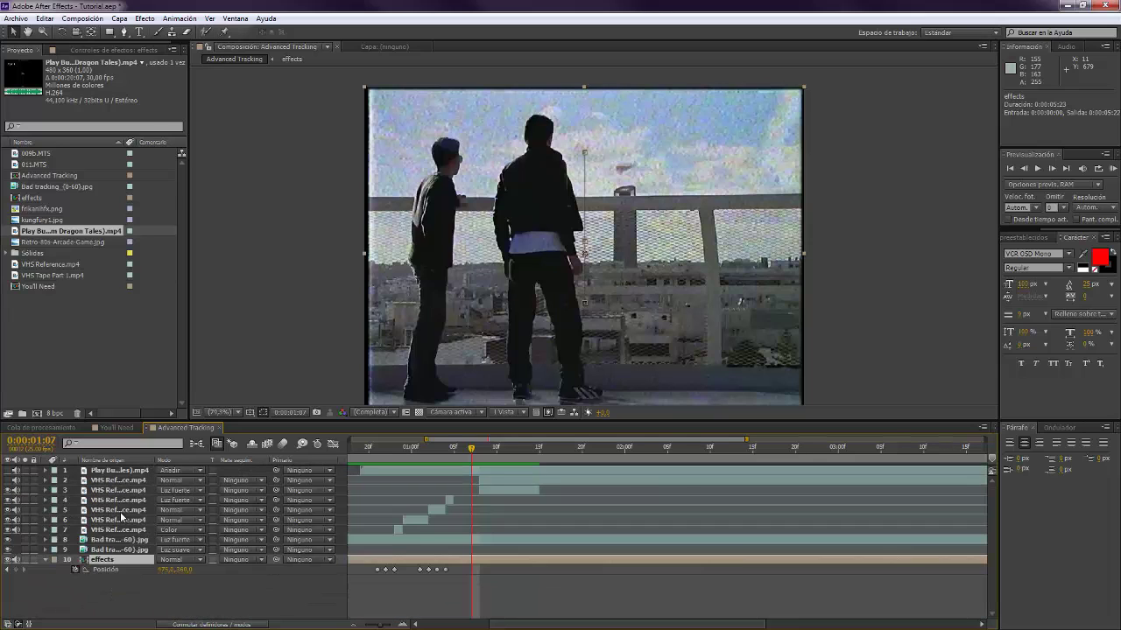
pyautogui.click(16, 569)
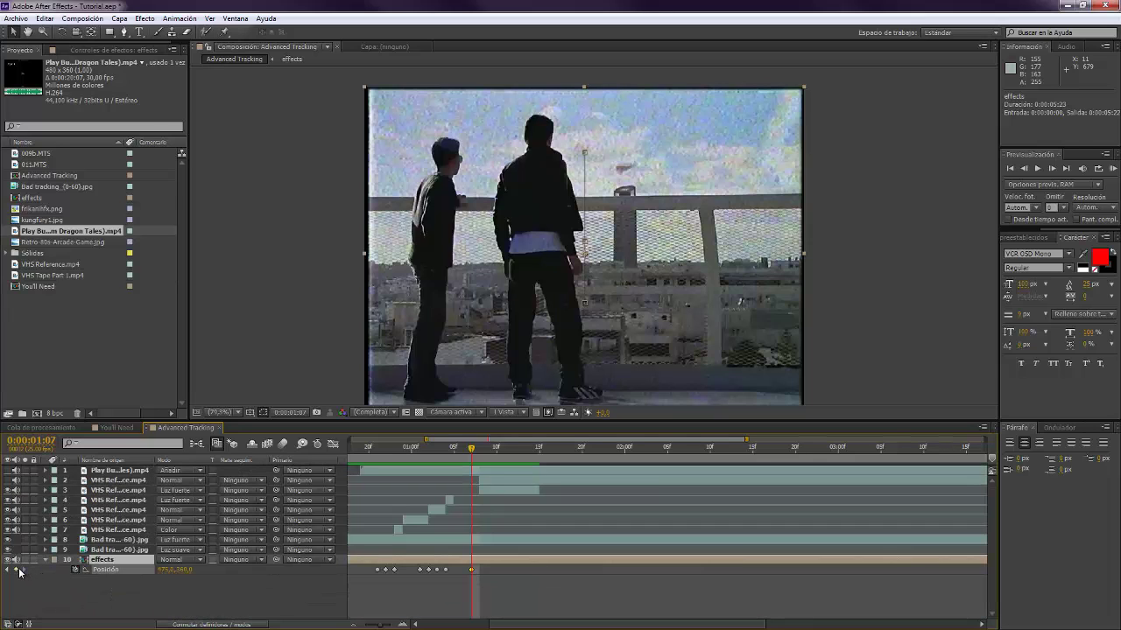
pyautogui.press('space')
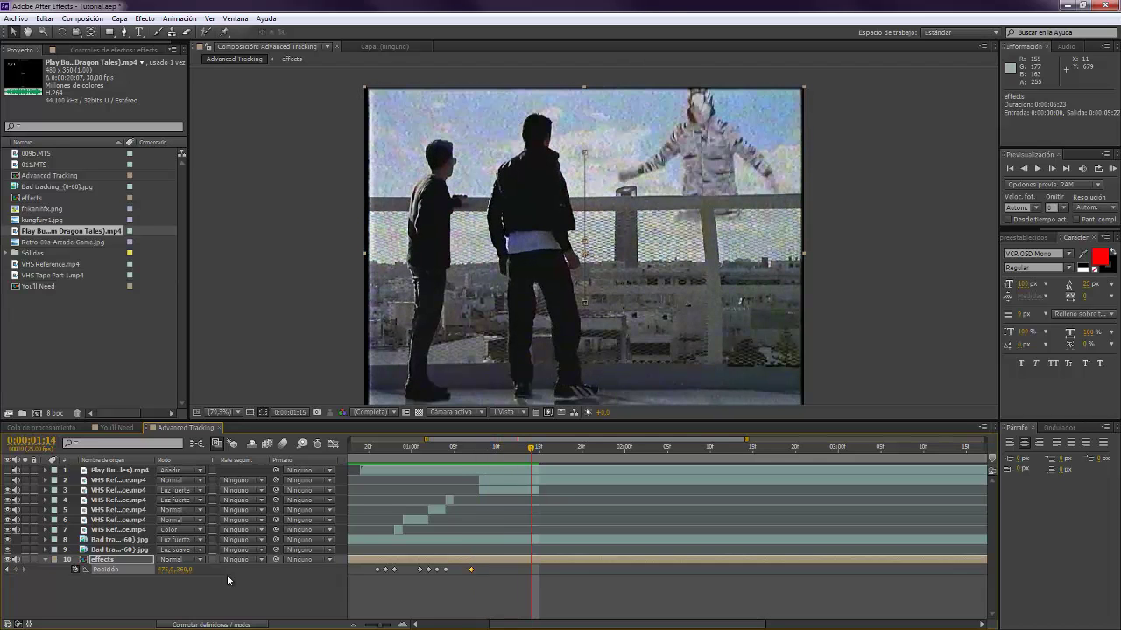
# Keyframe the effects layer's vertical position to jump up at 0:00:01:08 and down to 427.6 at 0:00:01:09
pyautogui.click(474, 450)
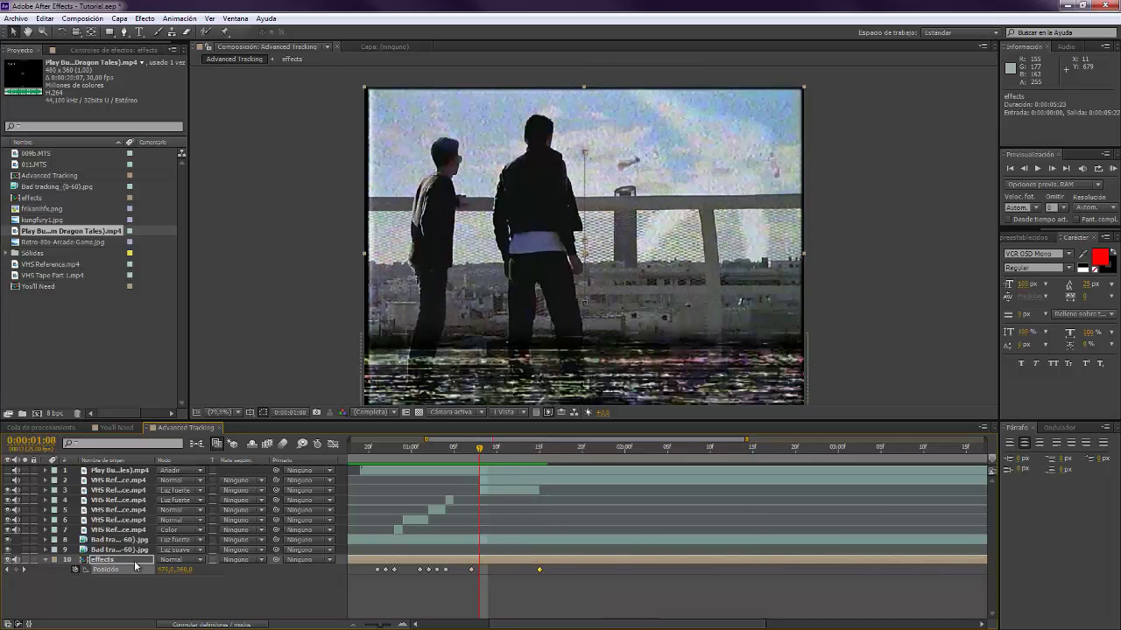
pyautogui.moveTo(164, 564); pyautogui.dragTo(131, 549)
pyautogui.press('pagedown')
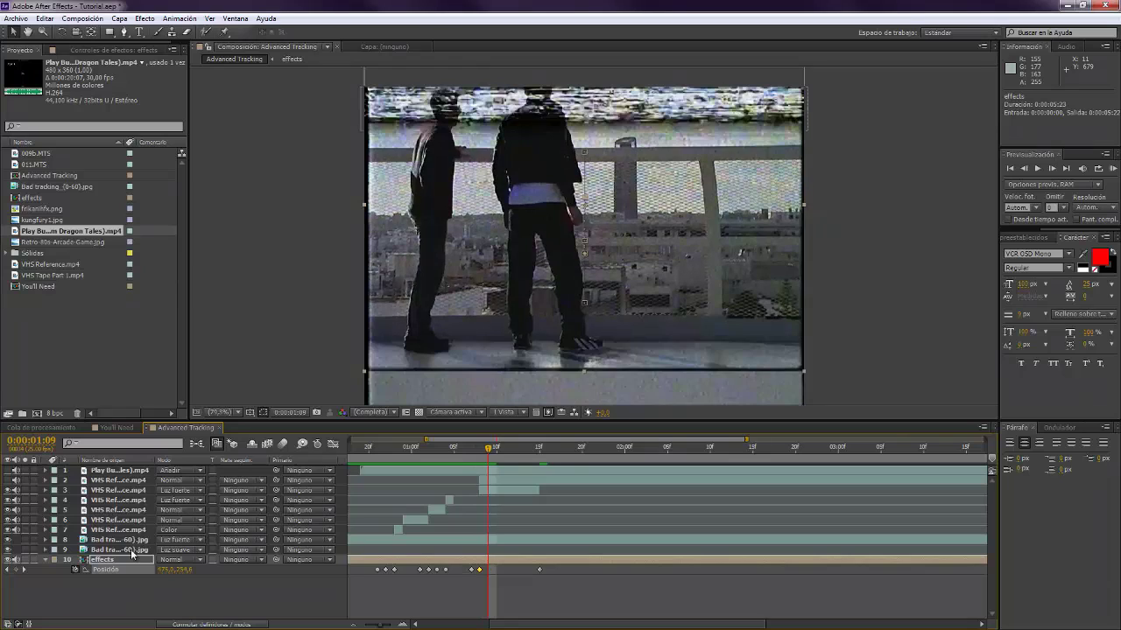
pyautogui.click(192, 573)
pyautogui.moveTo(193, 575); pyautogui.dragTo(278, 573)
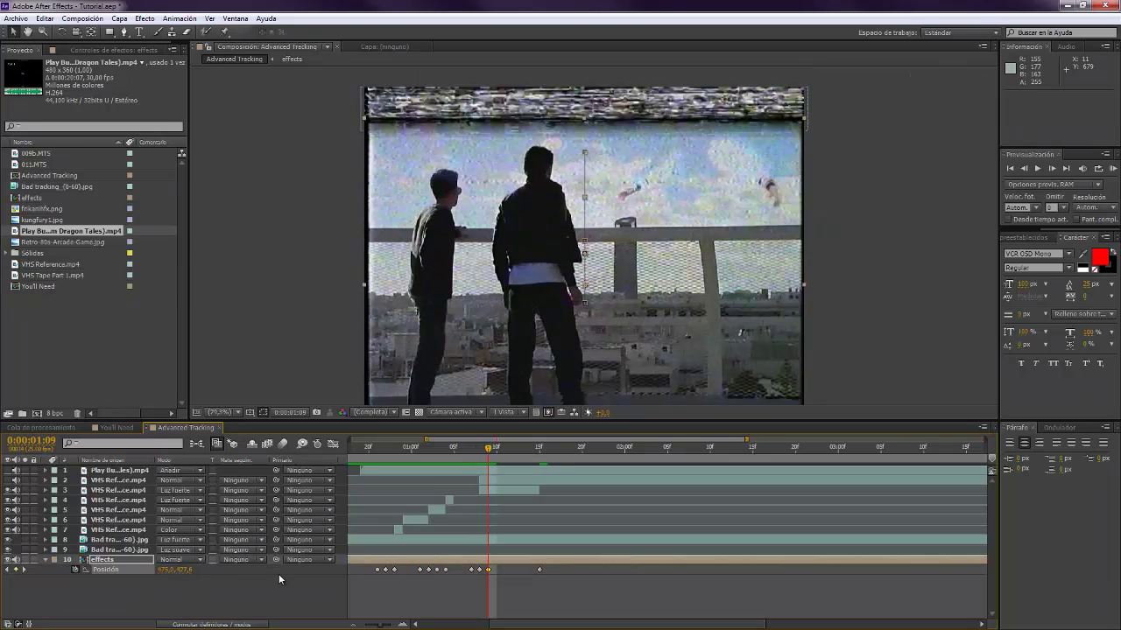
pyautogui.press('pagedown')
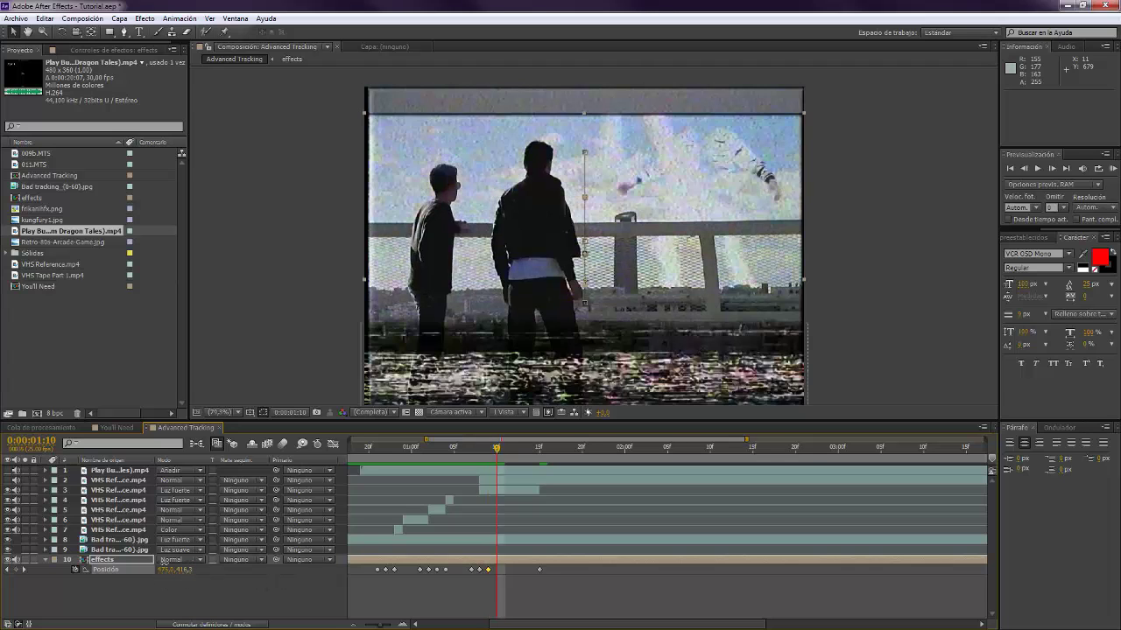
# Keyframe the effects layer's vertical position to 279.3 at 0:00:01:10 and 376.7 at 0:00:01:13, and review the jumps up to 0:00:01:16
pyautogui.moveTo(163, 561); pyautogui.dragTo(102, 548)
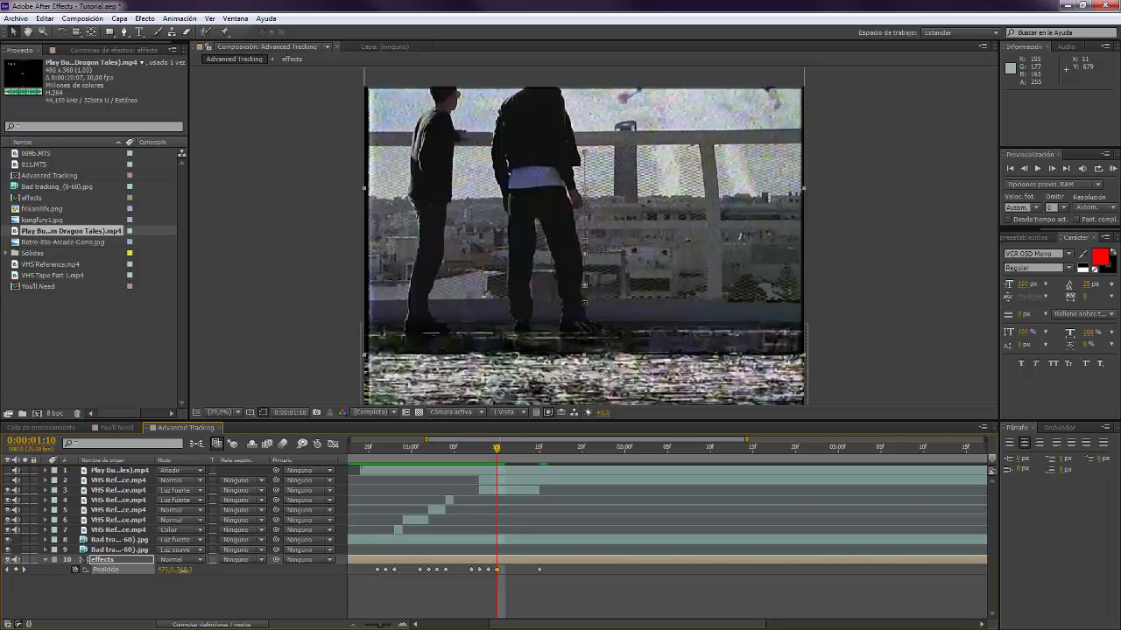
pyautogui.moveTo(183, 571); pyautogui.dragTo(214, 576)
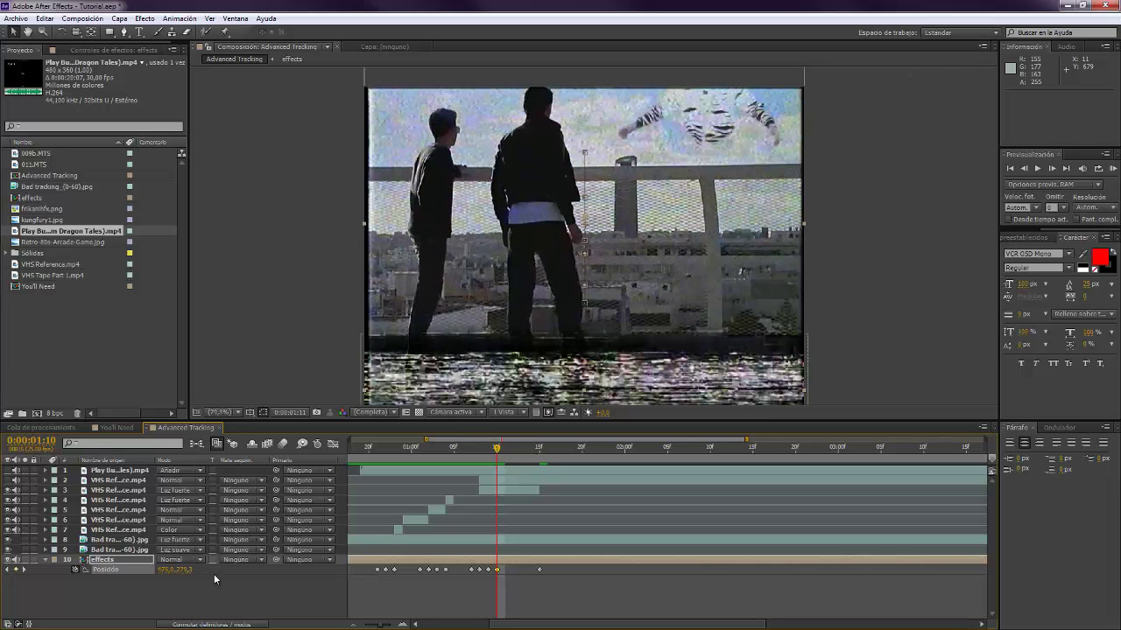
pyautogui.press('pagedown')
pyautogui.press('pagedown')
pyautogui.press('pagedown')
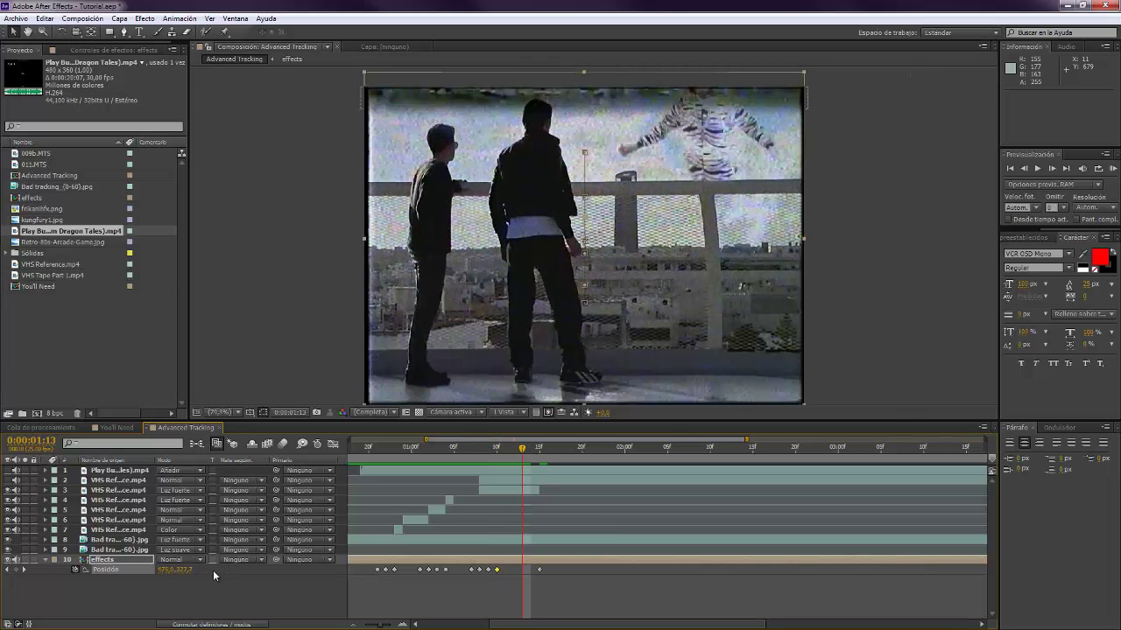
pyautogui.press('pagedown')
pyautogui.press('pageup')
pyautogui.moveTo(186, 573); pyautogui.dragTo(212, 573)
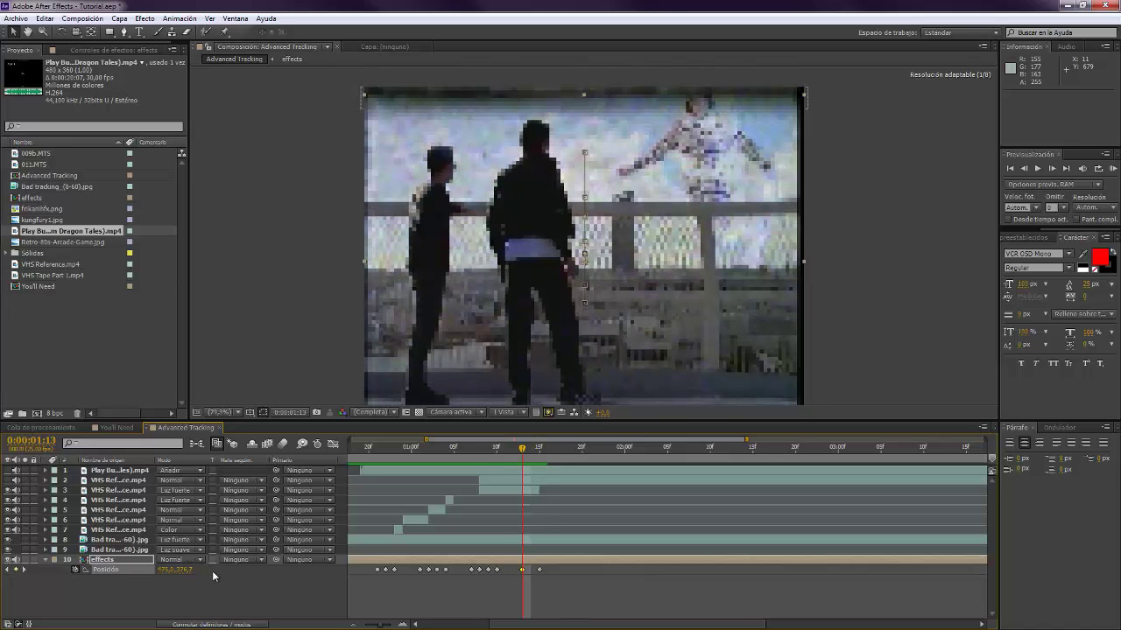
pyautogui.press('pagedown')
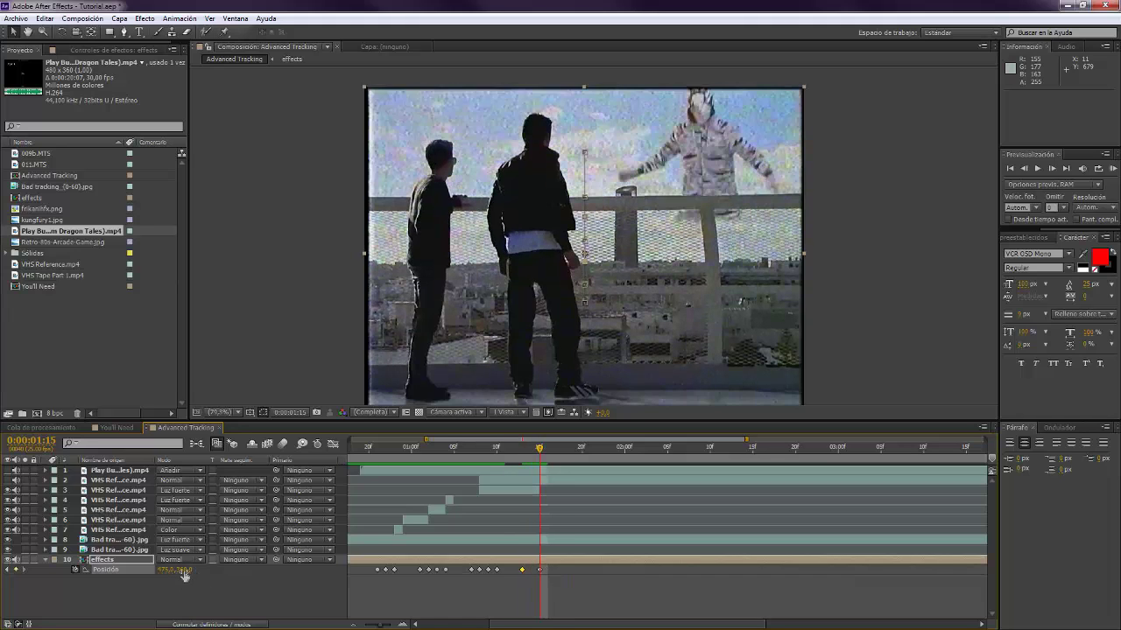
pyautogui.press('pageup')
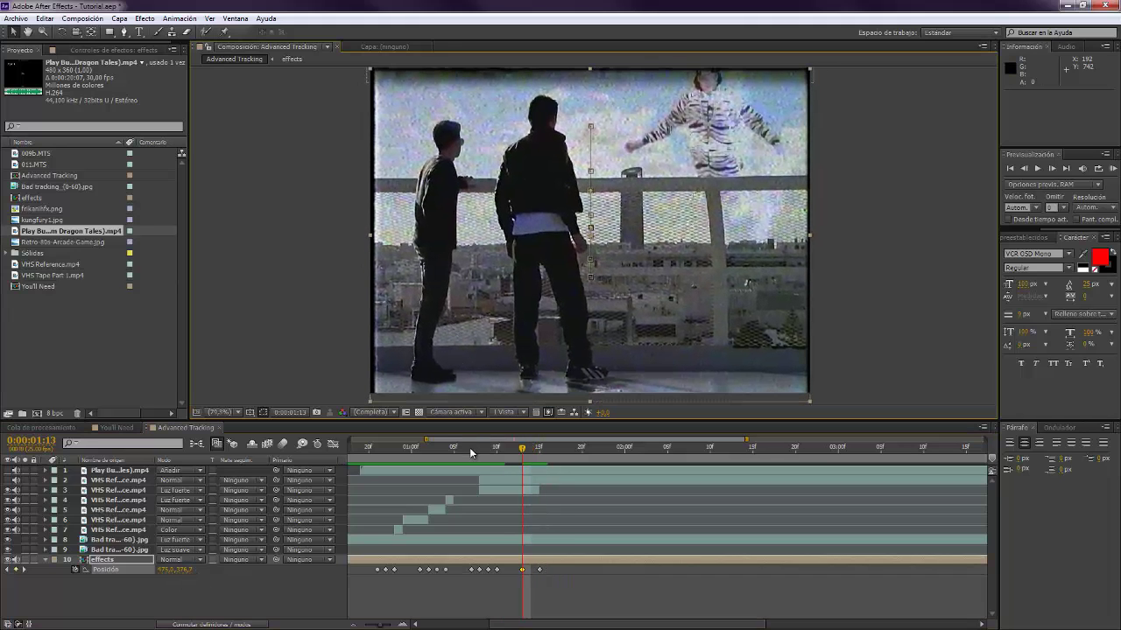
pyautogui.moveTo(470, 448); pyautogui.dragTo(547, 450)
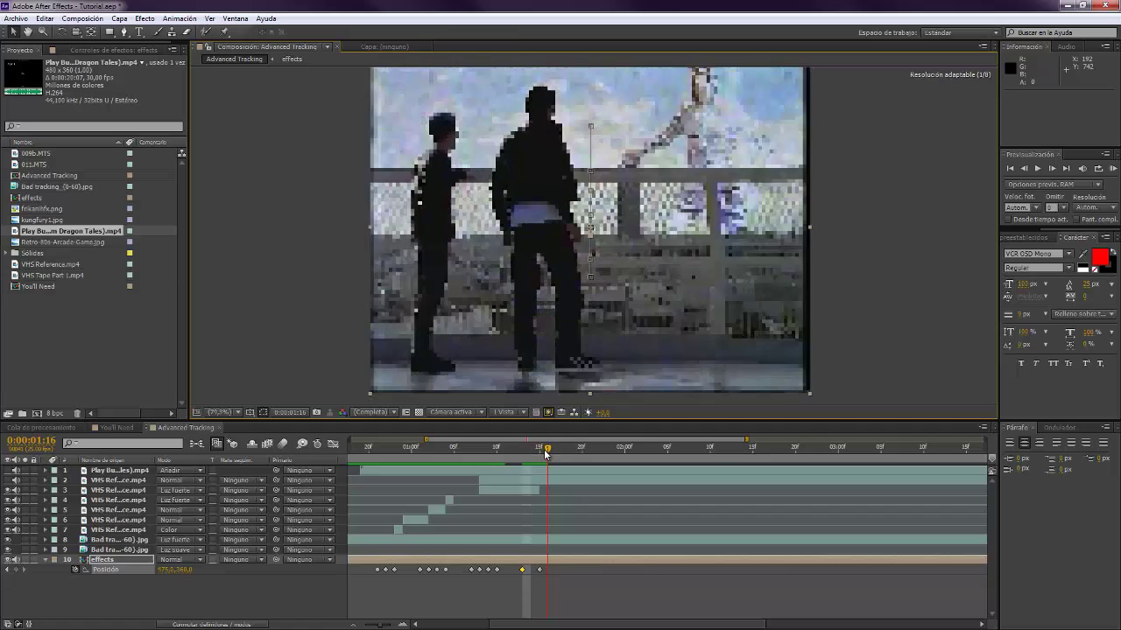
# Add a full-composition black solid layer above all the other layers
pyautogui.click(120, 18)
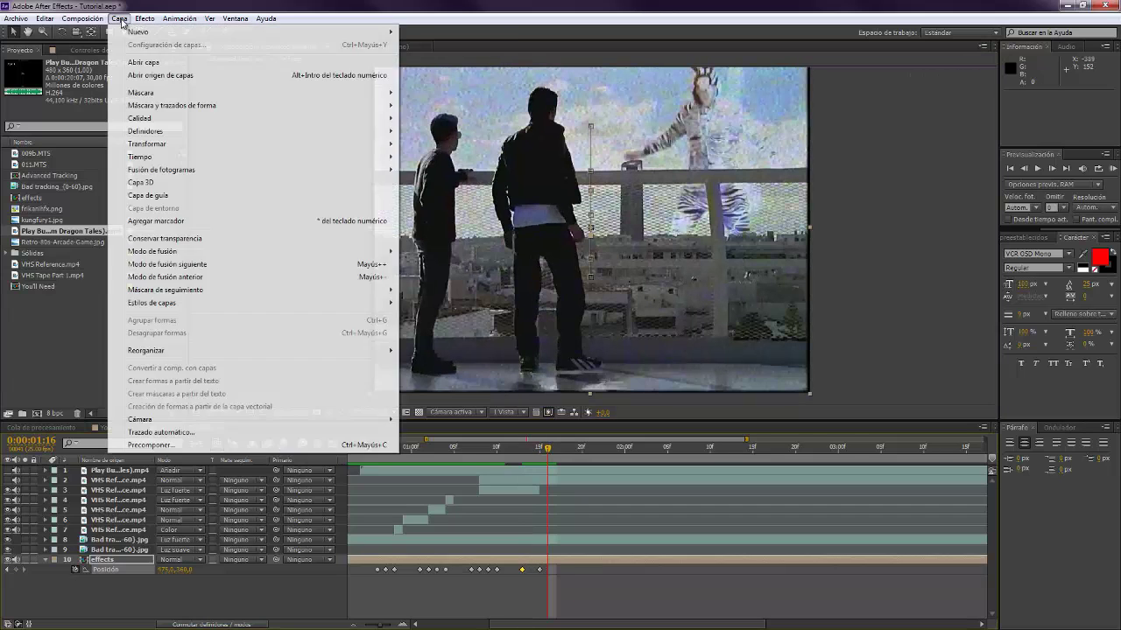
pyautogui.click(109, 5)
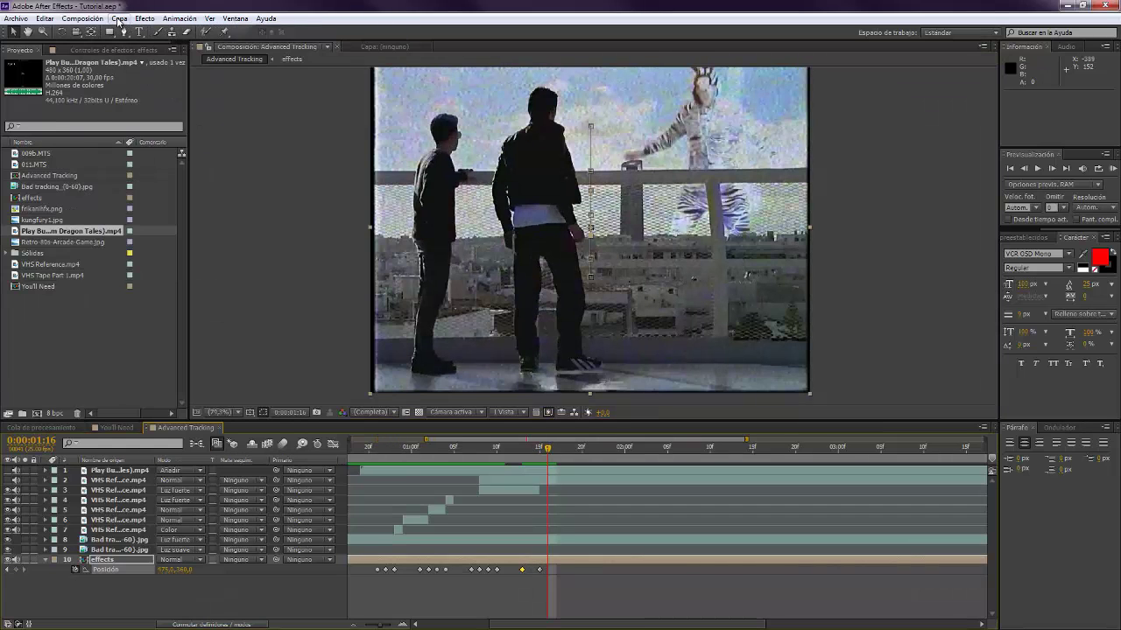
pyautogui.click(120, 19)
pyautogui.moveTo(157, 31)
pyautogui.click(463, 52)
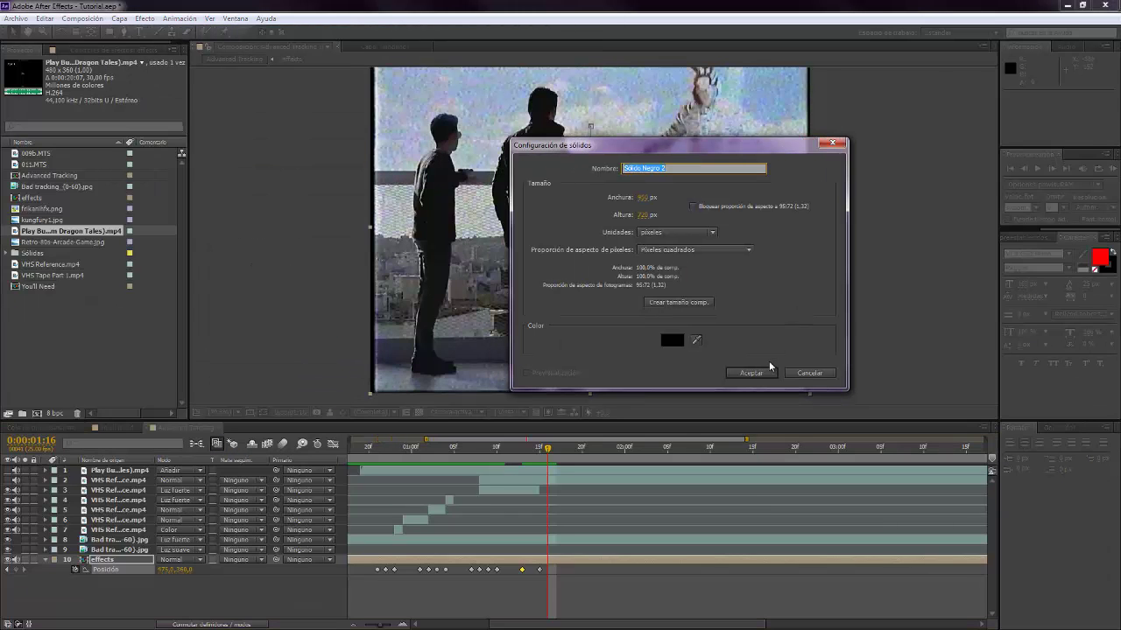
pyautogui.click(751, 372)
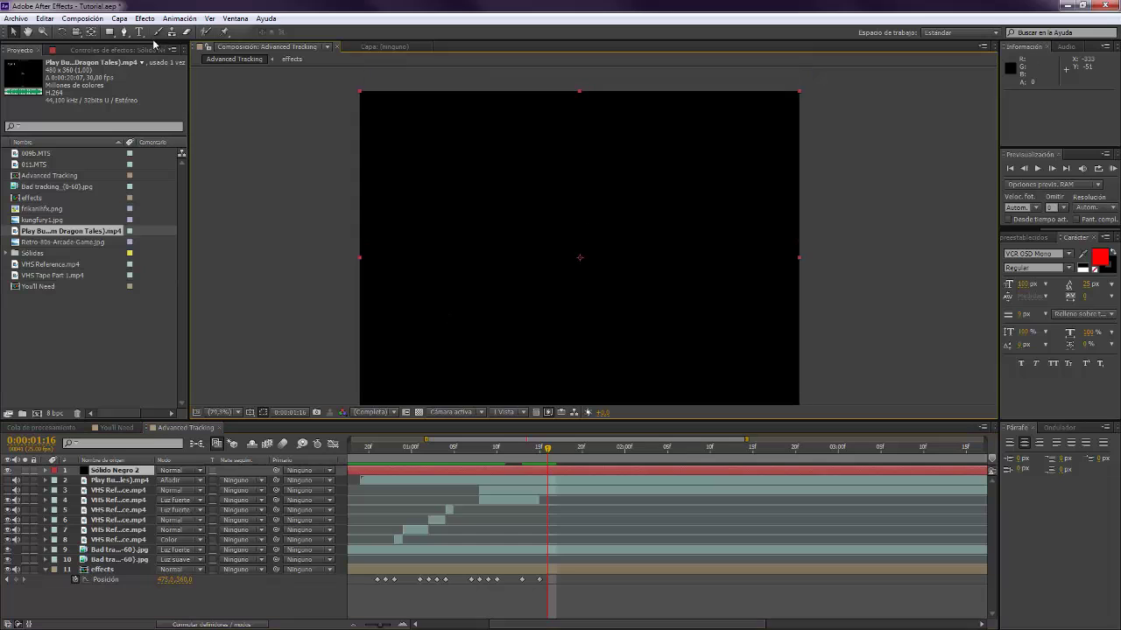
# Set up a second new solid at composition size with the bright green colour 00F006
pyautogui.click(119, 18)
pyautogui.moveTo(147, 28)
pyautogui.click(472, 42)
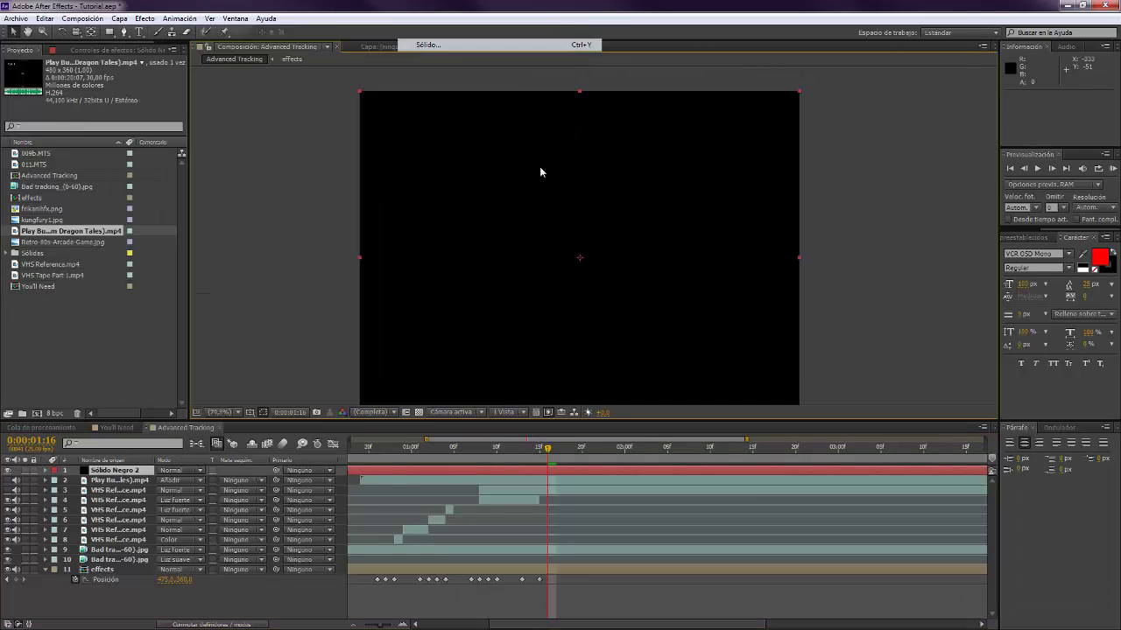
pyautogui.click(667, 339)
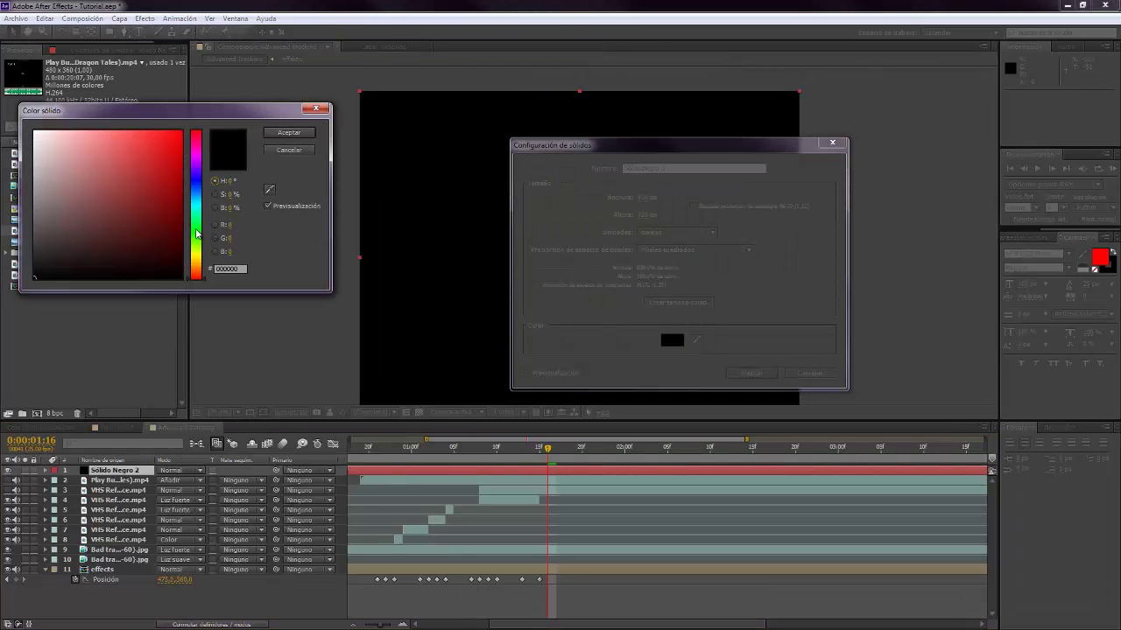
pyautogui.click(197, 234)
pyautogui.click(181, 138)
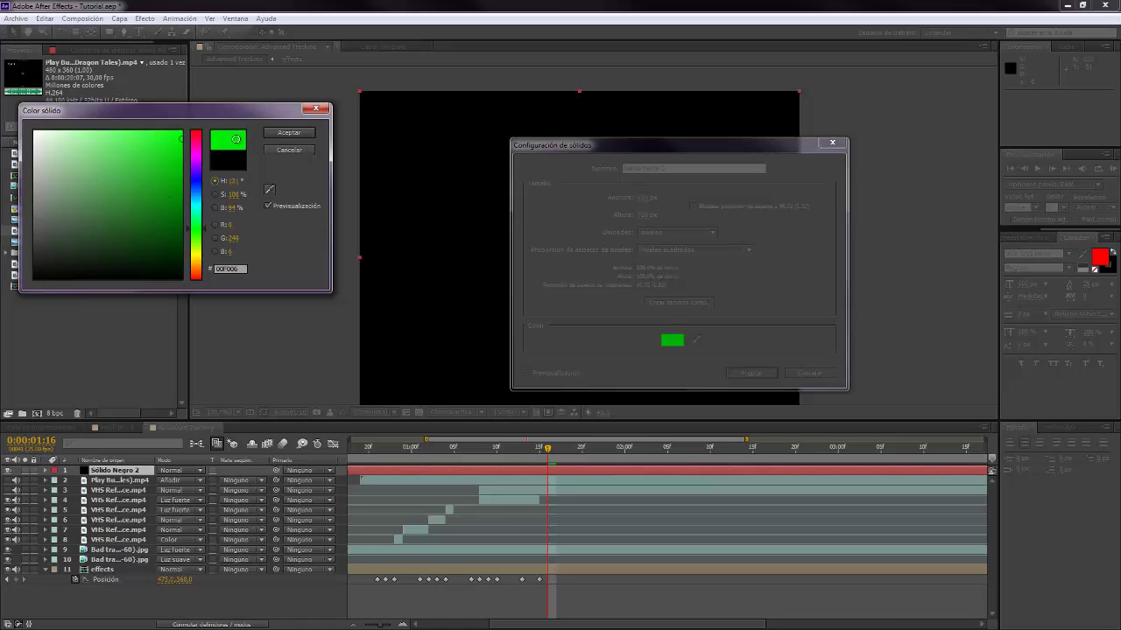
pyautogui.click(290, 133)
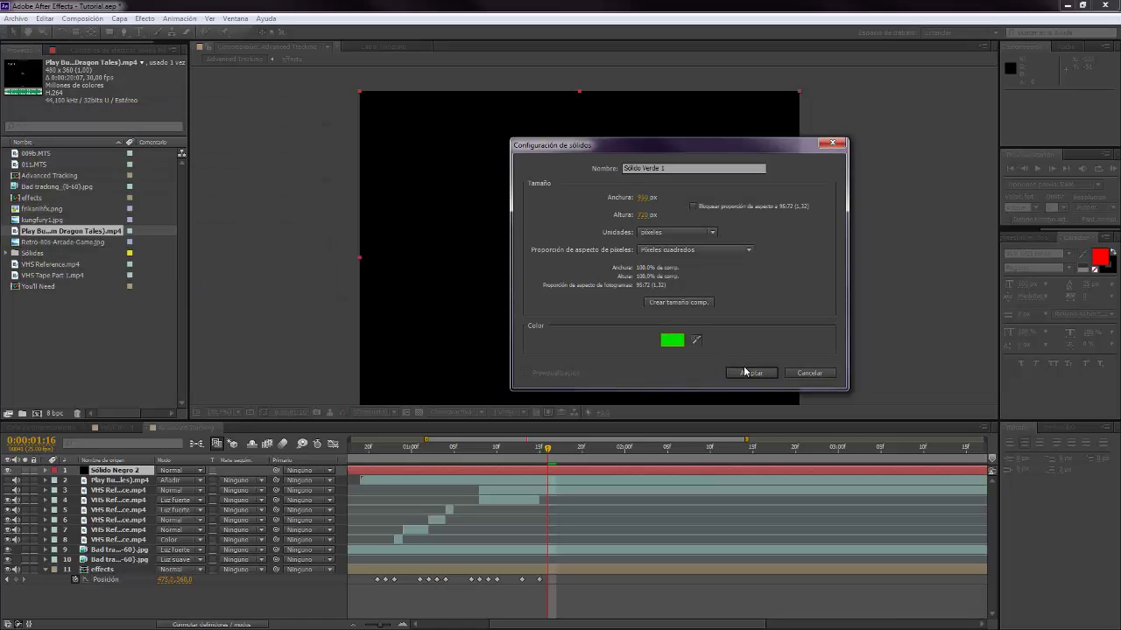
# Create the green solid and mask it to a horizontal band across the upper half, extending past both sides of the frame
pyautogui.click(748, 374)
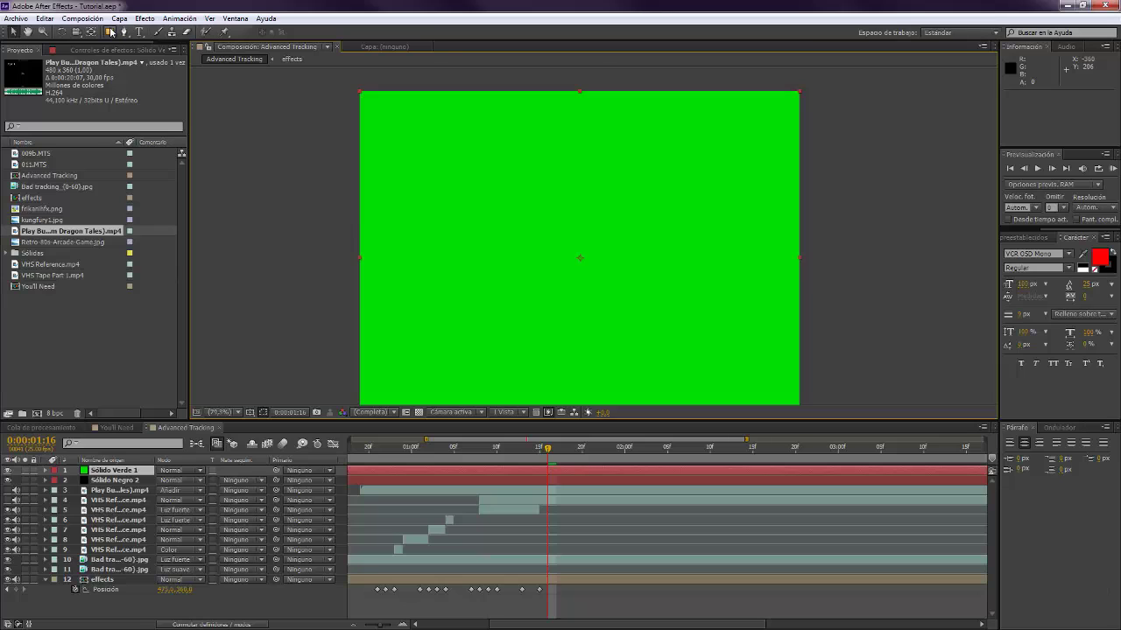
pyautogui.moveTo(327, 165); pyautogui.dragTo(853, 238)
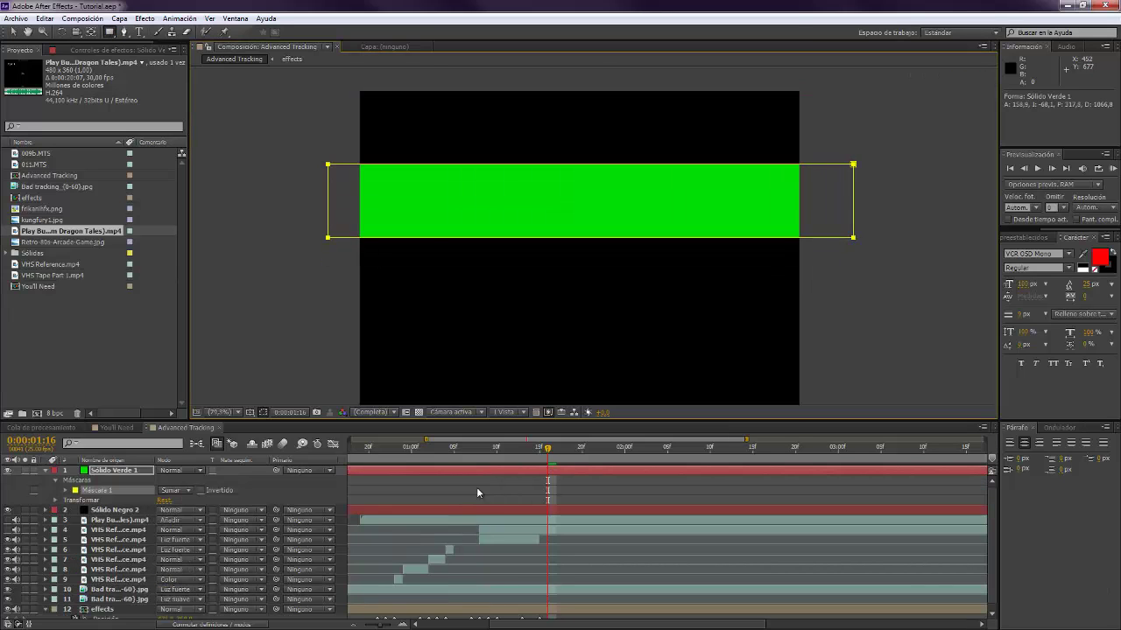
# Precompose the green and black solids into a new composition named colorxd
pyautogui.click(521, 509)
pyautogui.keyDown('ctrl'); pyautogui.click(529, 470); pyautogui.keyUp('ctrl')
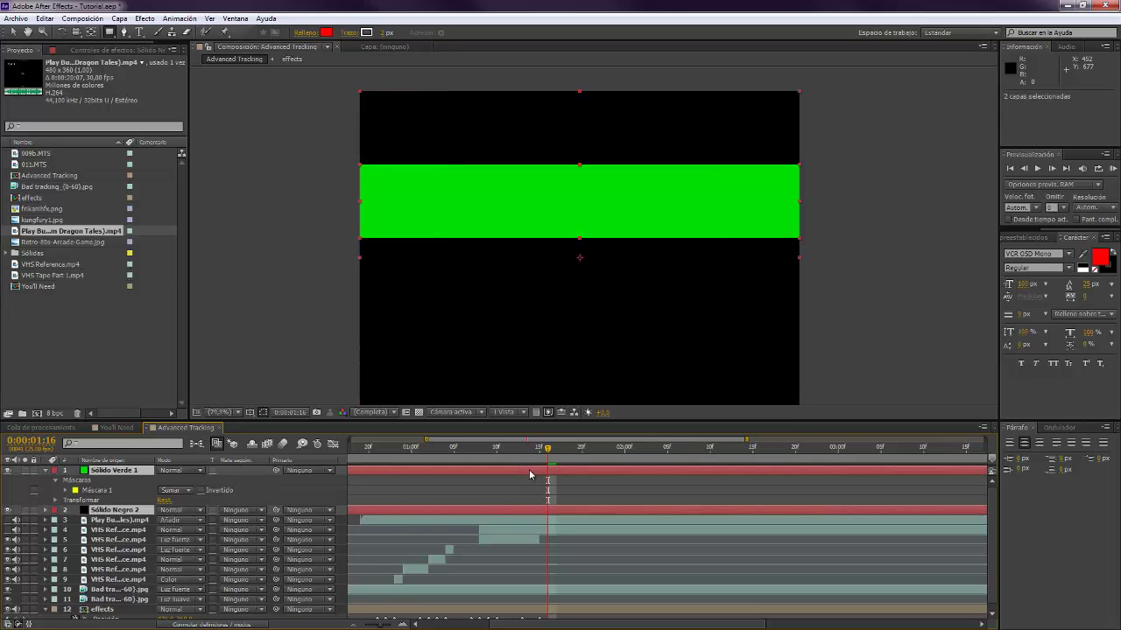
pyautogui.rightClick(528, 470)
pyautogui.click(595, 400)
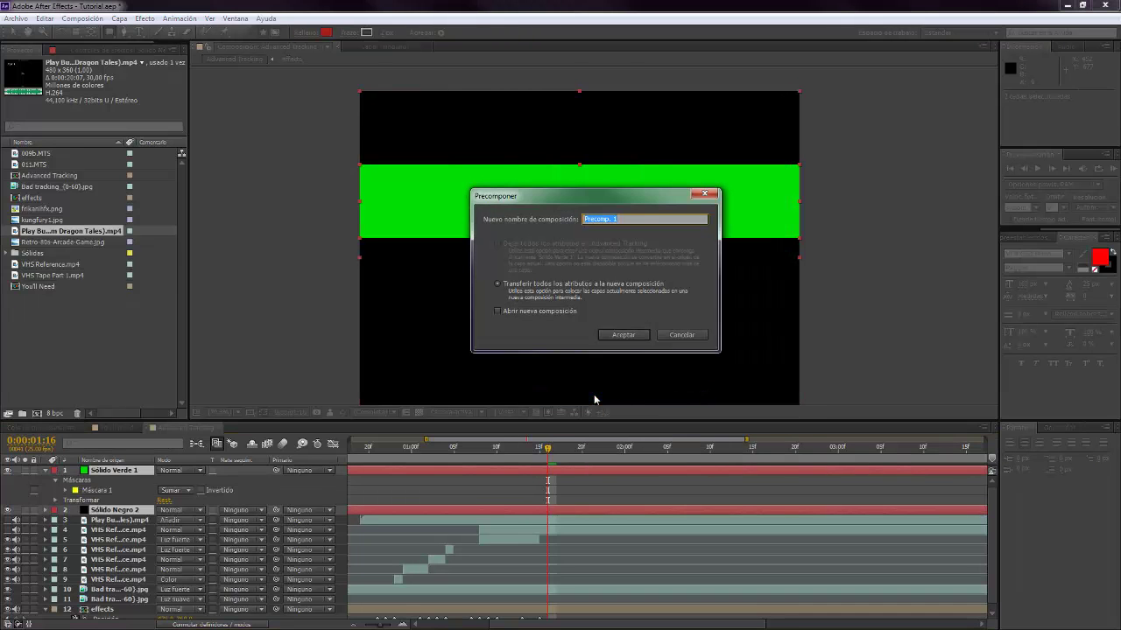
pyautogui.write('xd')
pyautogui.press('Return')
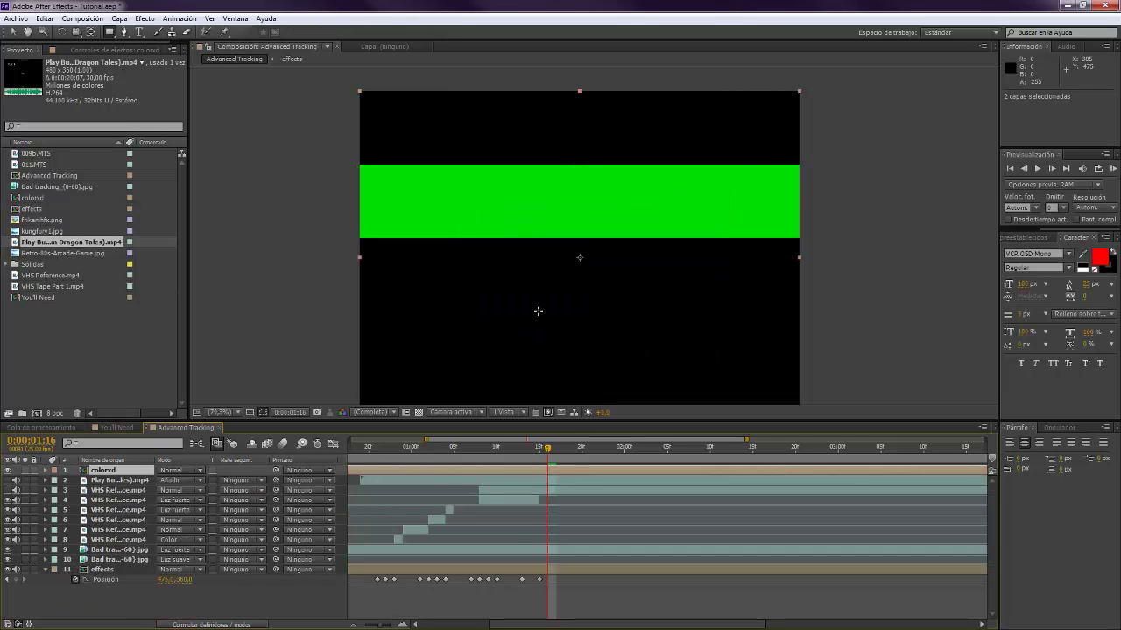
# Trim the colorxd layer to two frames, starting at 0:00:01:16 and ending before 0:00:01:18
pyautogui.hotkey('ctrl', 'shift', 'd')
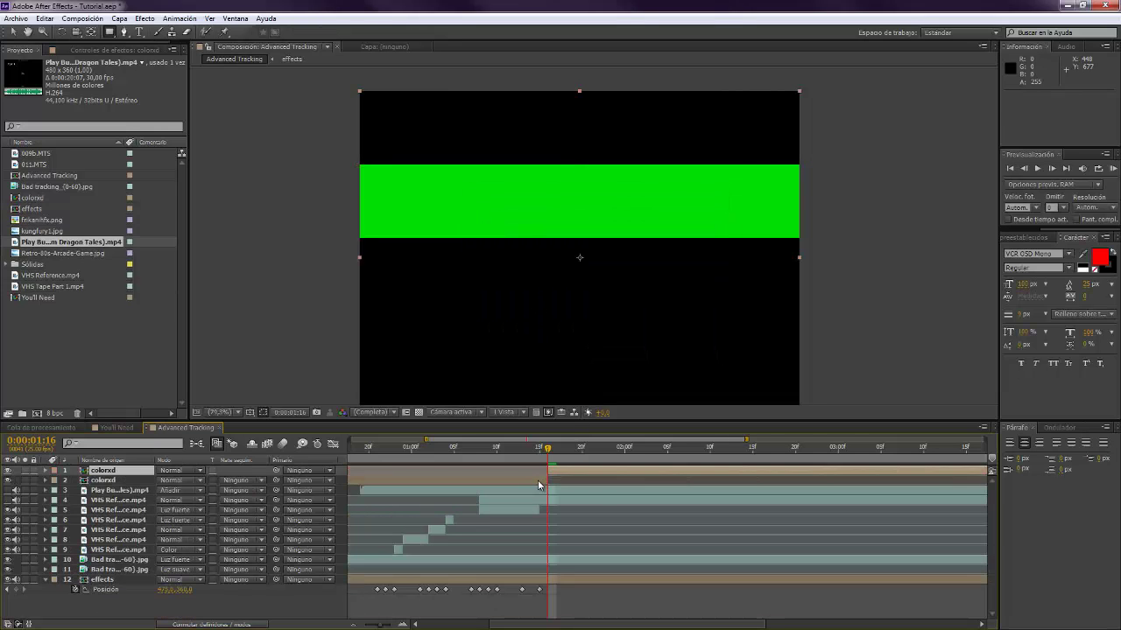
pyautogui.click(537, 480)
pyautogui.press('Delete')
pyautogui.click(583, 468)
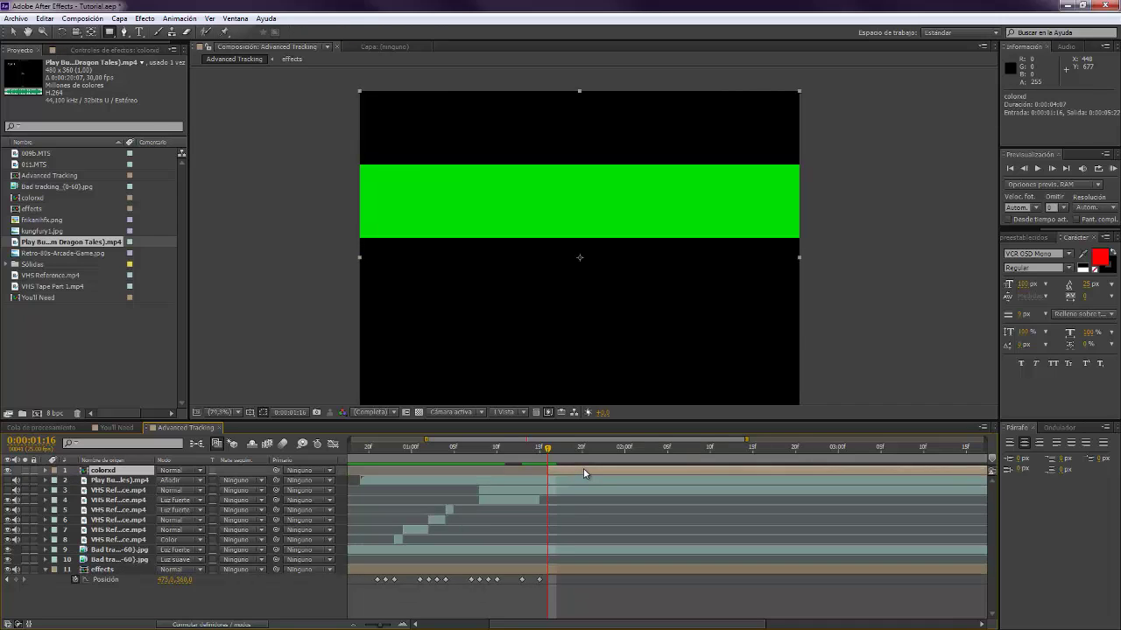
pyautogui.press('pagedown')
pyautogui.press('pagedown')
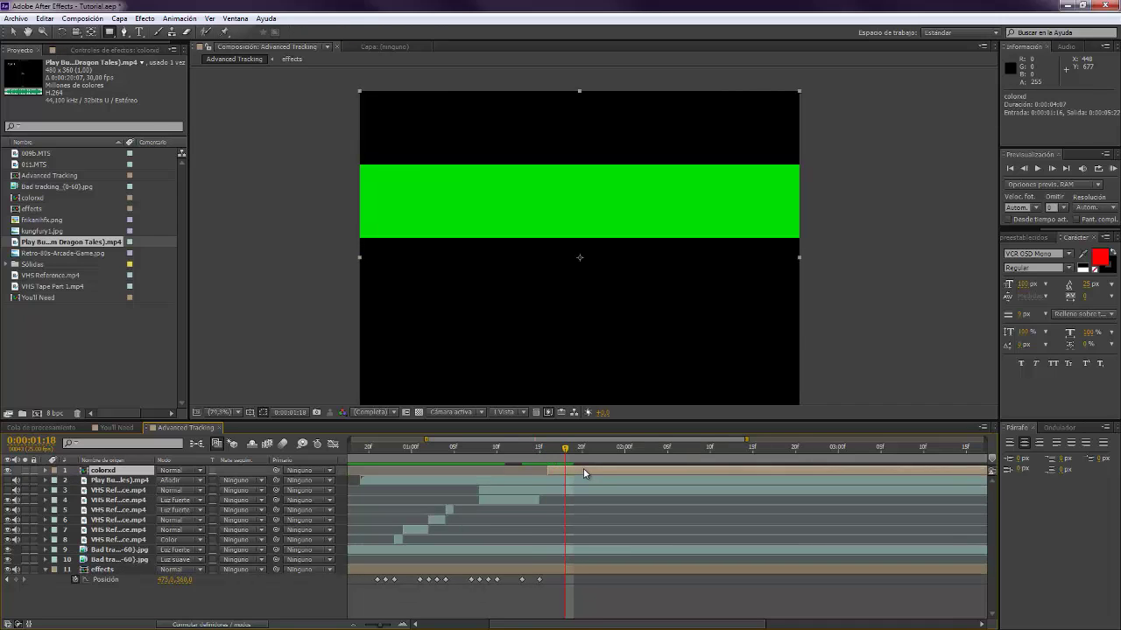
pyautogui.press('pageup')
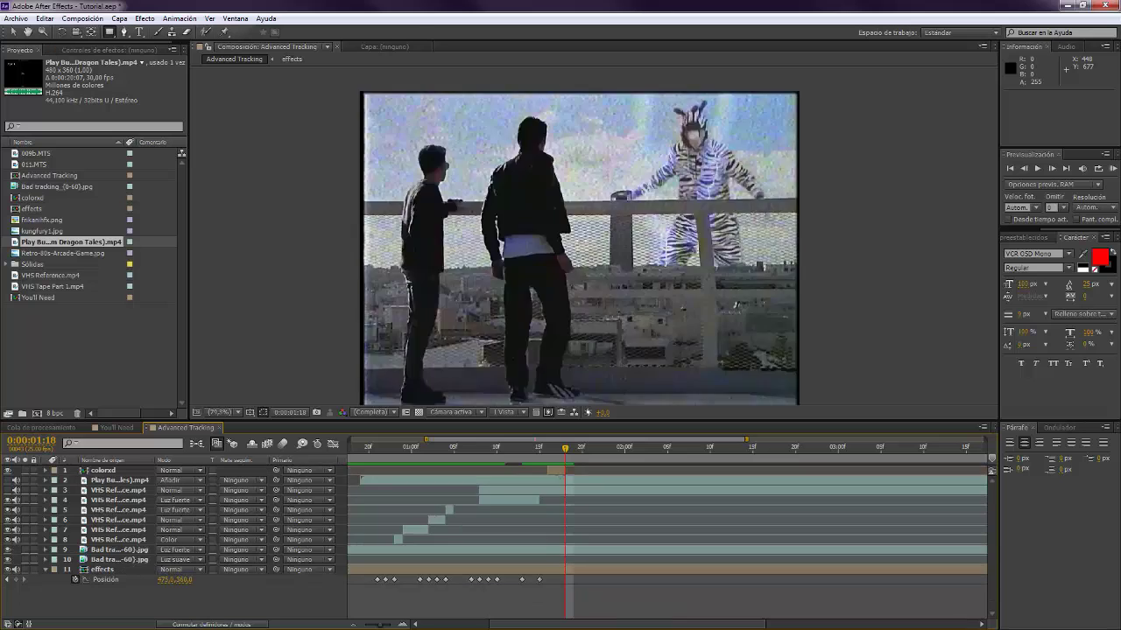
pyautogui.press('F2')
# Set the blending mode of the colorxd layer to Color
pyautogui.click(552, 468)
pyautogui.press('pageup')
pyautogui.click(186, 471)
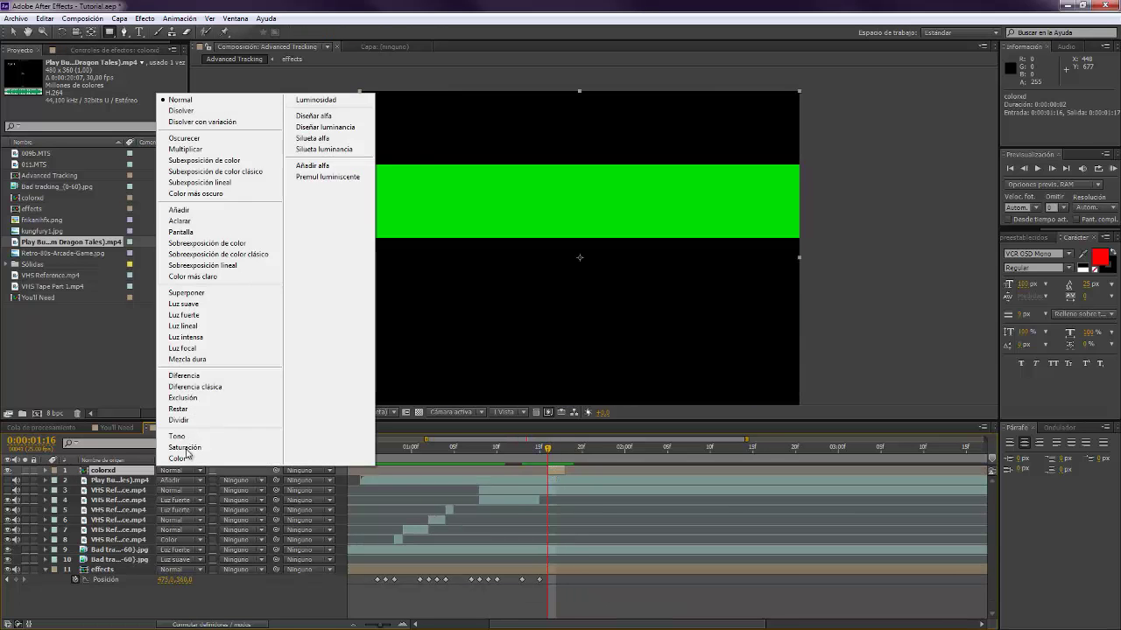
pyautogui.click(179, 459)
pyautogui.press('F2')
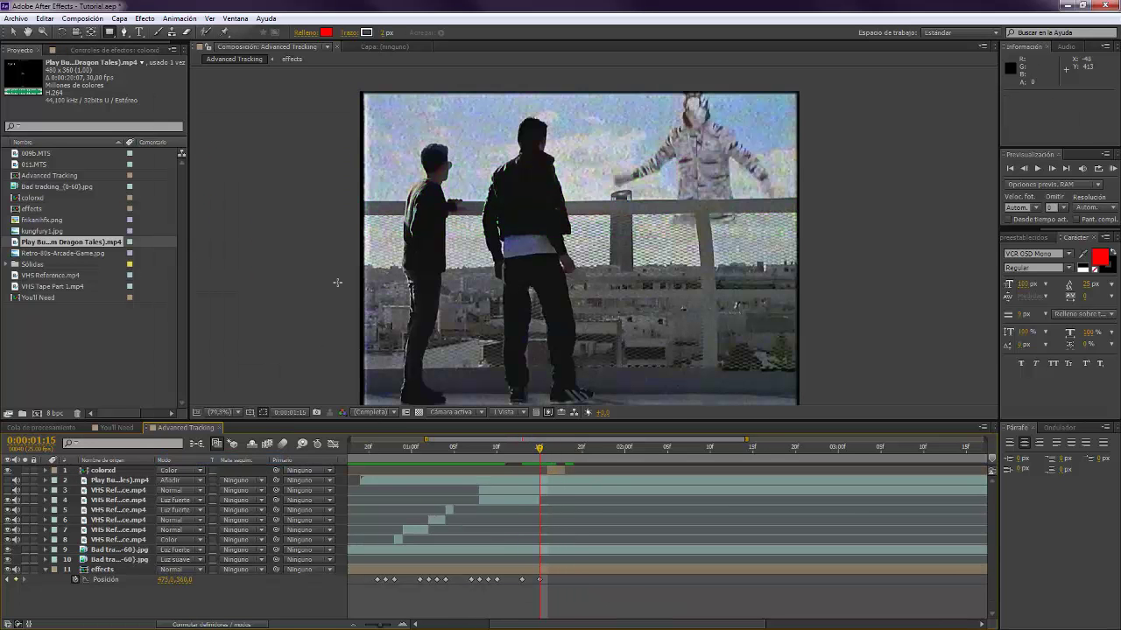
# Apply the Desenfoque rápido effect to the colorxd layer with a Difuminación of about 61
pyautogui.click(557, 467)
pyautogui.click(1024, 238)
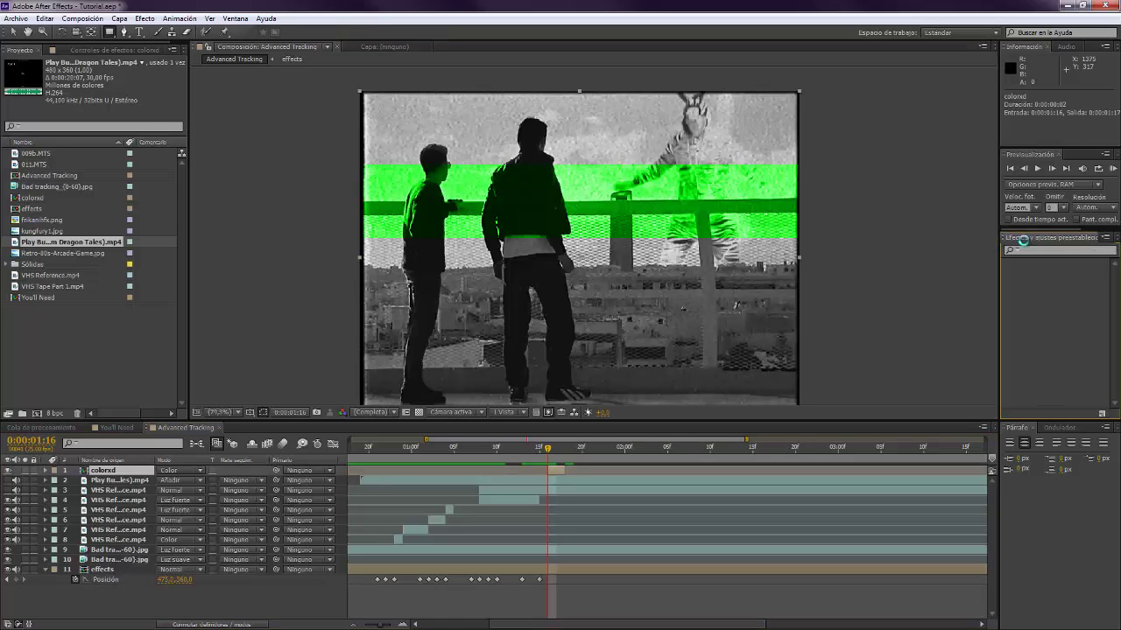
pyautogui.click(1040, 252)
pyautogui.write('ráp')
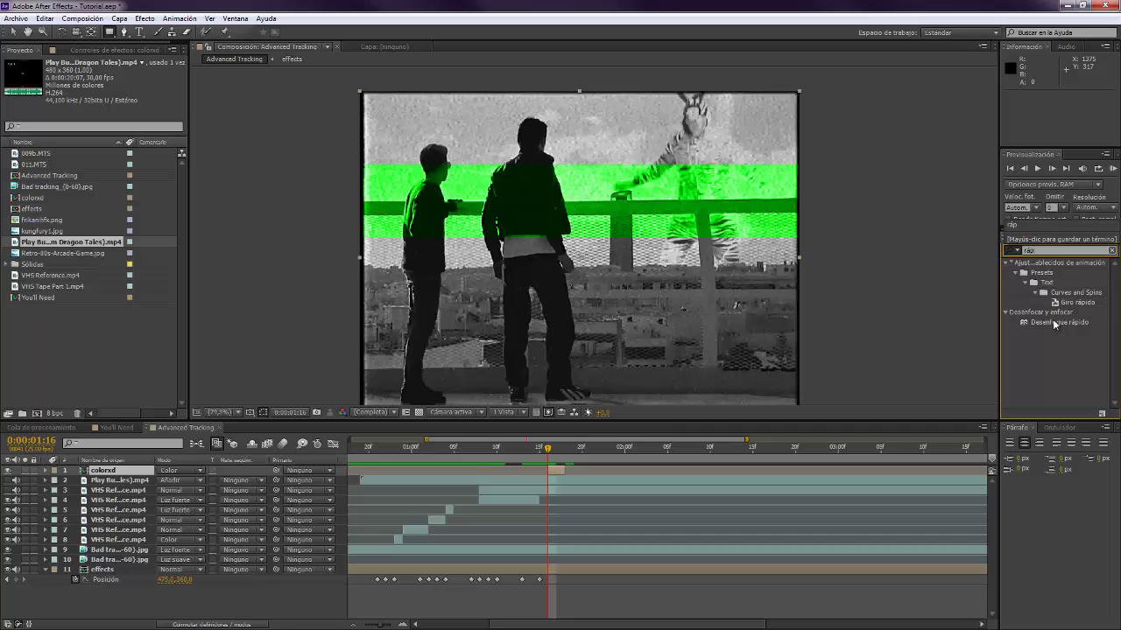
pyautogui.doubleClick(1055, 322)
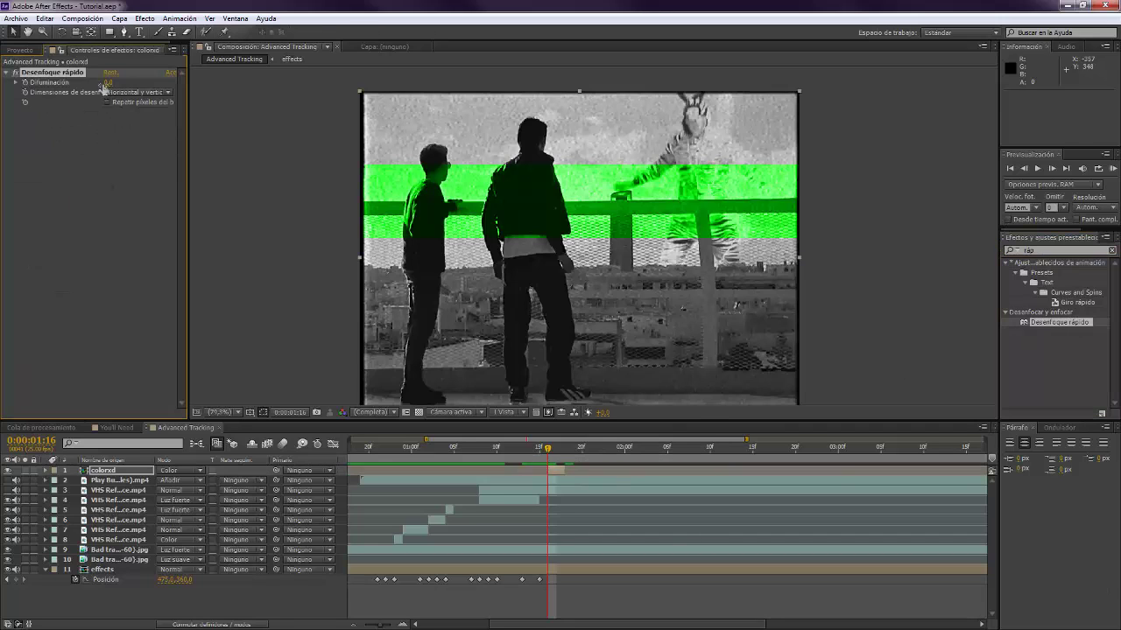
pyautogui.moveTo(112, 83); pyautogui.dragTo(140, 82)
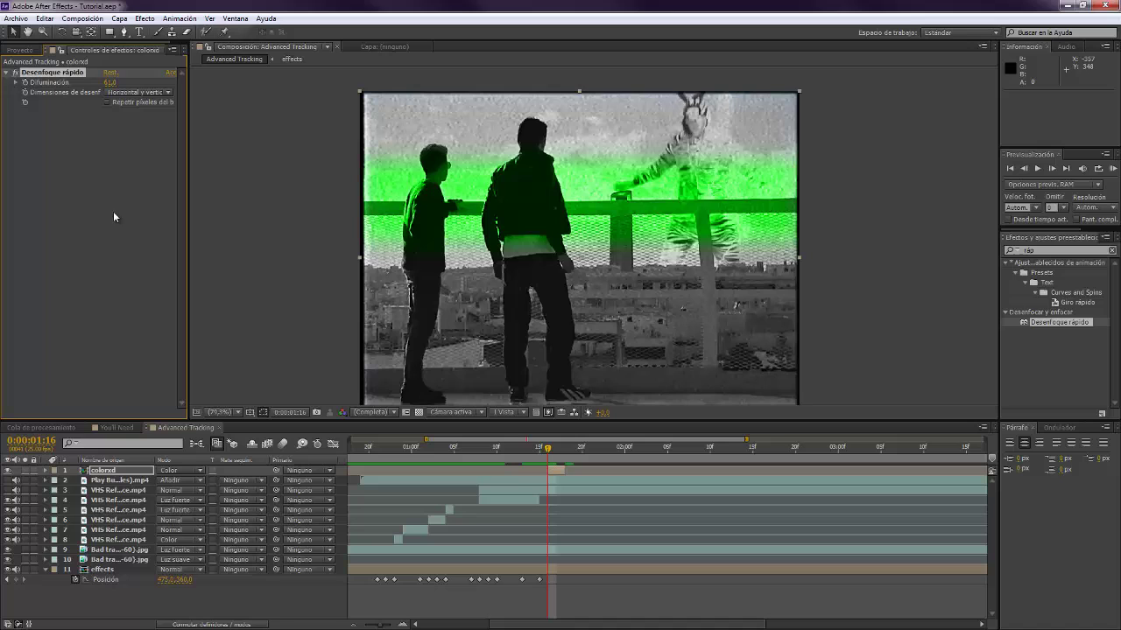
# Step through the frames around 0:00:01:17 to examine the blurred green color flash
pyautogui.click(254, 319)
pyautogui.press('pageup')
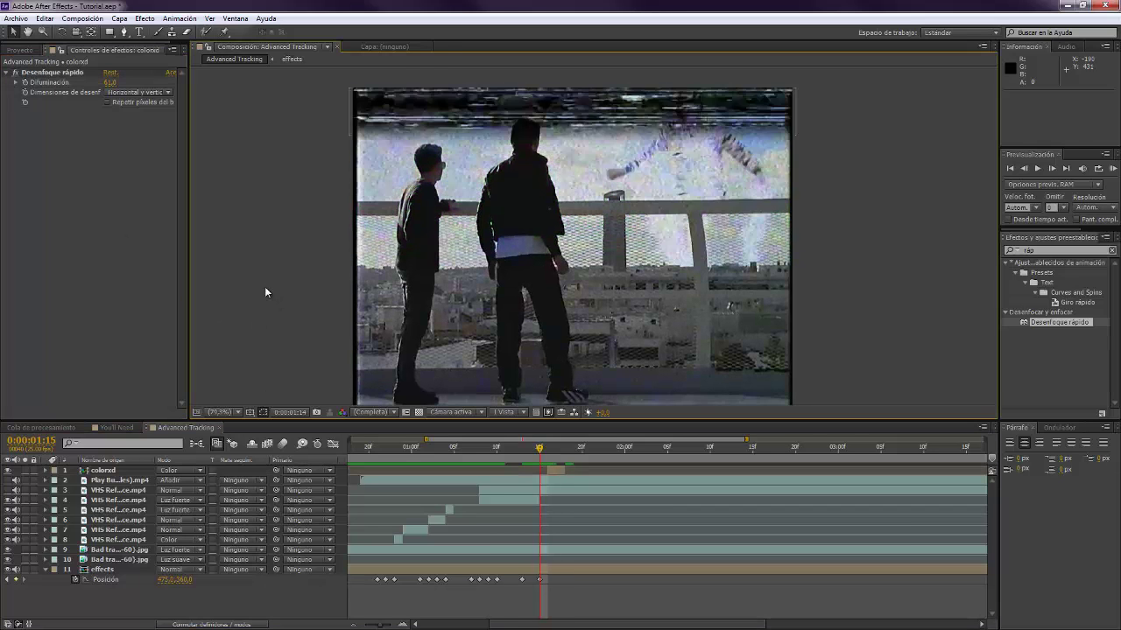
pyautogui.press('pagedown')
pyautogui.press('pagedown')
pyautogui.press('pagedown')
pyautogui.press('pagedown')
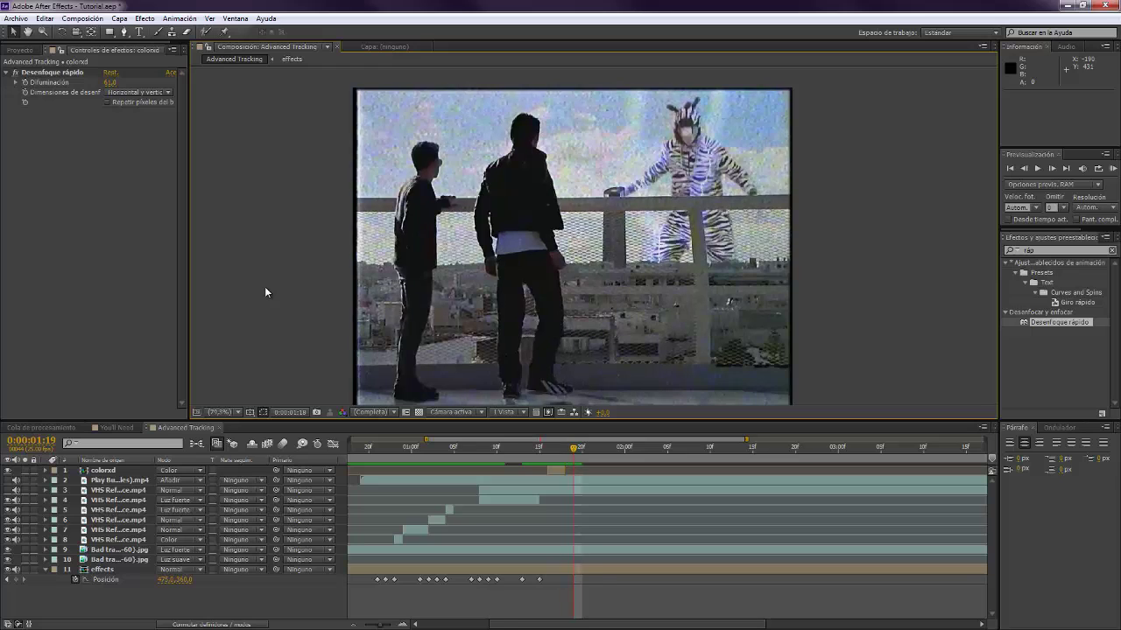
pyautogui.press('pageup')
pyautogui.press('pageup')
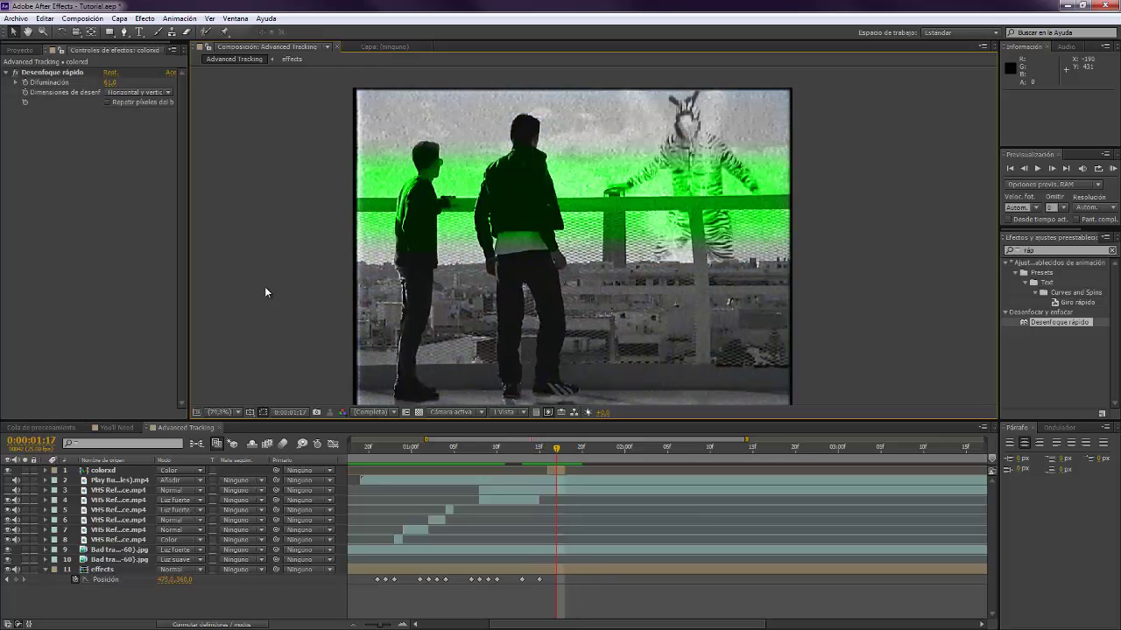
pyautogui.press('pagedown')
pyautogui.press('pageup')
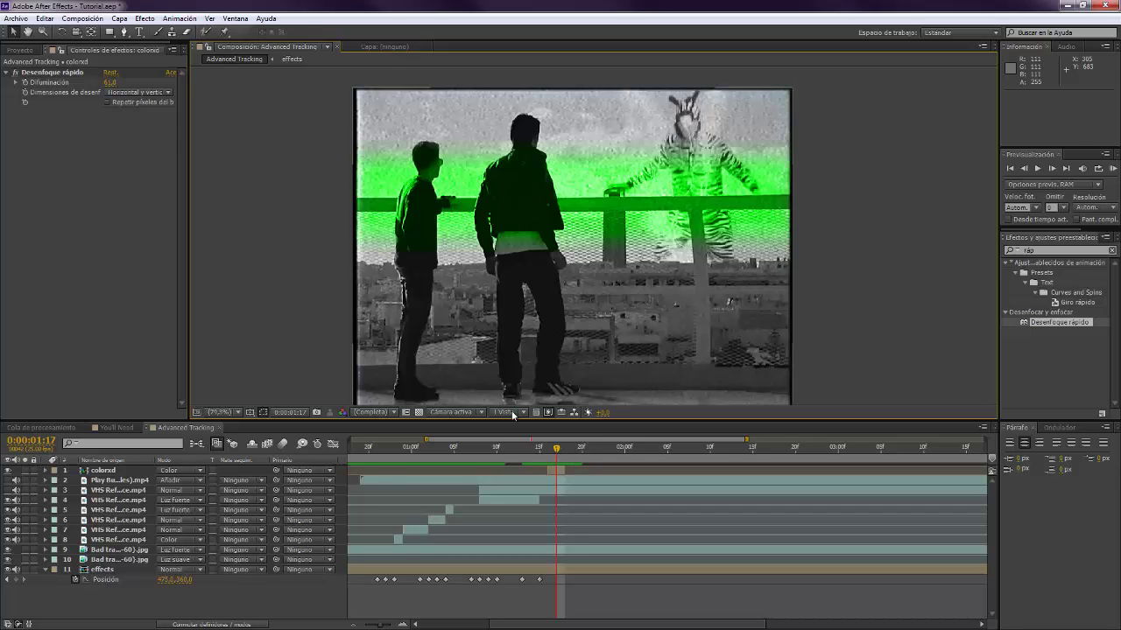
# Temporarily show the hidden VHS reference layer at 0:00:01:20 to examine its tape distortion, and hide it again
pyautogui.moveTo(461, 451); pyautogui.dragTo(575, 457)
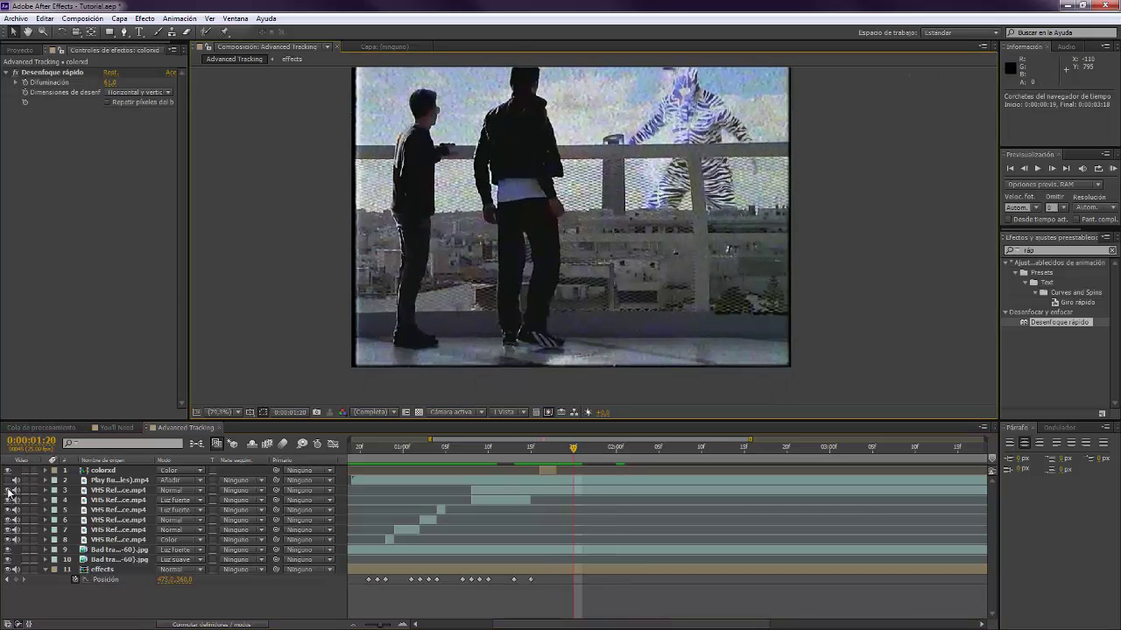
pyautogui.click(9, 490)
pyautogui.click(9, 491)
pyautogui.click(8, 481)
pyautogui.click(9, 480)
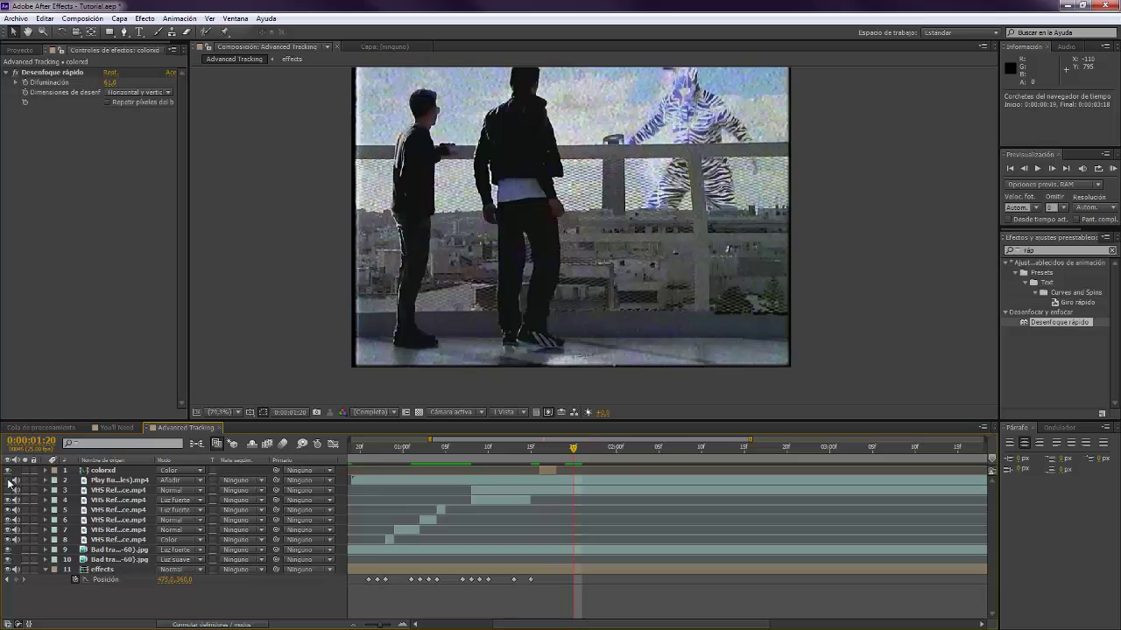
pyautogui.click(8, 490)
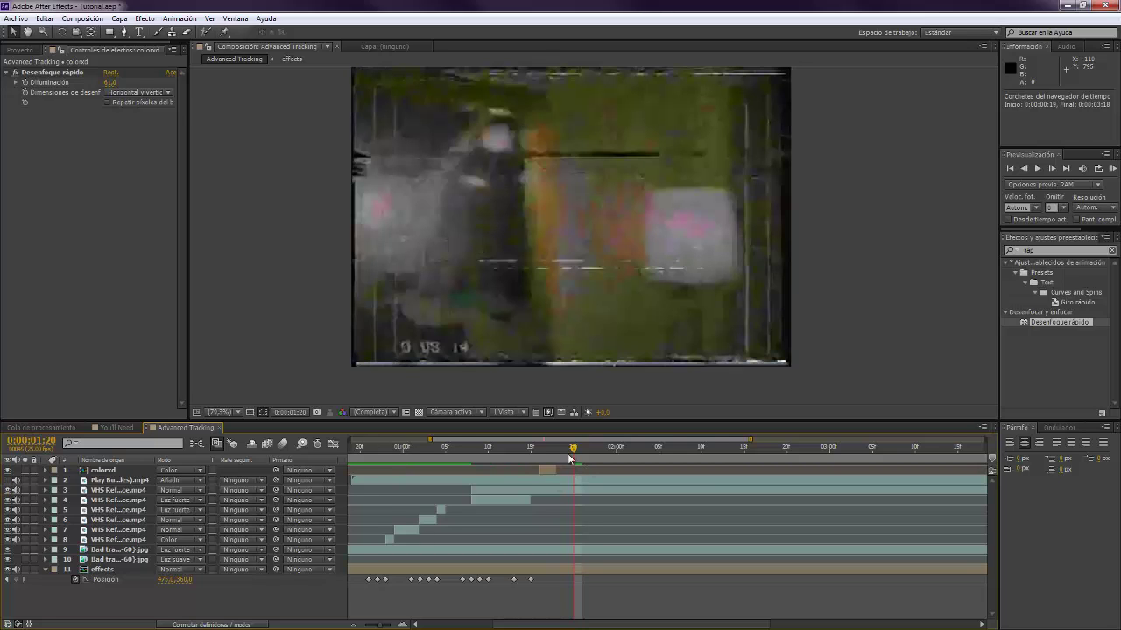
pyautogui.moveTo(582, 454); pyautogui.dragTo(573, 454)
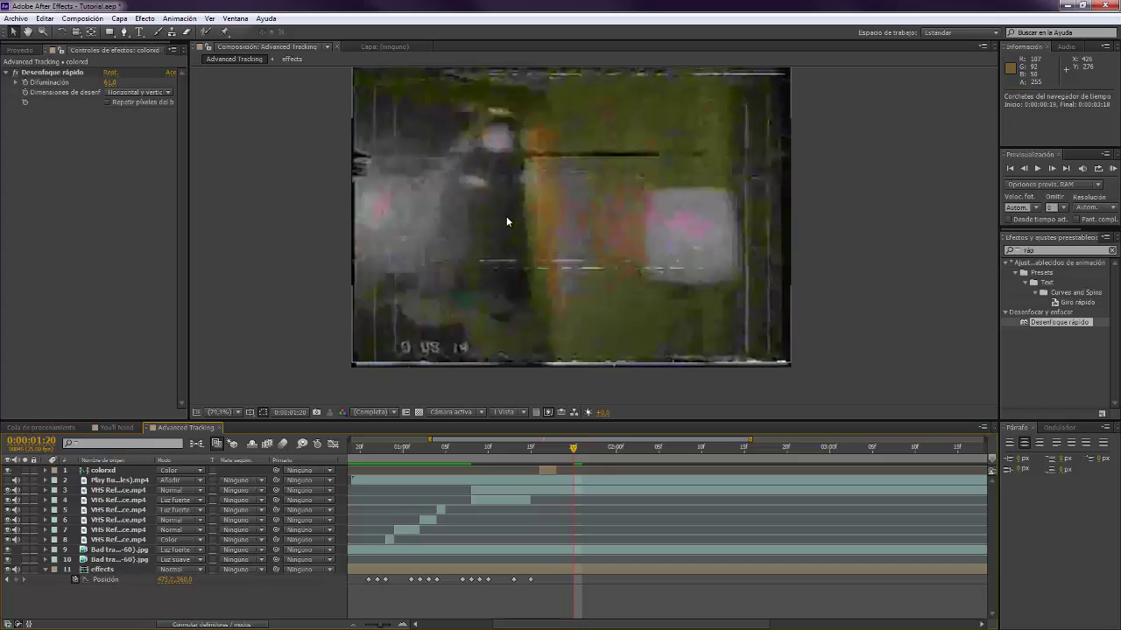
pyautogui.click(8, 490)
# Duplicate the effects layer and trim the copy to start at 0:00:01:05
pyautogui.click(504, 568)
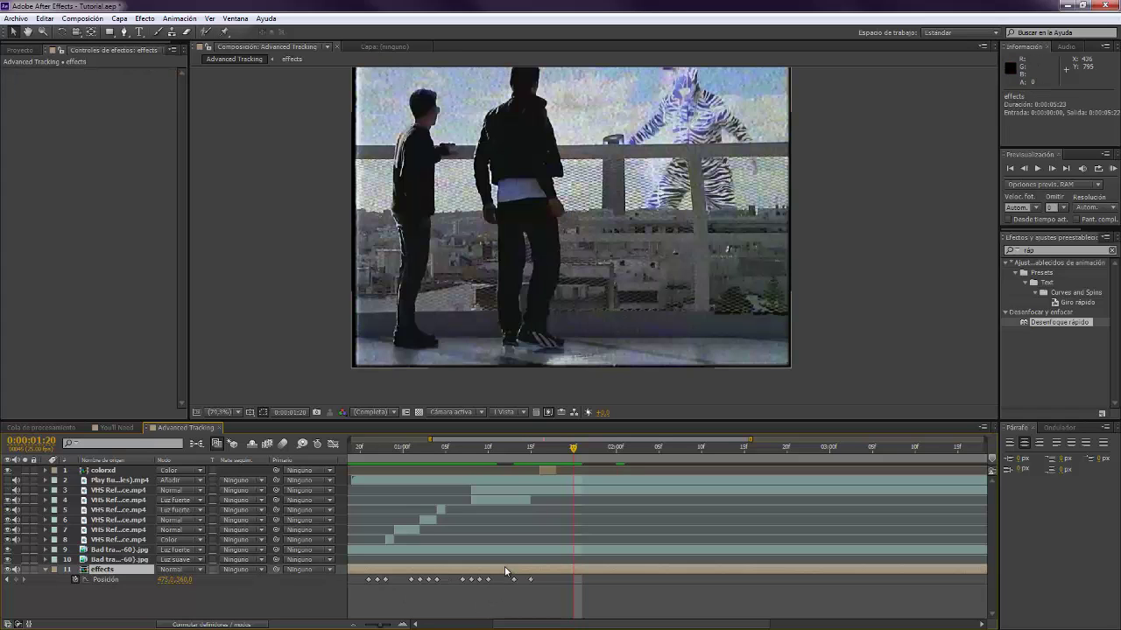
pyautogui.click(442, 451)
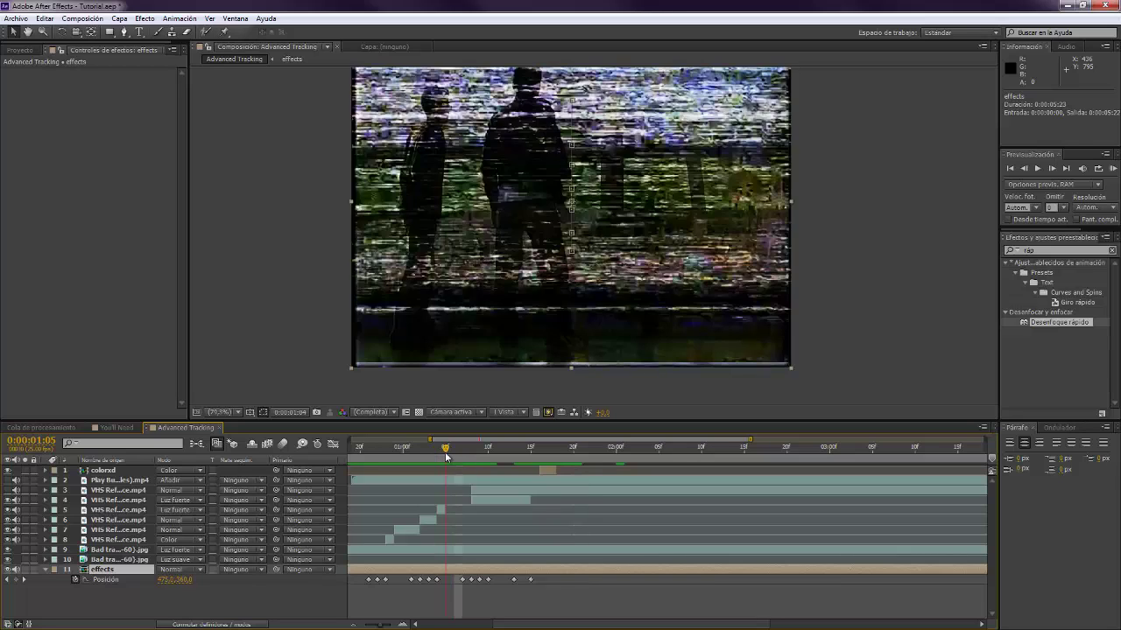
pyautogui.hotkey('ctrl', 'd')
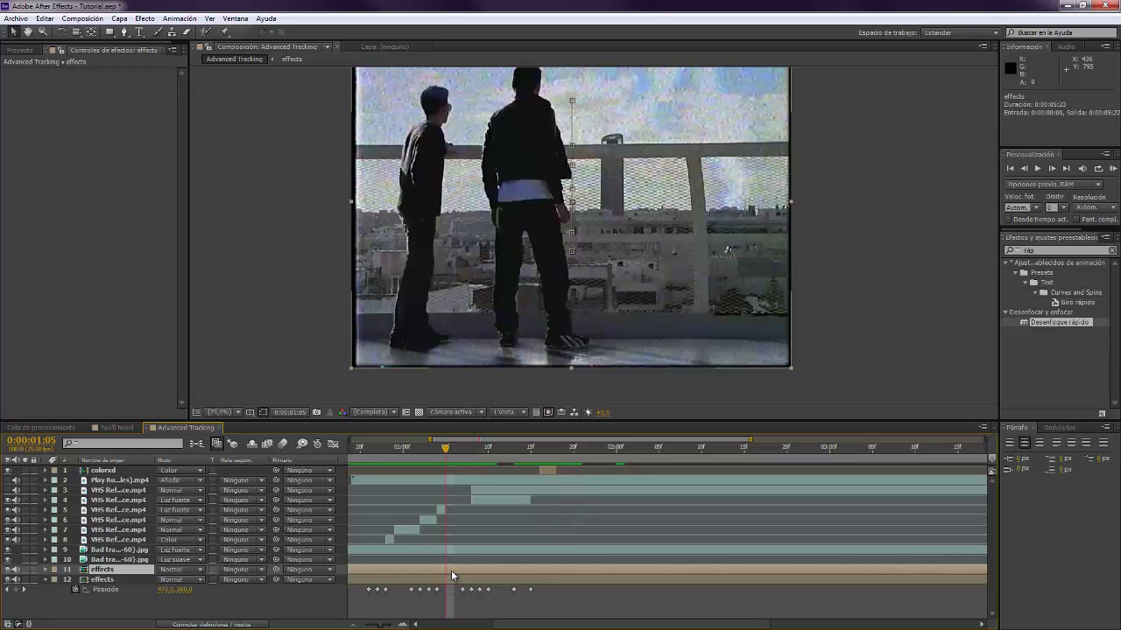
pyautogui.hotkey('ctrl', 'shift', 'd')
pyautogui.click(435, 579)
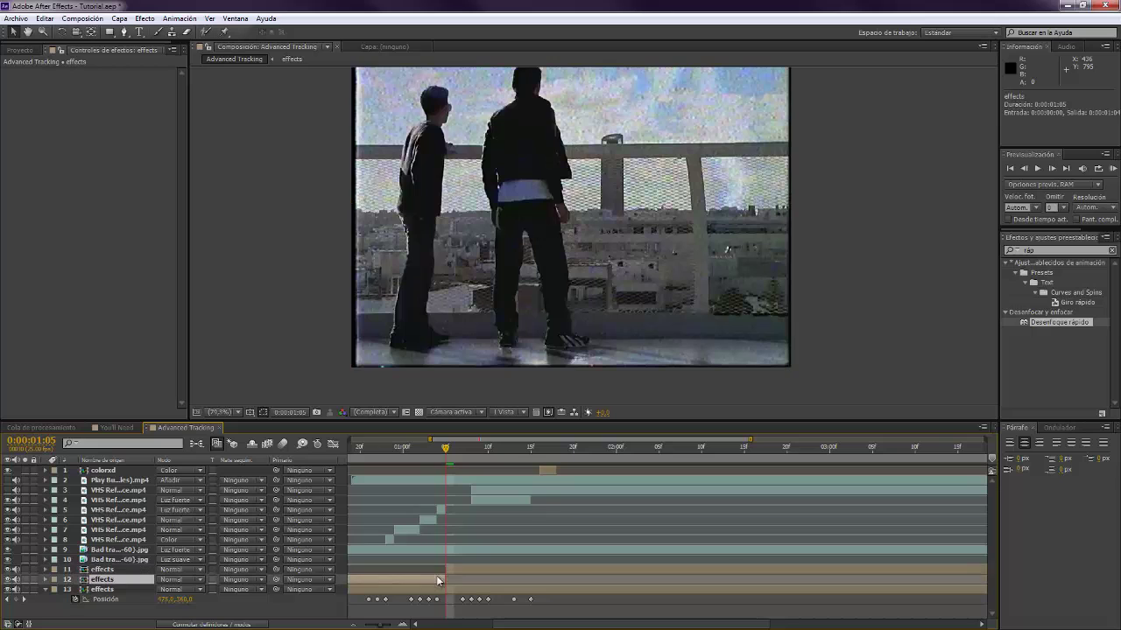
pyautogui.press('Delete')
# Cut the effects copy at 0:00:01:15 and delete the part after it
pyautogui.moveTo(455, 452); pyautogui.dragTo(535, 459)
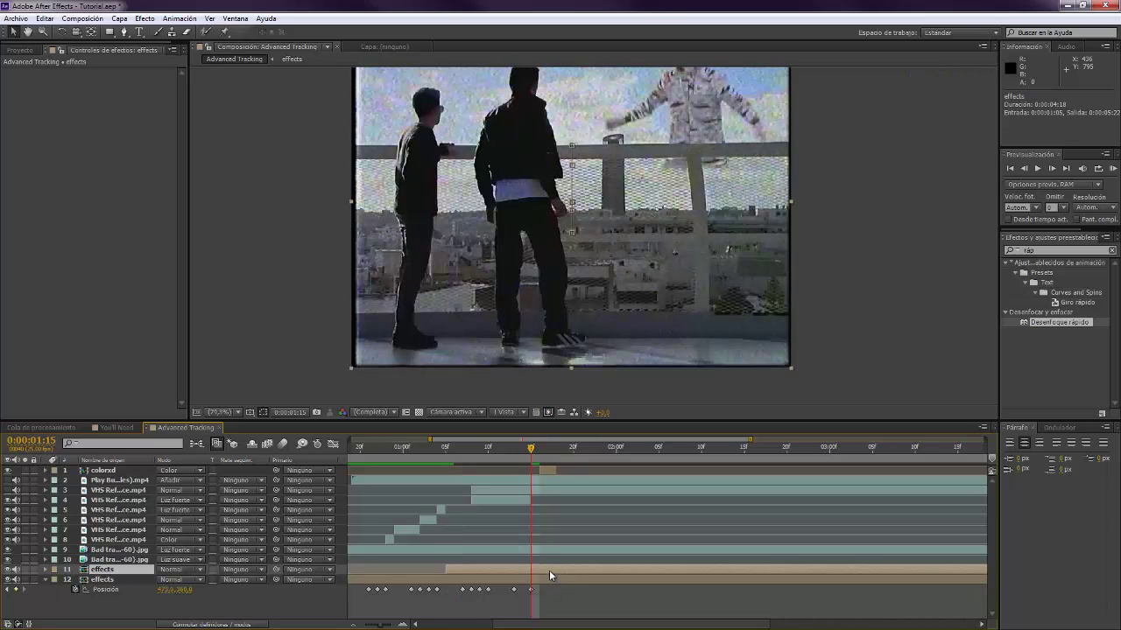
pyautogui.hotkey('ctrl', 'shift', 'd')
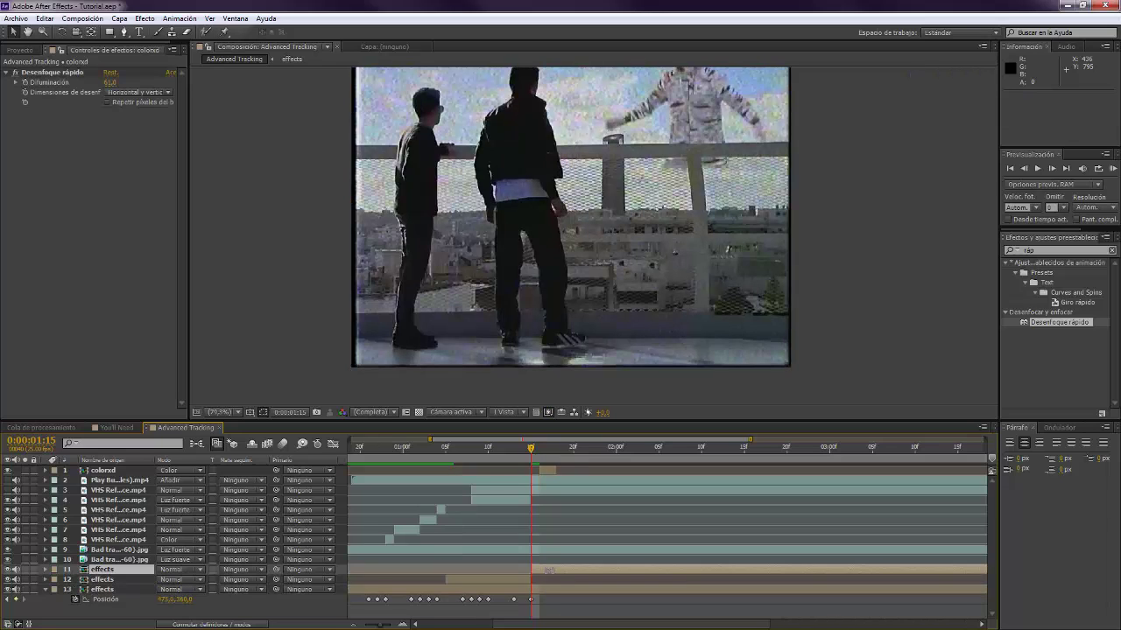
pyautogui.press('Delete')
# Set the blending mode of the trimmed effects copy to Color, keeping its original position
pyautogui.click(497, 570)
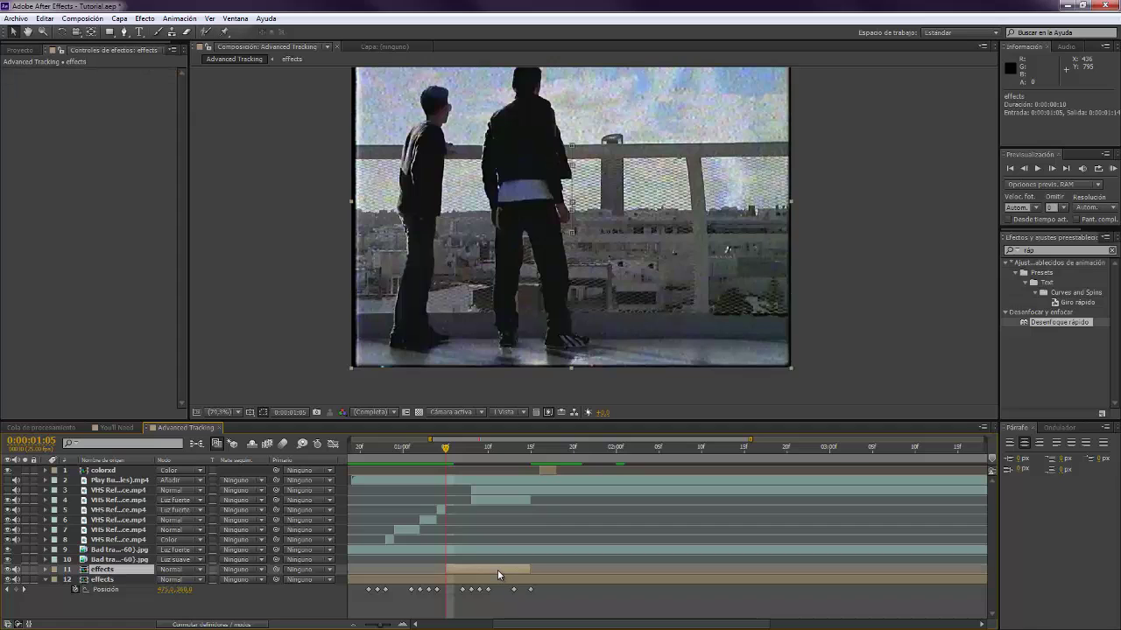
pyautogui.click(189, 572)
pyautogui.click(200, 552)
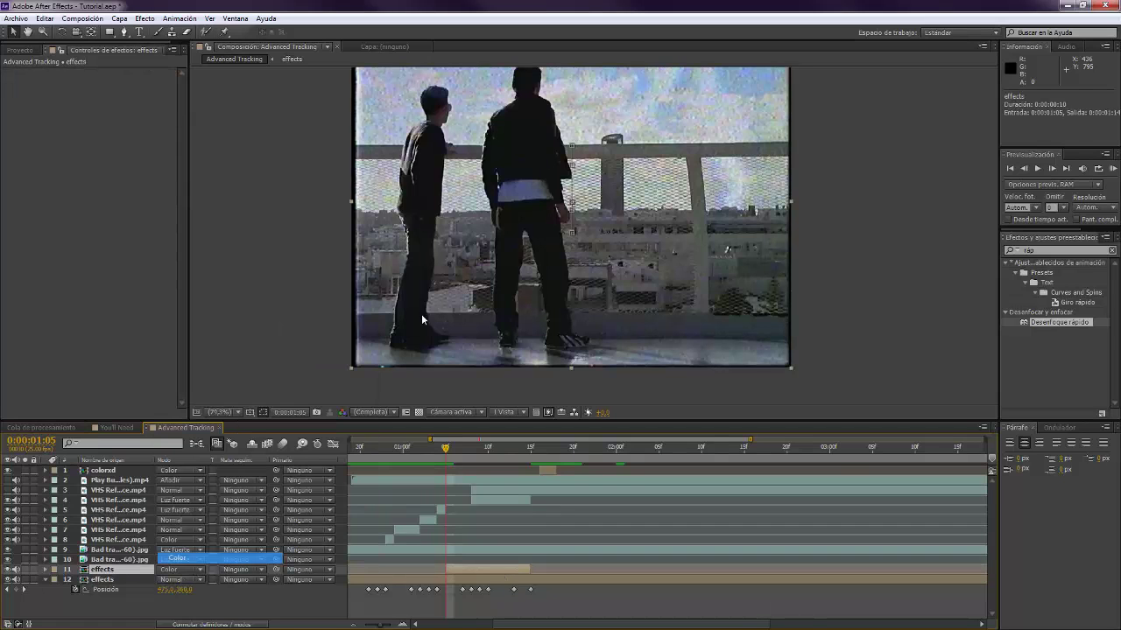
pyautogui.moveTo(444, 317)
pyautogui.mouseDown()
pyautogui.moveTo(484, 327)
pyautogui.moveTo(454, 317)
pyautogui.moveTo(462, 336)
pyautogui.moveTo(448, 333)
pyautogui.moveTo(453, 342)
pyautogui.moveTo(442, 301)
pyautogui.mouseUp()
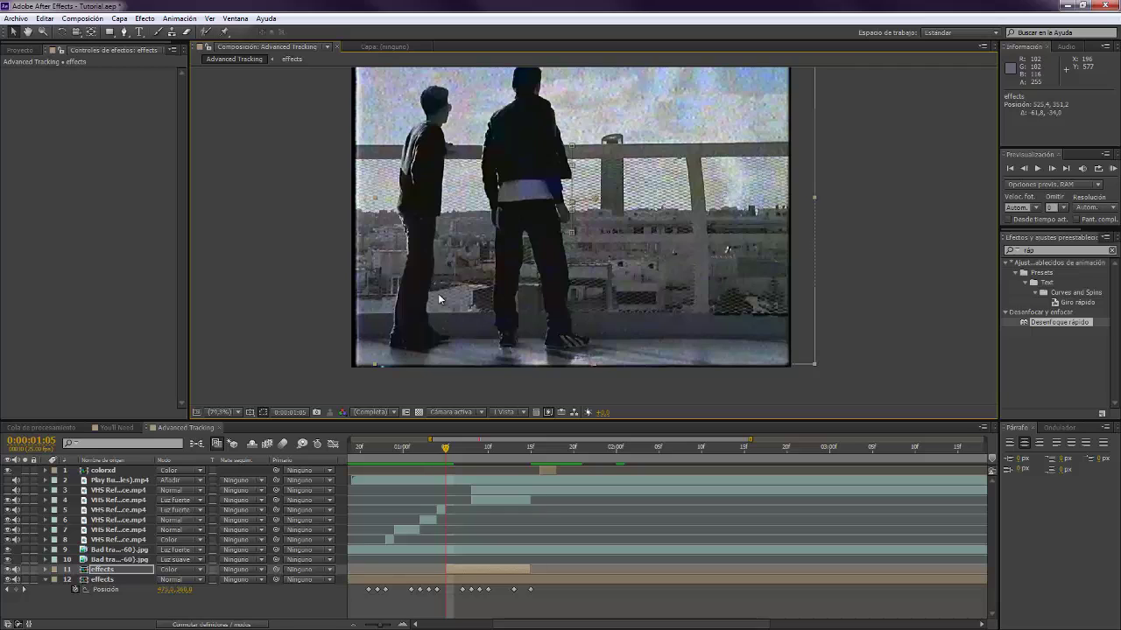
pyautogui.hotkey('ctrl', 'z')
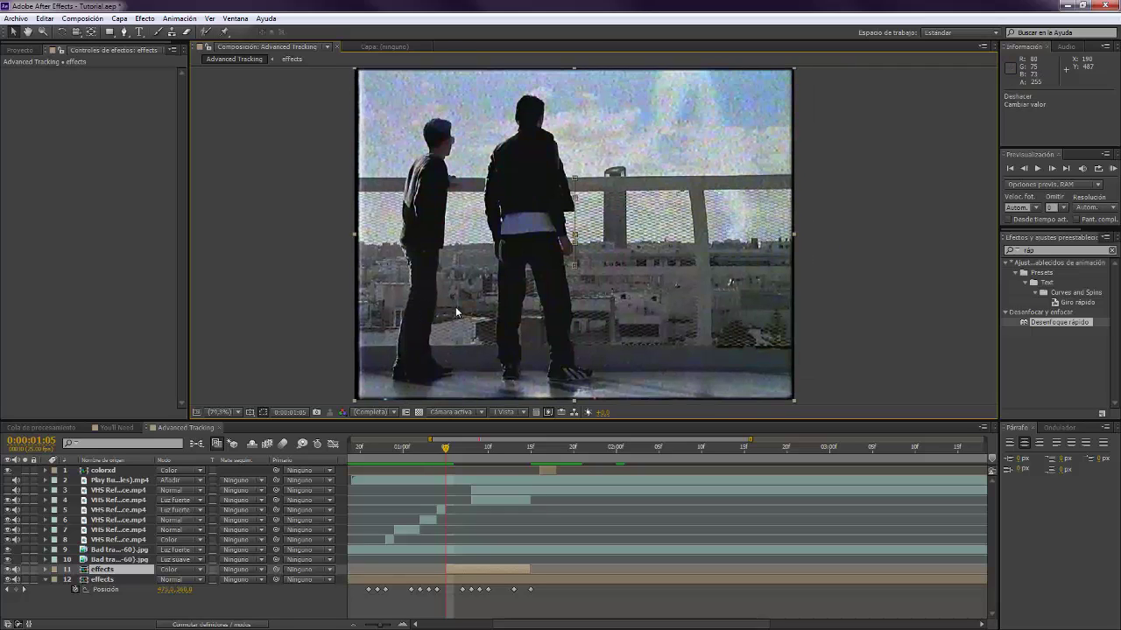
# Open the effects composition and add an adjustment layer to it
pyautogui.doubleClick(477, 571)
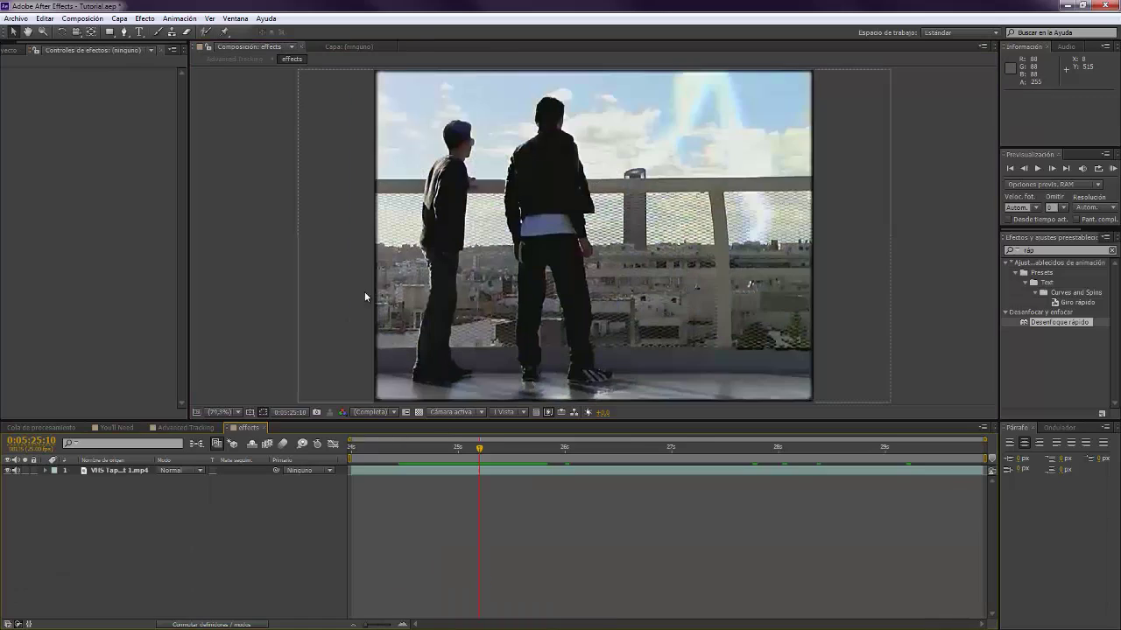
pyautogui.click(119, 18)
pyautogui.moveTo(144, 33)
pyautogui.click(438, 109)
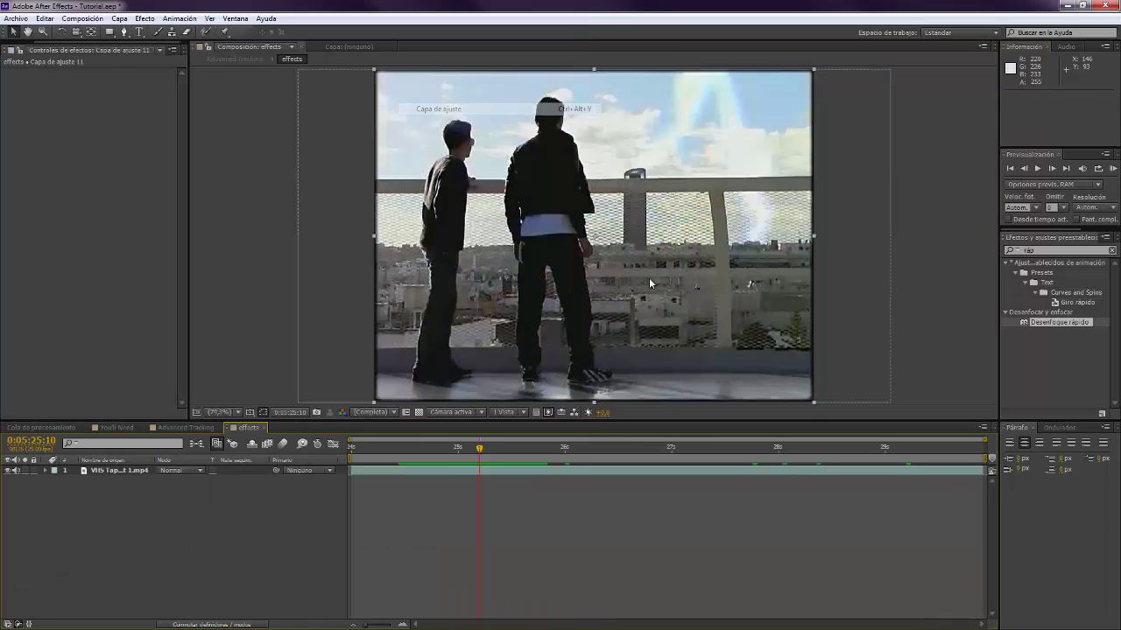
# Apply Tono/Saturación to the new adjustment layer and set its master saturation to about 39
pyautogui.click(1028, 251)
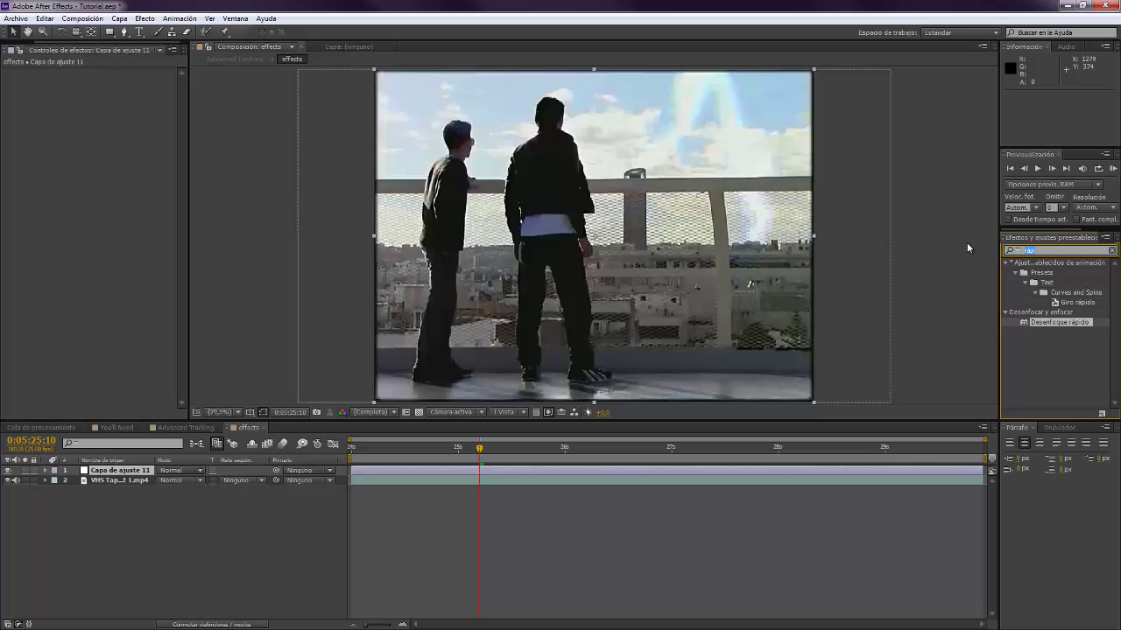
pyautogui.write('sat')
pyautogui.moveTo(1053, 321); pyautogui.dragTo(652, 317)
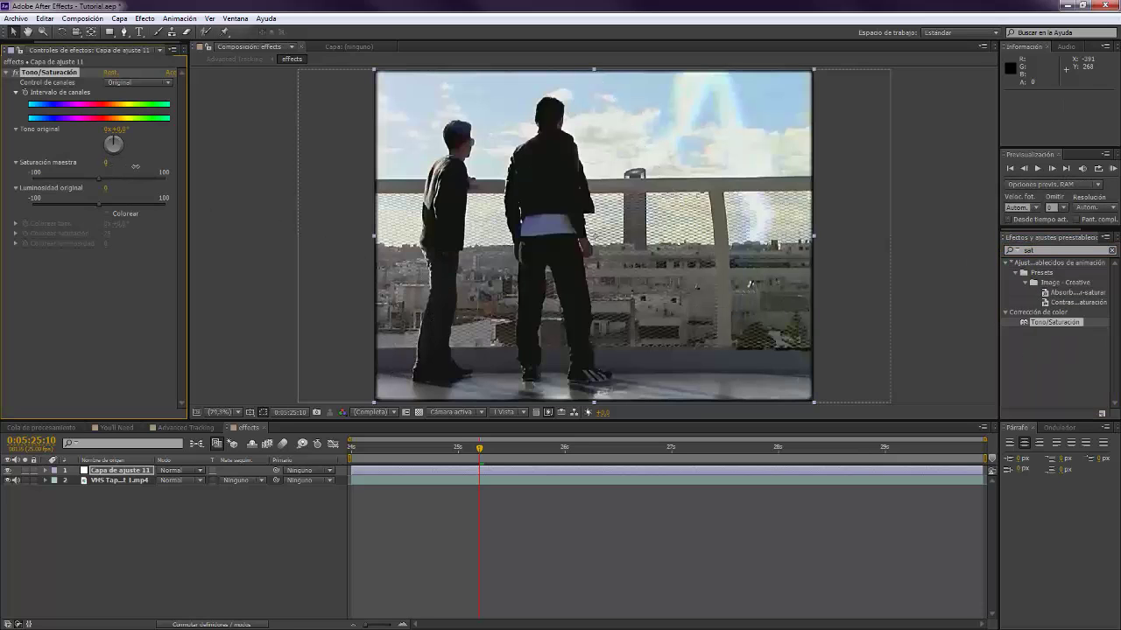
pyautogui.moveTo(135, 166); pyautogui.dragTo(146, 166)
pyautogui.click(204, 548)
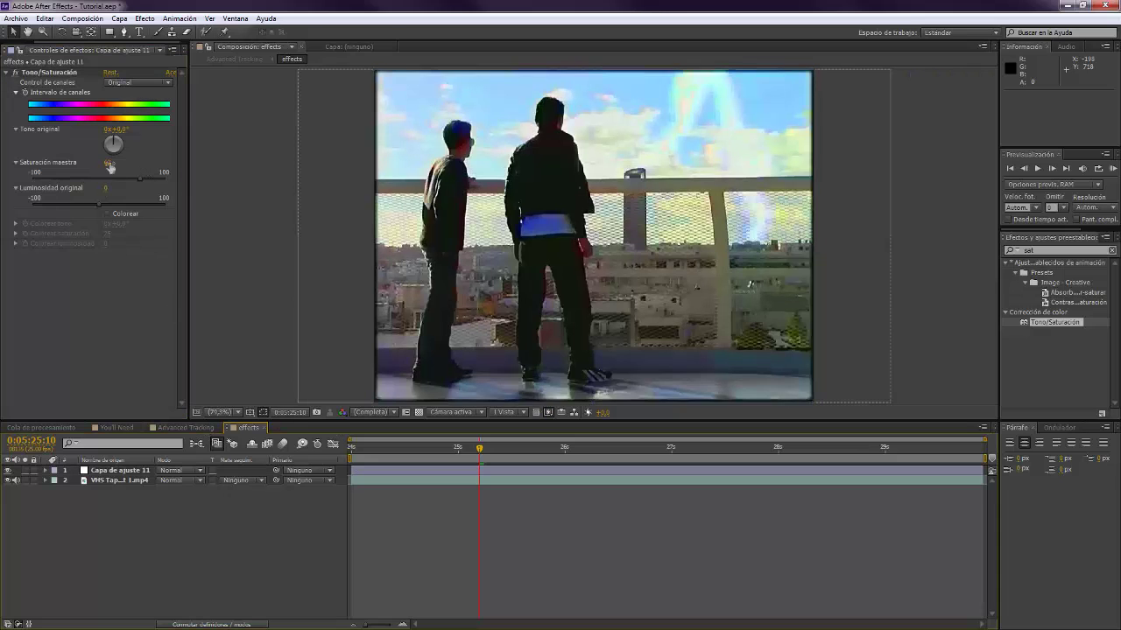
pyautogui.moveTo(110, 168); pyautogui.dragTo(98, 168)
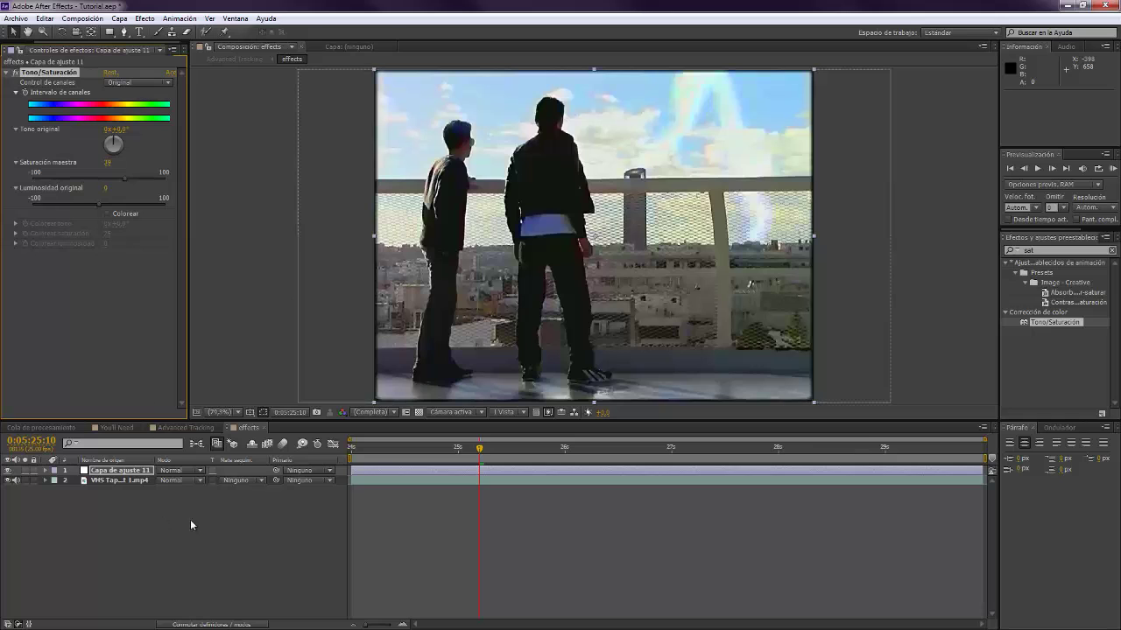
# In the Advanced Tracking composition, add an anchor point keyframe to the effects copy at 0:00:01:15
pyautogui.click(183, 428)
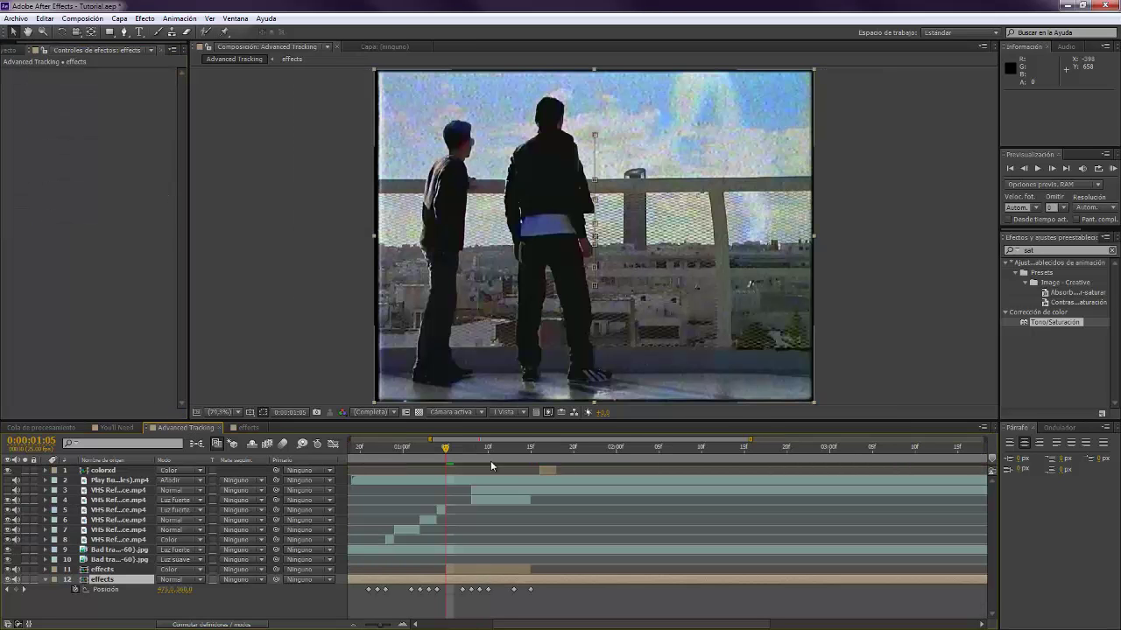
pyautogui.moveTo(526, 302); pyautogui.dragTo(597, 235)
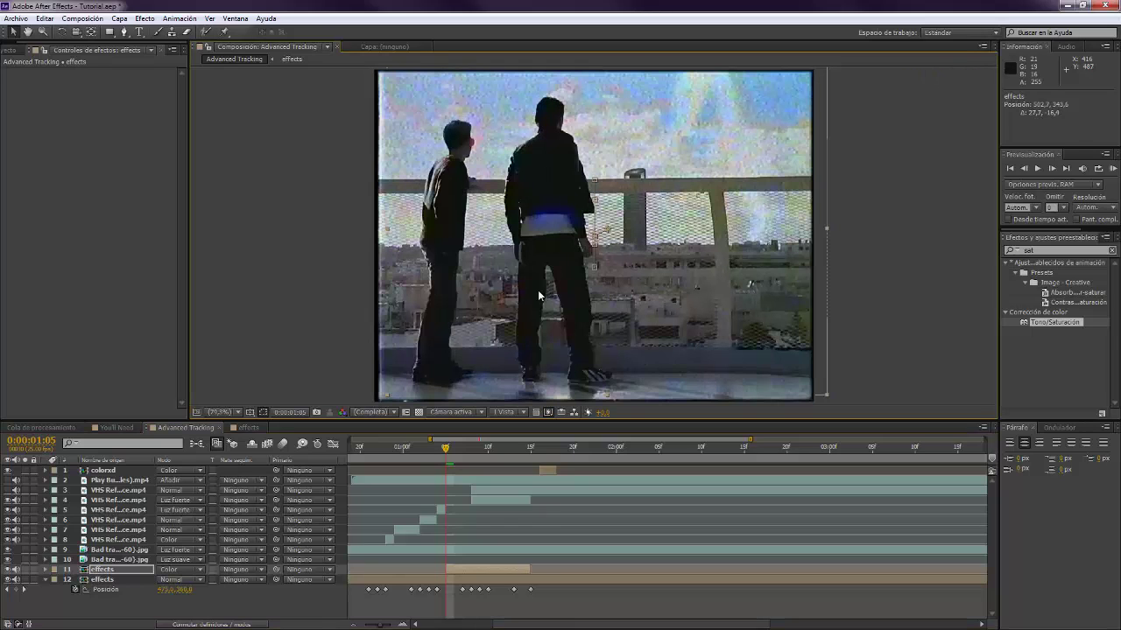
pyautogui.hotkey('ctrl', 'z')
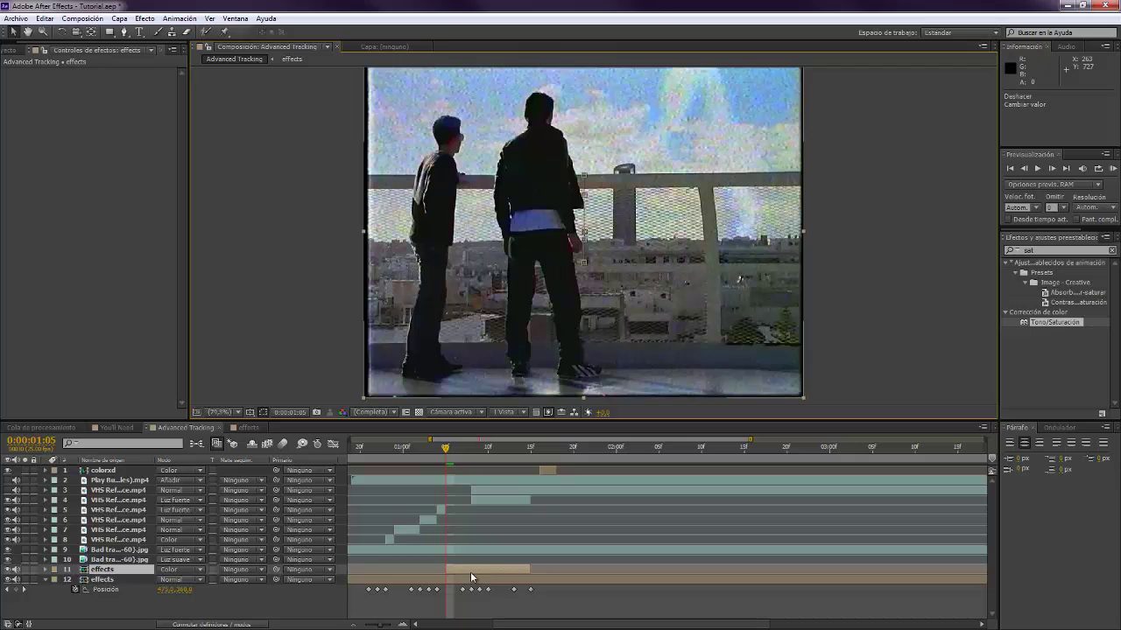
pyautogui.press('p')
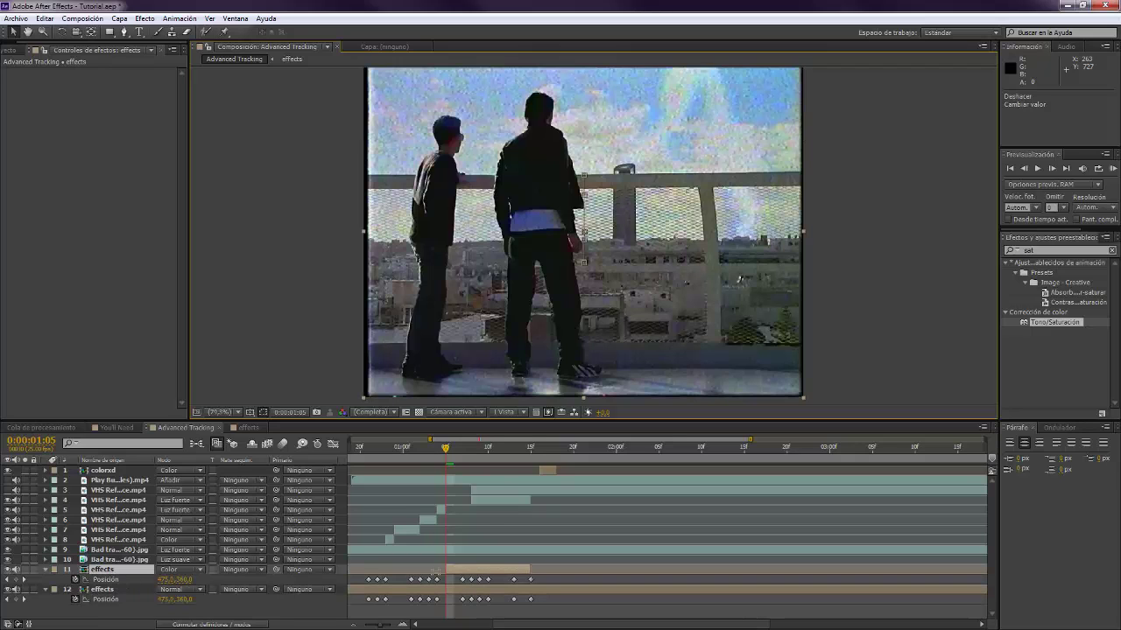
pyautogui.click(529, 455)
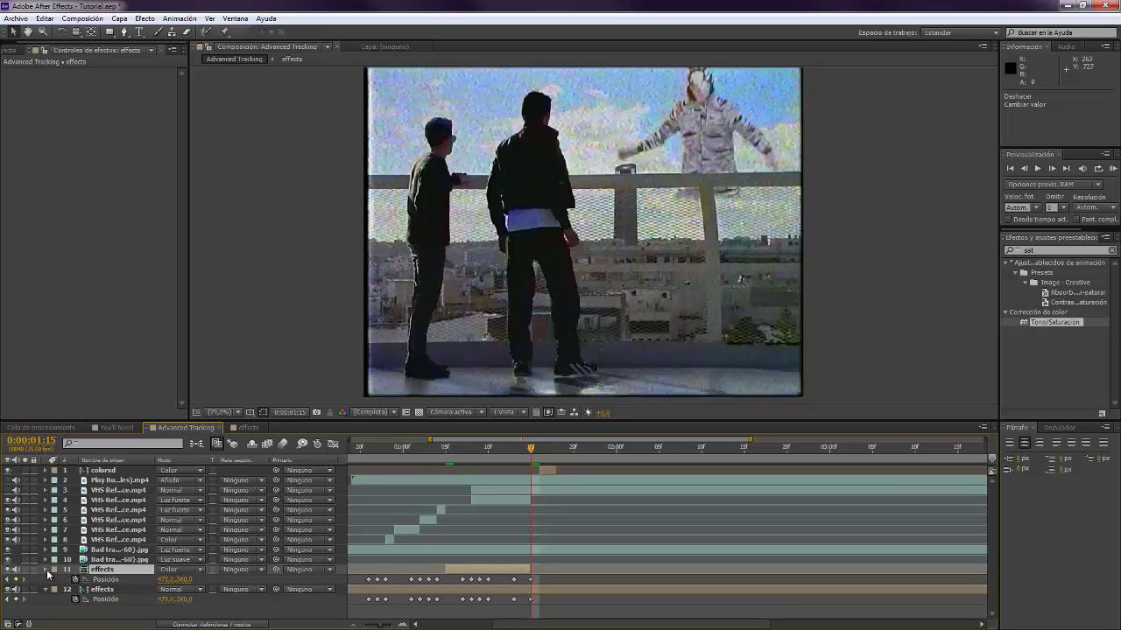
pyautogui.click(46, 569)
pyautogui.click(46, 569)
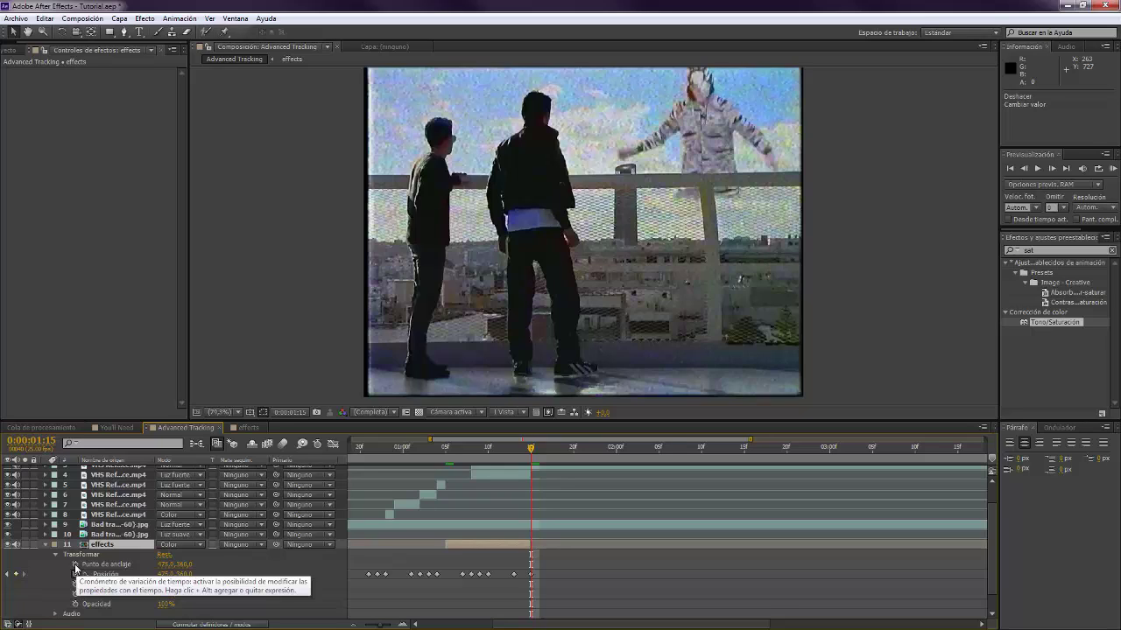
pyautogui.click(75, 565)
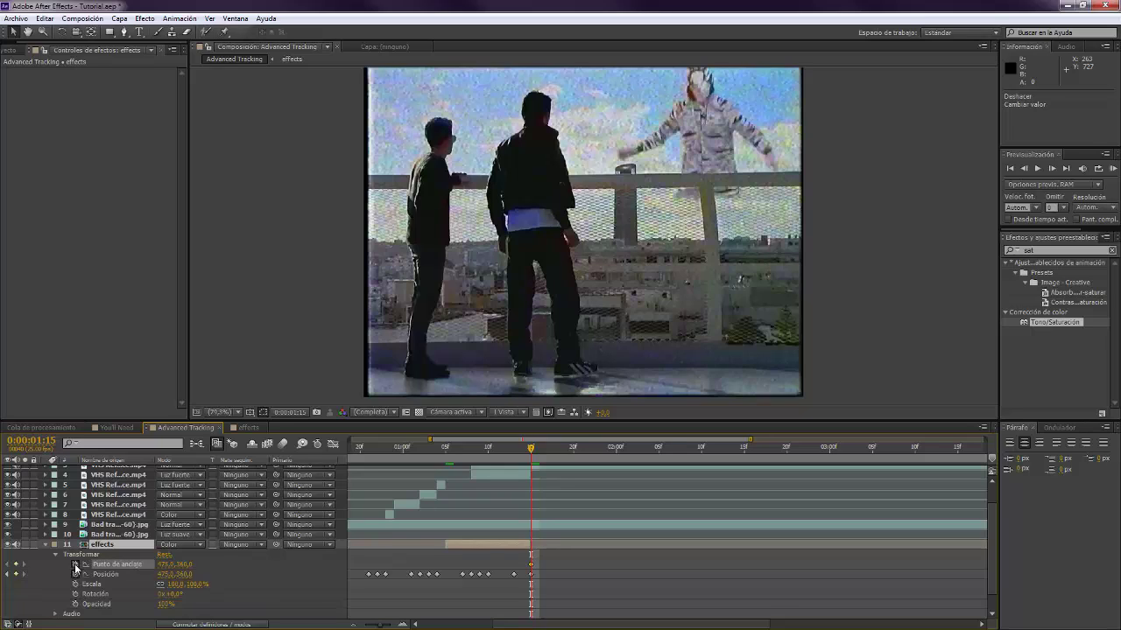
# Keyframe the effects copy's anchor point with X about 382 at 0:00:01:05 and a lower Y value at 0:00:01:11
pyautogui.click(446, 454)
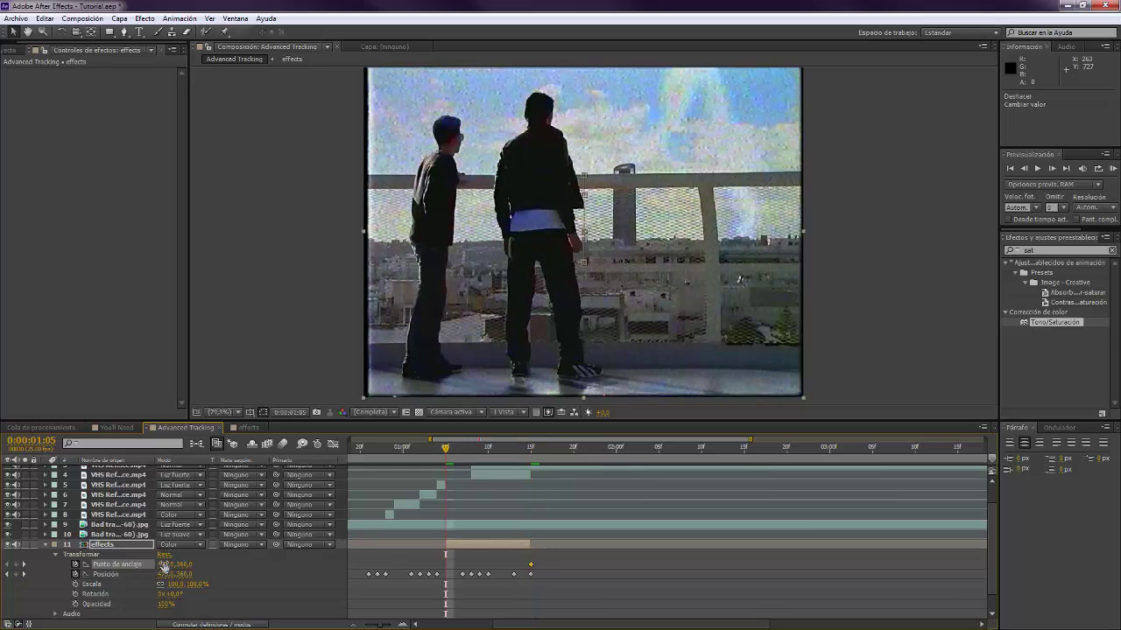
pyautogui.moveTo(163, 563); pyautogui.dragTo(201, 564)
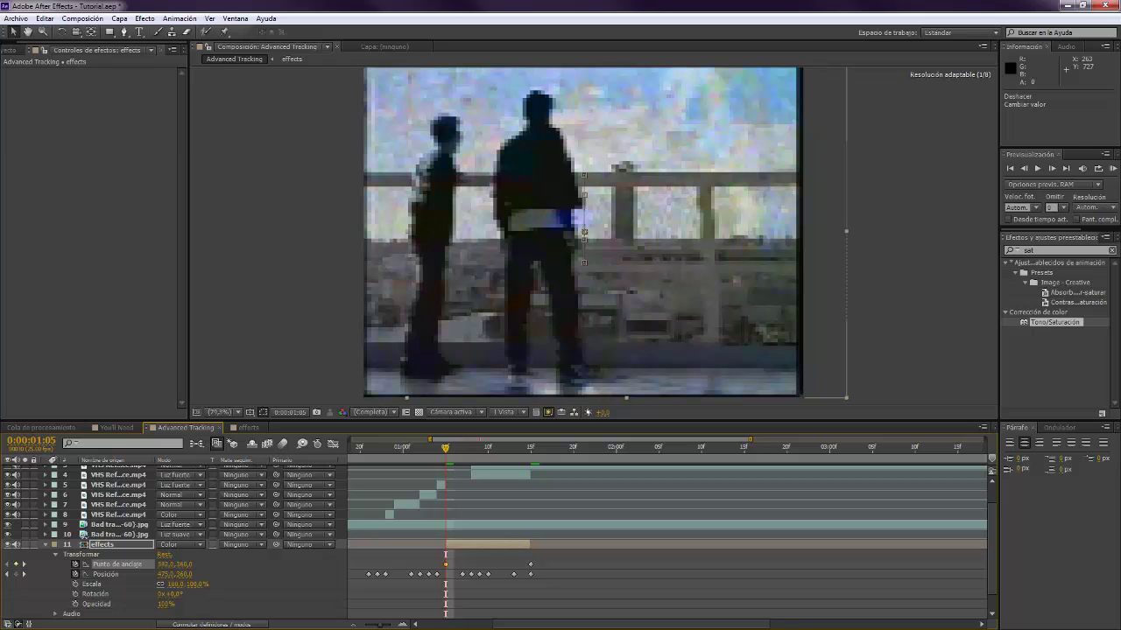
pyautogui.click(607, 582)
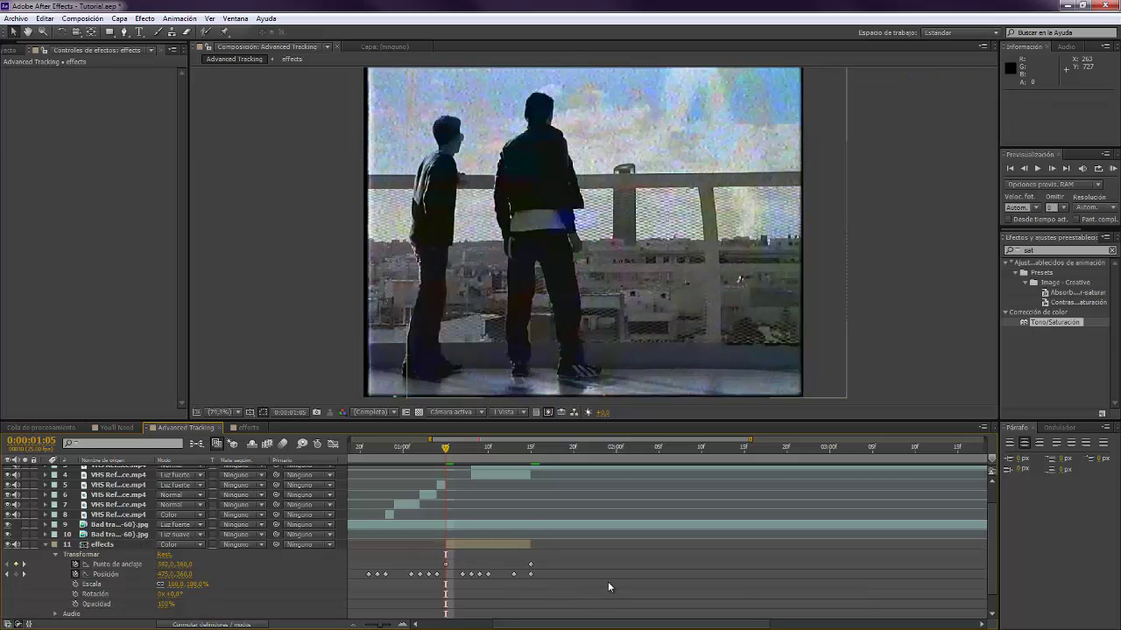
pyautogui.press('space')
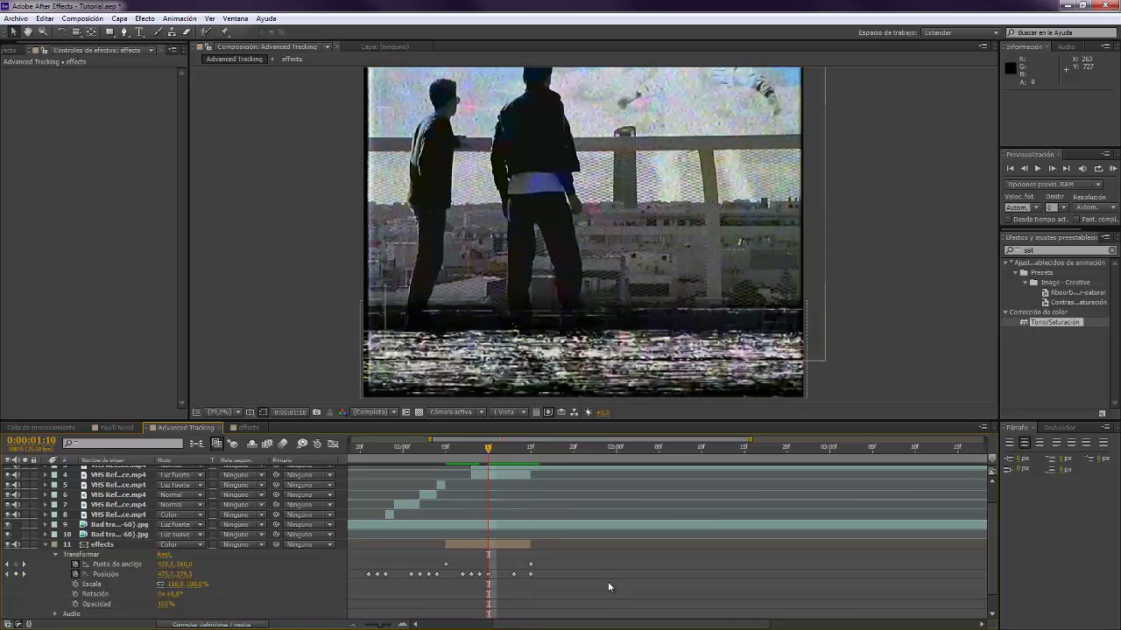
pyautogui.moveTo(184, 564); pyautogui.dragTo(310, 595)
# Step frame by frame through the trimmed effects copy to examine how its anchor point animation shifts the colors
pyautogui.press('pageup')
pyautogui.press('pageup')
pyautogui.press('pageup')
pyautogui.press('pageup')
pyautogui.press('pageup')
pyautogui.press('pageup')
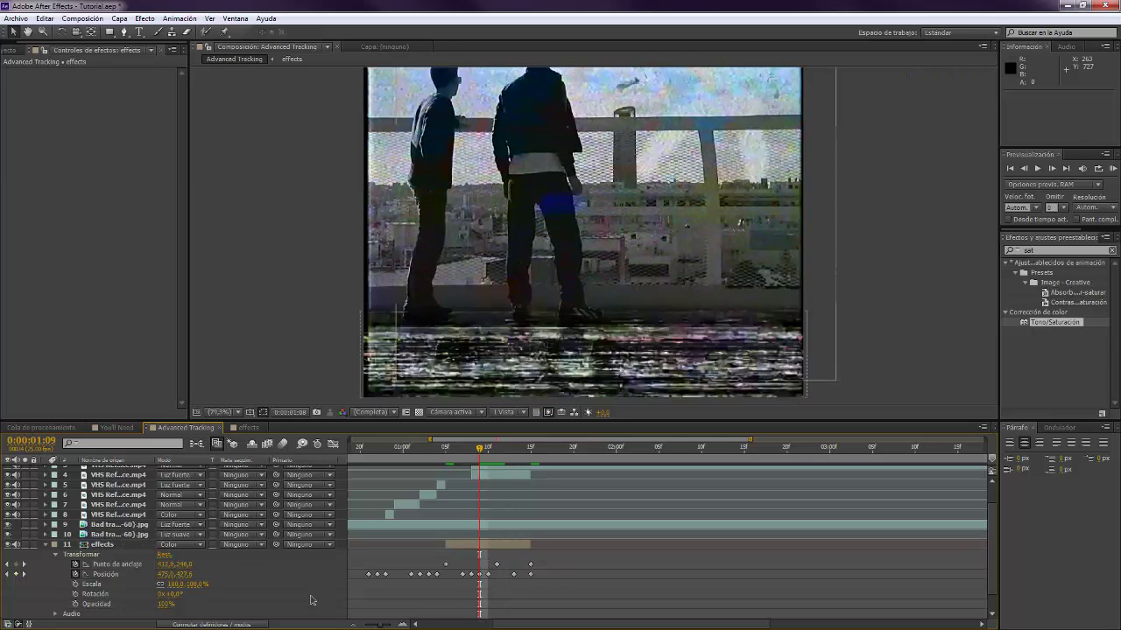
pyautogui.press('pagedown')
pyautogui.press('pagedown')
pyautogui.press('pagedown')
pyautogui.press('pagedown')
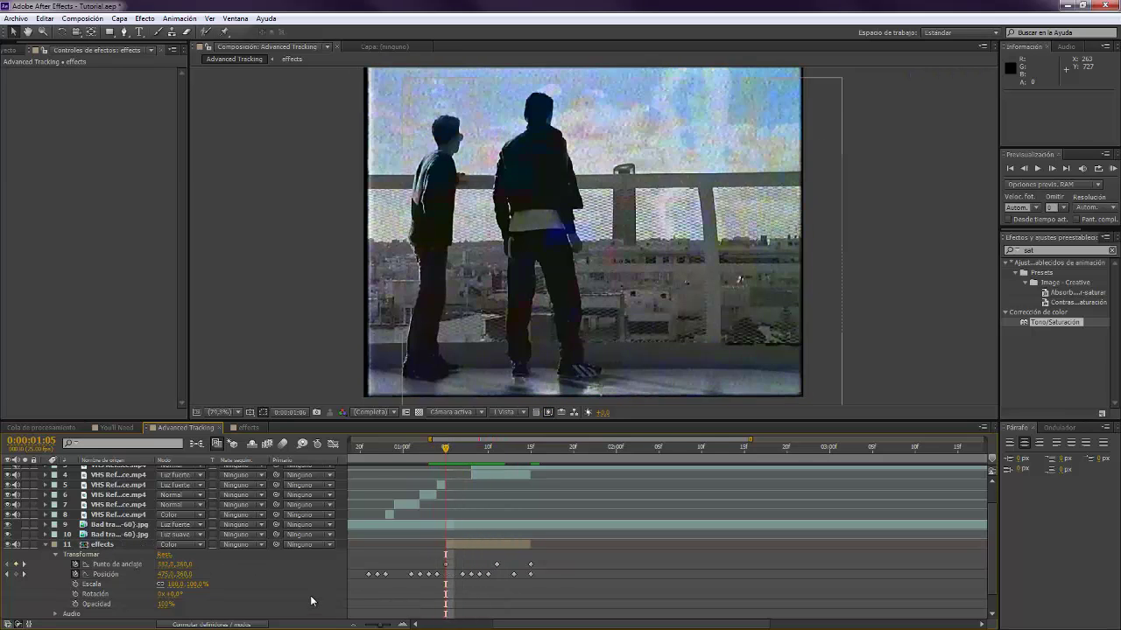
pyautogui.press('pagedown')
pyautogui.press('pagedown')
pyautogui.press('pagedown')
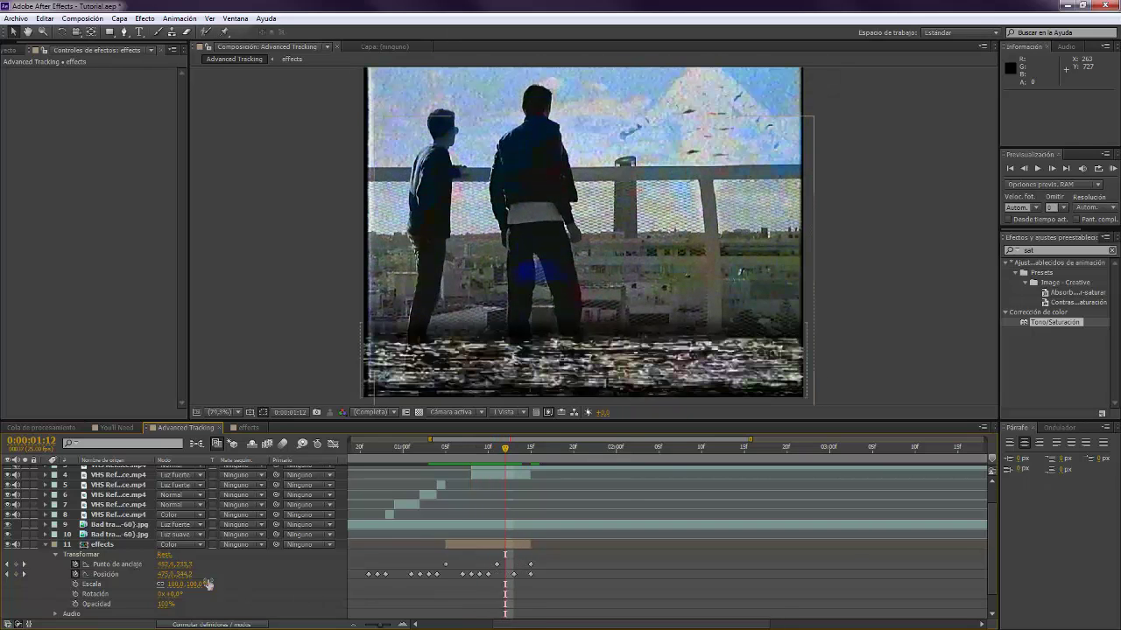
# Set the effects copy's anchor point Y value to about 356 at 0:00:01:12
pyautogui.moveTo(185, 574); pyautogui.dragTo(140, 574)
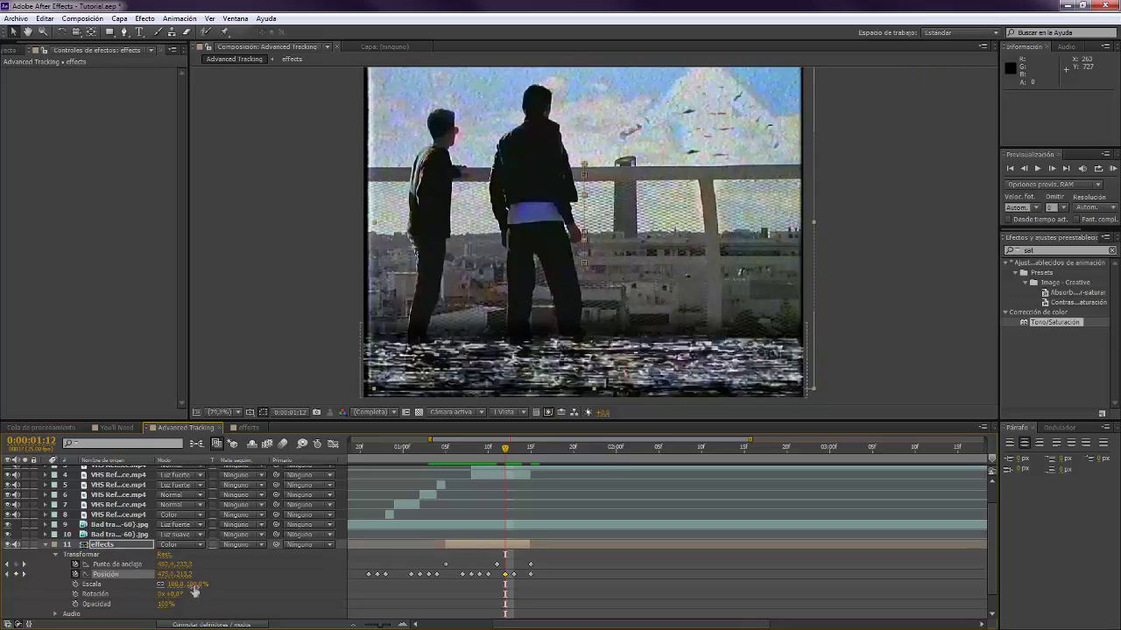
pyautogui.hotkey('ctrl', 'z')
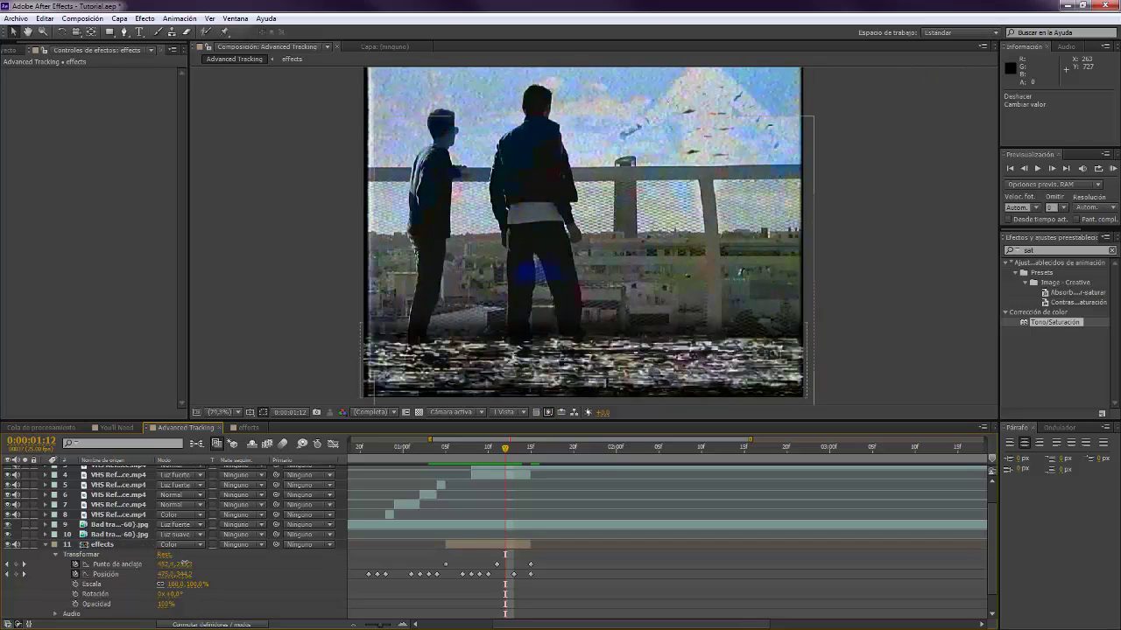
pyautogui.moveTo(184, 564); pyautogui.dragTo(259, 567)
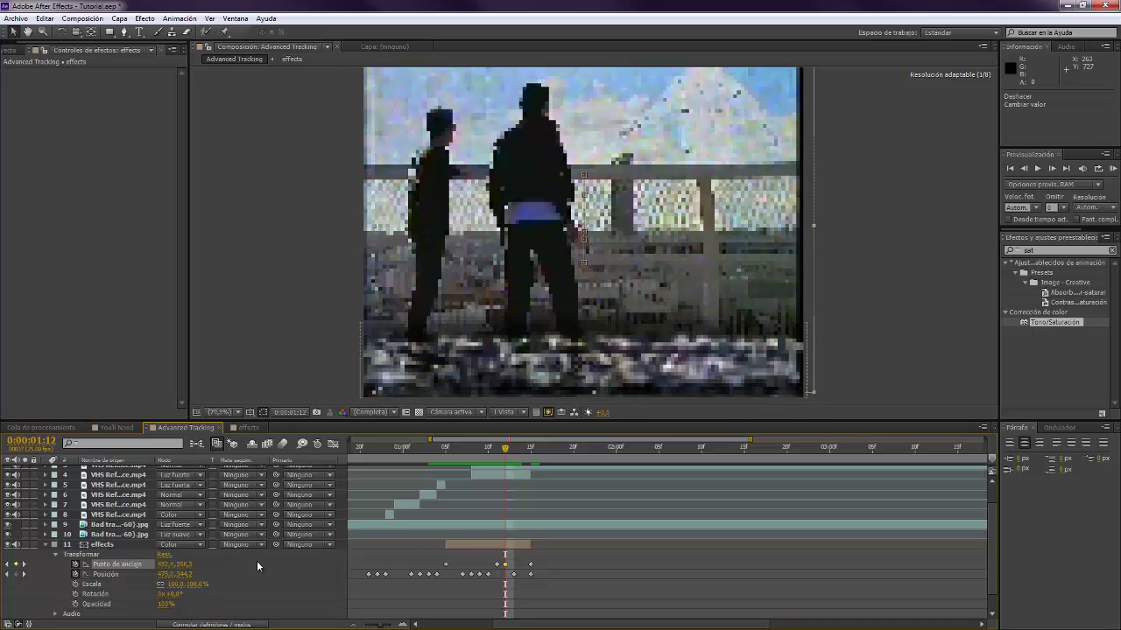
# Play back the glitch segment from 0:00:01:07 to review the color shift, and collapse the effects copy's properties
pyautogui.press('pageup')
pyautogui.press('pageup')
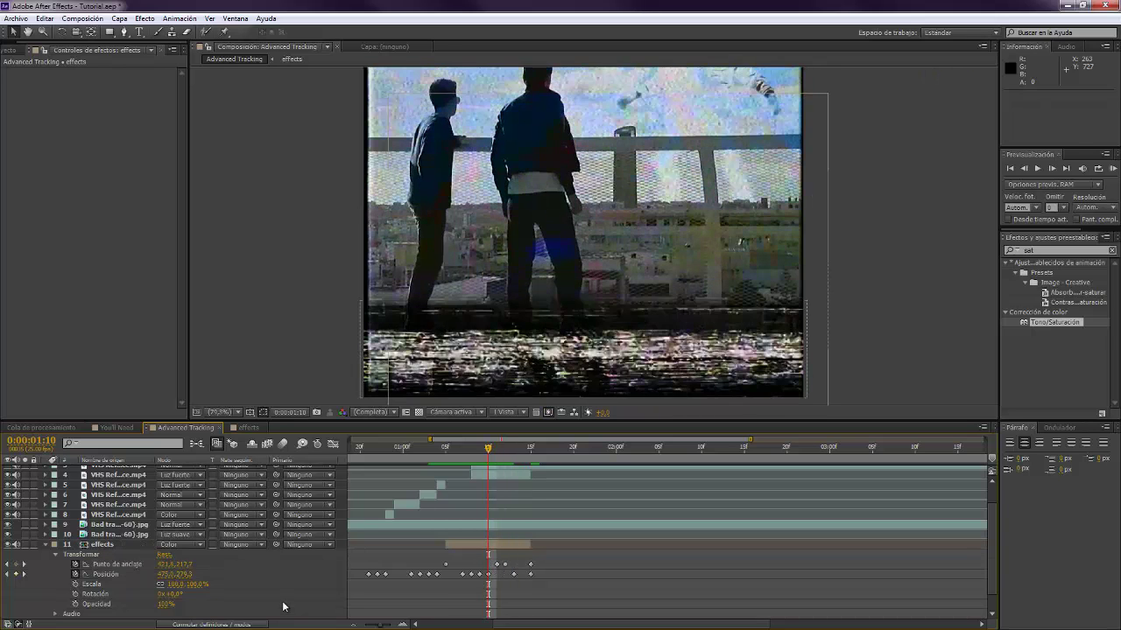
pyautogui.press('pageup')
pyautogui.press('pageup')
pyautogui.press('pageup')
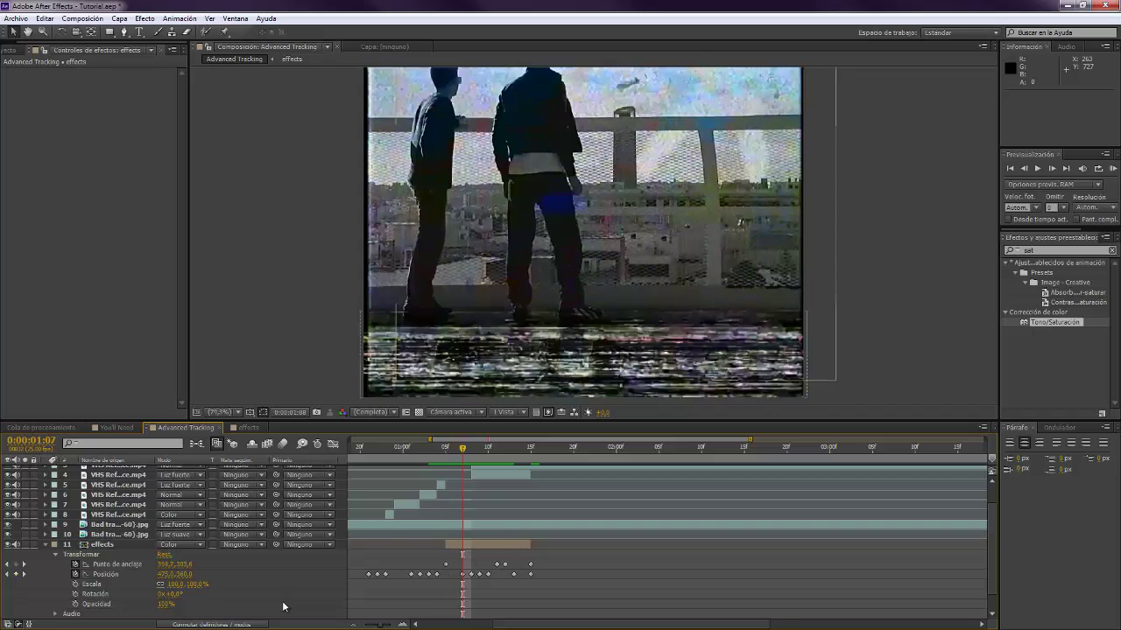
pyautogui.press('space')
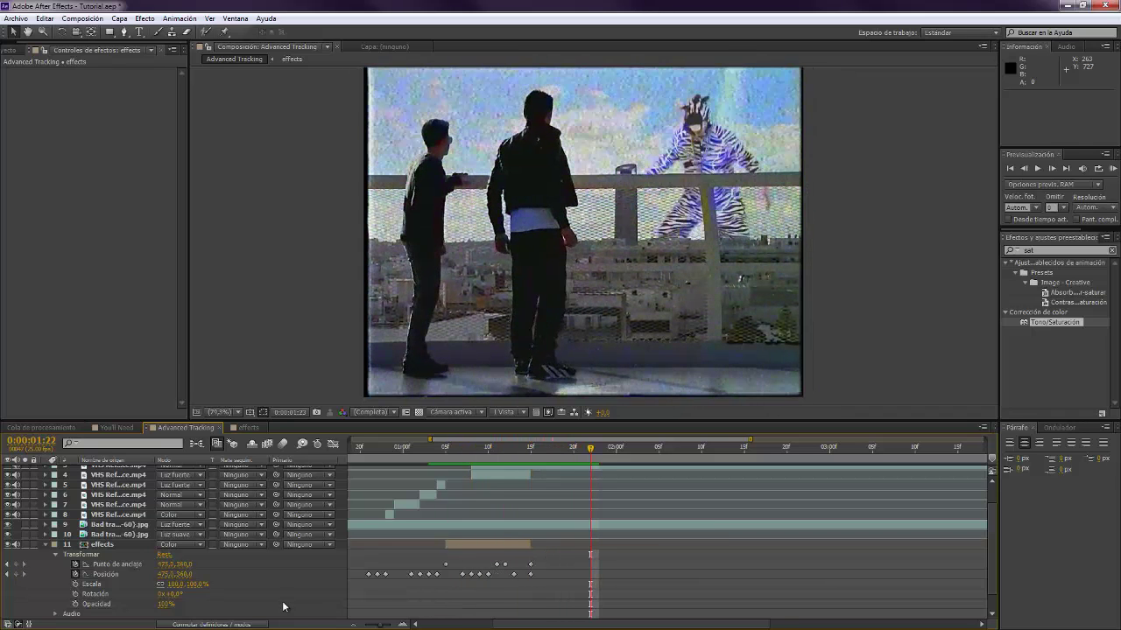
pyautogui.click(46, 543)
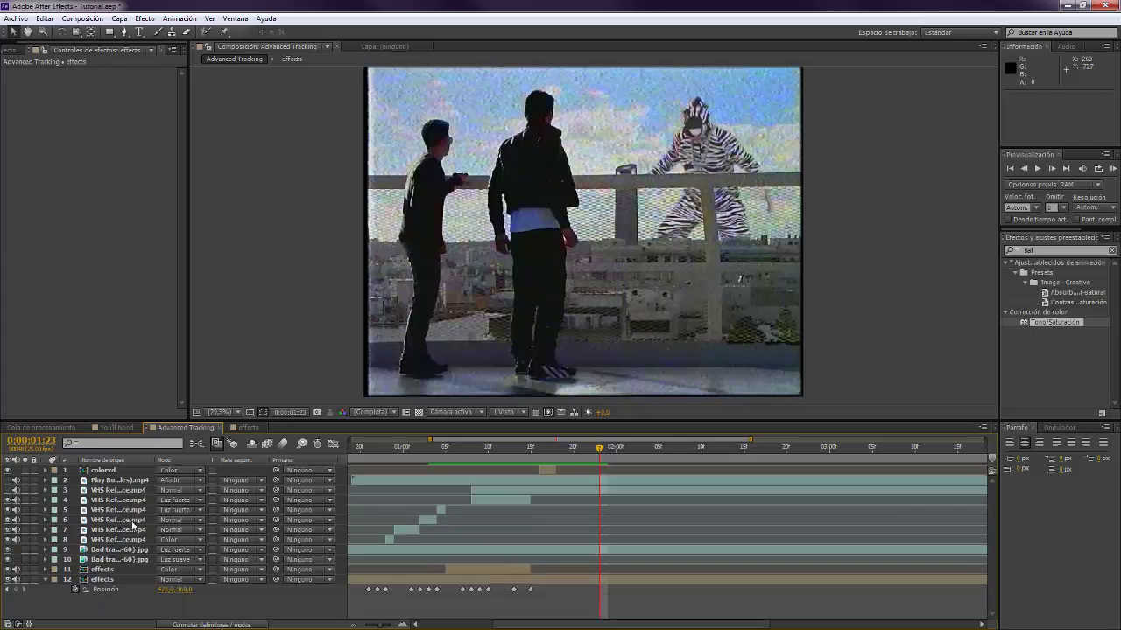
# Show the hidden VHS Reference layer and shift it slightly up and to the left in the frame
pyautogui.click(528, 492)
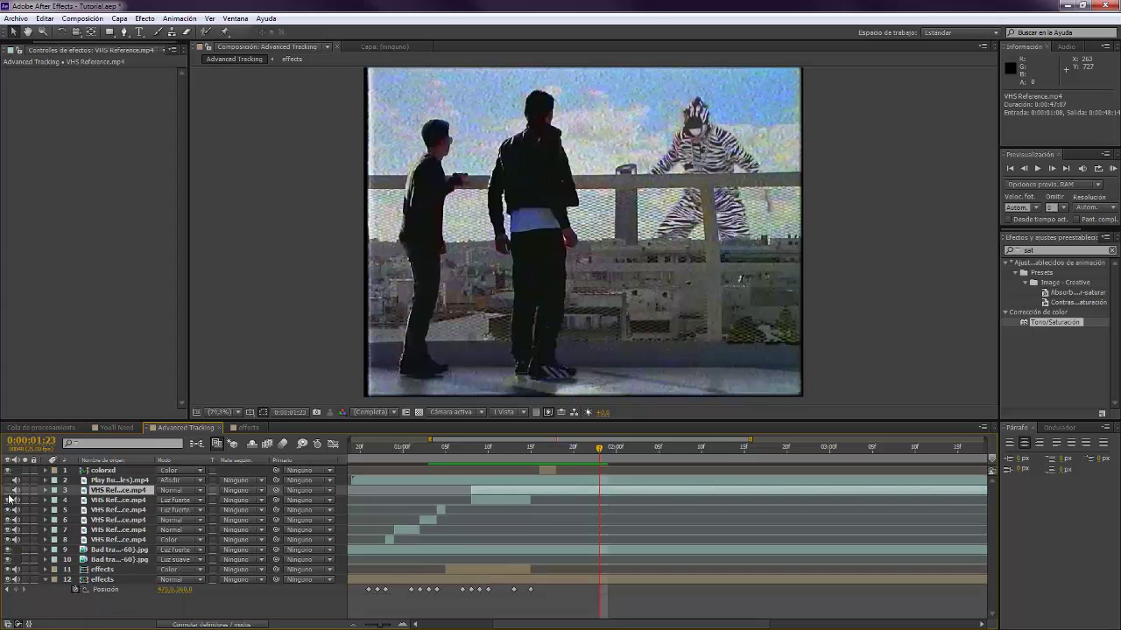
pyautogui.moveTo(599, 450); pyautogui.dragTo(652, 455)
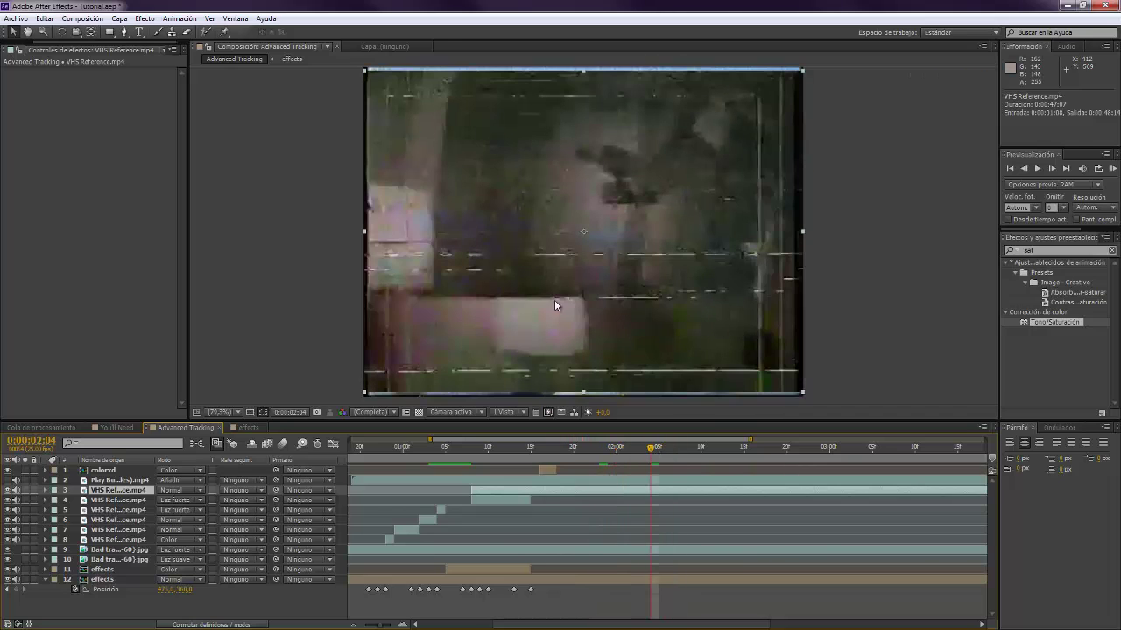
pyautogui.moveTo(554, 300); pyautogui.dragTo(546, 299)
# Split the VHS Reference layer at 0:00:01:23, on the frame with the noise band, and delete the part before it
pyautogui.press('pageup')
pyautogui.press('pageup')
pyautogui.press('pageup')
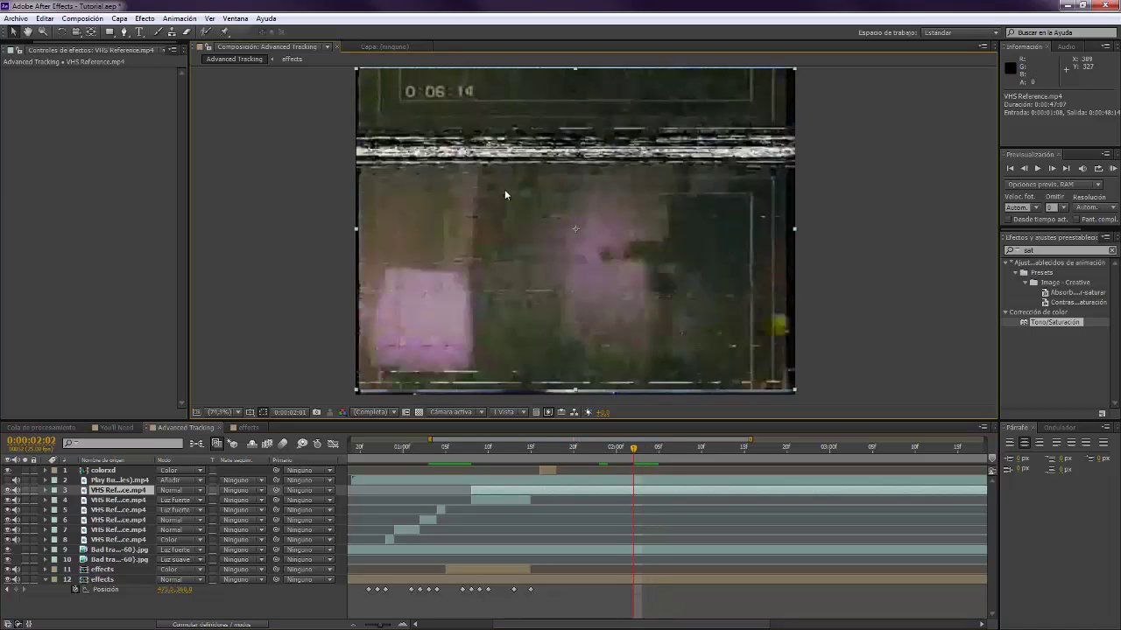
pyautogui.press('pageup')
pyautogui.press('pageup')
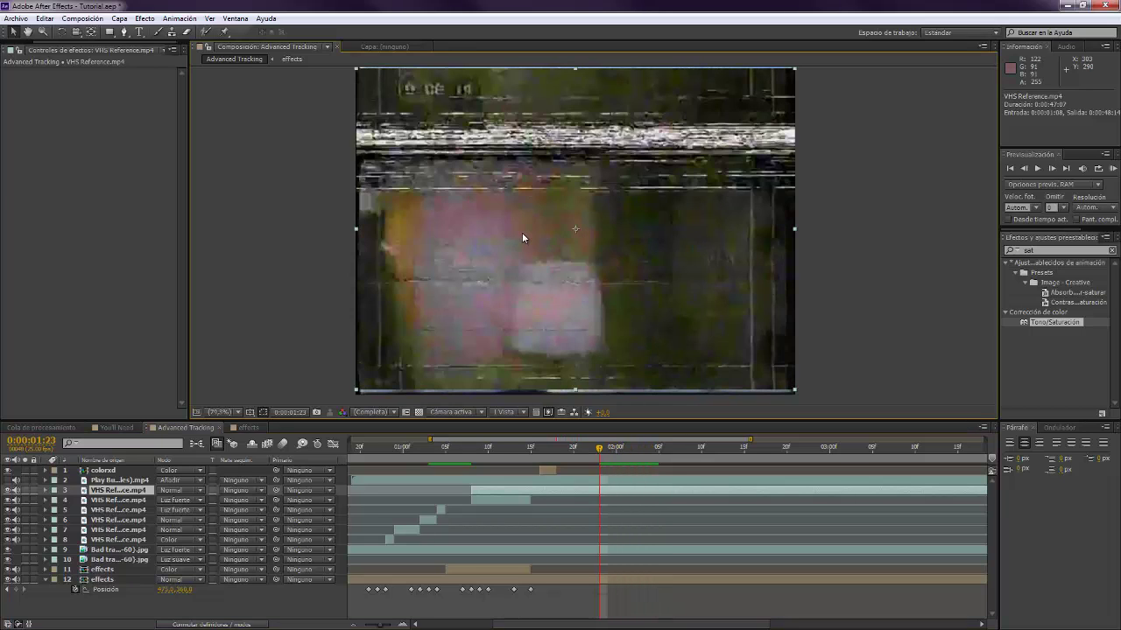
pyautogui.press('pageup')
pyautogui.press('pageup')
pyautogui.press('pageup')
pyautogui.press('pagedown')
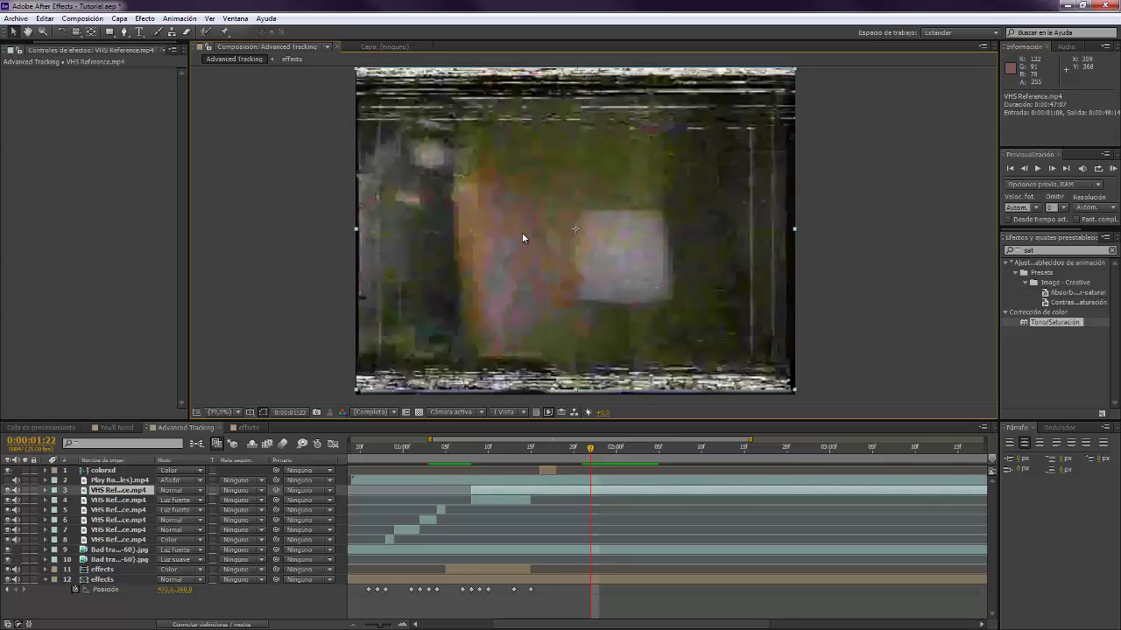
pyautogui.press('pagedown')
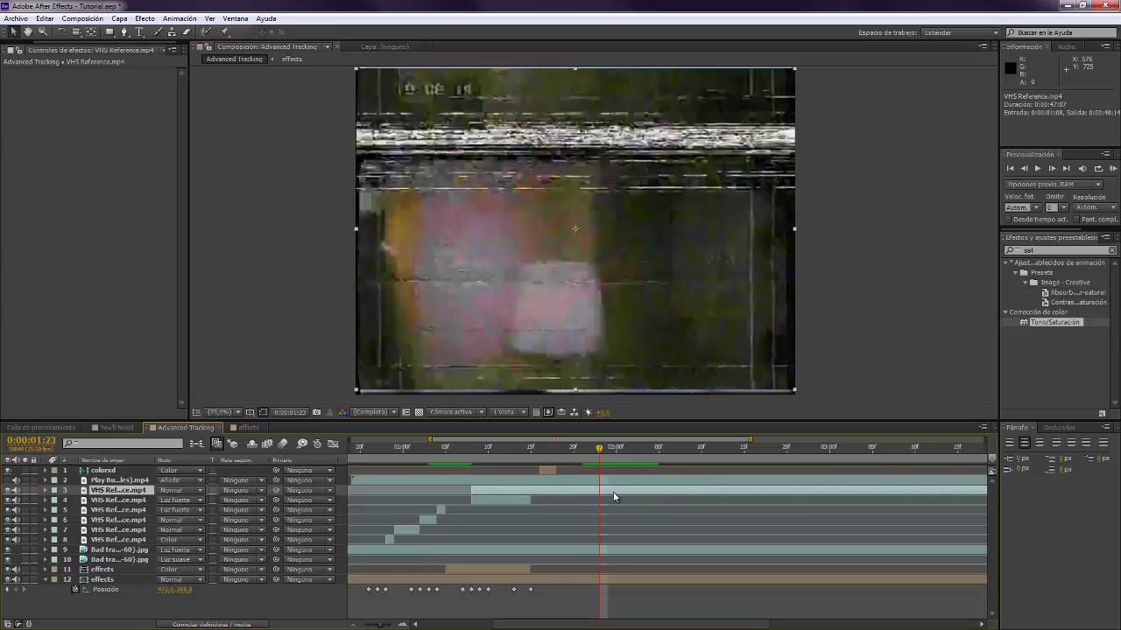
pyautogui.hotkey('ctrl', 'd')
pyautogui.click(583, 500)
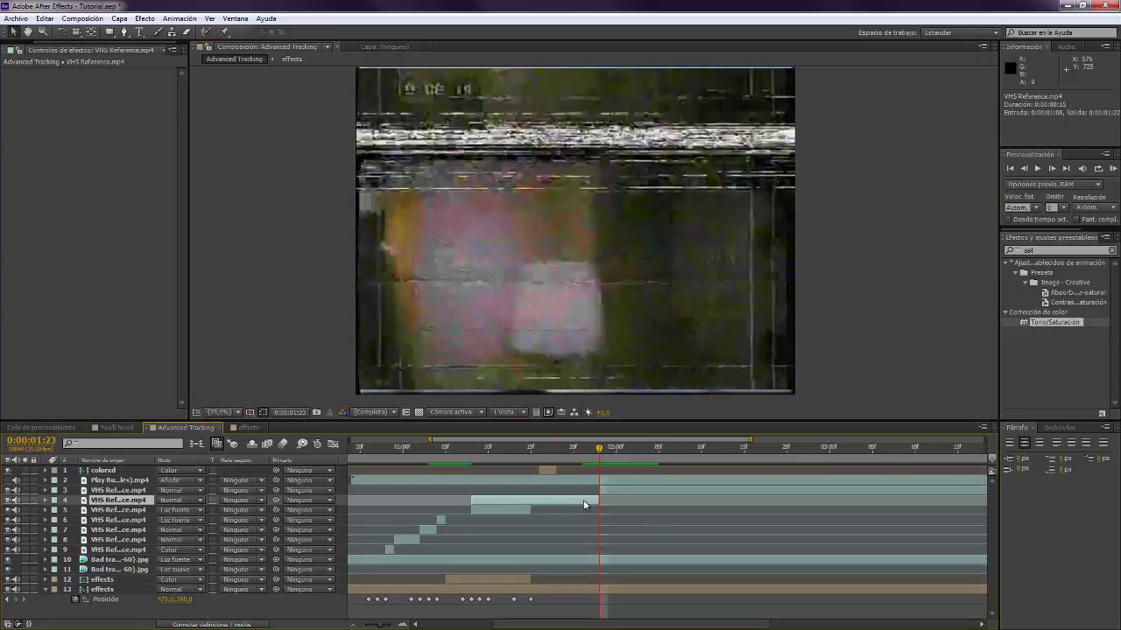
pyautogui.press('Delete')
# Duplicate the remaining VHS Reference layer, hide the upper copy and select the lower one
pyautogui.click(630, 491)
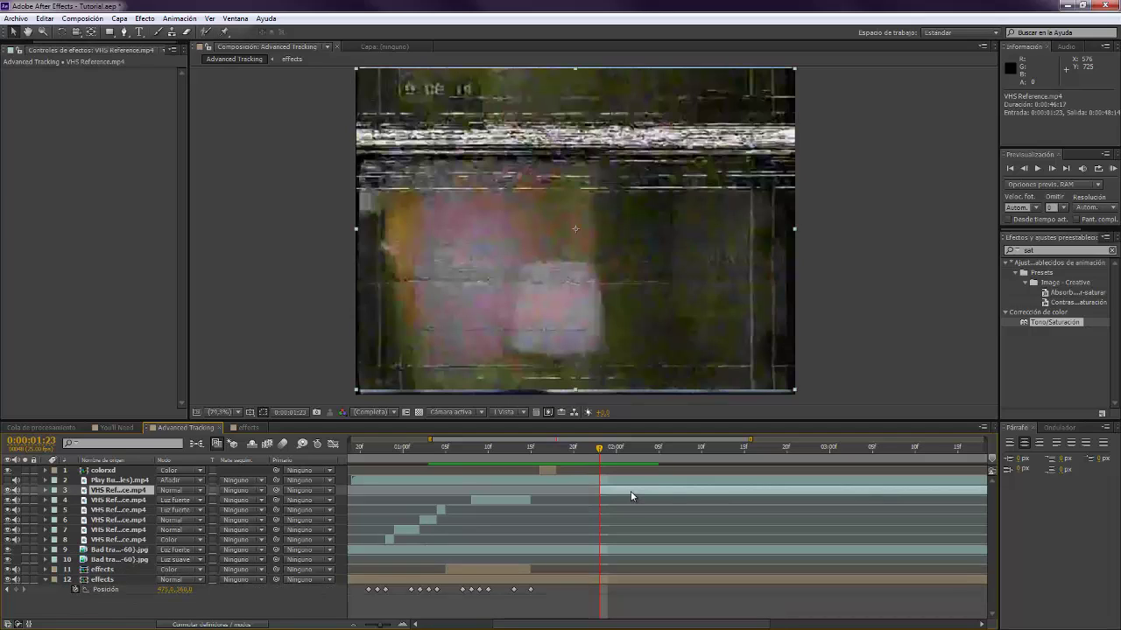
pyautogui.hotkey('ctrl', 'd')
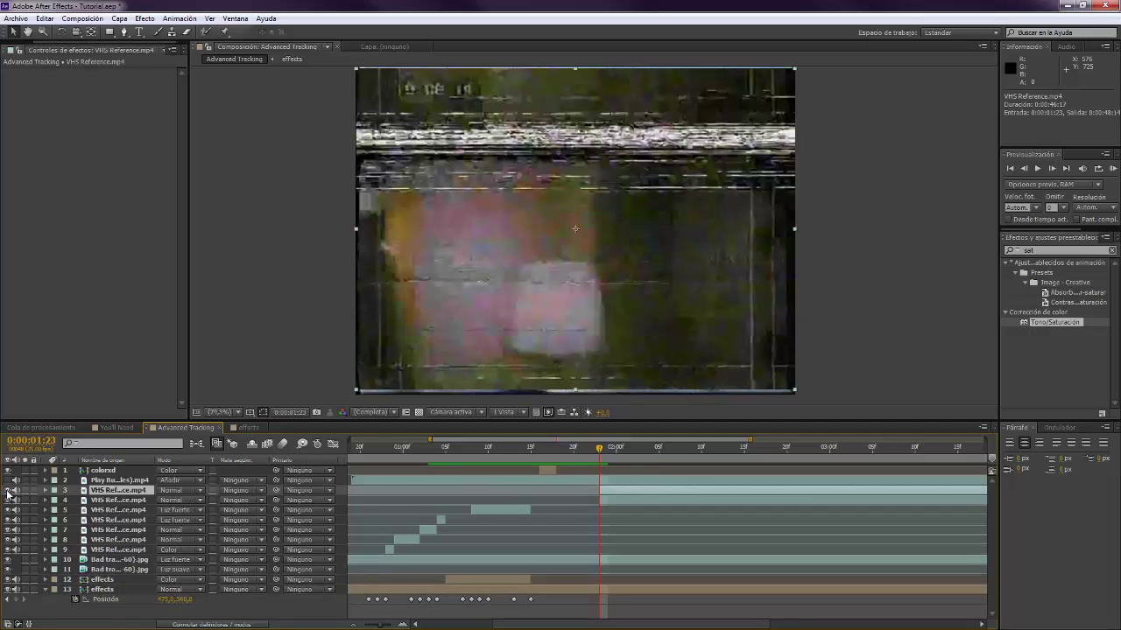
pyautogui.click(635, 502)
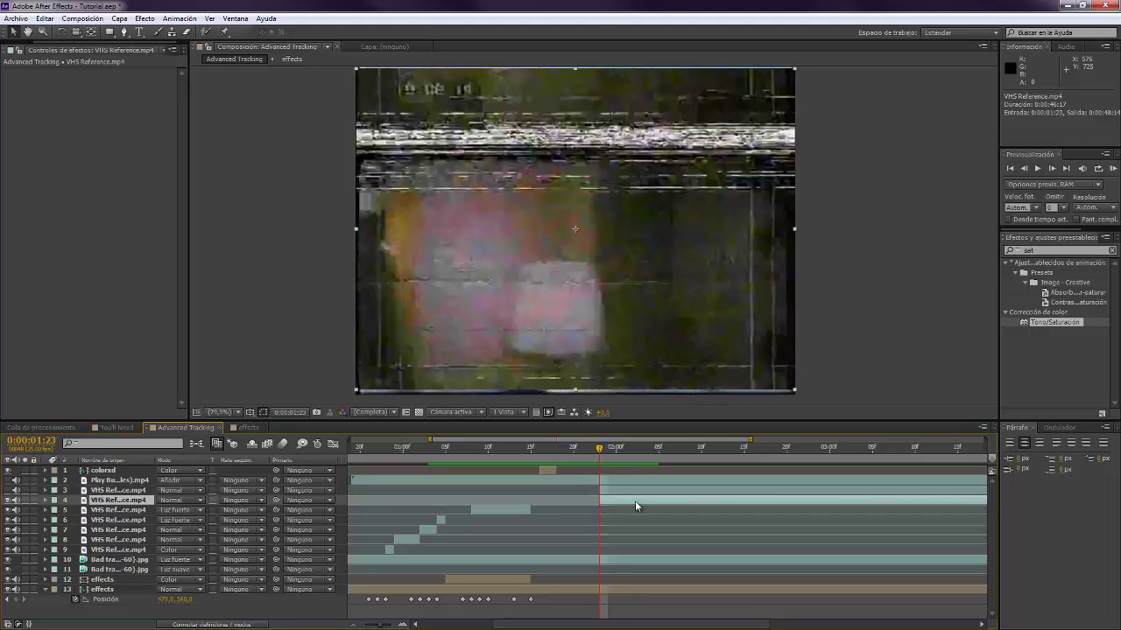
# At 0:00:01:23, draw a full-width rectangular mask over the noise band on the lower VHS Reference copy
pyautogui.press('pagedown')
pyautogui.press('pagedown')
pyautogui.press('pageup')
pyautogui.press('pageup')
pyautogui.press('pageup')
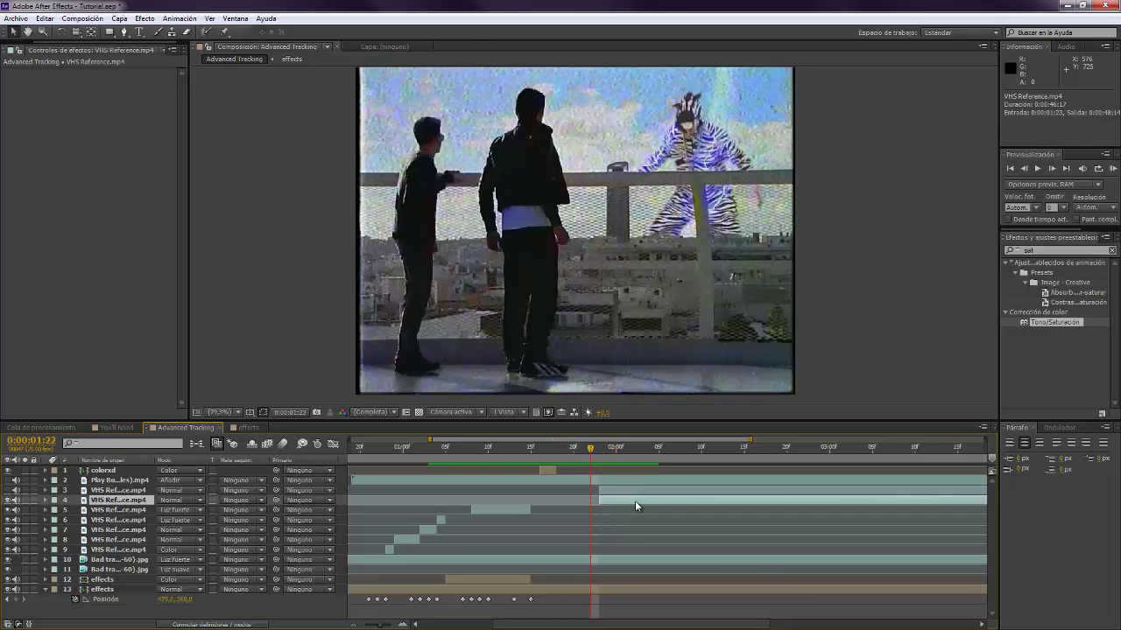
pyautogui.press('pagedown')
pyautogui.click(109, 32)
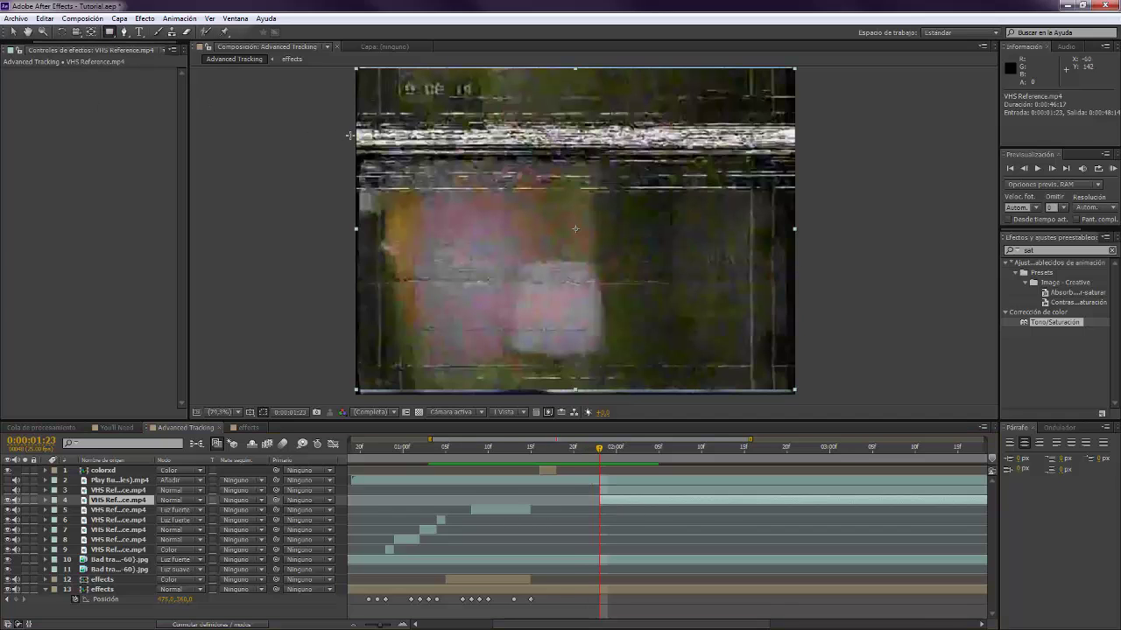
pyautogui.moveTo(342, 126); pyautogui.dragTo(826, 166)
# Set the new mask's mode to none and enlarge it upward and downward to enclose the whole noise band
pyautogui.click(179, 520)
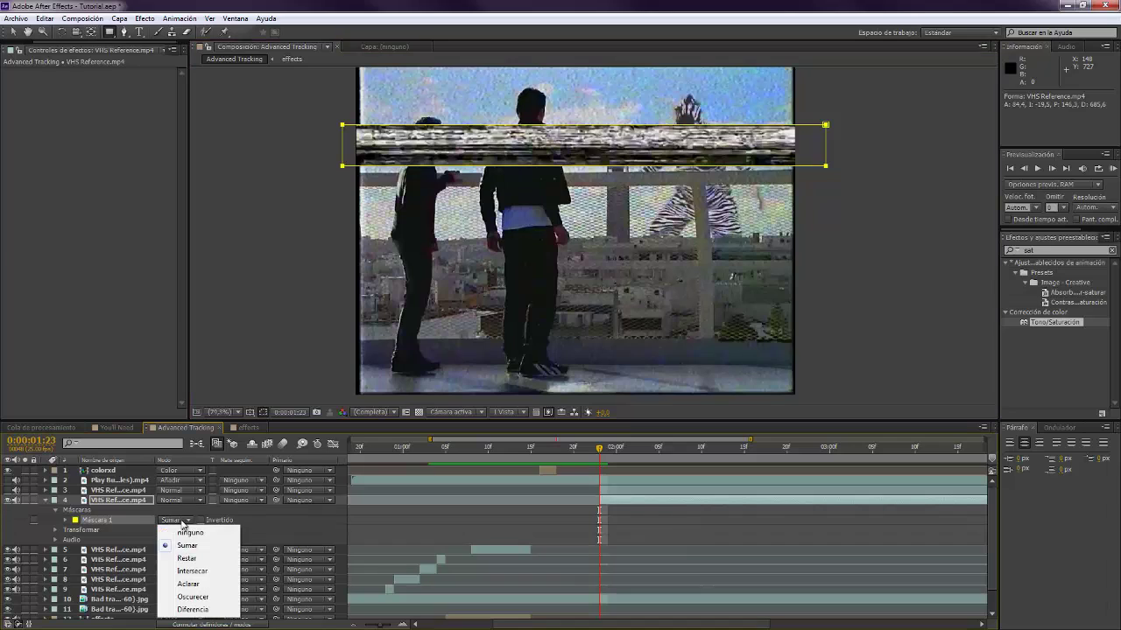
pyautogui.click(190, 533)
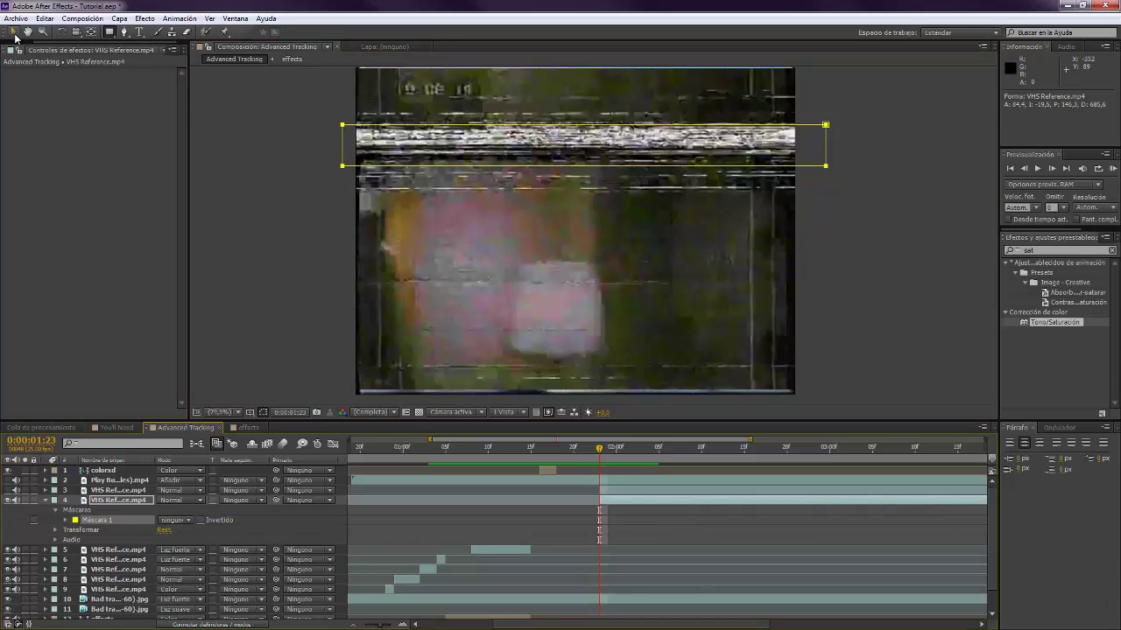
pyautogui.click(340, 121)
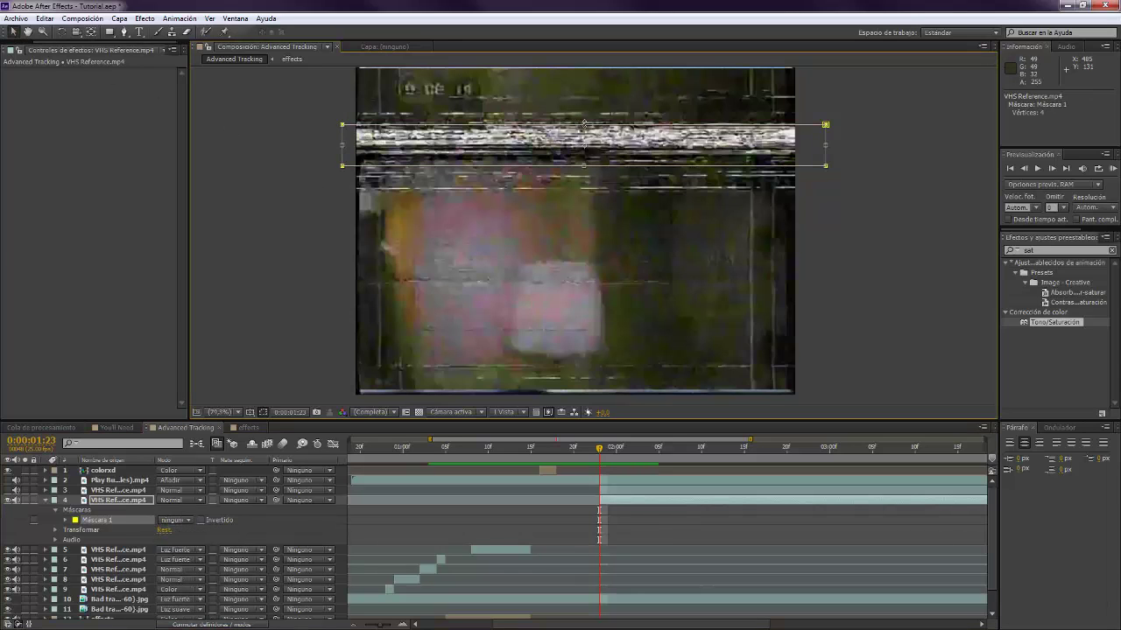
pyautogui.moveTo(586, 120); pyautogui.dragTo(584, 109)
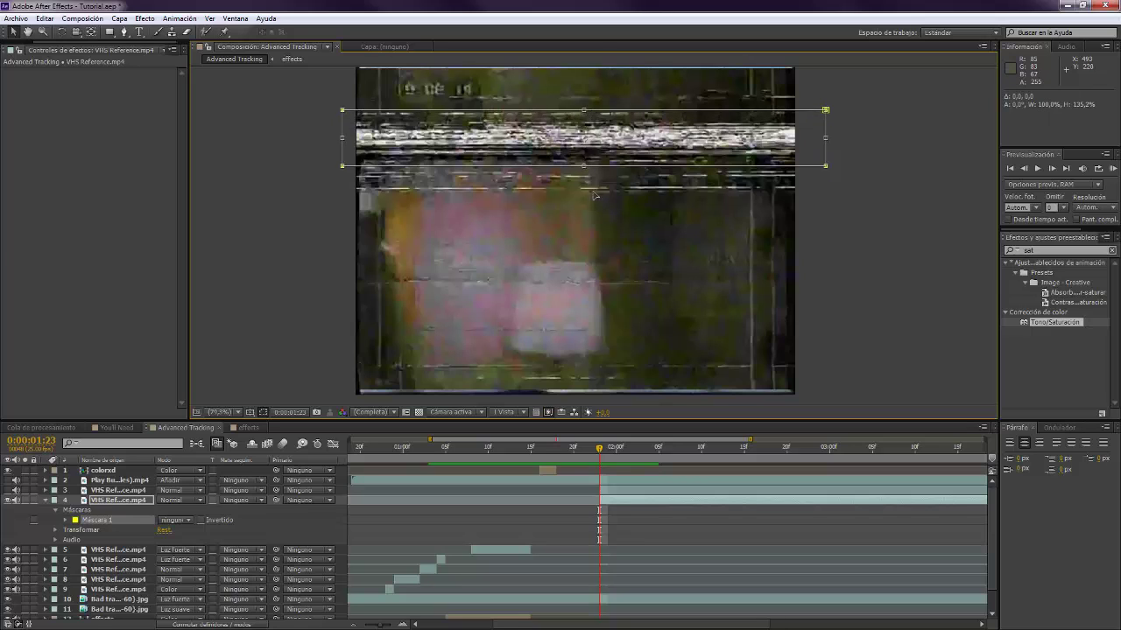
pyautogui.moveTo(594, 195); pyautogui.dragTo(593, 197)
# Start keyframing the mask path at 0:00:01:23 and add a path keyframe at 0:00:02:03
pyautogui.click(66, 523)
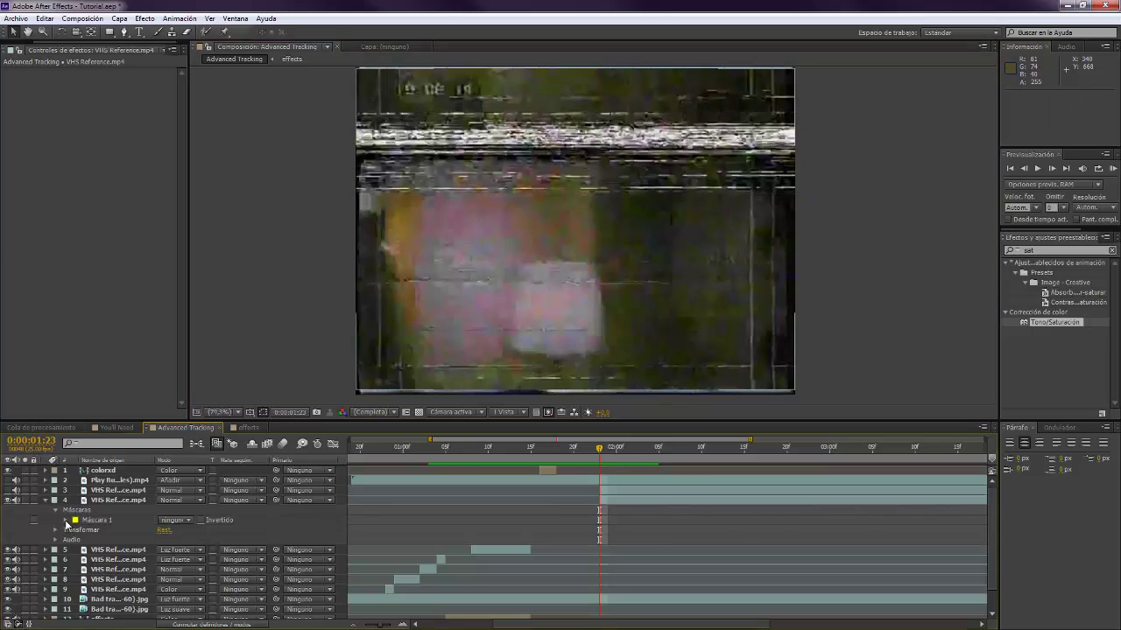
pyautogui.click(64, 520)
pyautogui.click(123, 529)
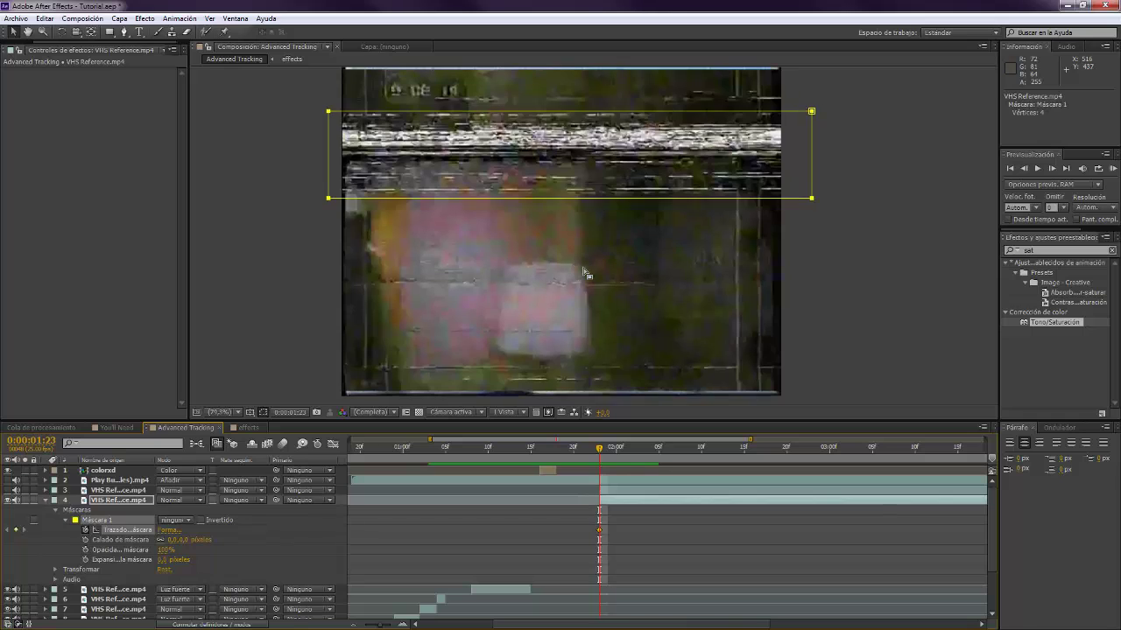
pyautogui.press('space')
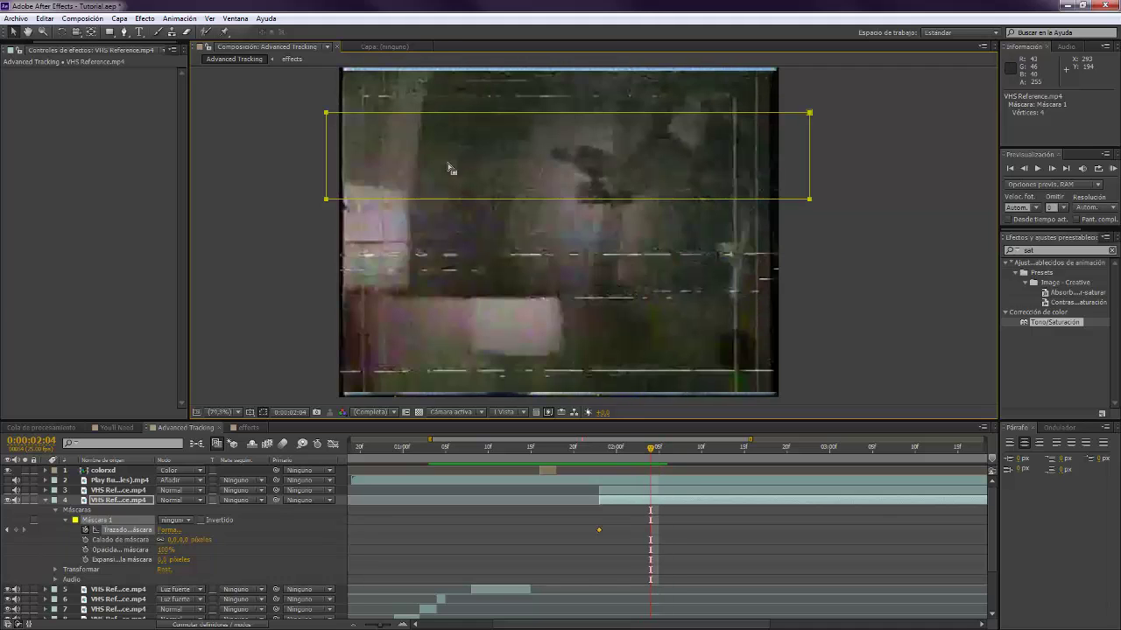
pyautogui.press('pageup')
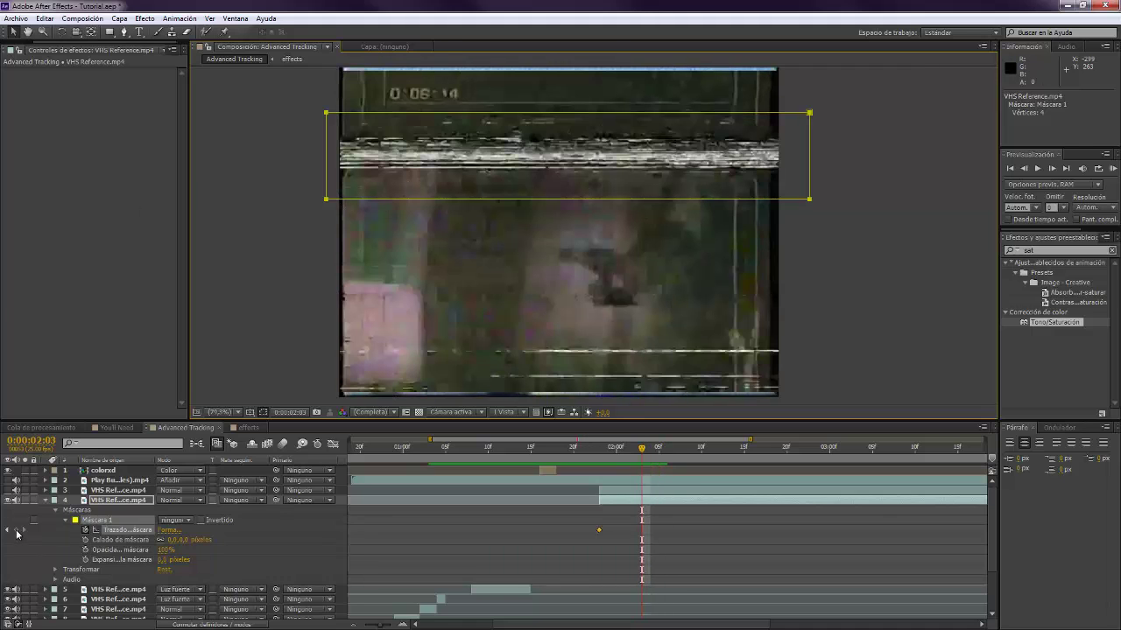
pyautogui.click(326, 198)
# Move the mask out of the frame at 0:00:02:04, and fit it tightly around the noise band at 0:00:02:05
pyautogui.press('pagedown')
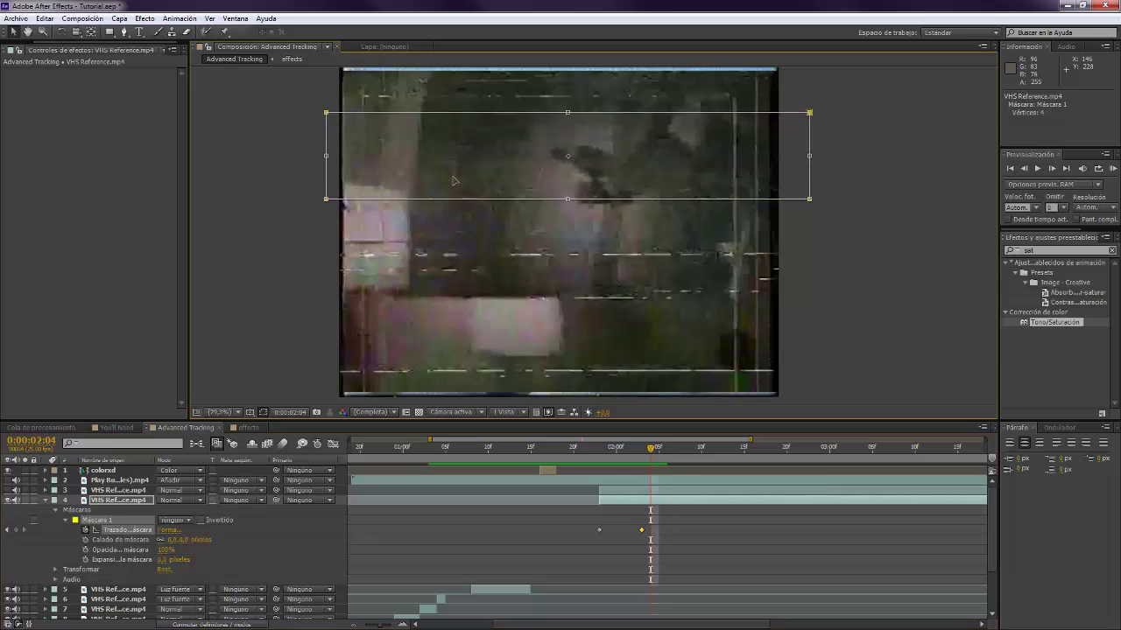
pyautogui.moveTo(454, 180); pyautogui.dragTo(420, 156)
pyautogui.press('pagedown')
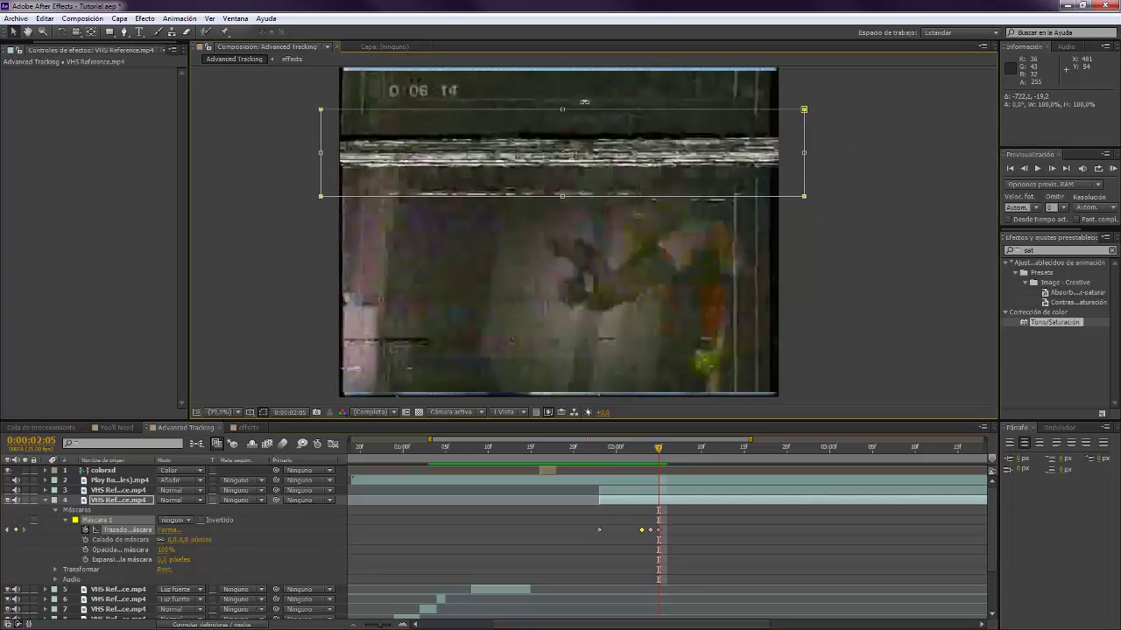
pyautogui.moveTo(562, 110); pyautogui.dragTo(562, 126)
pyautogui.moveTo(563, 196); pyautogui.dragTo(564, 178)
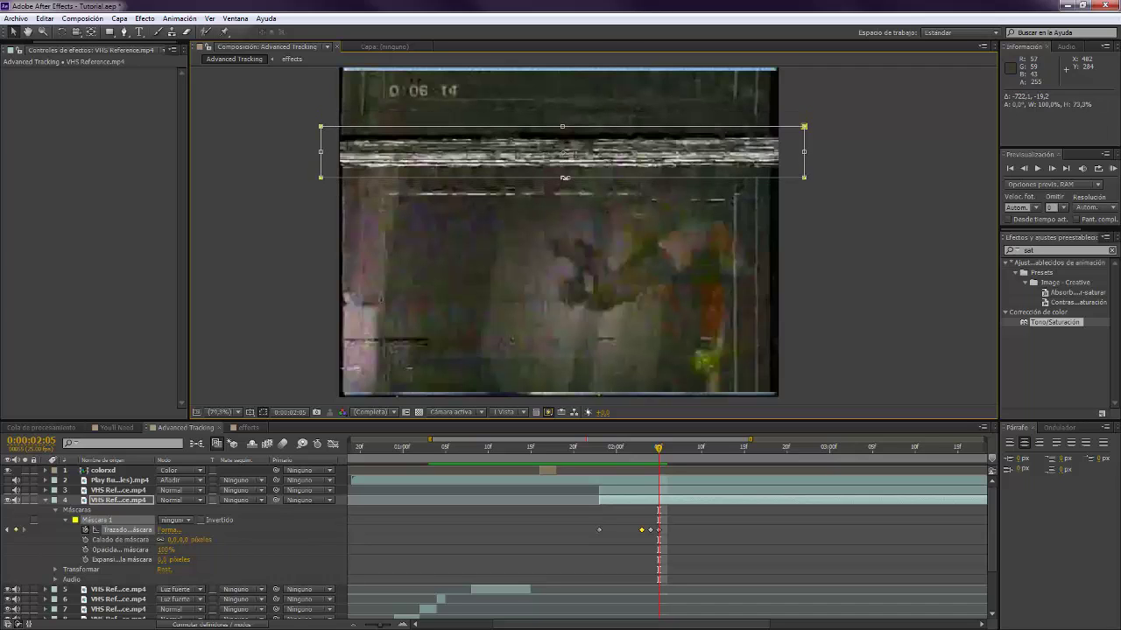
pyautogui.press('Return')
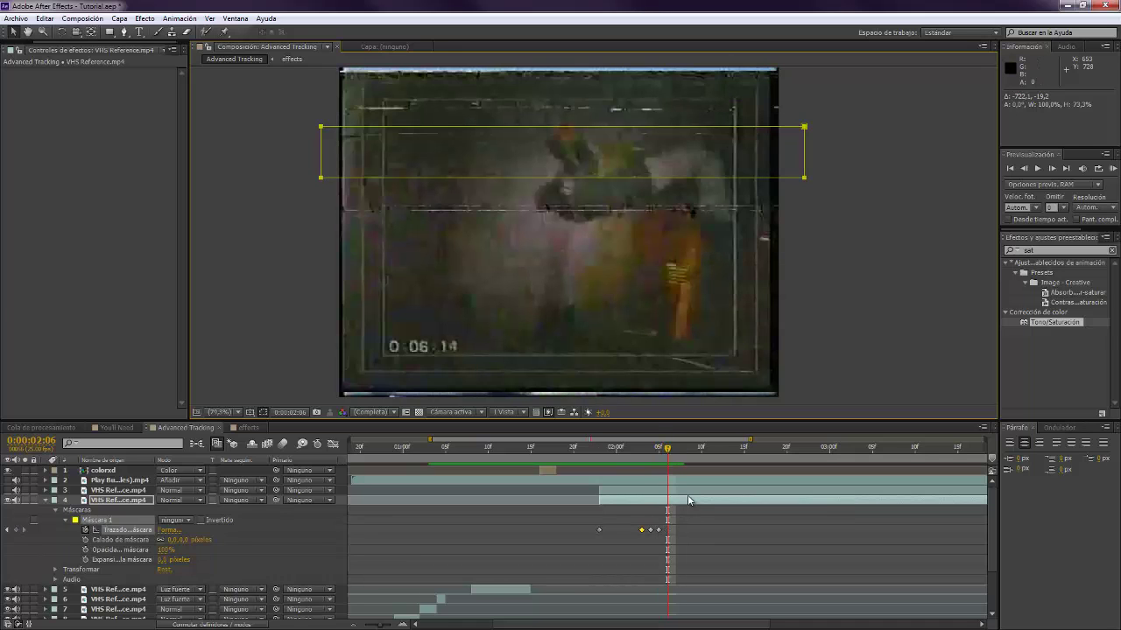
# Split the masked VHS Reference layer at 0:00:02:06 and delete the part after it
pyautogui.click(689, 499)
pyautogui.hotkey('ctrl', 'd')
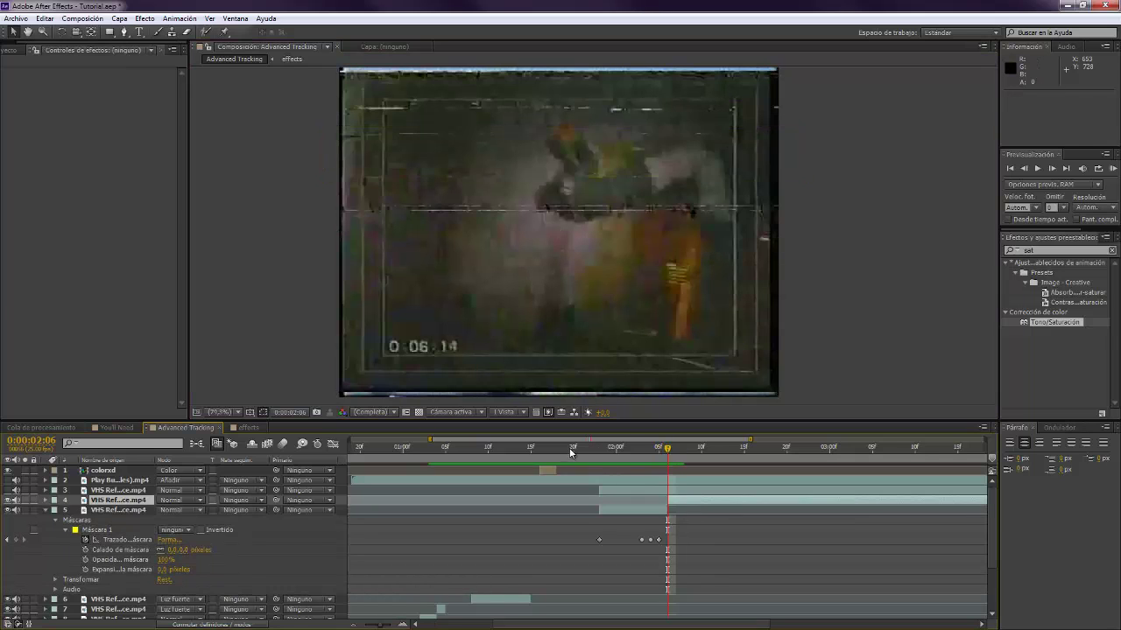
pyautogui.hotkey('ctrl', 'z')
# Set the VHS Reference mask's mode to Sumar and feather its edges by 23 pixels
pyautogui.click(606, 447)
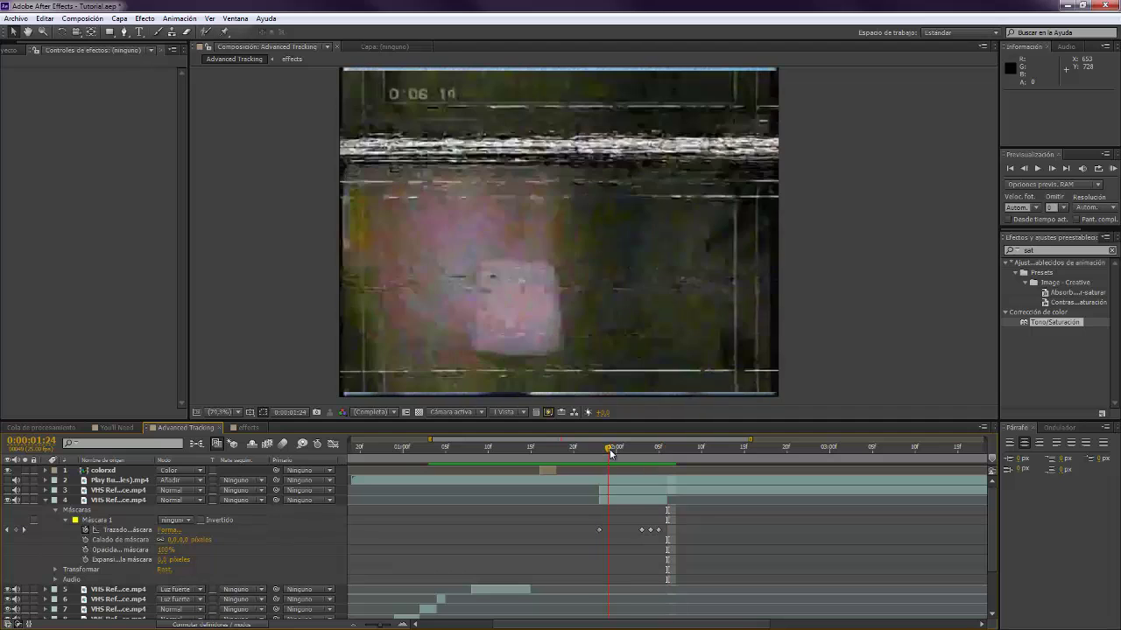
pyautogui.click(622, 502)
pyautogui.click(177, 523)
pyautogui.click(182, 545)
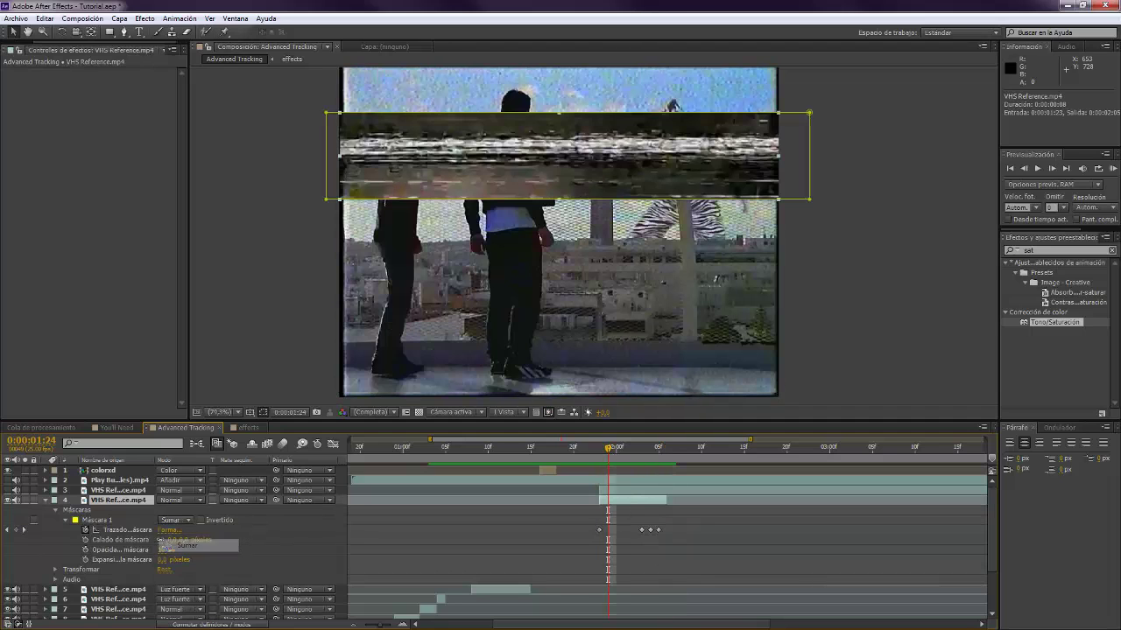
pyautogui.moveTo(178, 539); pyautogui.dragTo(279, 557)
# Set the masked VHS Reference layer's blending mode to Luz fuerte, check the frames around 0:00:01:23 and collapse its properties
pyautogui.click(182, 500)
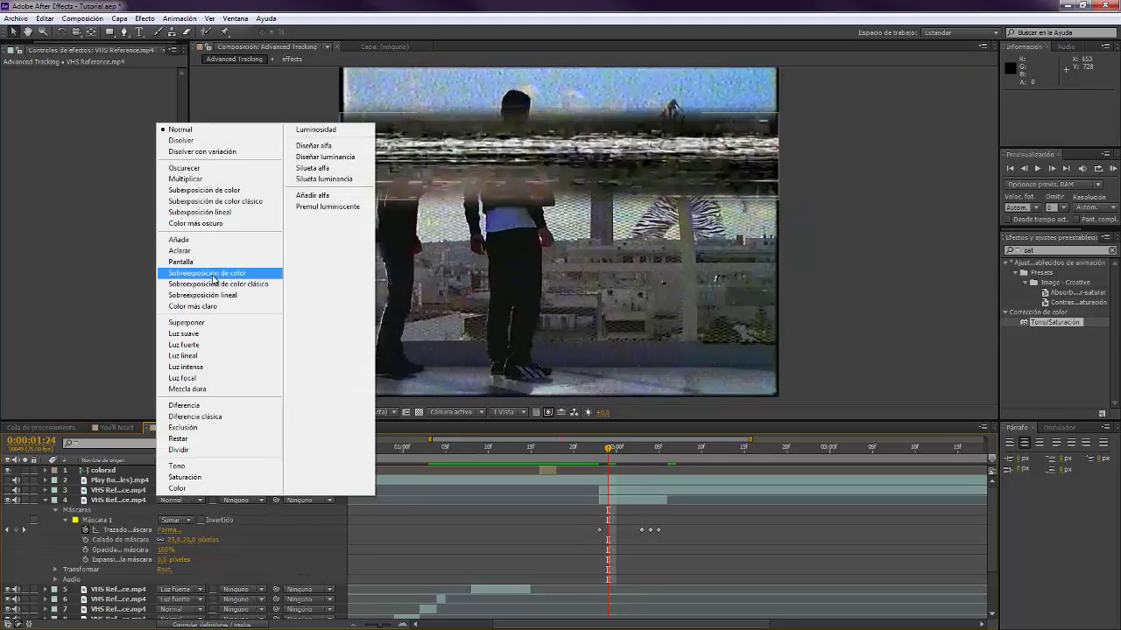
pyautogui.click(201, 345)
pyautogui.click(247, 282)
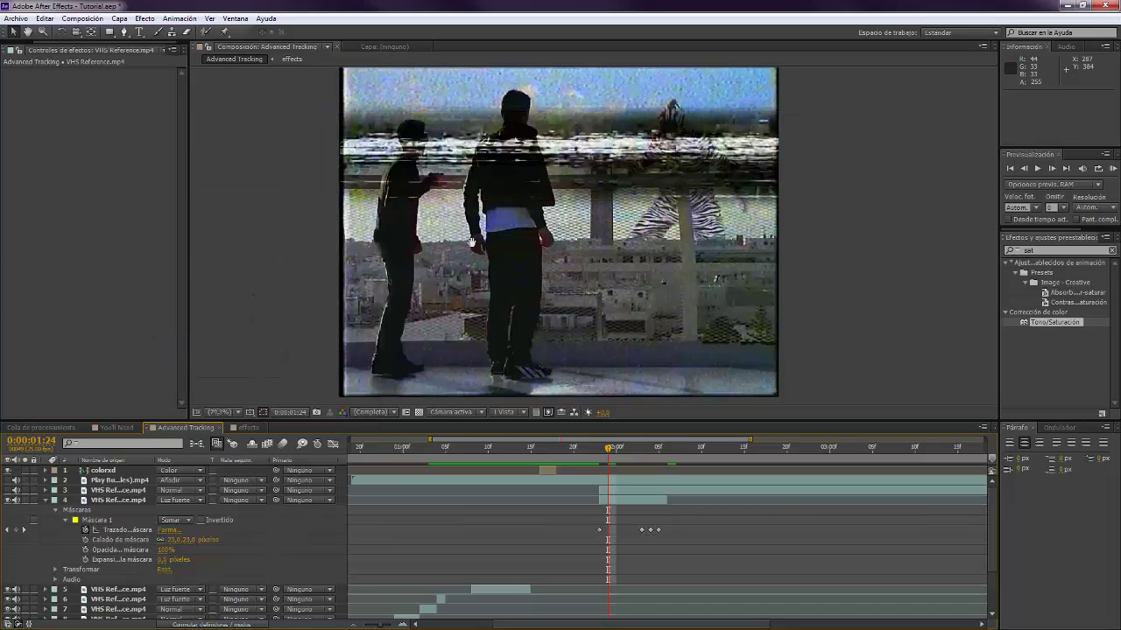
pyautogui.moveTo(470, 243); pyautogui.dragTo(466, 246)
pyautogui.press('pageup')
pyautogui.press('pageup')
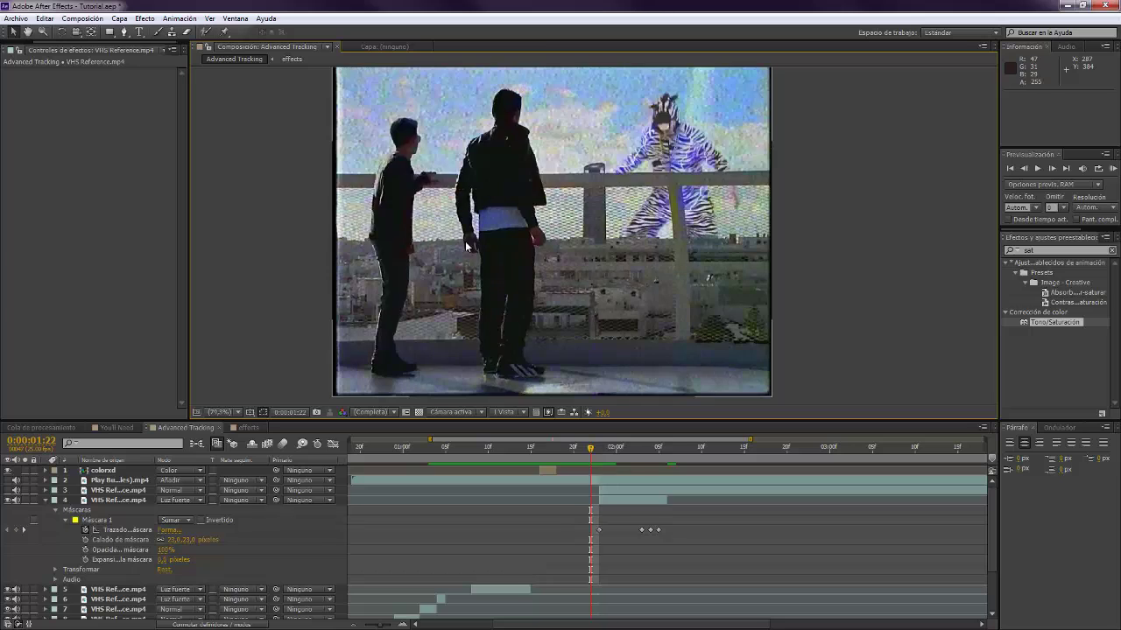
pyautogui.press('pagedown')
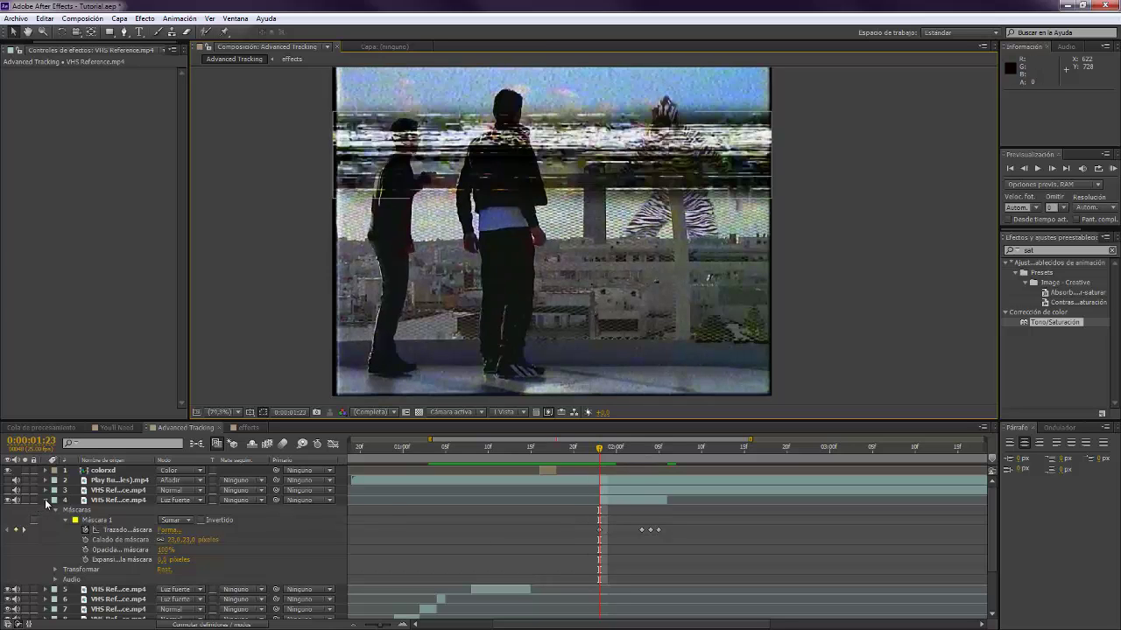
pyautogui.hotkey('ctrl', '`')
# Split the bottom effects layer at 0:00:01:23 and duplicate the part after the cut
pyautogui.click(618, 591)
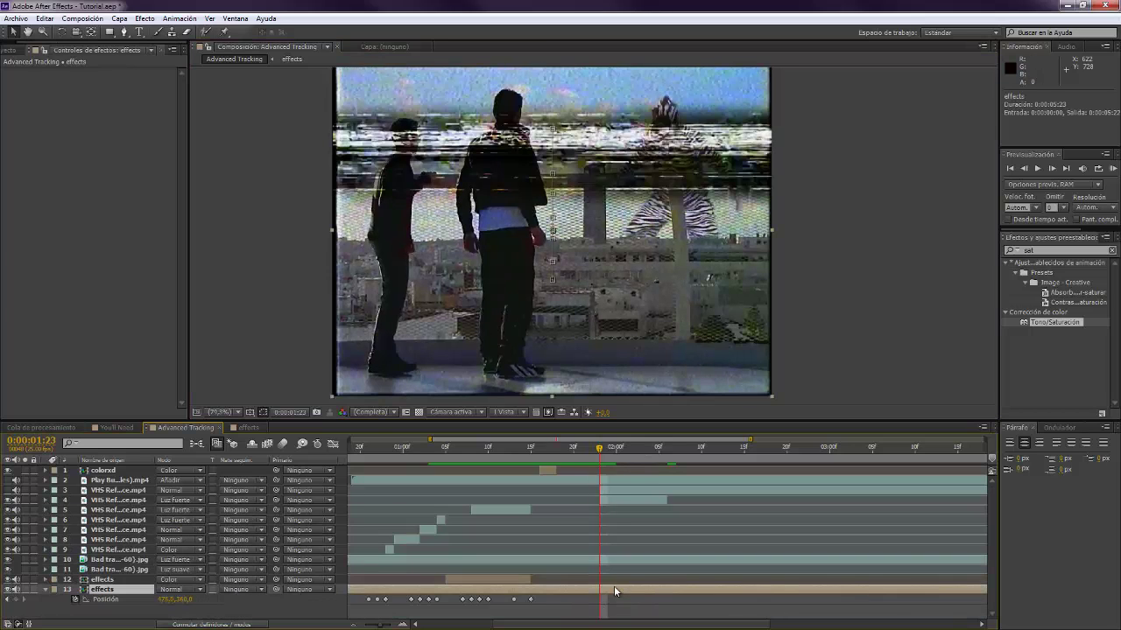
pyautogui.hotkey('ctrl', 'd')
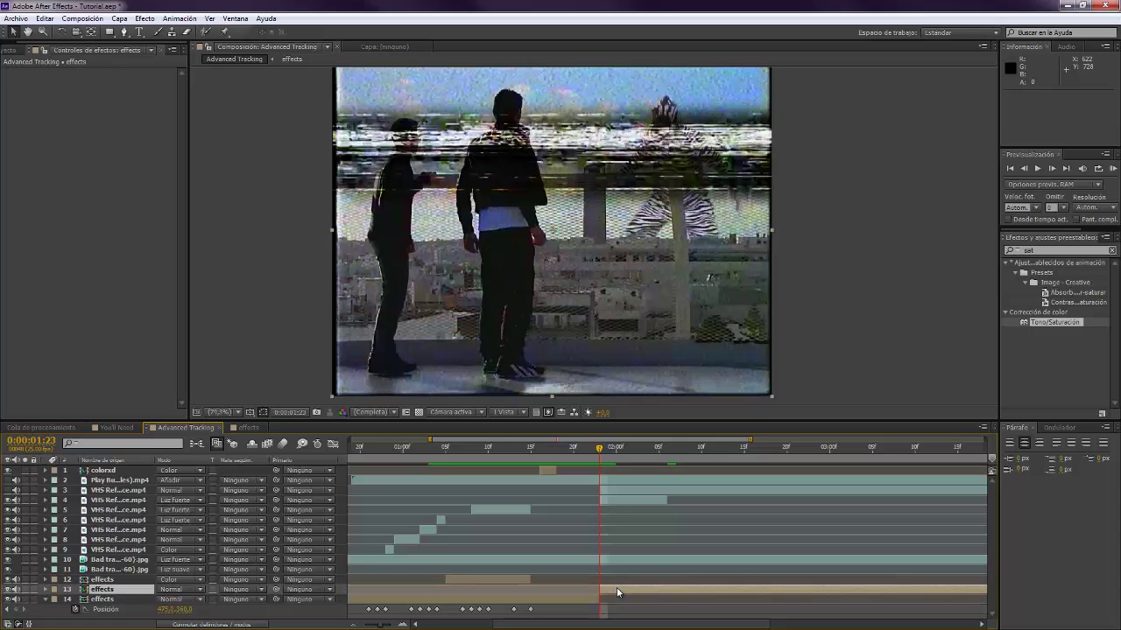
pyautogui.hotkey('ctrl', 'd')
# Split the upper effects duplicate at 0:00:02:06, keeping both parts, and end the lower duplicate at the same frame
pyautogui.click(667, 447)
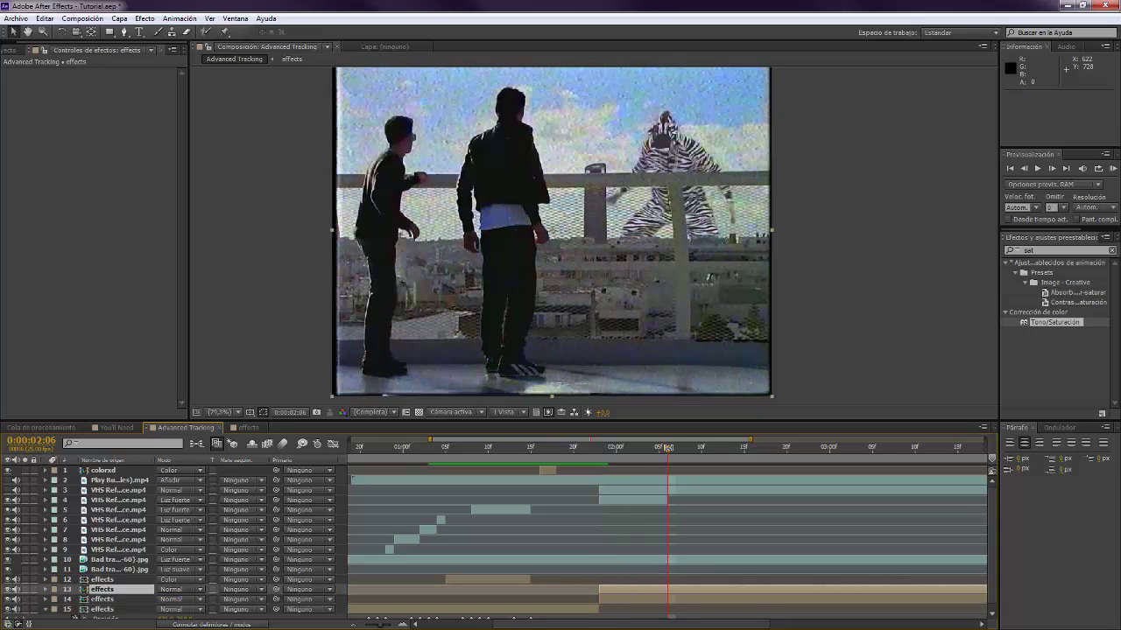
pyautogui.hotkey('ctrl', 'shift', 'd')
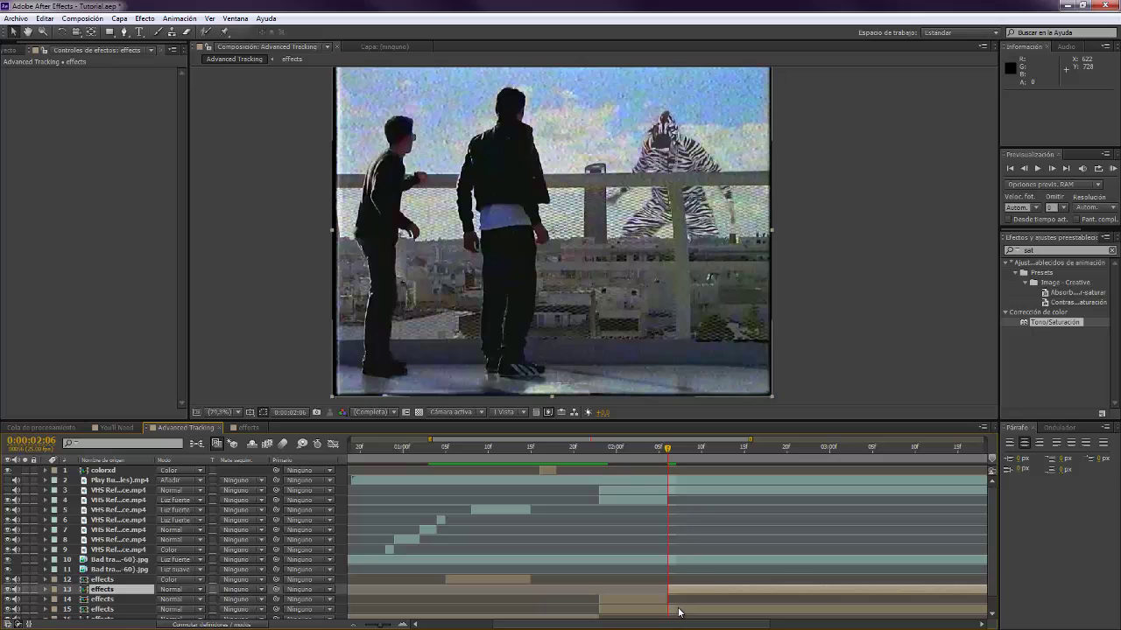
pyautogui.click(680, 610)
pyautogui.press('Delete')
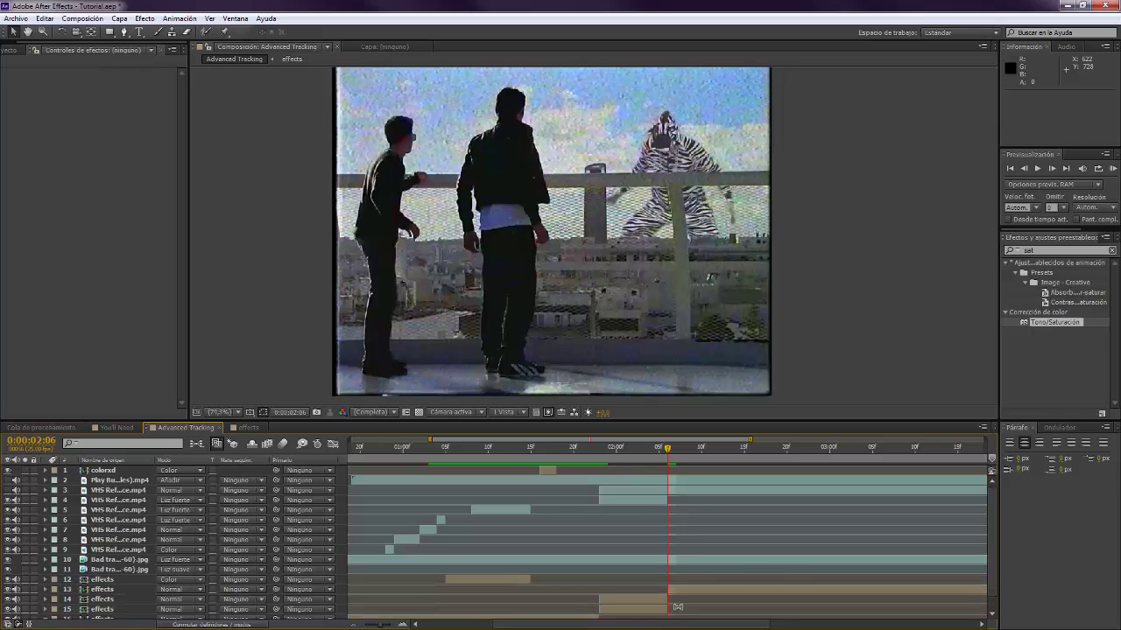
# At 0:00:01:23, lower the upper short effects copy by setting its vertical position to 513
pyautogui.scroll(-1, 991, 538)
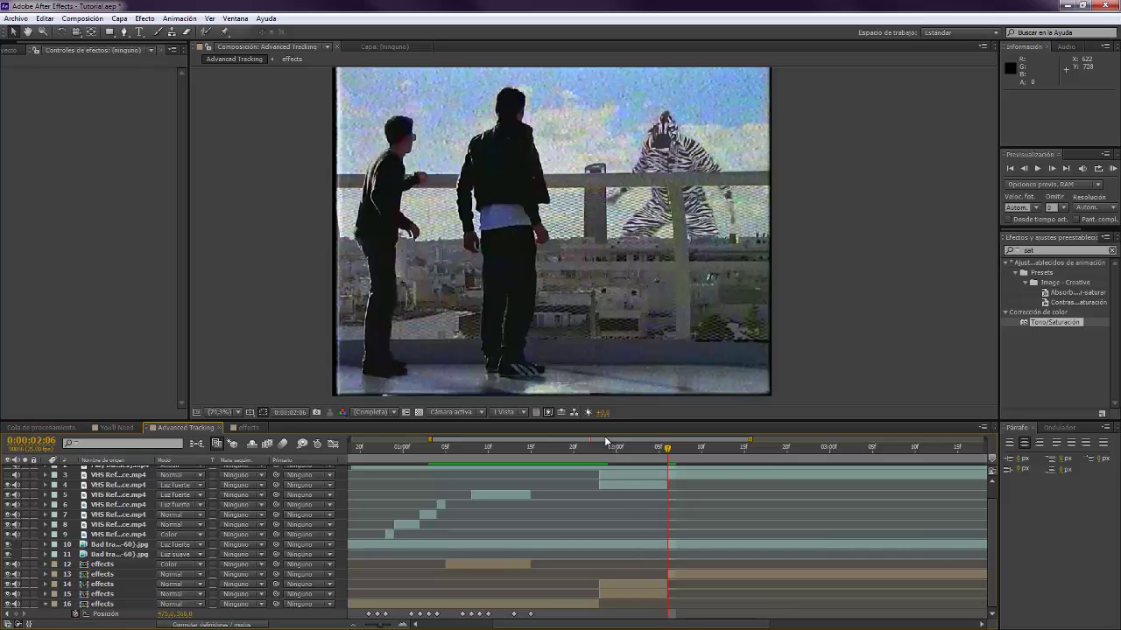
pyautogui.click(599, 448)
pyautogui.click(622, 583)
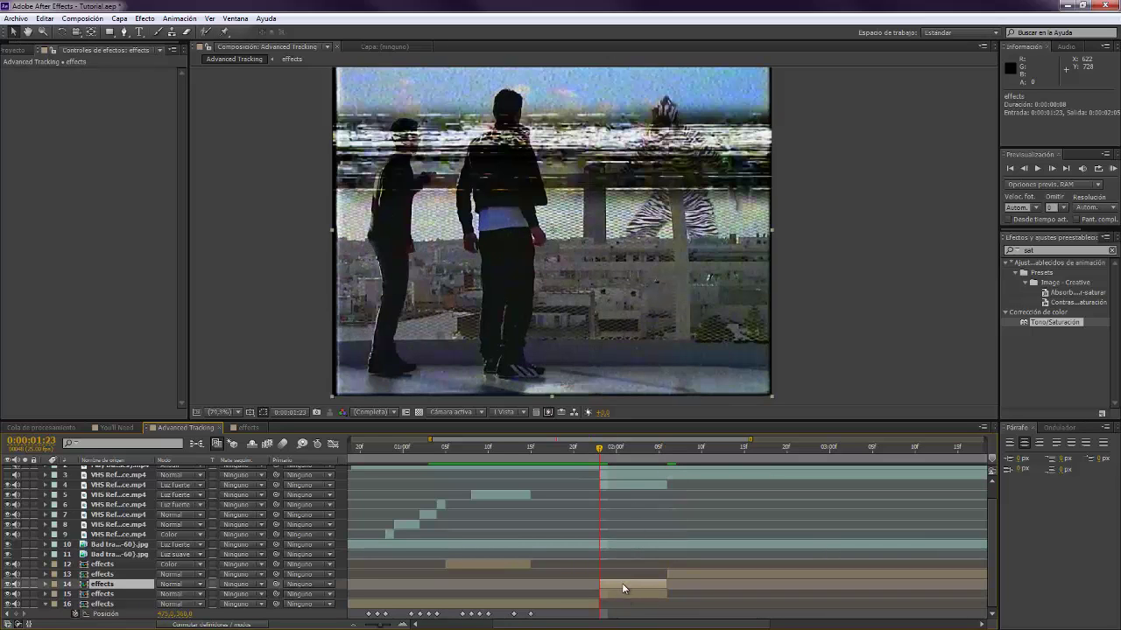
pyautogui.press('p')
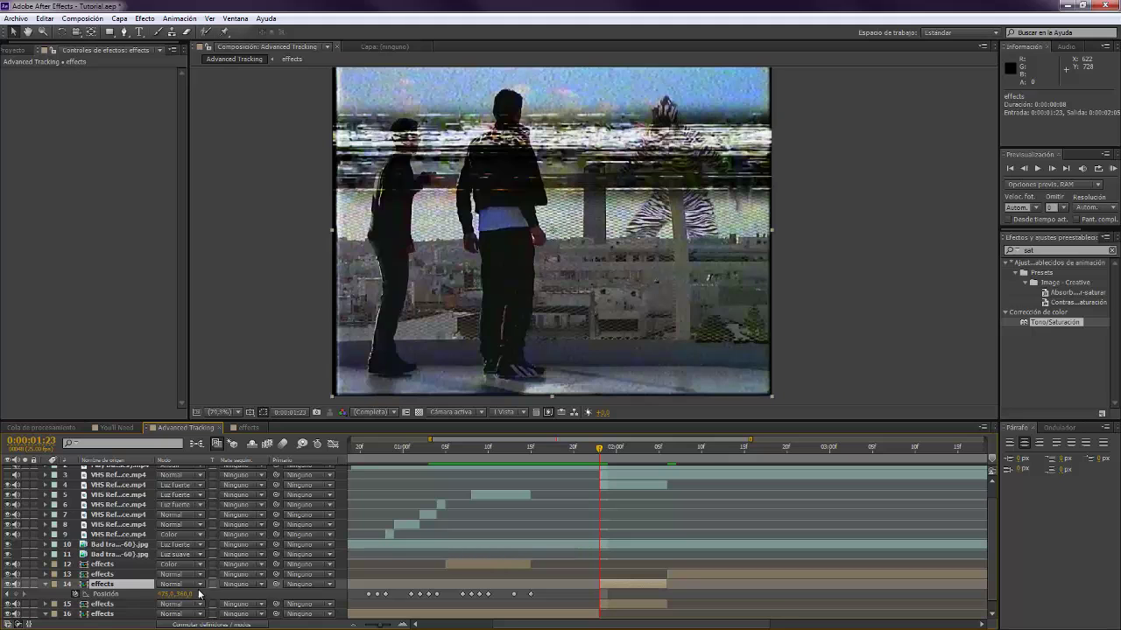
pyautogui.moveTo(184, 593); pyautogui.dragTo(89, 606)
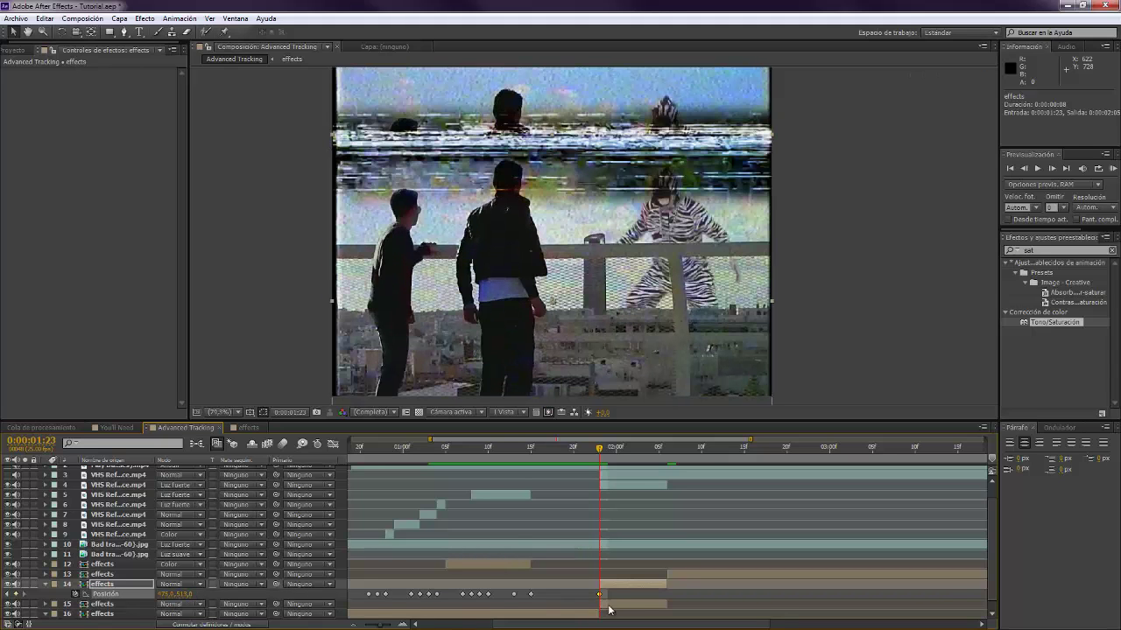
# Hide the lower short effects copy and set the upper copy's vertical position to 524 at 0:00:01:23
pyautogui.click(105, 604)
pyautogui.click(8, 604)
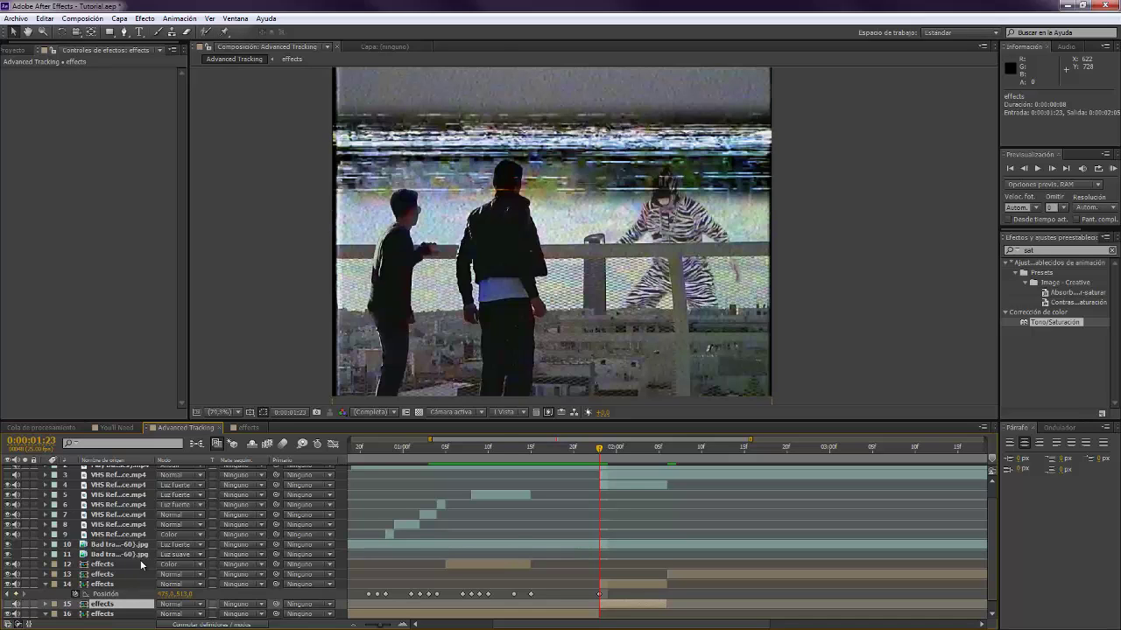
pyautogui.click(616, 581)
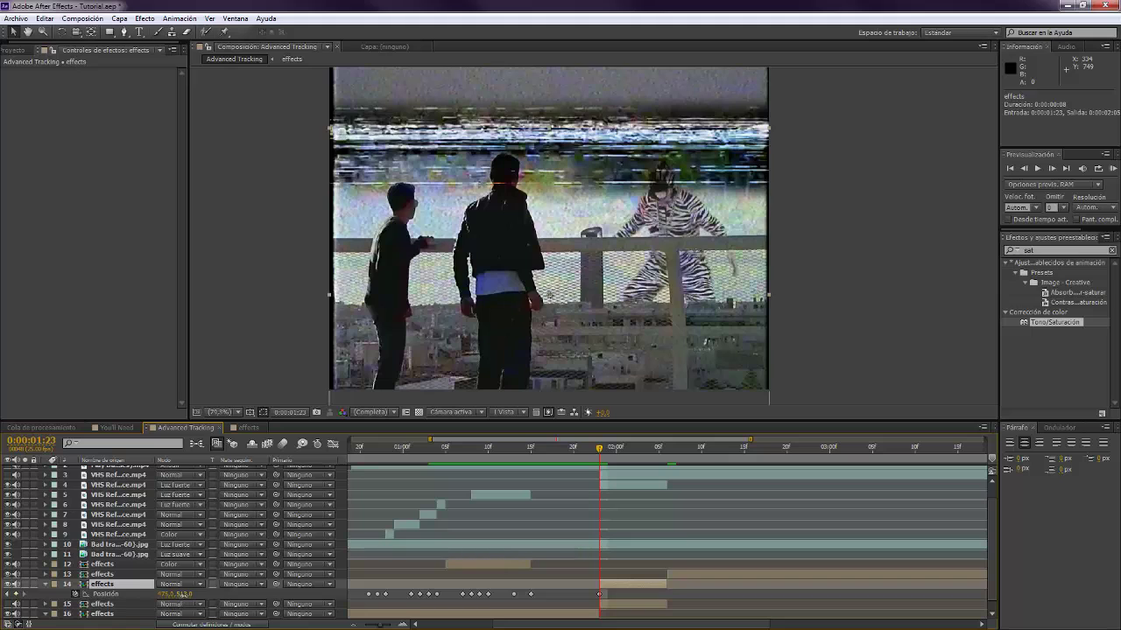
pyautogui.moveTo(182, 595); pyautogui.dragTo(193, 594)
# Keyframe the upper effects copy slightly lower at 0:00:01:24, comparing it with the previous frame to follow the noise band
pyautogui.press('pagedown')
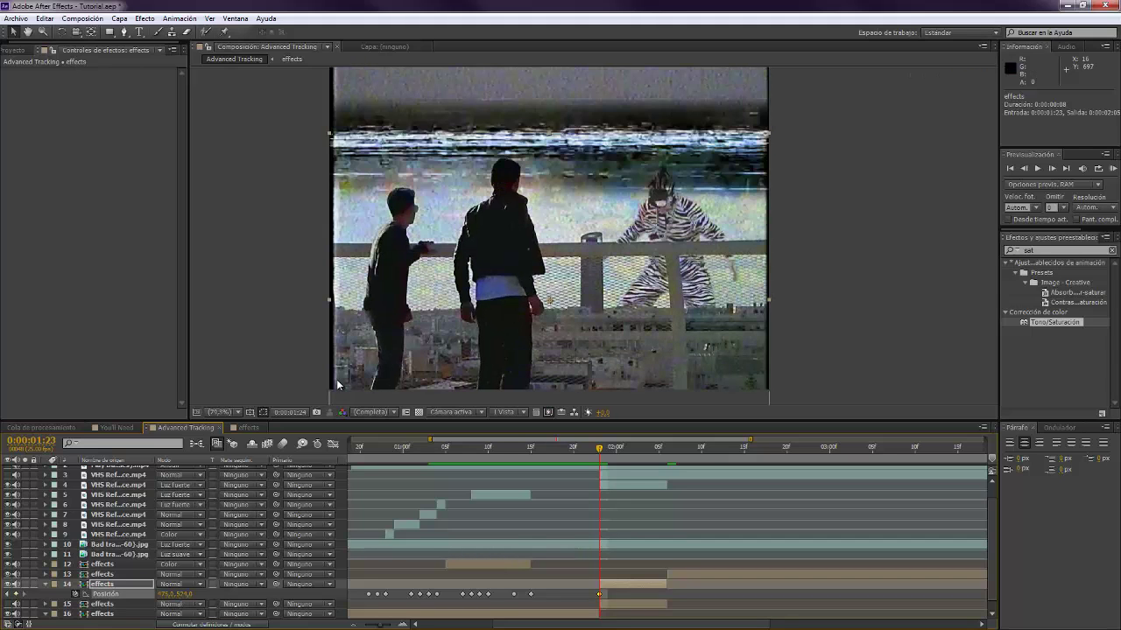
pyautogui.press('pageup')
pyautogui.press('pagedown')
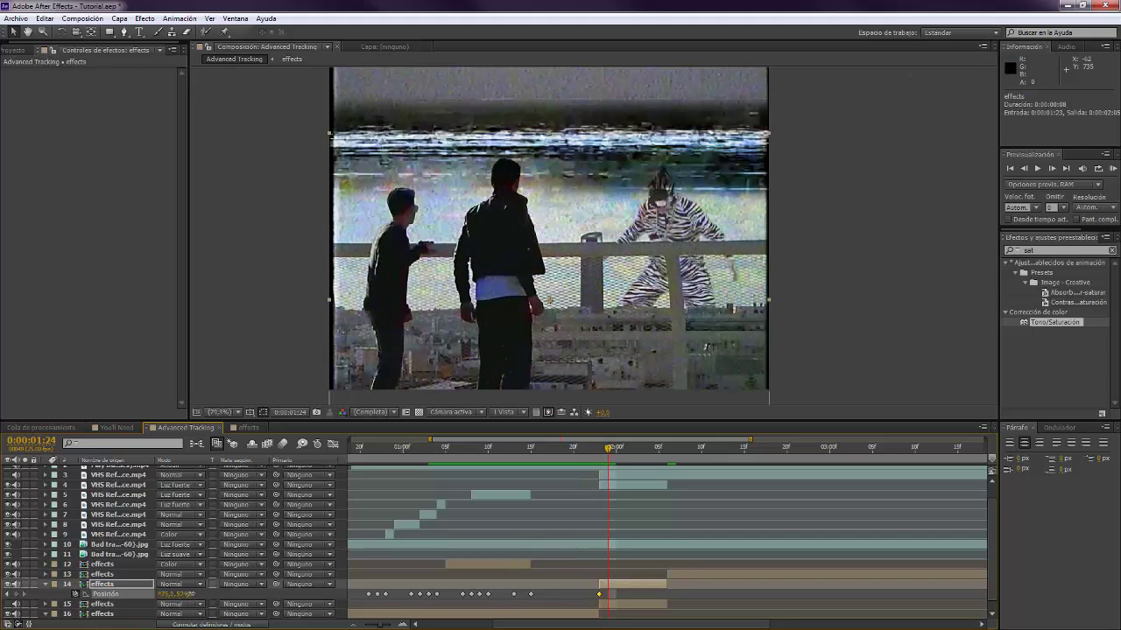
pyautogui.press('pageup')
pyautogui.press('pagedown')
pyautogui.press('pageup')
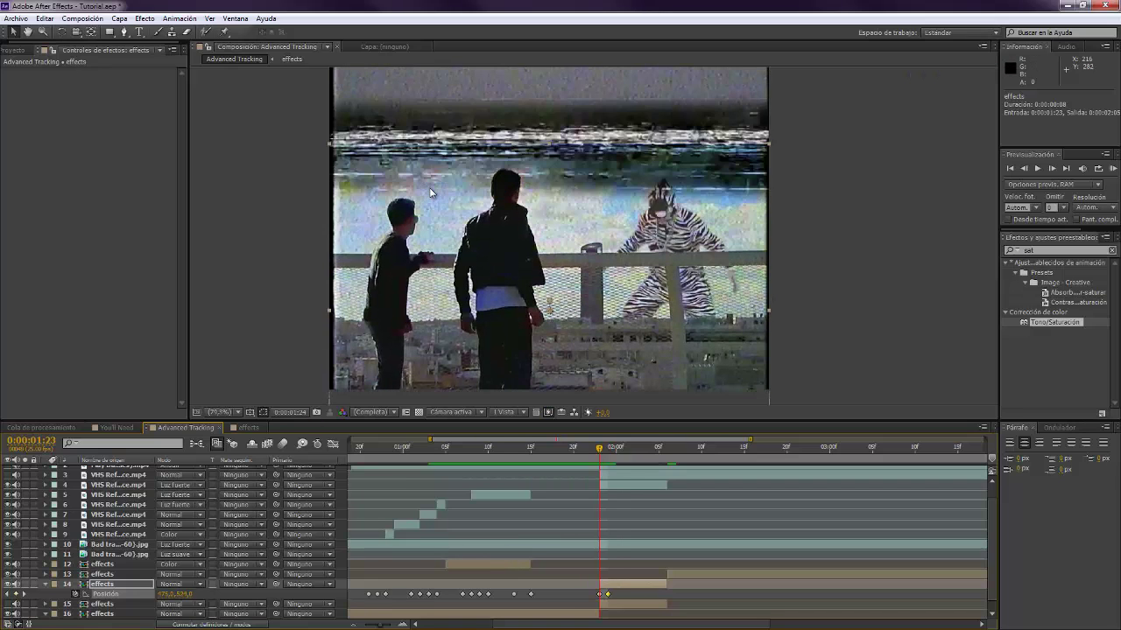
# Keyframe the upper short effects copy's vertical position at 0:00:02:00, and at 544 at 0:00:02:01, to follow the noise band
pyautogui.press('pagedown')
pyautogui.press('pagedown')
pyautogui.moveTo(179, 593); pyautogui.dragTo(184, 594)
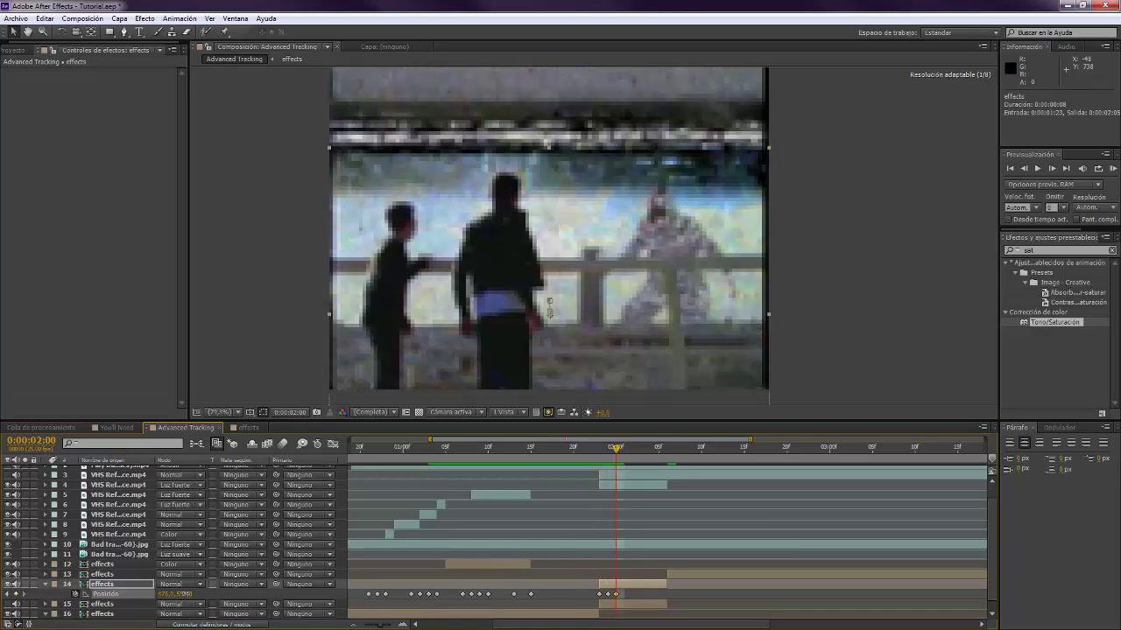
pyautogui.press('pageup')
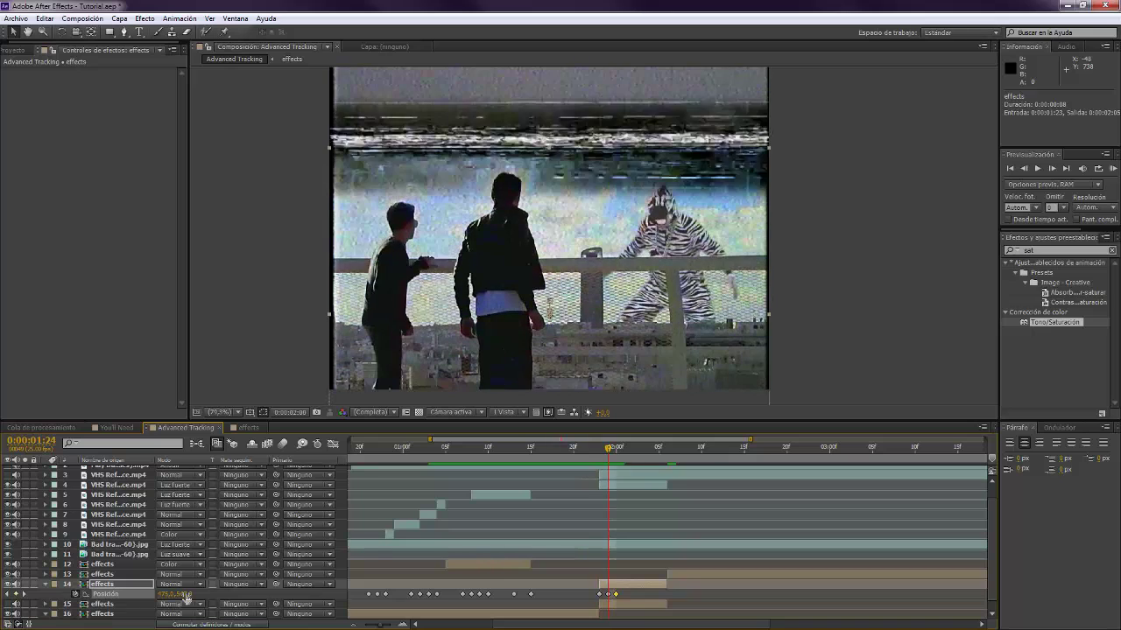
pyautogui.press('pagedown')
pyautogui.press('pagedown')
pyautogui.moveTo(179, 594); pyautogui.dragTo(184, 594)
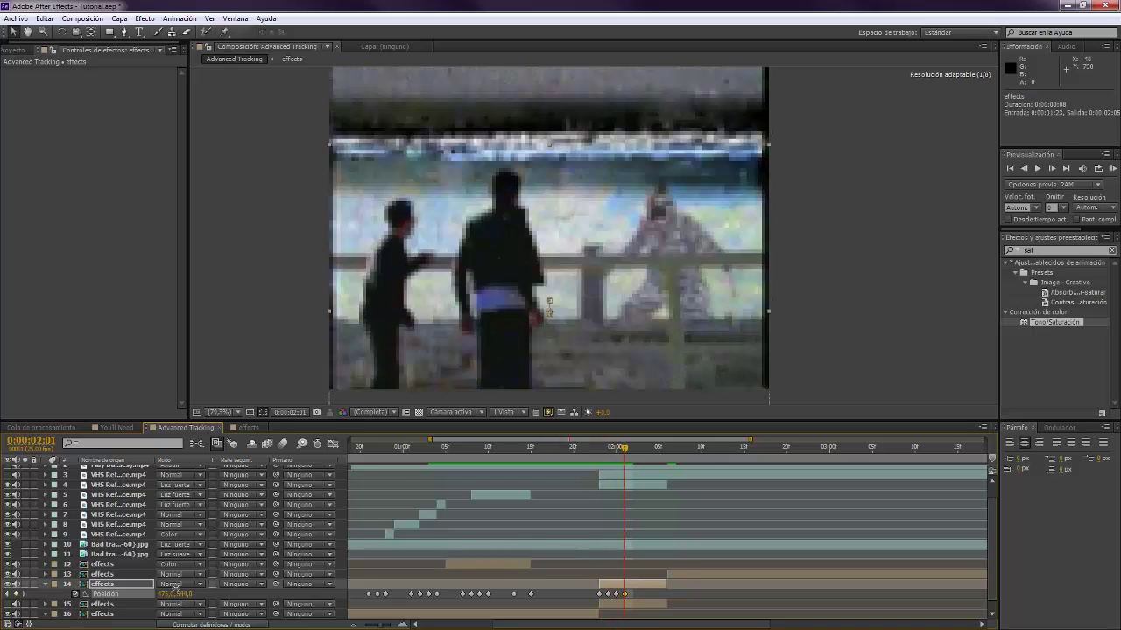
# Keyframe the upper short effects copy's vertical position at 544 at 0:00:02:03, 338 at 0:00:02:04 and 547 at 0:00:02:05
pyautogui.press('pagedown')
pyautogui.press('pagedown')
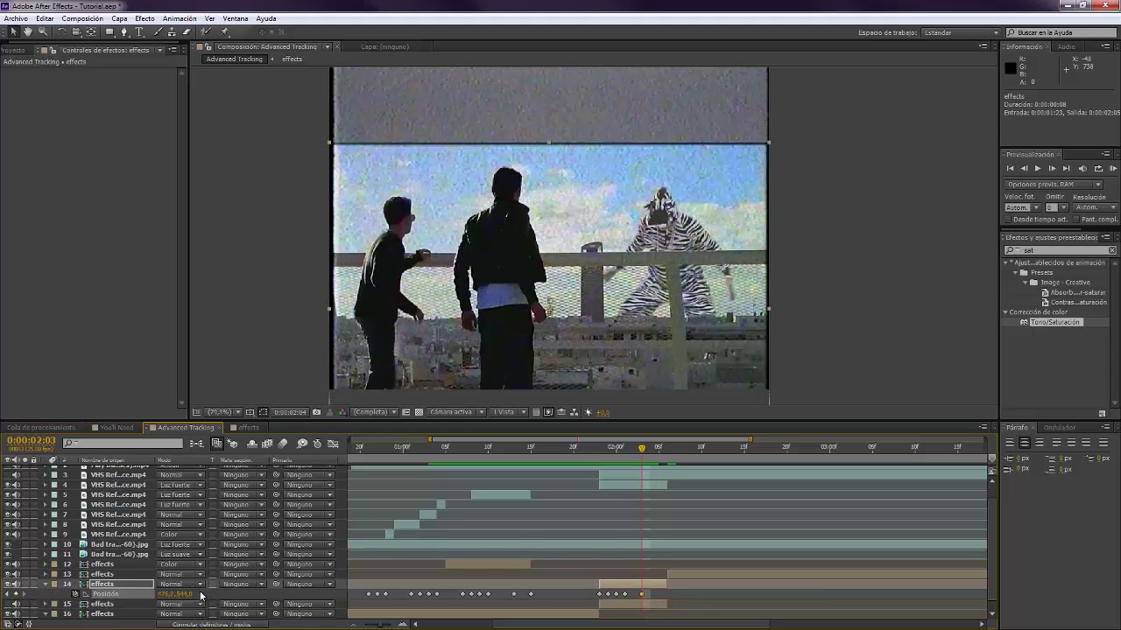
pyautogui.moveTo(182, 594); pyautogui.dragTo(411, 328)
pyautogui.press('pagedown')
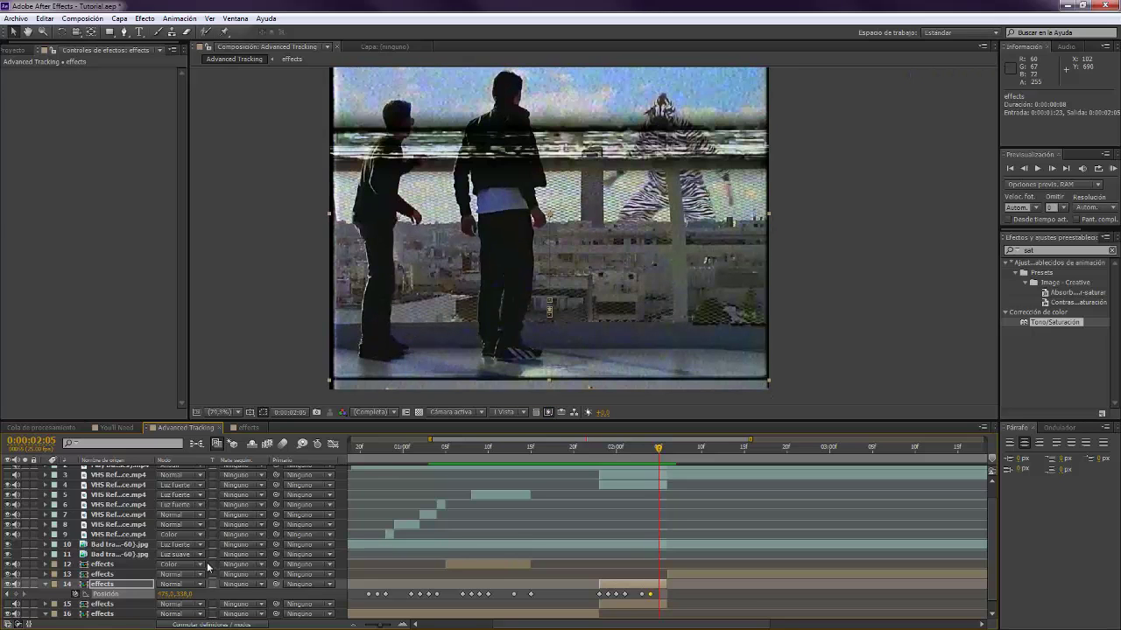
pyautogui.moveTo(186, 593); pyautogui.dragTo(350, 507)
pyautogui.press('pagedown')
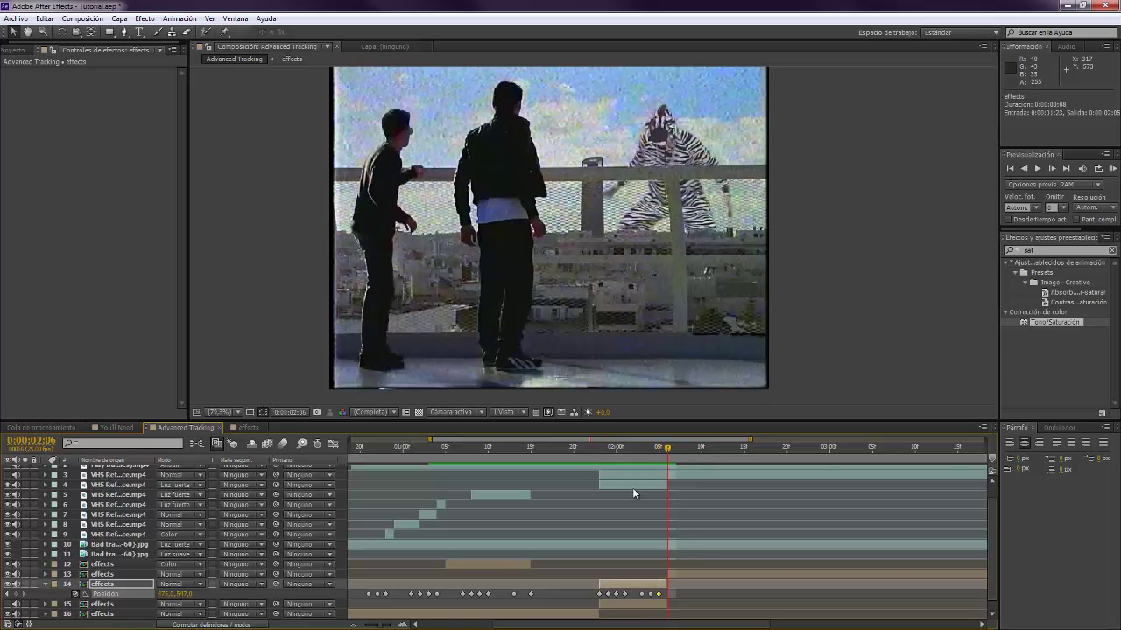
# Show the lower short effects copy again and set its vertical position to -173 at 0:00:01:23
pyautogui.press('pageup')
pyautogui.press('pageup')
pyautogui.click(596, 451)
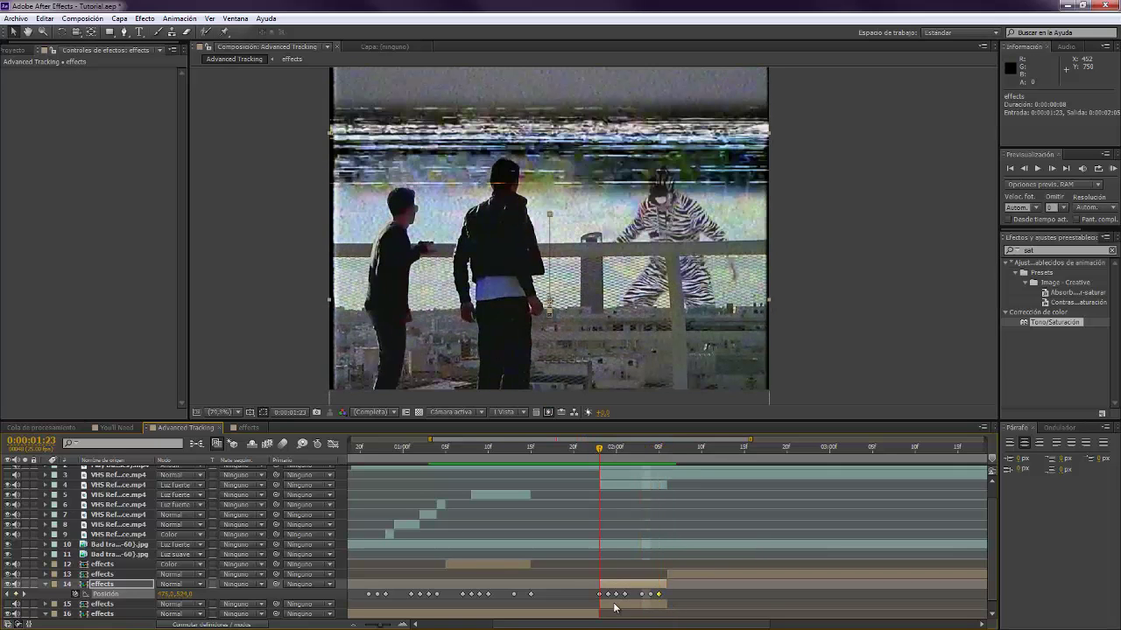
pyautogui.click(45, 601)
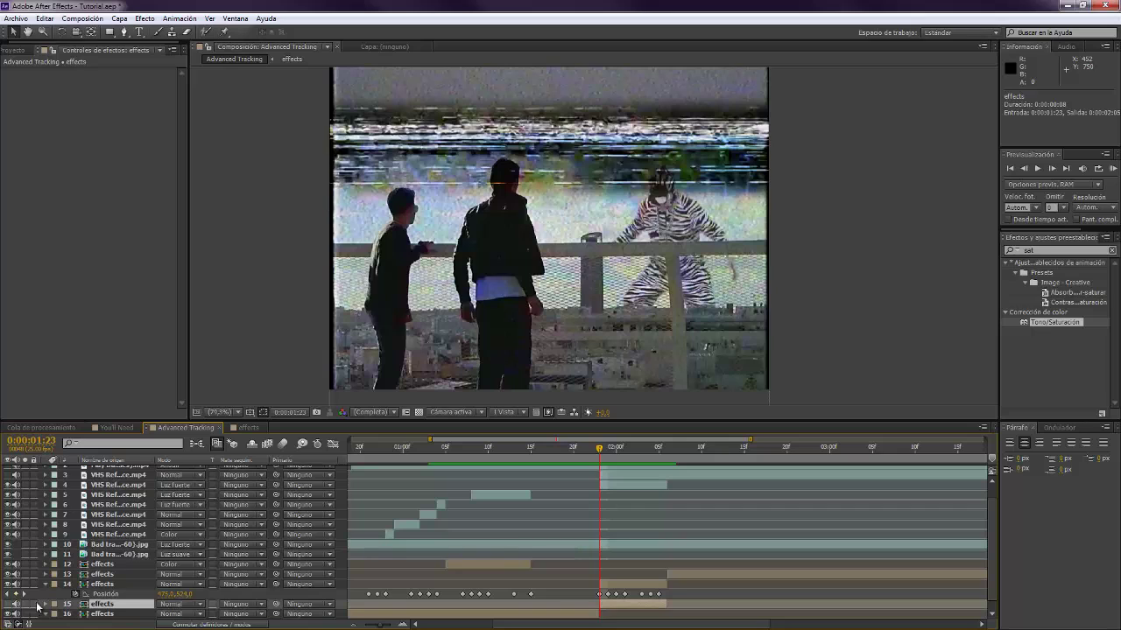
pyautogui.click(9, 604)
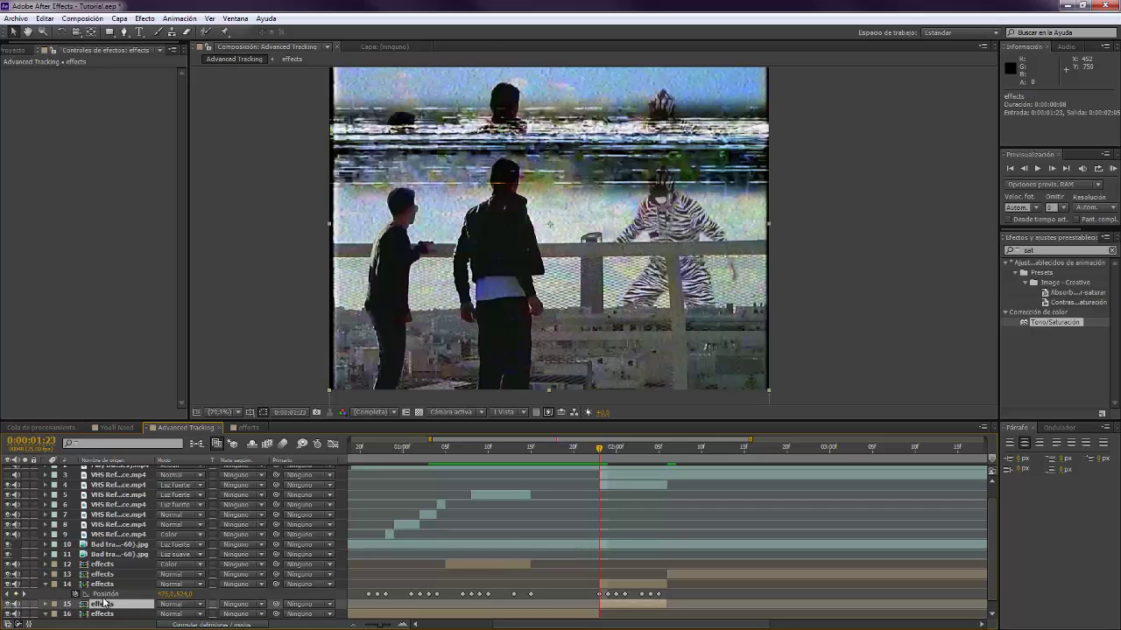
pyautogui.press('p')
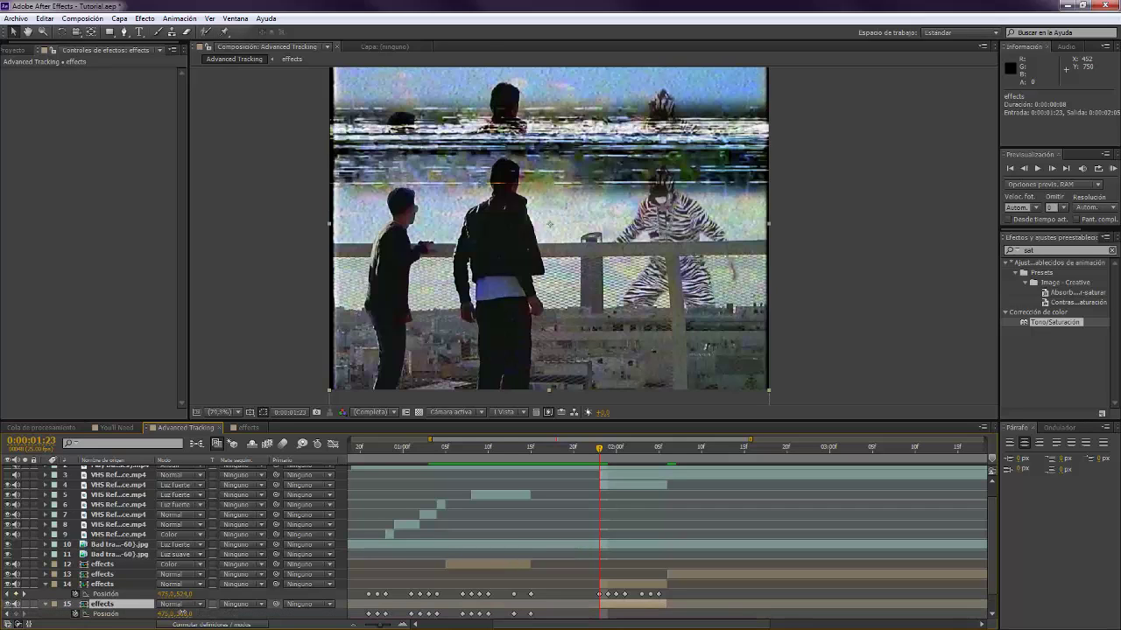
pyautogui.moveTo(182, 613); pyautogui.dragTo(112, 613)
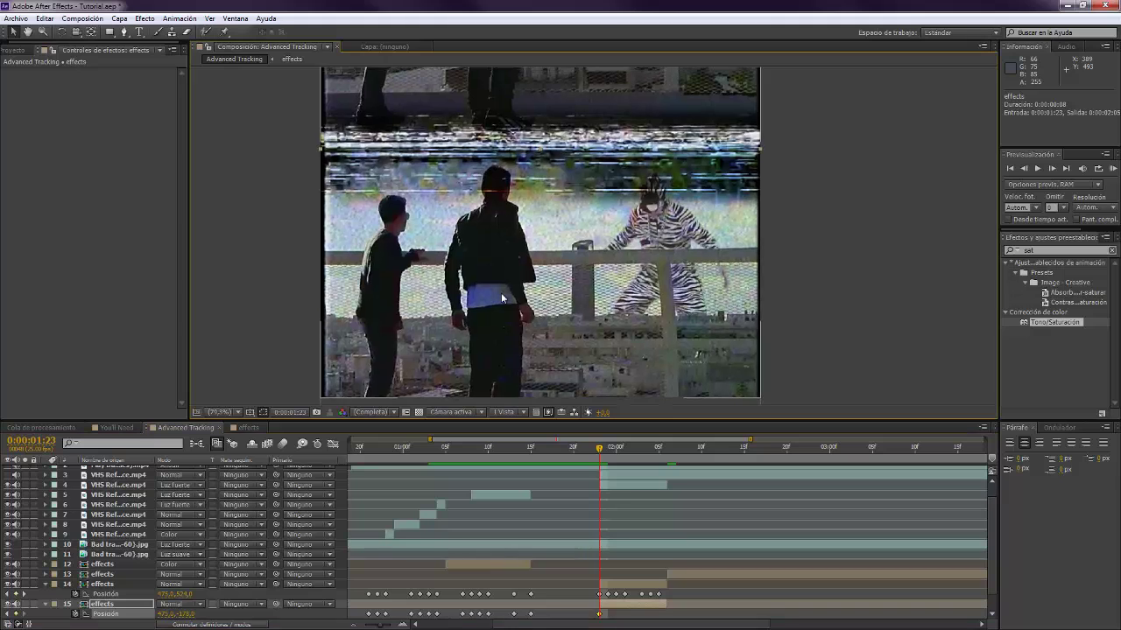
# Keyframe the lower short effects copy at 0:00:01:24 with vertical position -152, and keyframe its position at 0:00:02:00
pyautogui.press('pagedown')
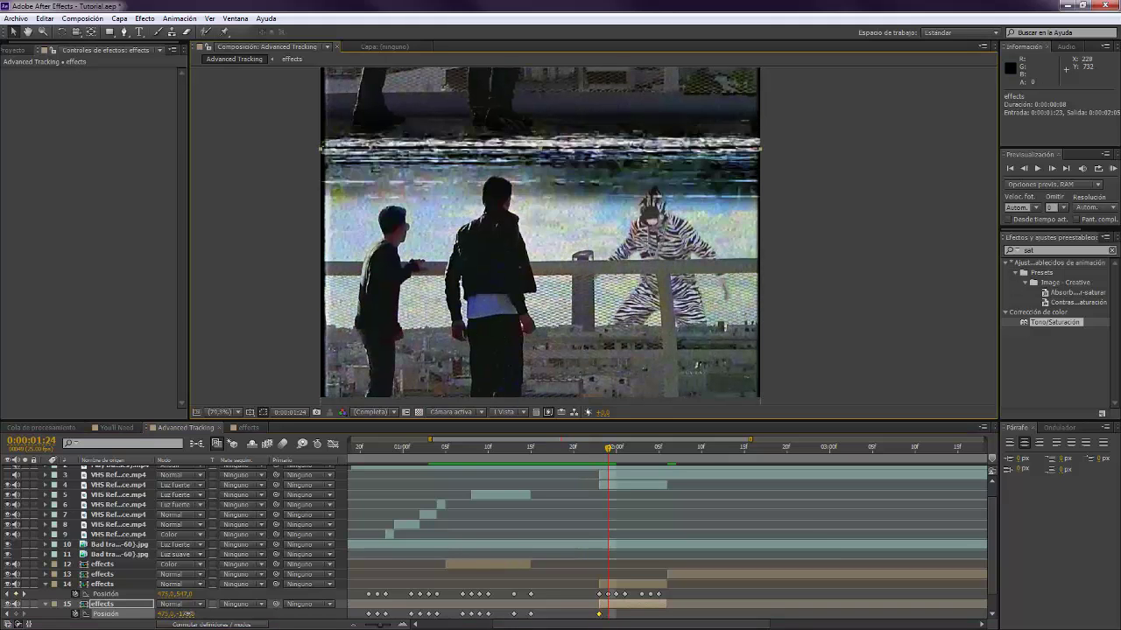
pyautogui.press('pagedown')
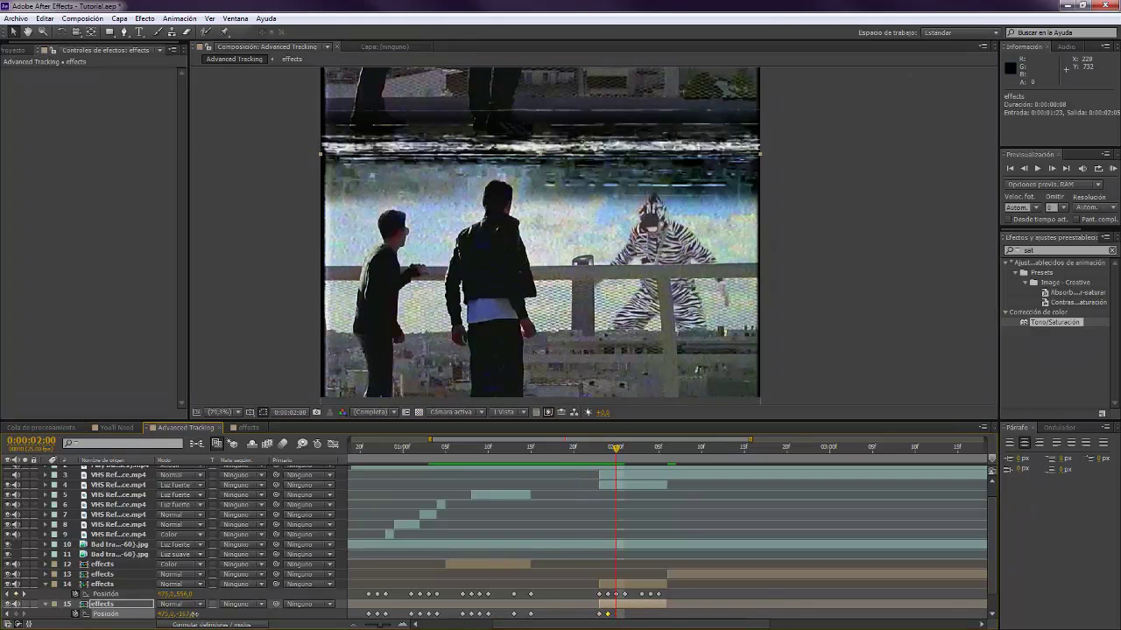
pyautogui.press('pageup')
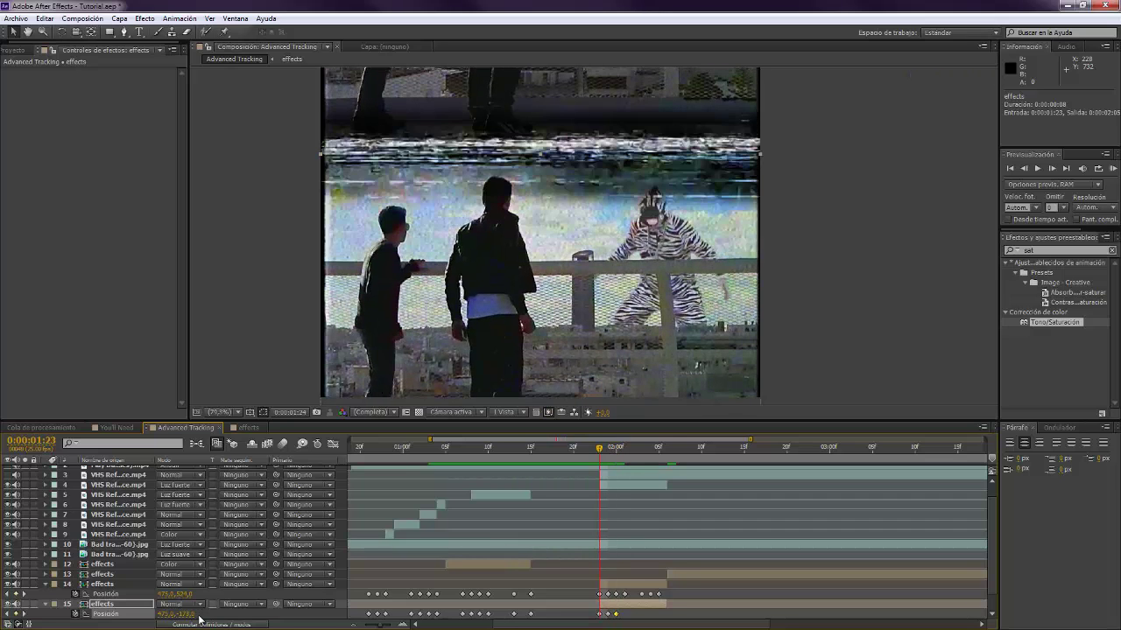
pyautogui.press('pagedown')
pyautogui.press('pagedown')
pyautogui.press('pageup')
pyautogui.press('pageup')
pyautogui.press('pagedown')
pyautogui.press('pagedown')
pyautogui.press('pageup')
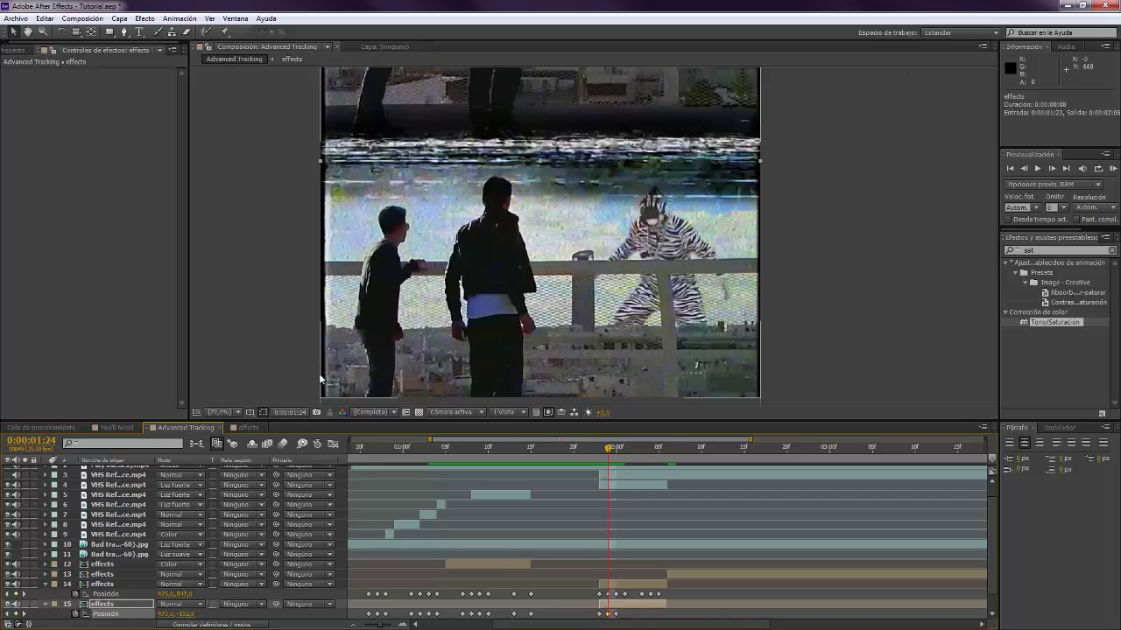
# Move the lower effects copy slightly further down at 0:00:02:00, comparing it with the two preceding frames
pyautogui.press('pagedown')
pyautogui.press('pageup')
pyautogui.press('pagedown')
pyautogui.press('pagedown')
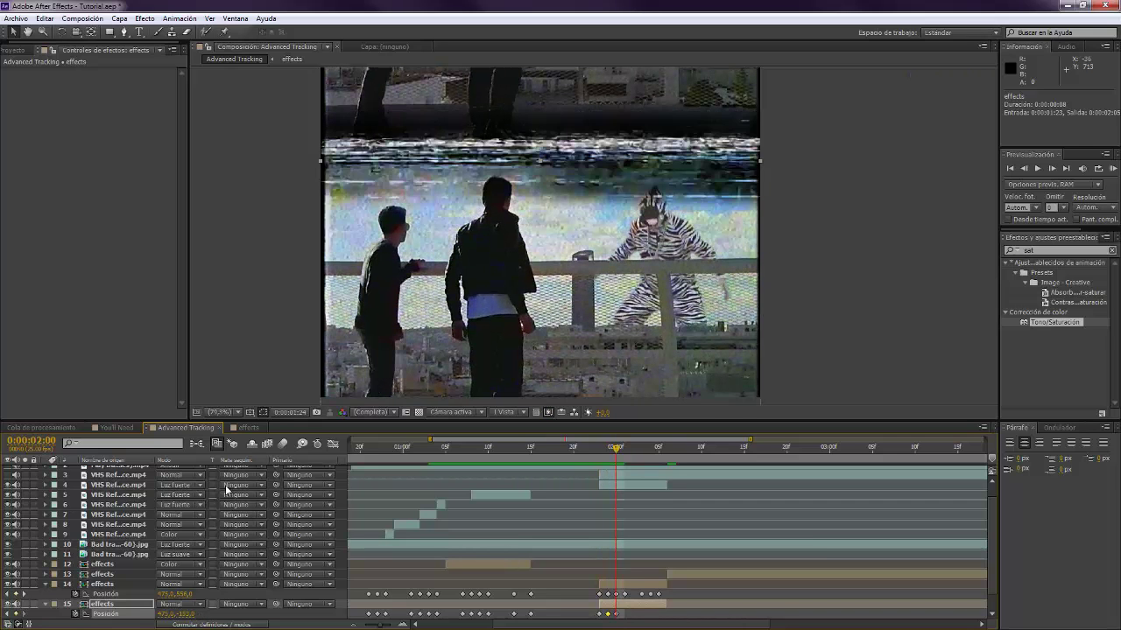
pyautogui.press('pageup')
pyautogui.press('pagedown')
pyautogui.press('pagedown')
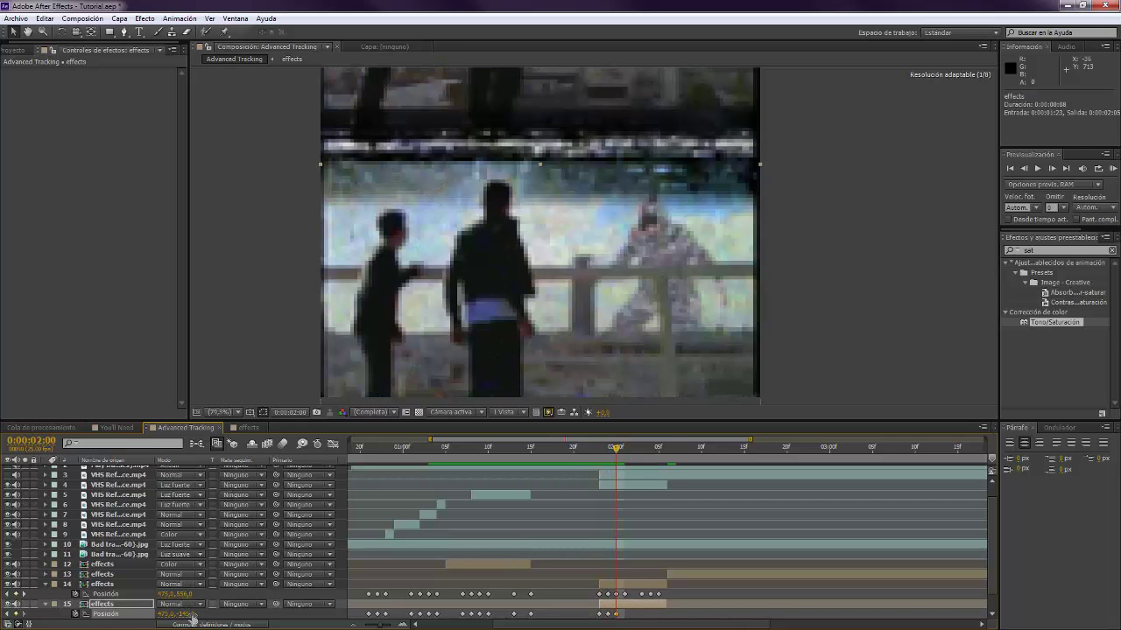
pyautogui.press('pageup')
pyautogui.press('pageup')
pyautogui.press('pagedown')
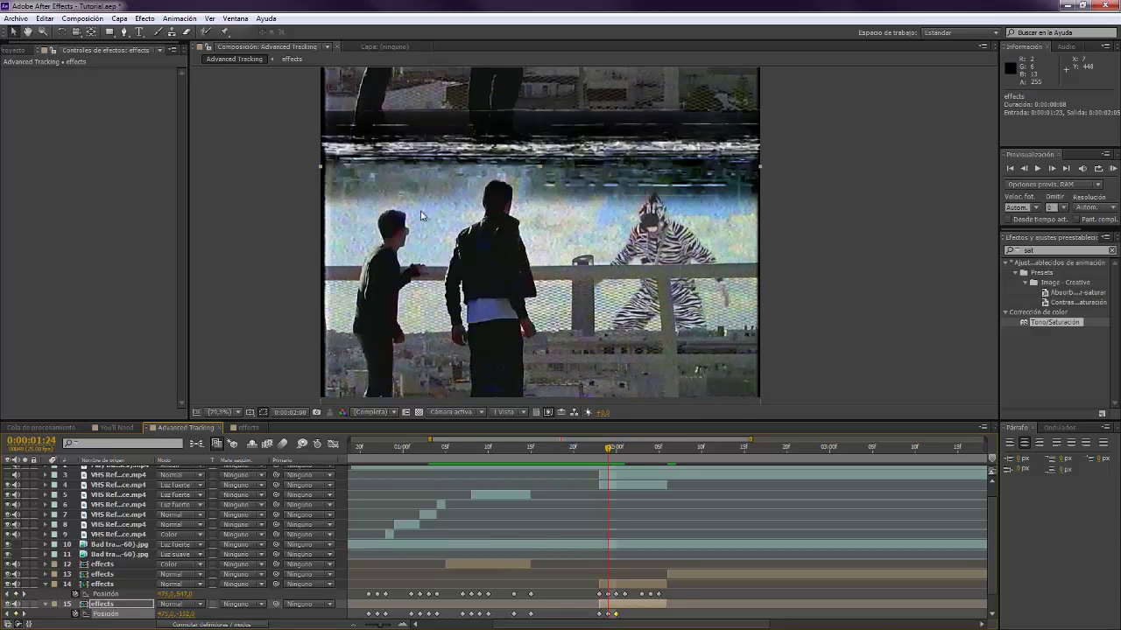
pyautogui.press('pageup')
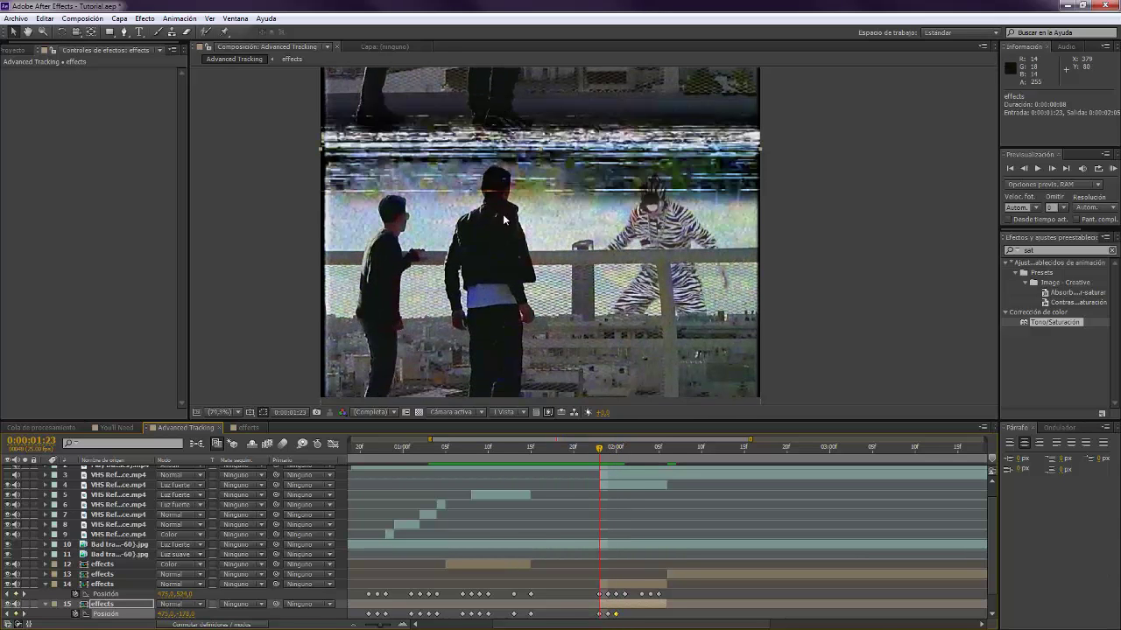
# Keyframe the lower effects copy's vertical position at -145 at 0:00:02:01, checking it against the neighbouring frames
pyautogui.press('pagedown')
pyautogui.press('pagedown')
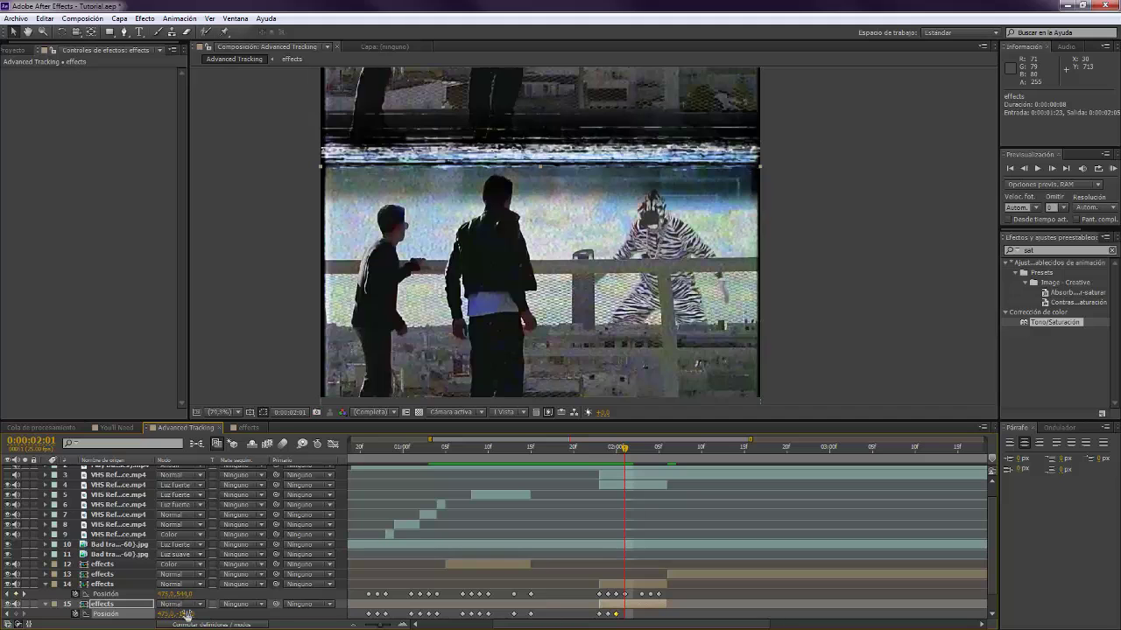
pyautogui.hotkey('shift', 'Down')
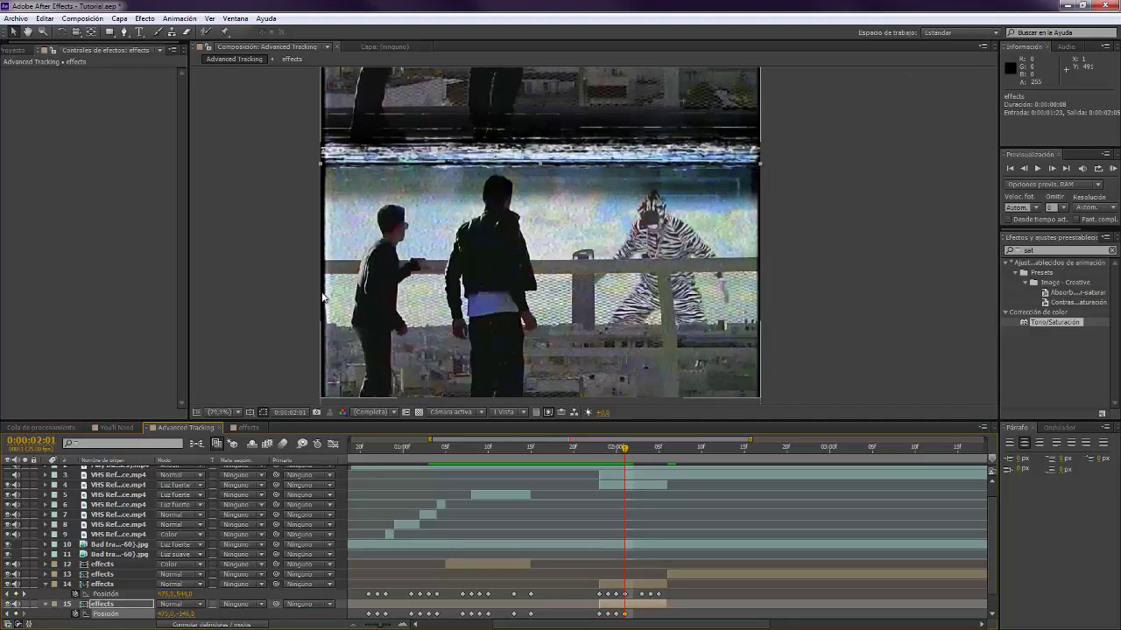
pyautogui.press('pagedown')
pyautogui.press('pageup')
pyautogui.press('pageup')
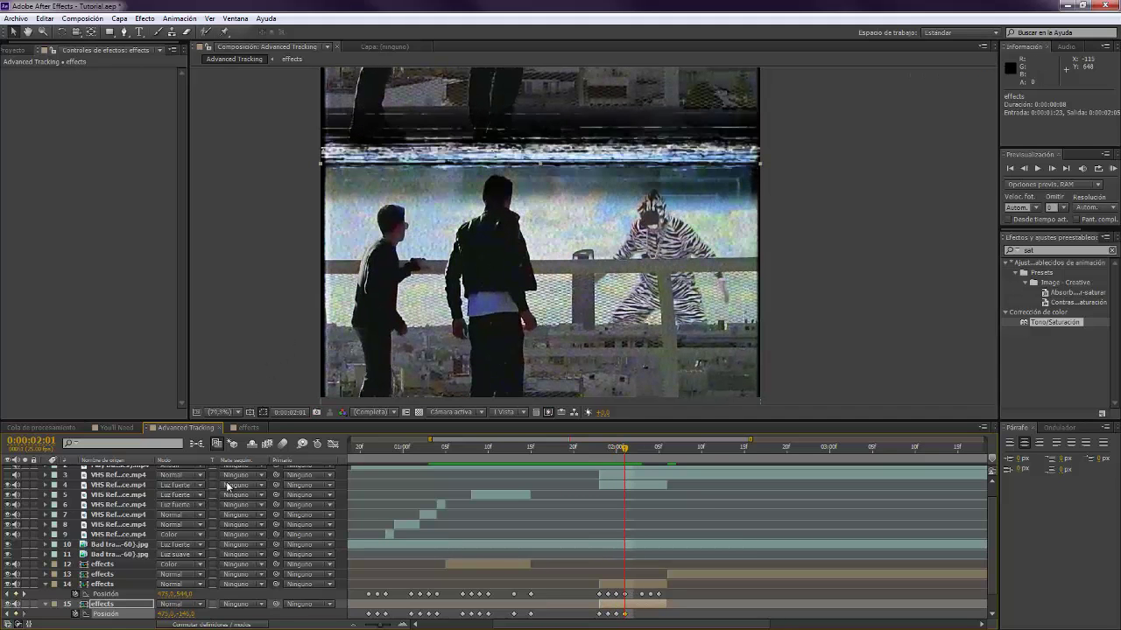
pyautogui.press('pagedown')
pyautogui.press('pagedown')
pyautogui.press('pageup')
pyautogui.hotkey('shift', 'Down')
# Keyframe the lower effects copy's vertical position at -139 at 0:00:02:03, lower in the frame at 0:00:02:04, and at -167 at 0:00:02:05
pyautogui.press('pagedown')
pyautogui.press('pagedown')
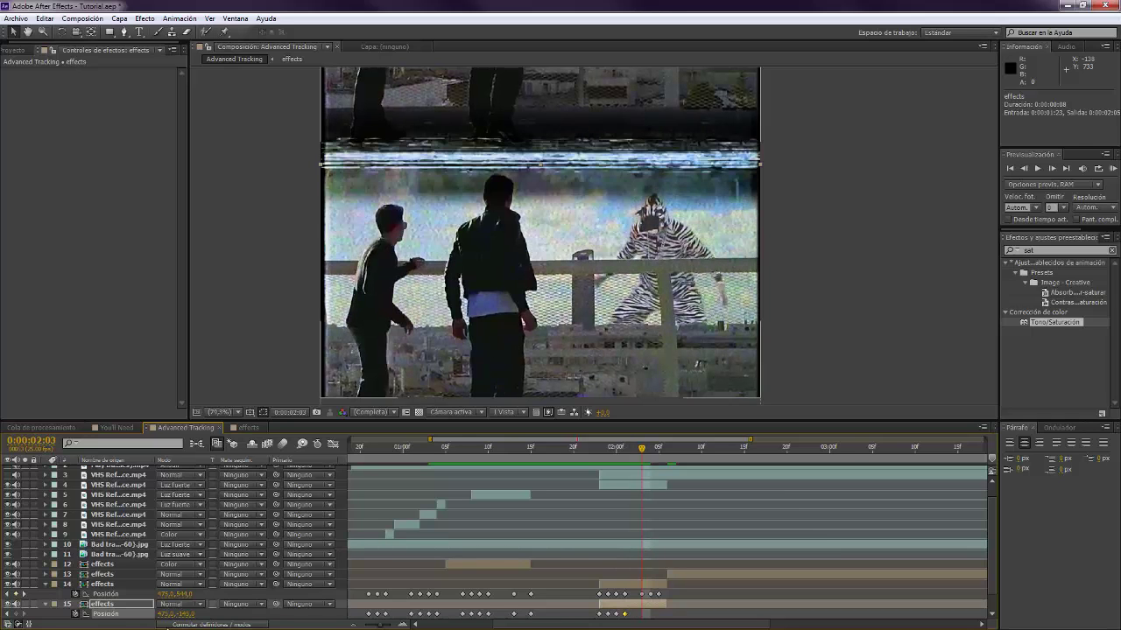
pyautogui.moveTo(185, 615); pyautogui.dragTo(187, 615)
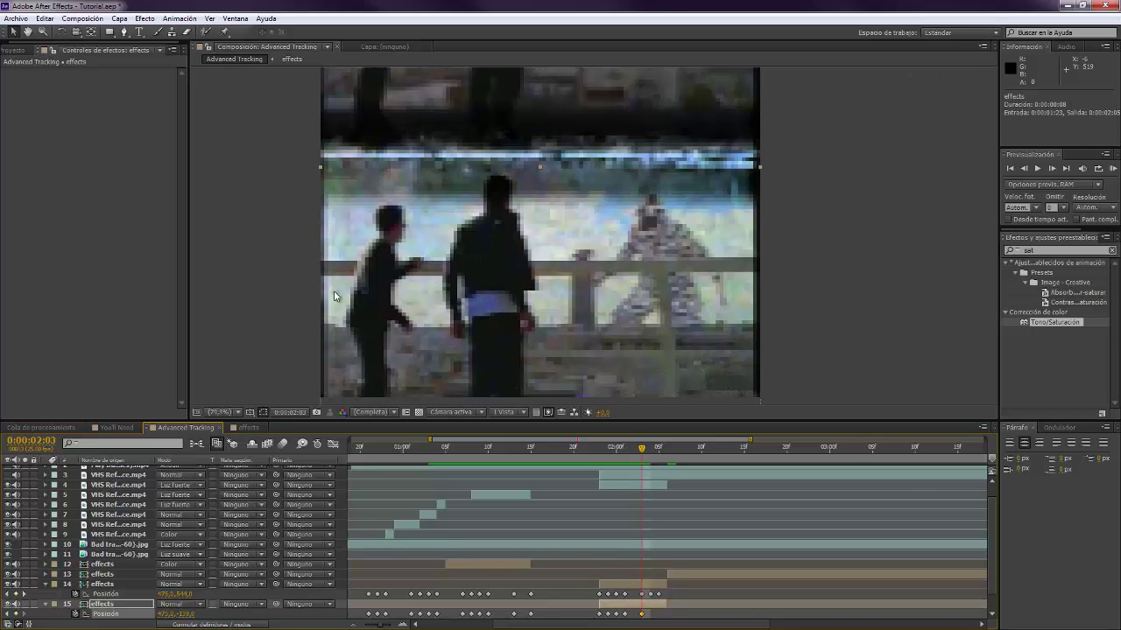
pyautogui.press('pagedown')
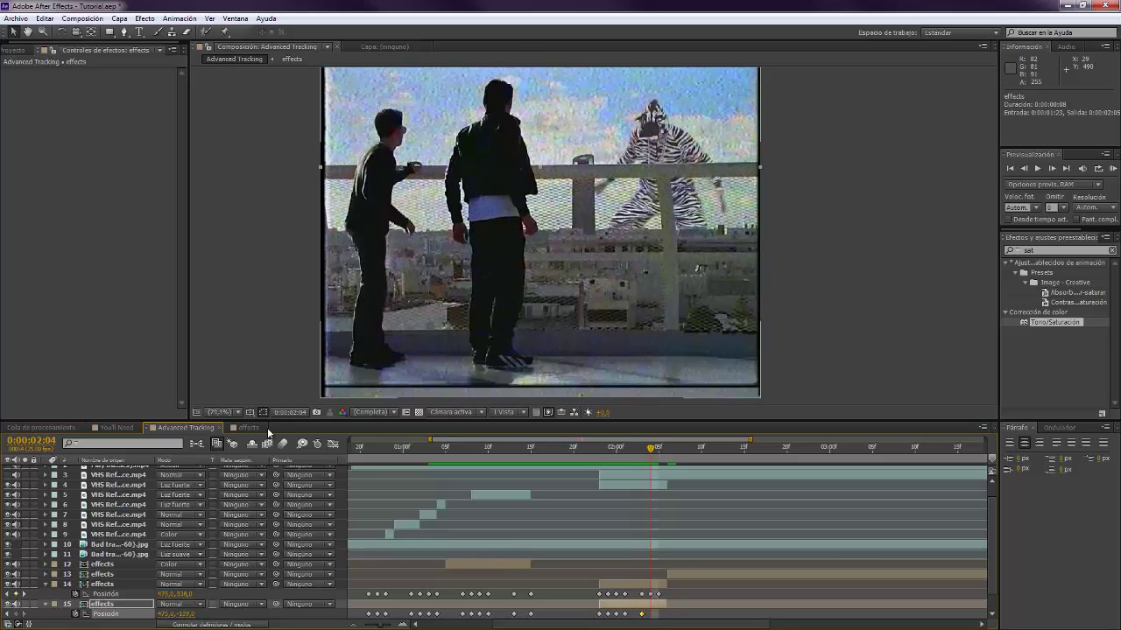
pyautogui.moveTo(186, 614); pyautogui.dragTo(520, 399)
pyautogui.press('pagedown')
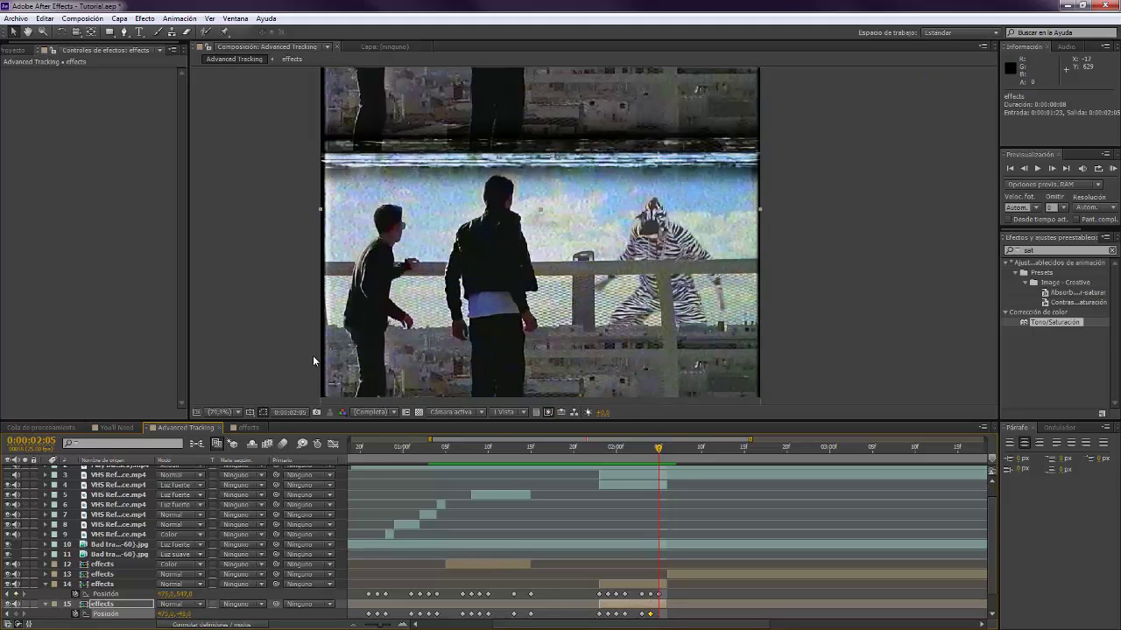
pyautogui.press('pagedown')
pyautogui.moveTo(183, 614); pyautogui.dragTo(303, 393)
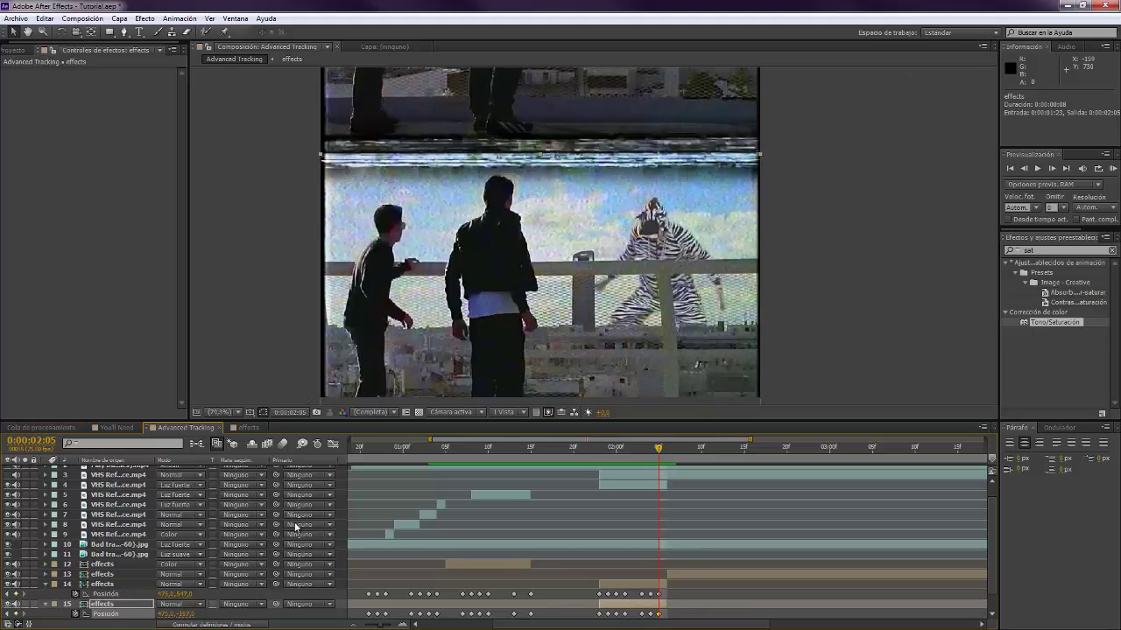
# Deselect the layers and review the keyframed displacement frame by frame up to 0:00:02:09
pyautogui.press('F2')
pyautogui.press('pagedown')
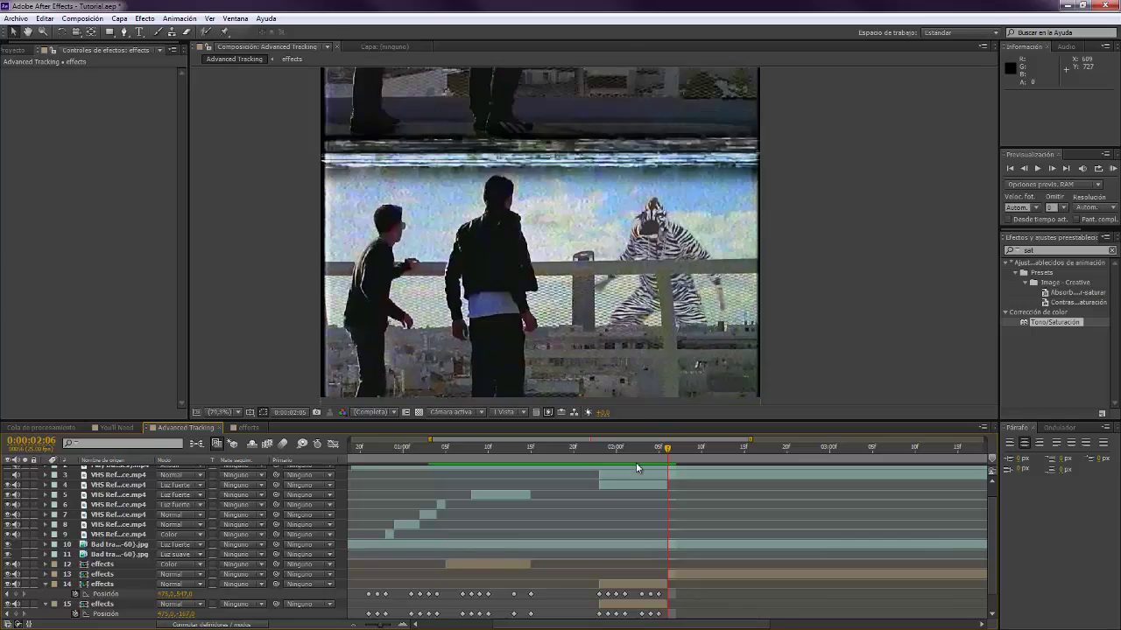
pyautogui.press('pageup')
pyautogui.press('pageup')
pyautogui.press('pageup')
pyautogui.press('pageup')
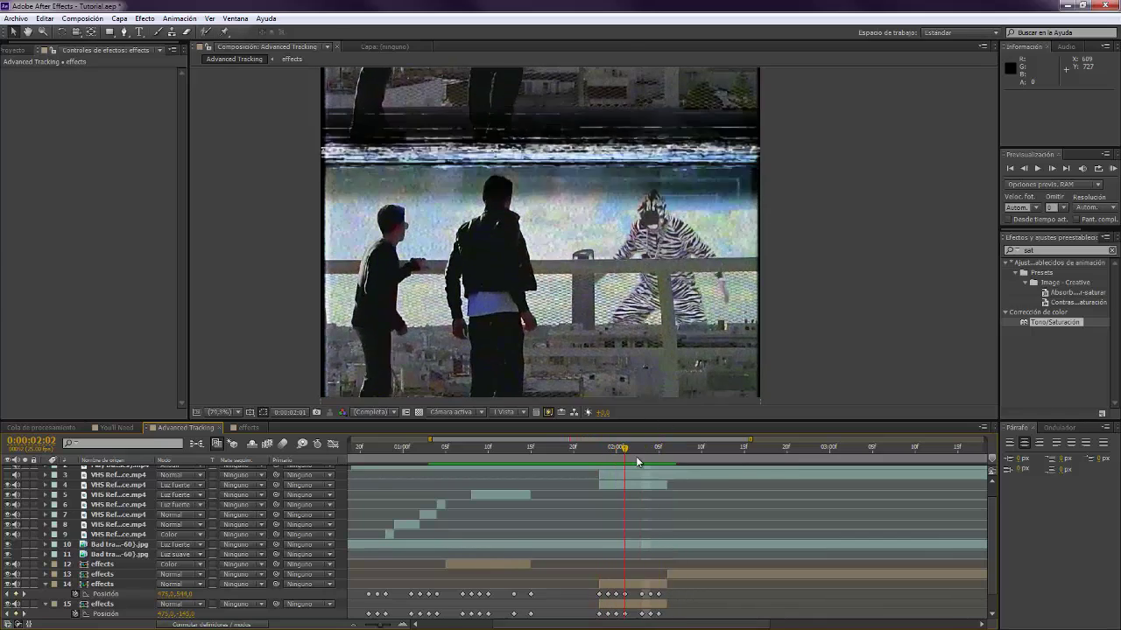
pyautogui.moveTo(637, 462); pyautogui.dragTo(693, 448)
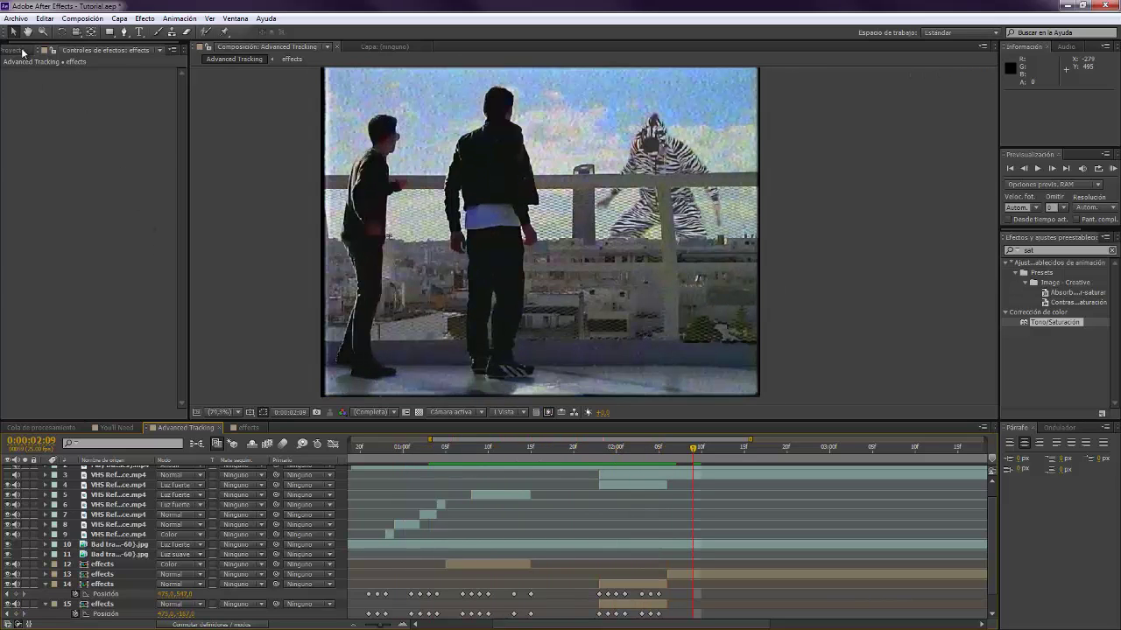
# Show the hidden VHS Reference layer that starts at 0:00:01:23 and slide it earlier so its heavy noise falls at 0:00:02:14
pyautogui.click(23, 53)
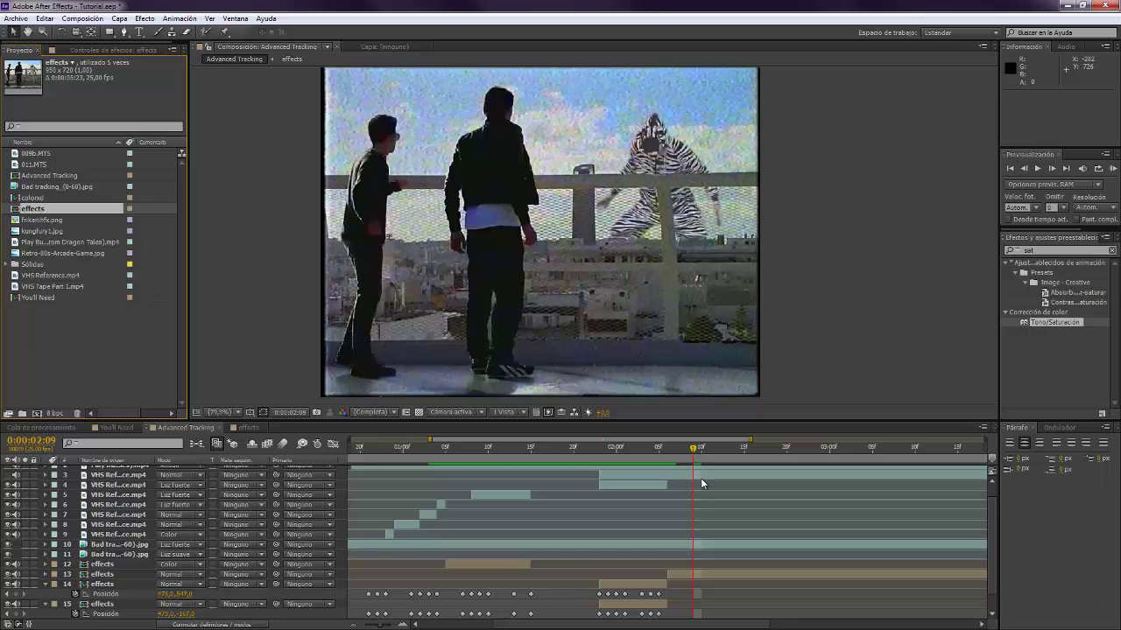
pyautogui.click(639, 477)
pyautogui.click(9, 479)
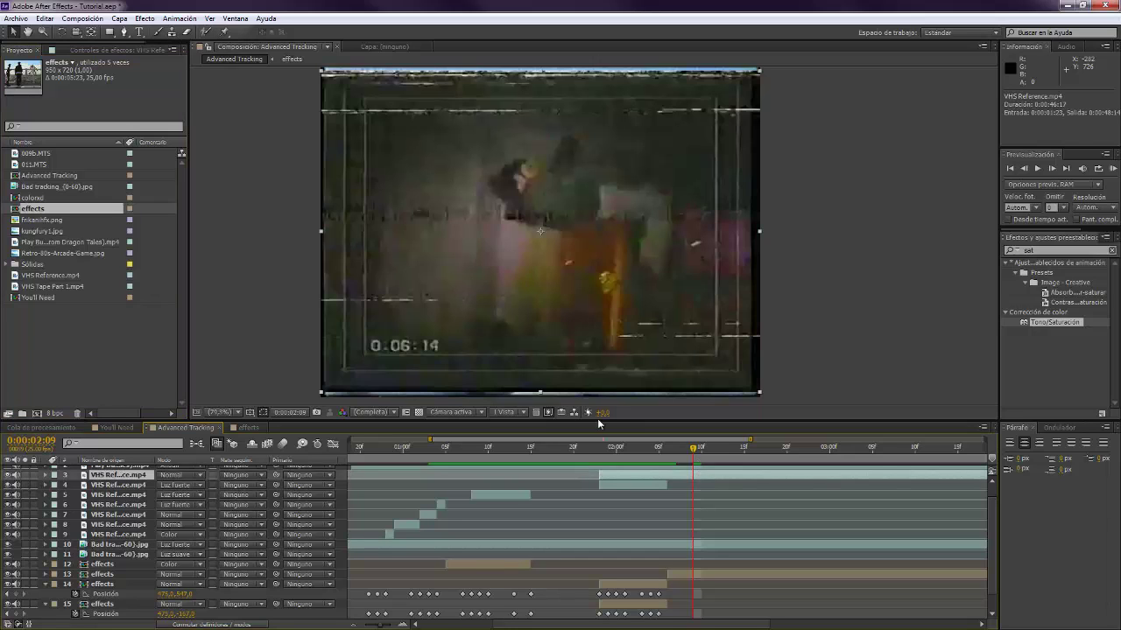
pyautogui.moveTo(724, 455); pyautogui.dragTo(890, 442)
pyautogui.moveTo(718, 474); pyautogui.dragTo(780, 456)
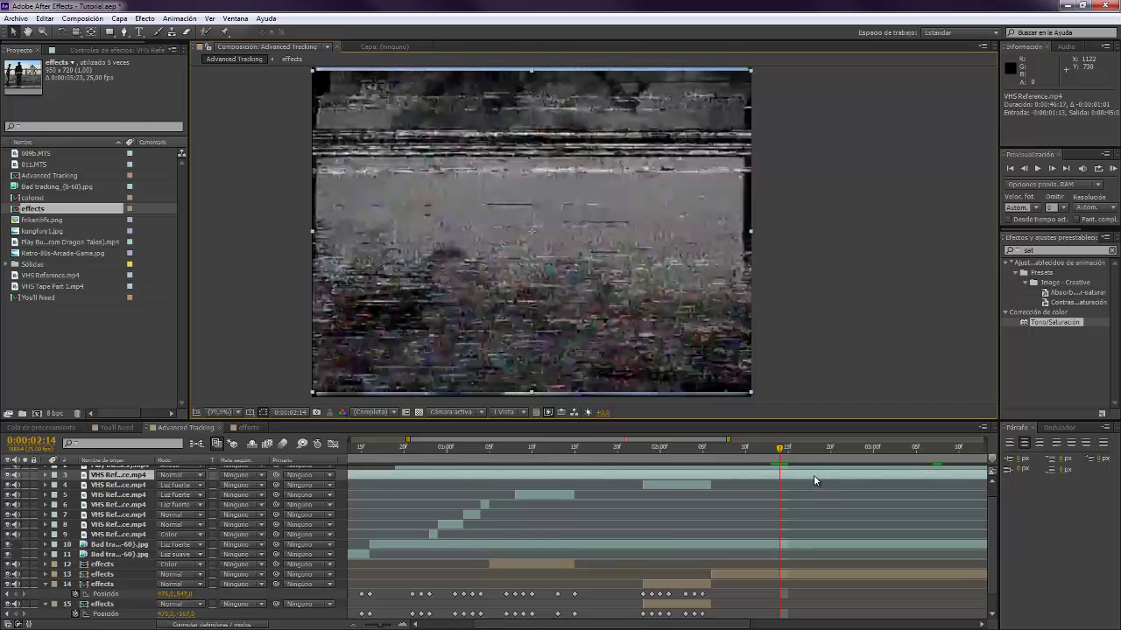
# Split the VHS Reference layer at 0:00:02:14, remove the earlier part, and check the remaining noise up to 0:00:03:04
pyautogui.click(756, 482)
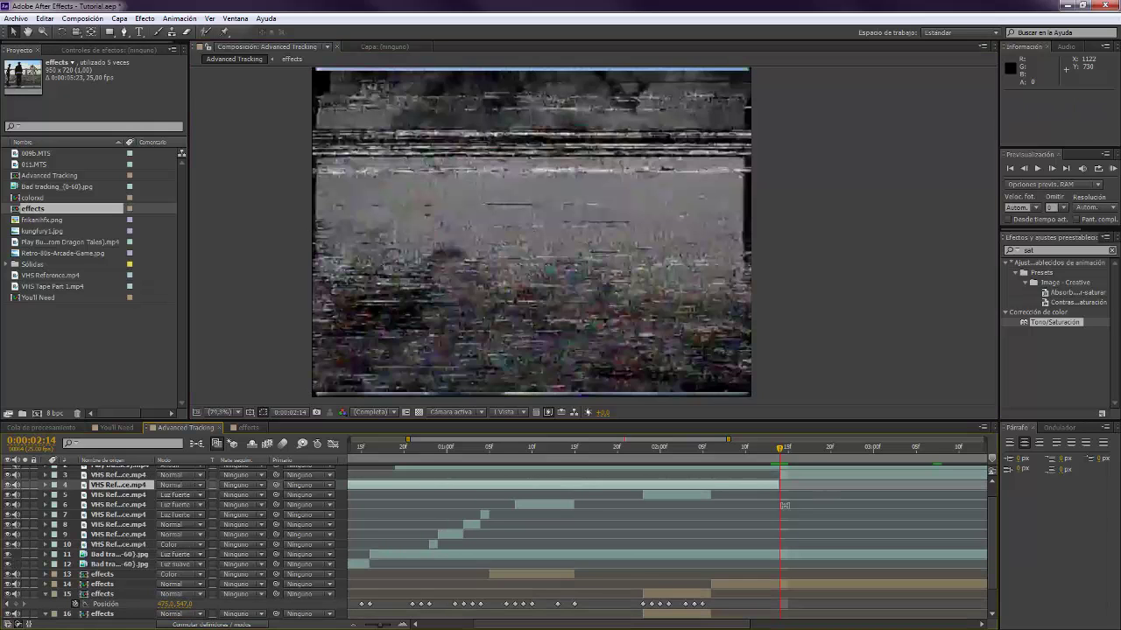
pyautogui.click(819, 474)
pyautogui.moveTo(820, 450); pyautogui.dragTo(912, 450)
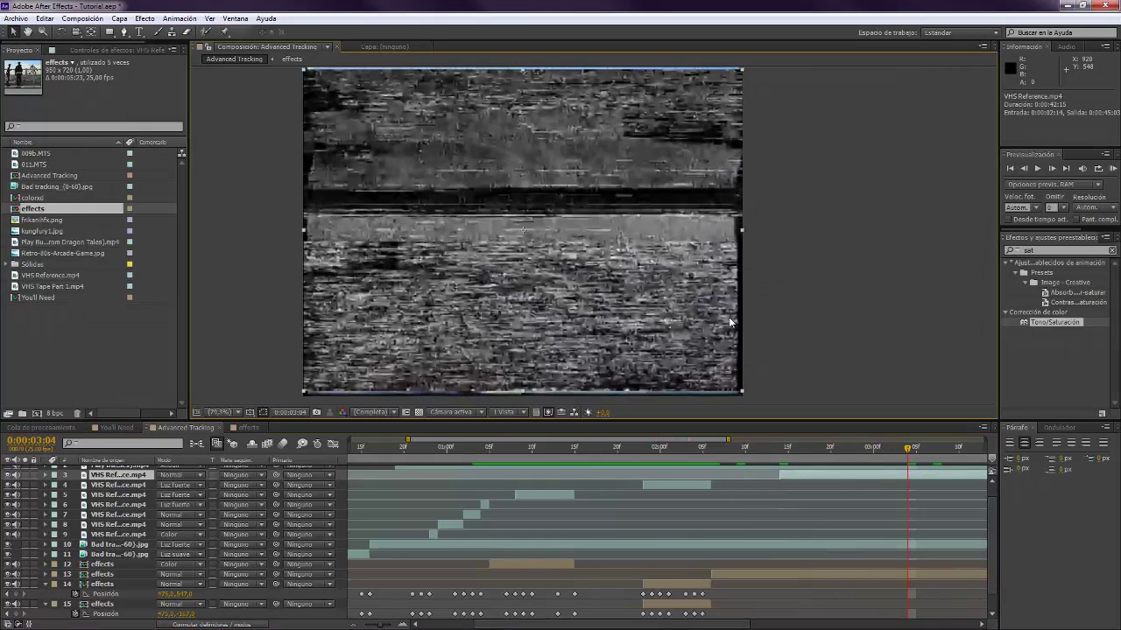
# Split the VHS Reference noise layer at 0:00:03:05 and split its remaining part again at 0:00:03:08
pyautogui.press('pagedown')
pyautogui.press('pageup')
pyautogui.press('pagedown')
pyautogui.hotkey('ctrl', 'shift', 'd')
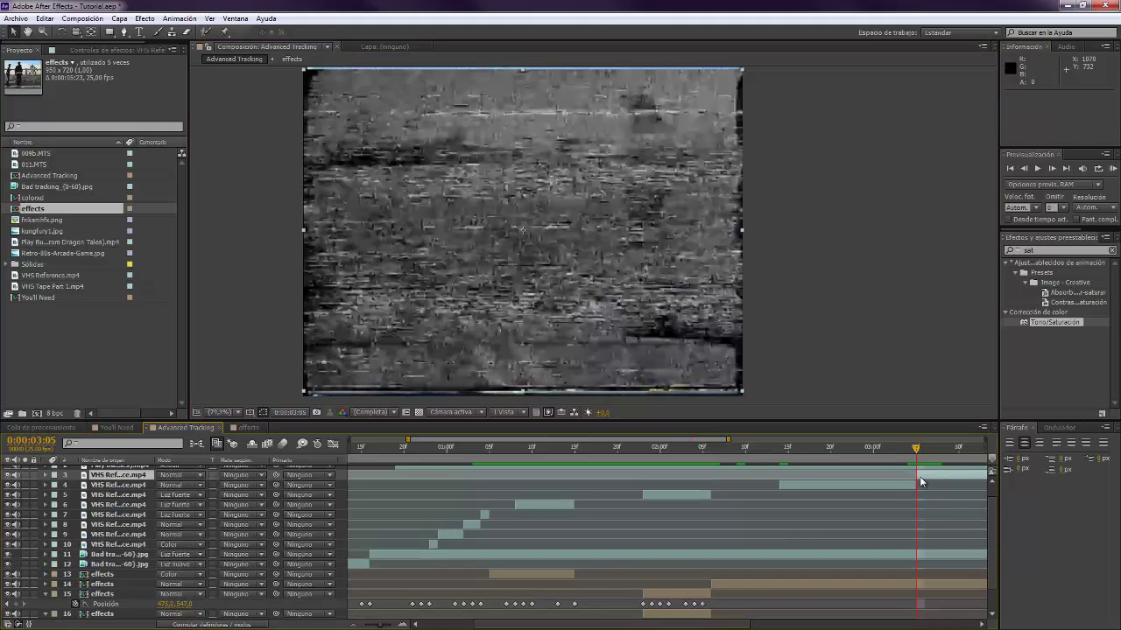
pyautogui.press('pagedown')
pyautogui.press('pagedown')
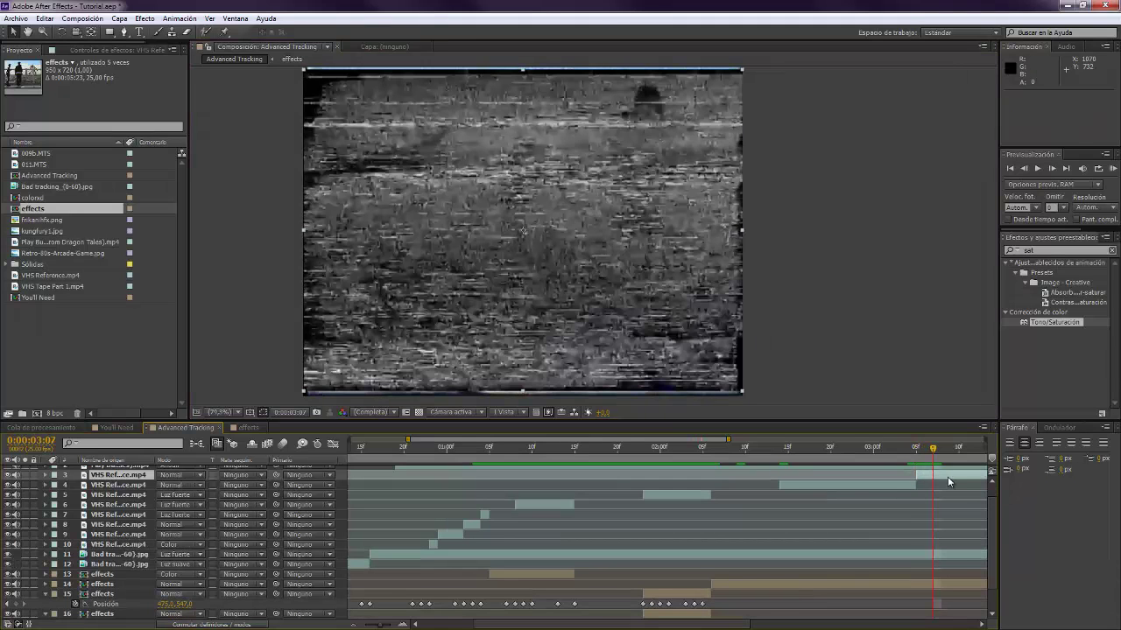
pyautogui.press('pagedown')
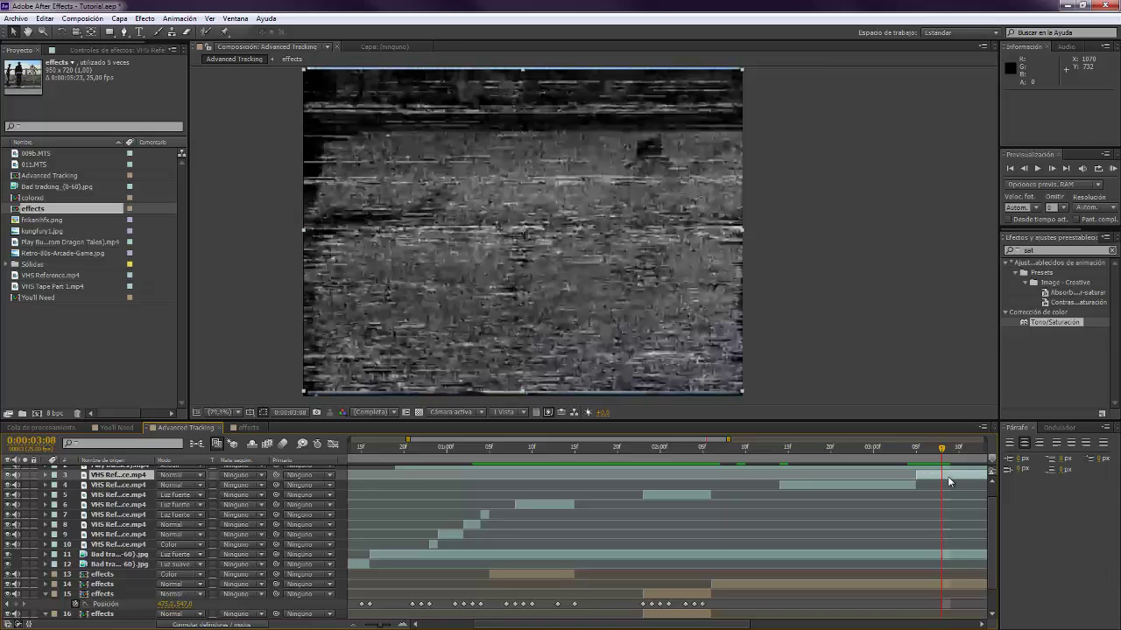
pyautogui.hotkey('ctrl', 'shift', 'd')
# Delete the VHS Reference part that runs on after 0:00:03:08 and fit the whole composition in the timeline
pyautogui.press('Home')
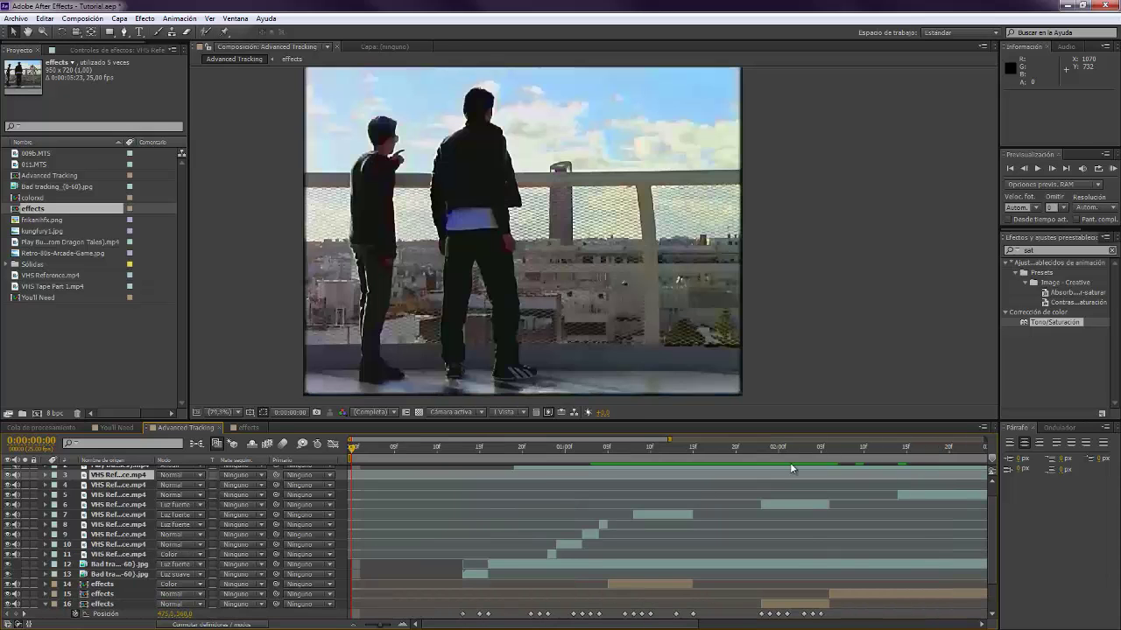
pyautogui.moveTo(509, 625); pyautogui.dragTo(820, 600)
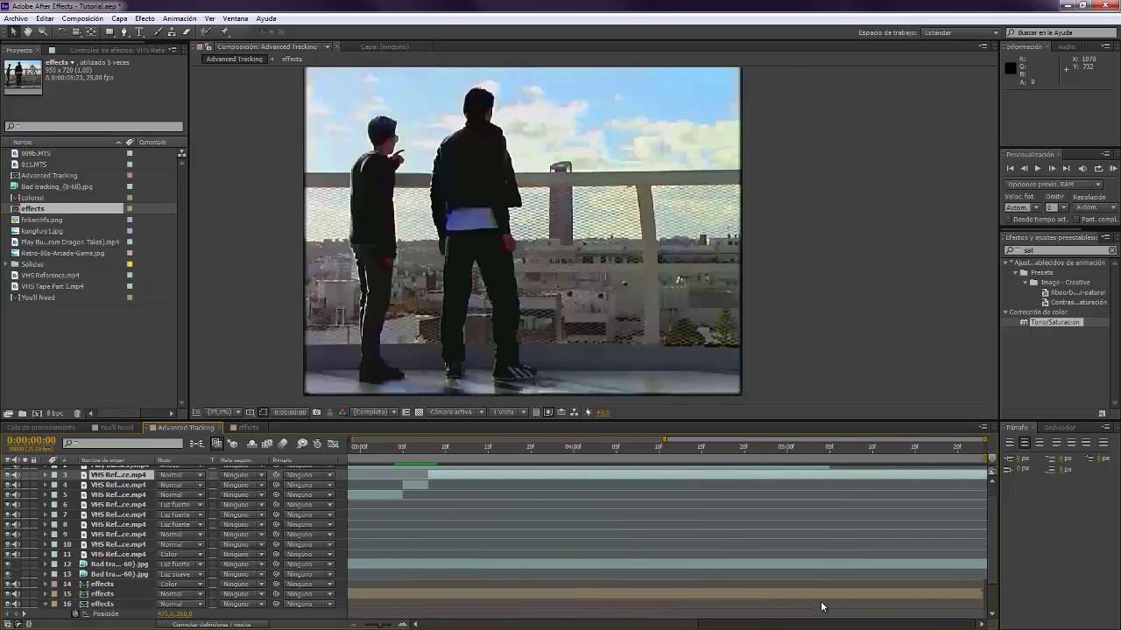
pyautogui.click(526, 477)
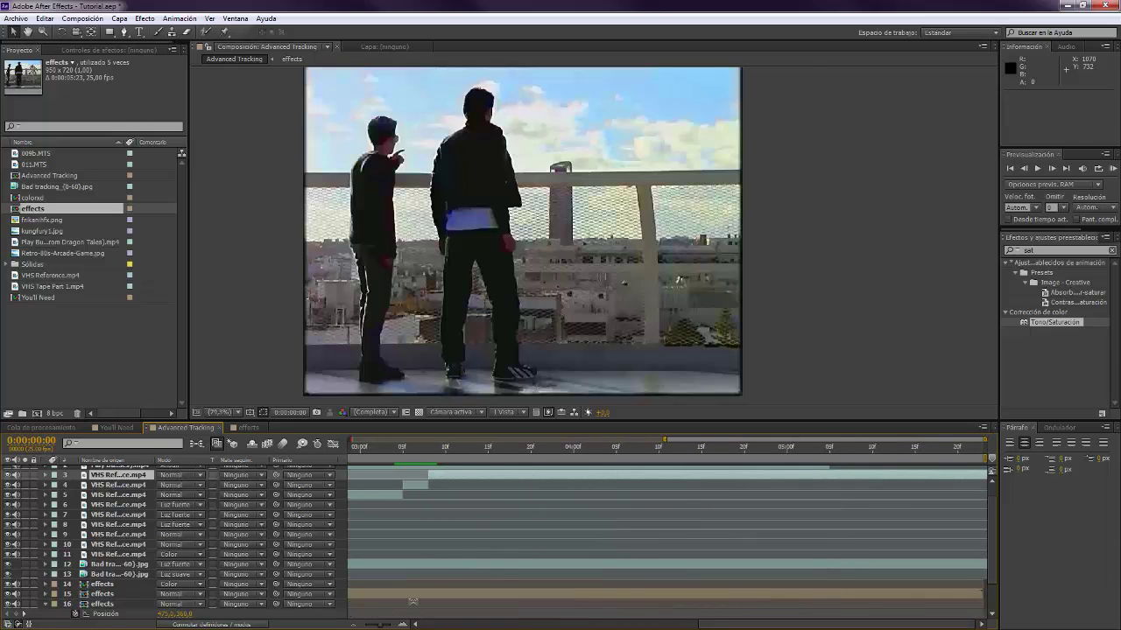
pyautogui.press('Delete')
pyautogui.moveTo(665, 439); pyautogui.dragTo(350, 440)
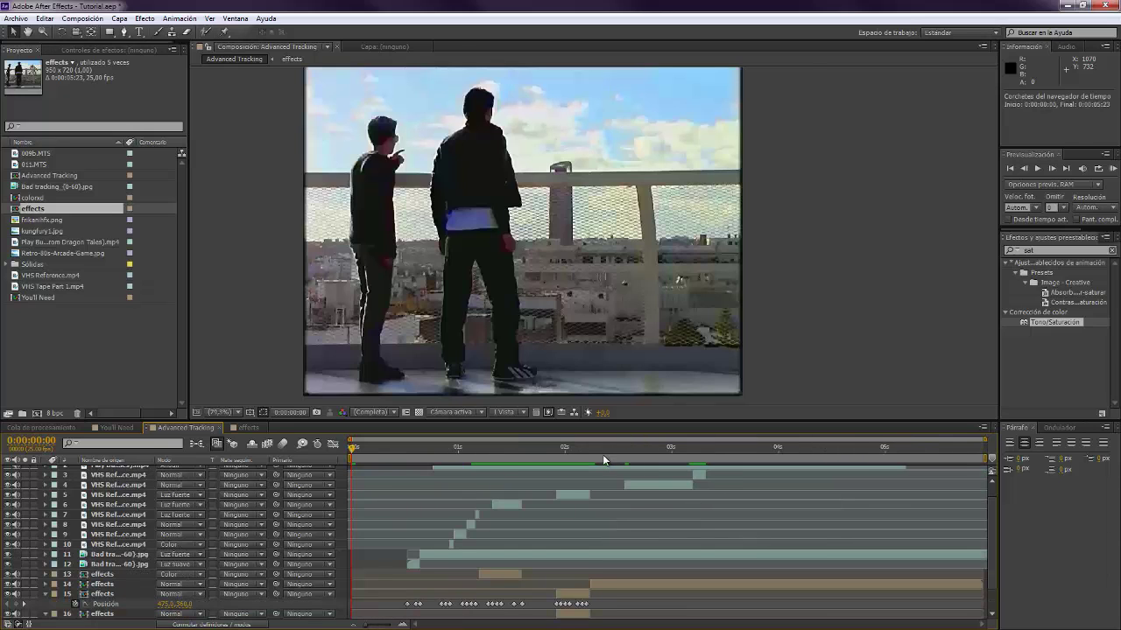
# Split the VHS Reference piece that starts at 0:00:02:14 at 0:00:02:16 to isolate its first two frames
pyautogui.moveTo(602, 454); pyautogui.dragTo(624, 455)
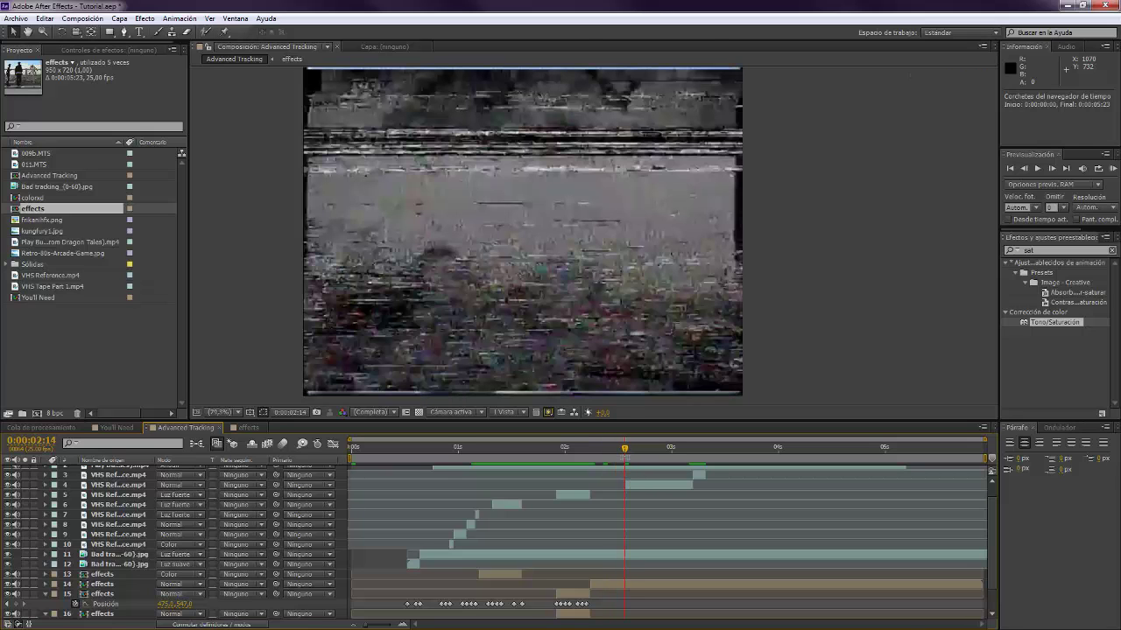
pyautogui.click(646, 488)
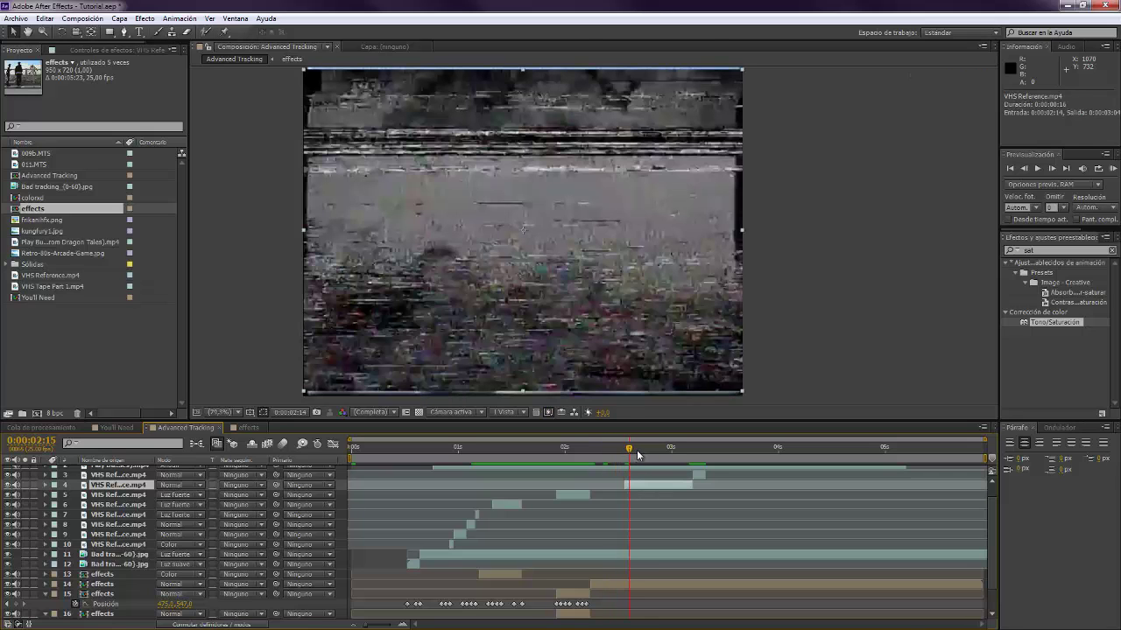
pyautogui.moveTo(637, 454); pyautogui.dragTo(628, 456)
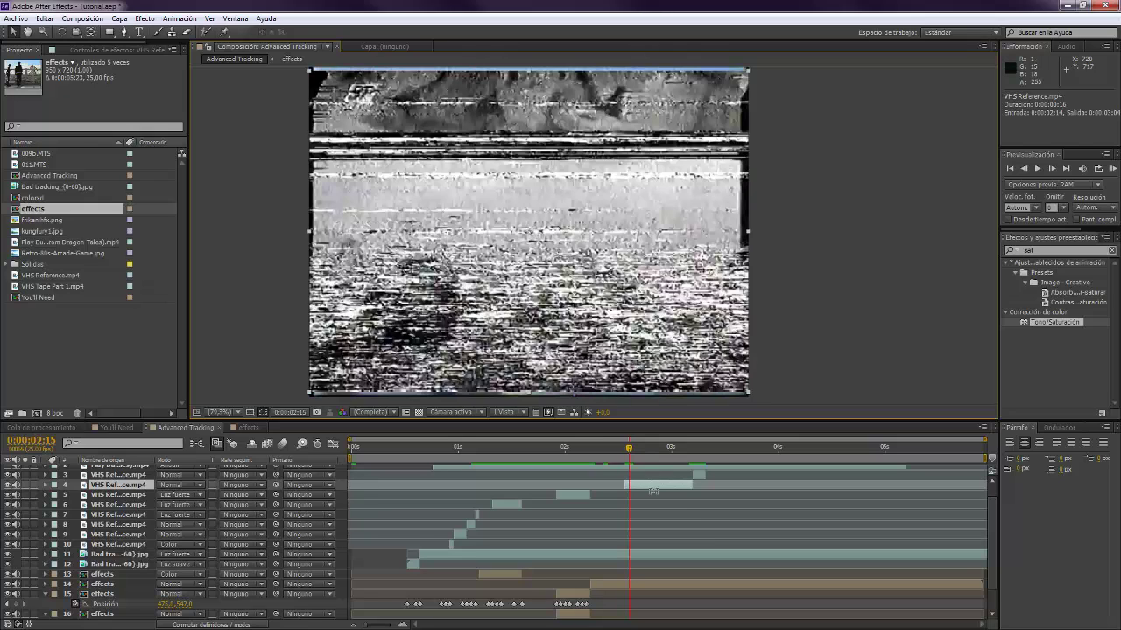
pyautogui.press('pagedown')
pyautogui.press('pagedown')
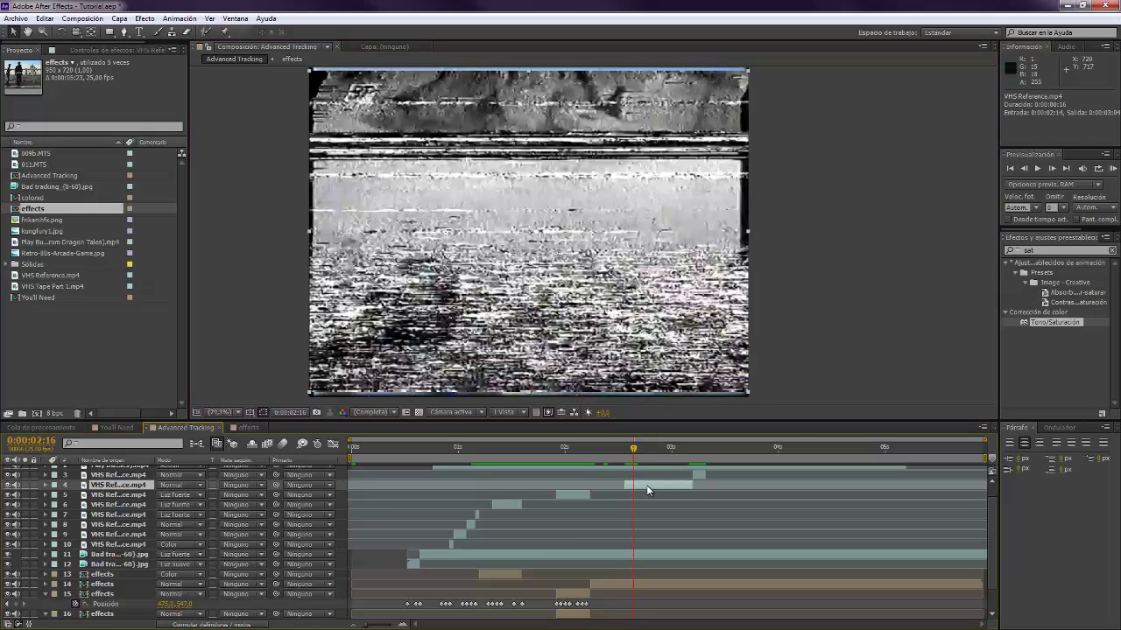
pyautogui.hotkey('ctrl', 'shift', 'd')
# Set the two-frame VHS Reference piece at 0:00:02:14 to the Luz fuerte blending mode
pyautogui.press('pageup')
pyautogui.press('pageup')
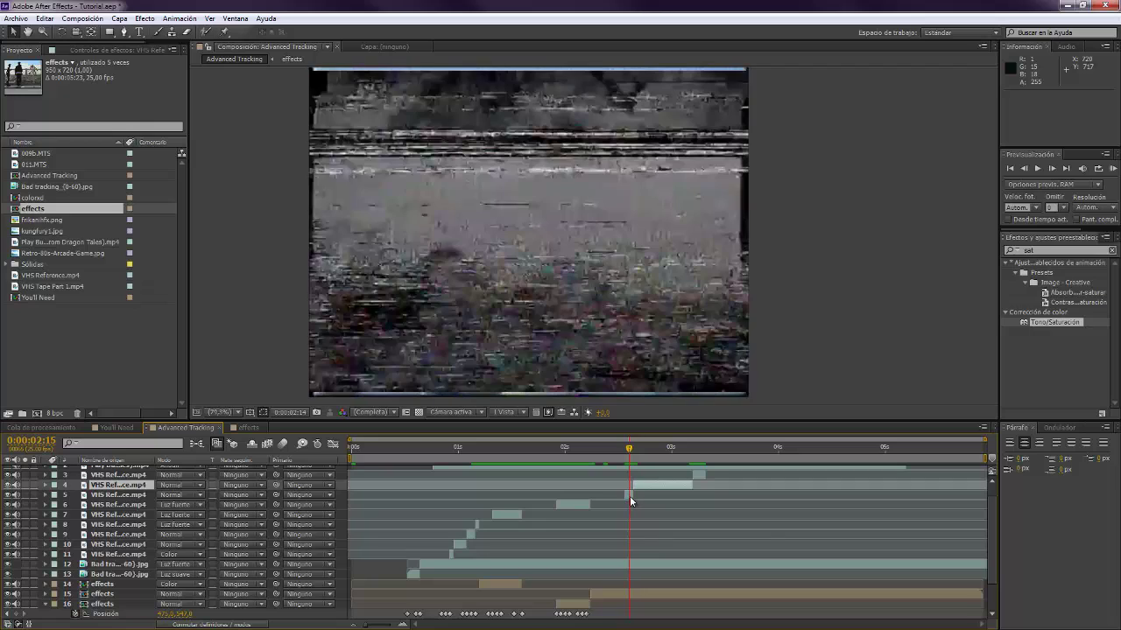
pyautogui.click(629, 496)
pyautogui.click(199, 497)
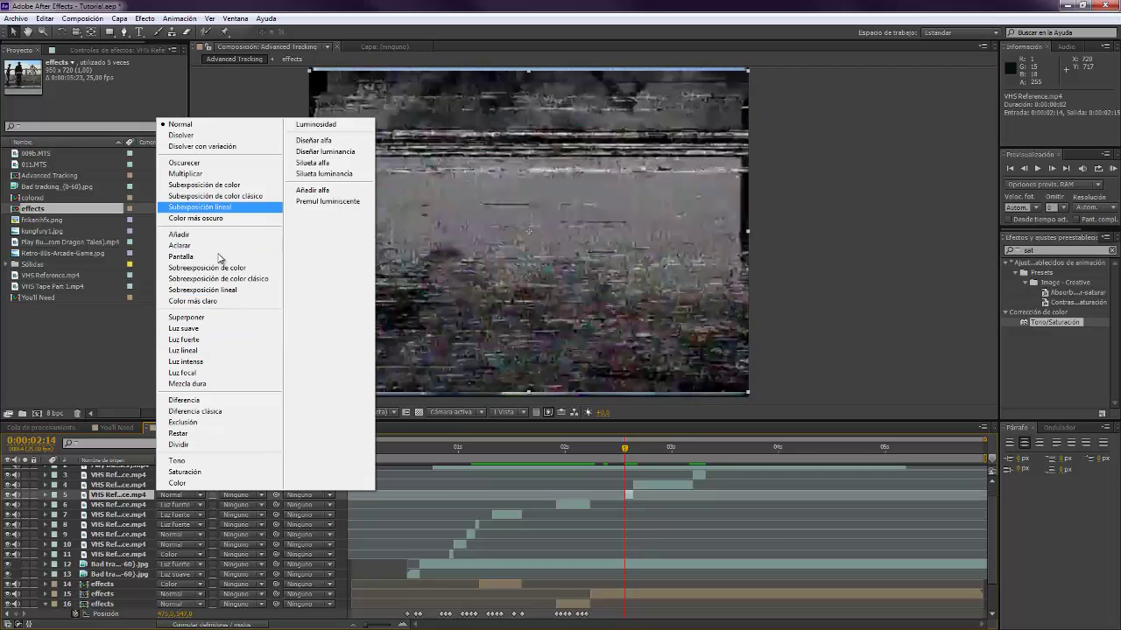
pyautogui.click(189, 340)
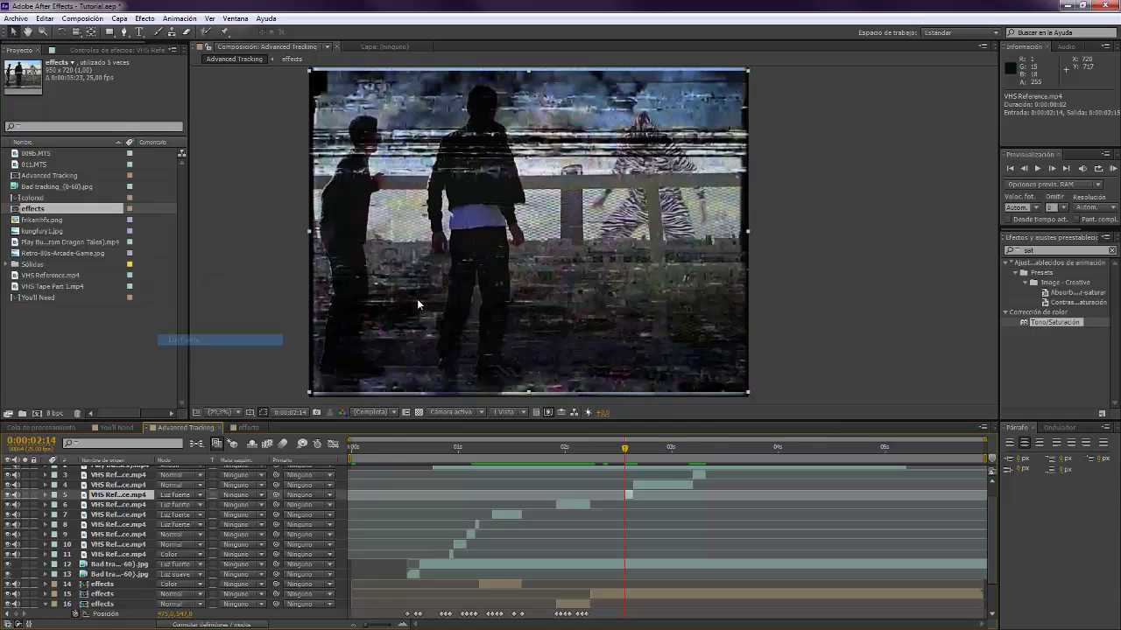
# Split the running effects layer at 0:00:02:14 and duplicate its second part
pyautogui.click(641, 600)
pyautogui.hotkey('ctrl', 'shift', 'd')
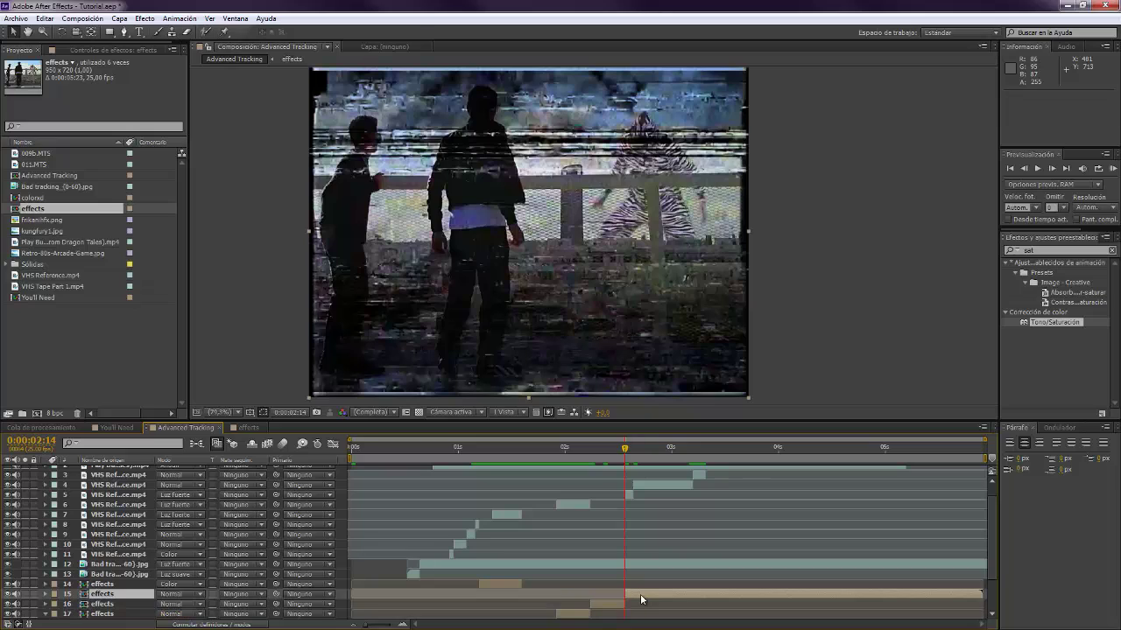
pyautogui.hotkey('ctrl', 'd')
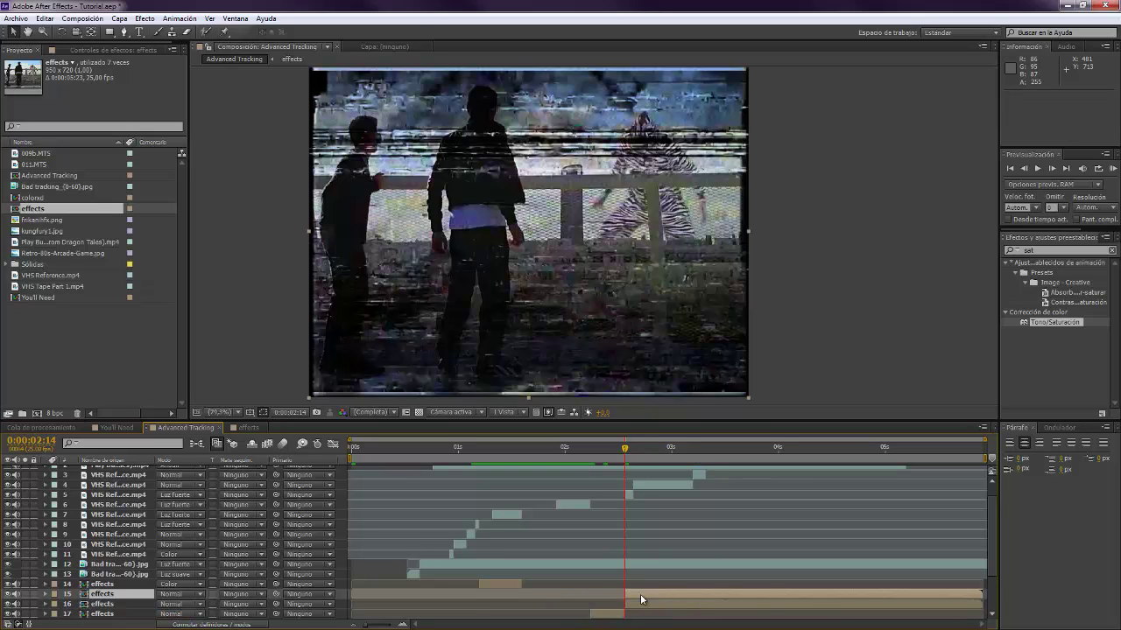
# Keyframe the upper effects copy's vertical position at 526 at 0:00:02:14 and at 542 at 0:00:02:15
pyautogui.press('p')
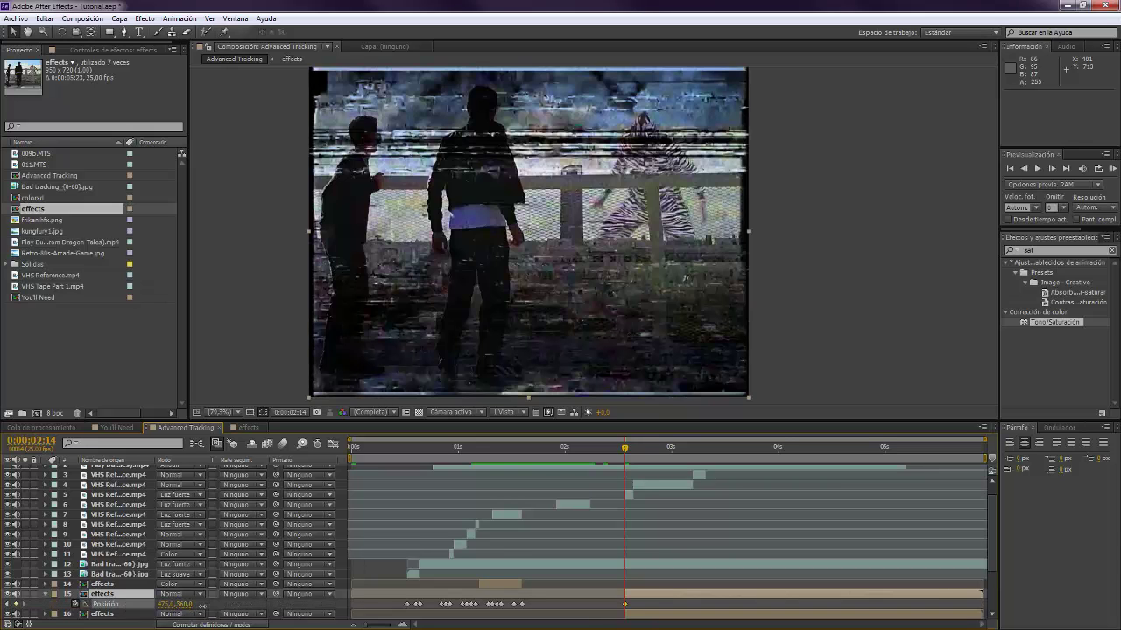
pyautogui.moveTo(182, 604); pyautogui.dragTo(343, 522)
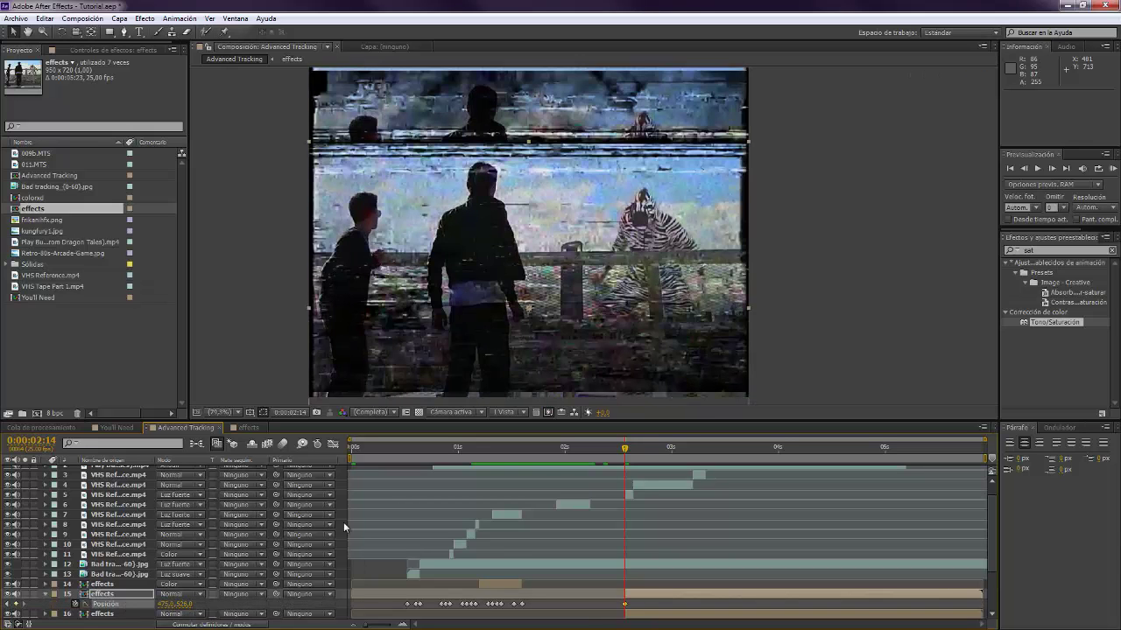
pyautogui.press('pagedown')
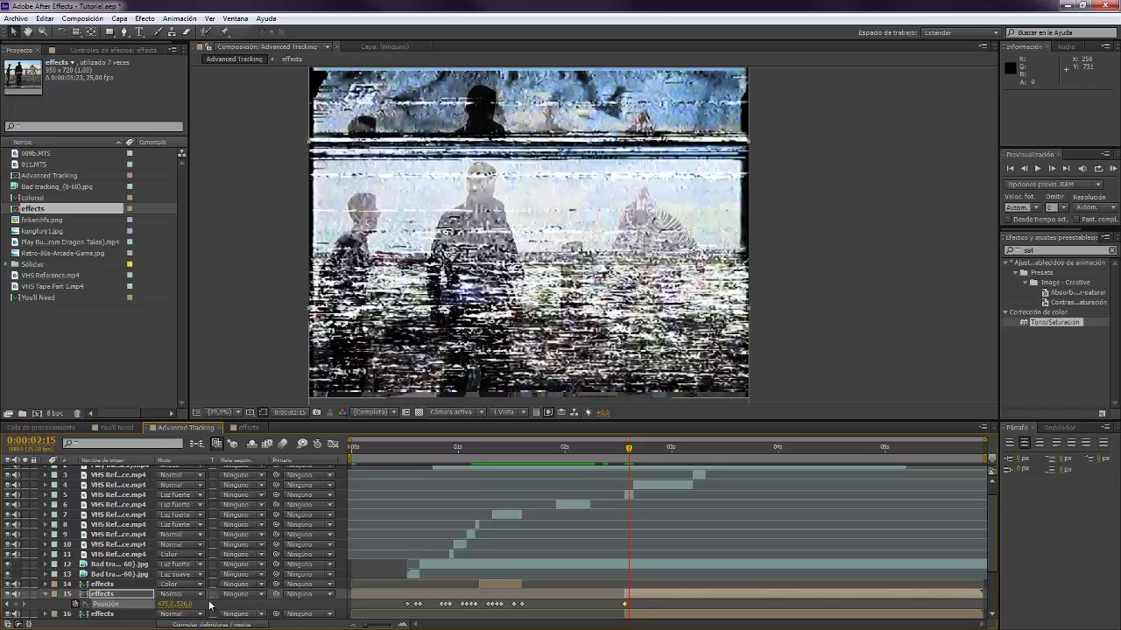
pyautogui.moveTo(182, 604); pyautogui.dragTo(203, 604)
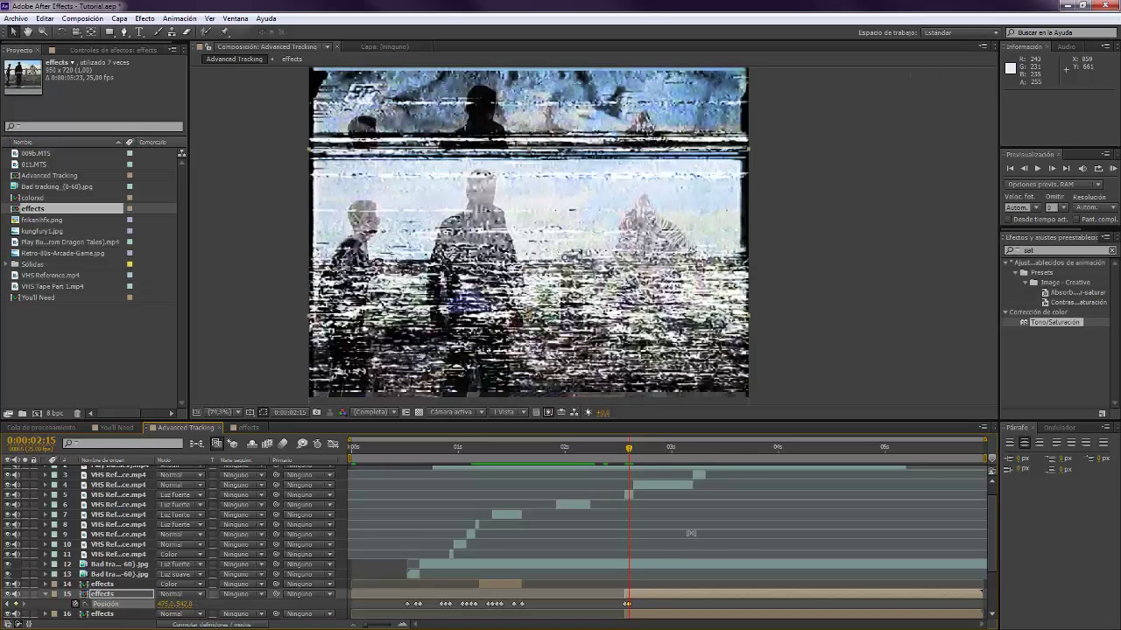
# Keyframe the lower effects copy's vertical position at 0:00:02:14 and 0:00:02:15 so it fills the gap above the displaced upper copy
pyautogui.press('pageup')
pyautogui.press('pageup')
pyautogui.click(642, 616)
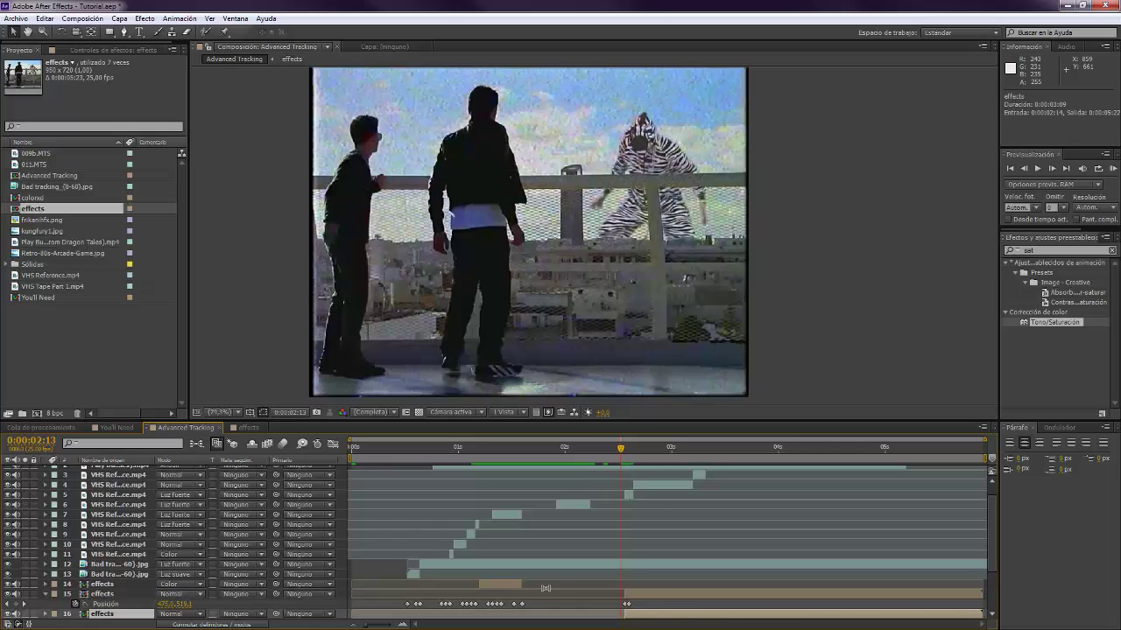
pyautogui.press('pagedown')
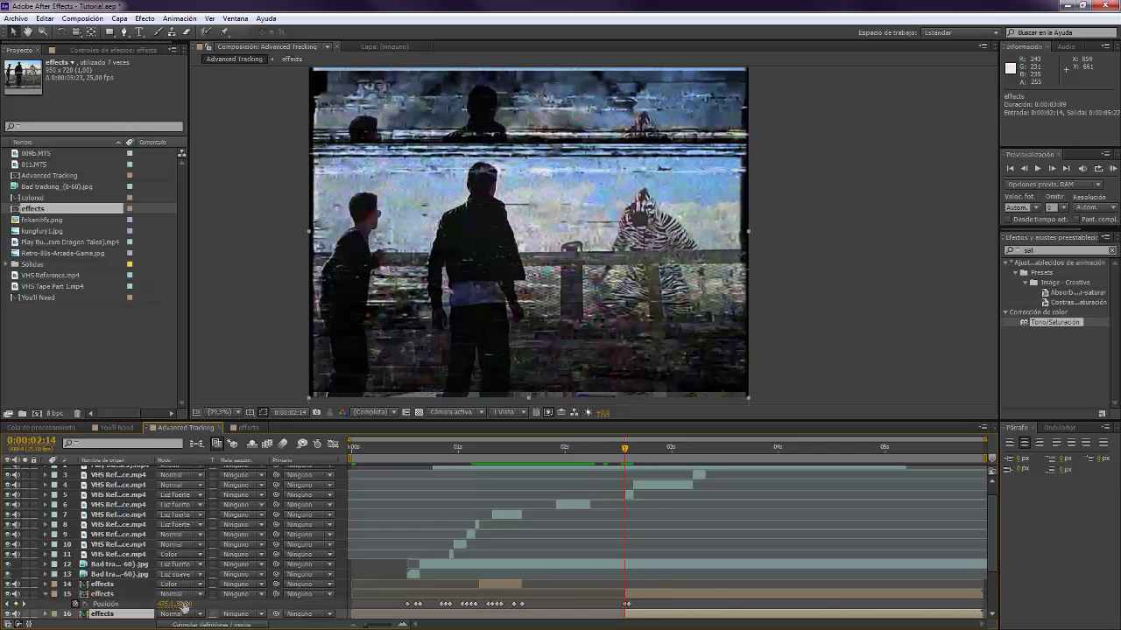
pyautogui.press('p')
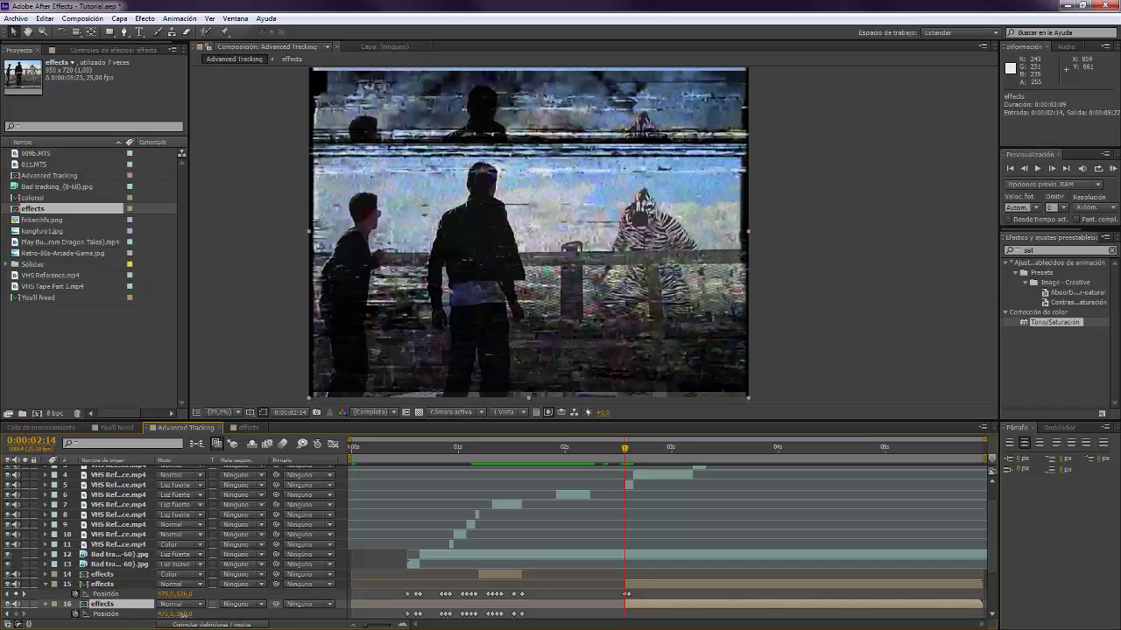
pyautogui.moveTo(181, 615); pyautogui.dragTo(126, 615)
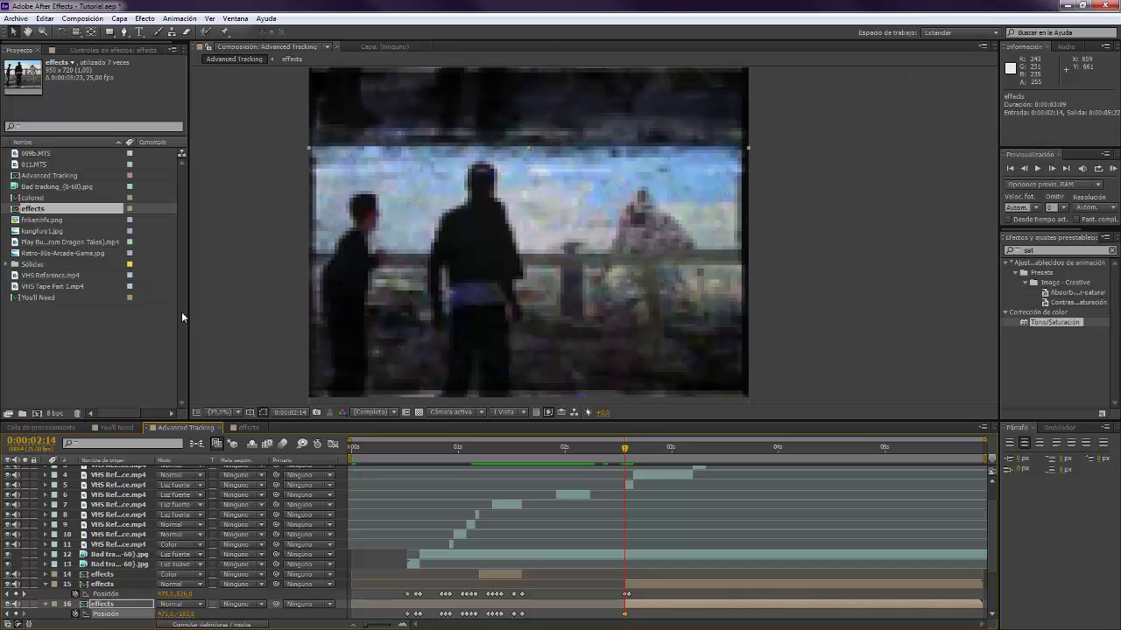
pyautogui.press('pagedown')
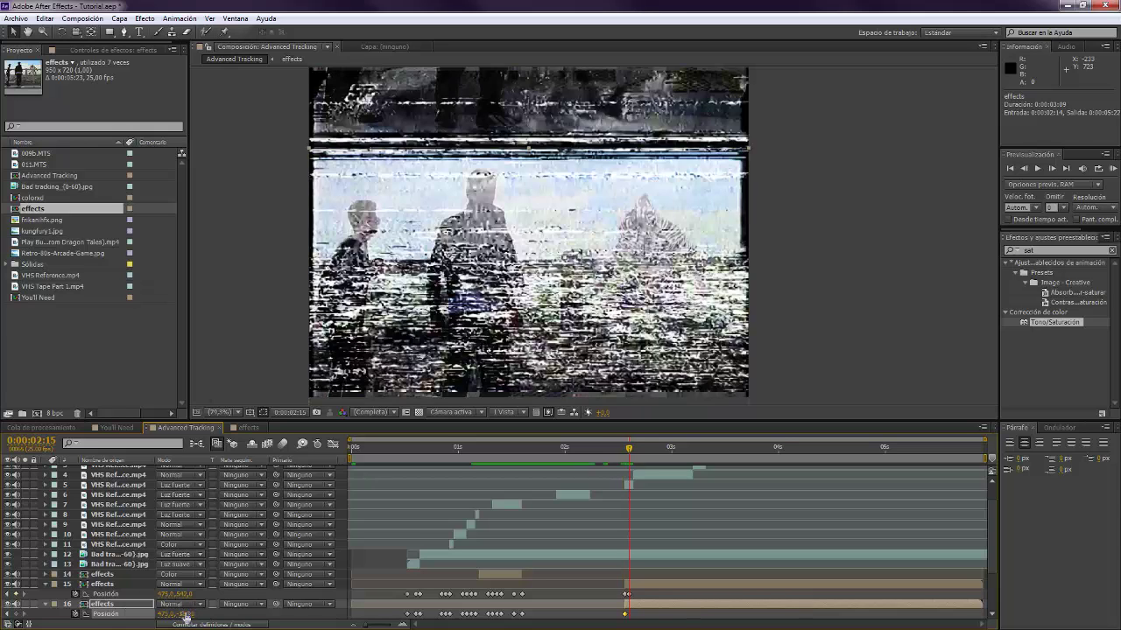
pyautogui.moveTo(185, 618); pyautogui.dragTo(188, 615)
# Split both displaced effects copies together at 0:00:02:16
pyautogui.press('pagedown')
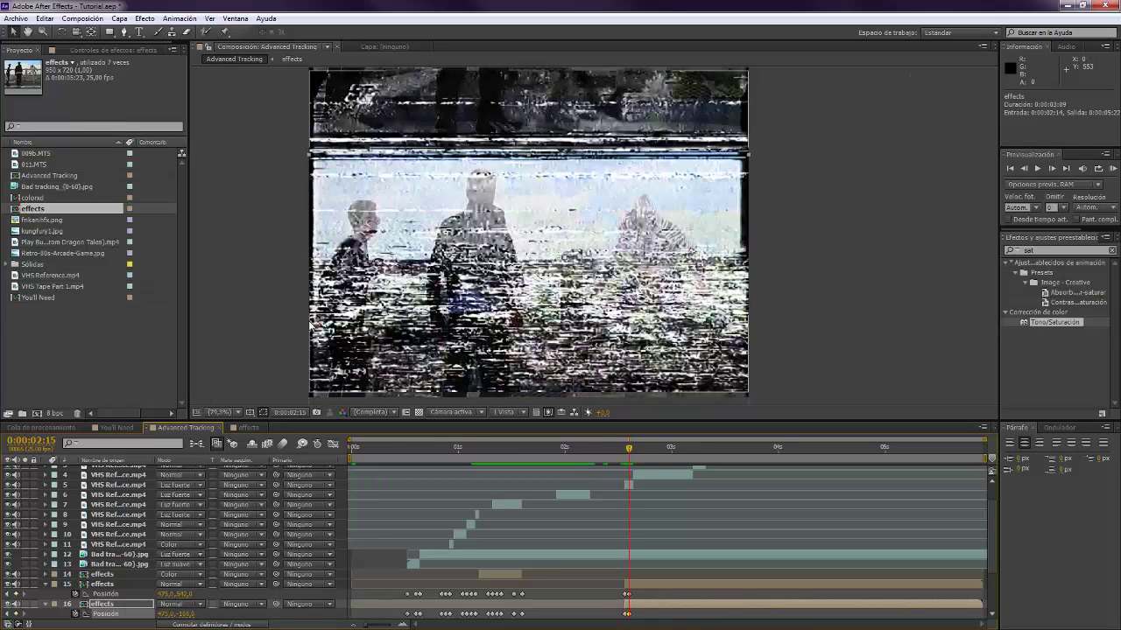
pyautogui.keyDown('ctrl'); pyautogui.click(653, 584); pyautogui.keyUp('ctrl')
pyautogui.hotkey('ctrl', 'd')
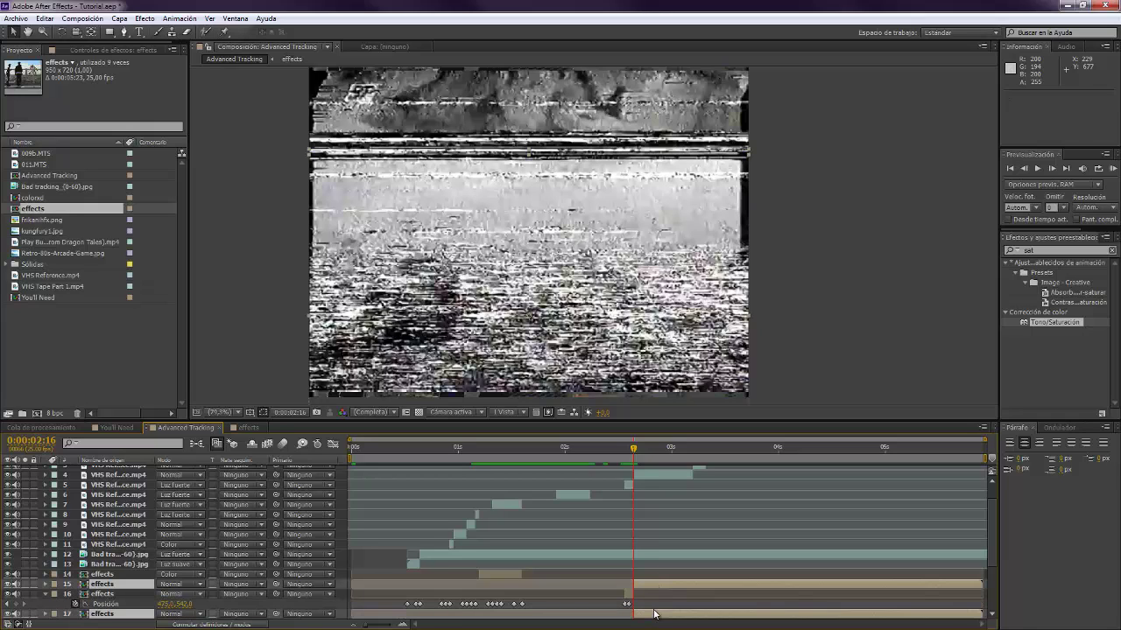
pyautogui.click(658, 613)
pyautogui.press('pageup')
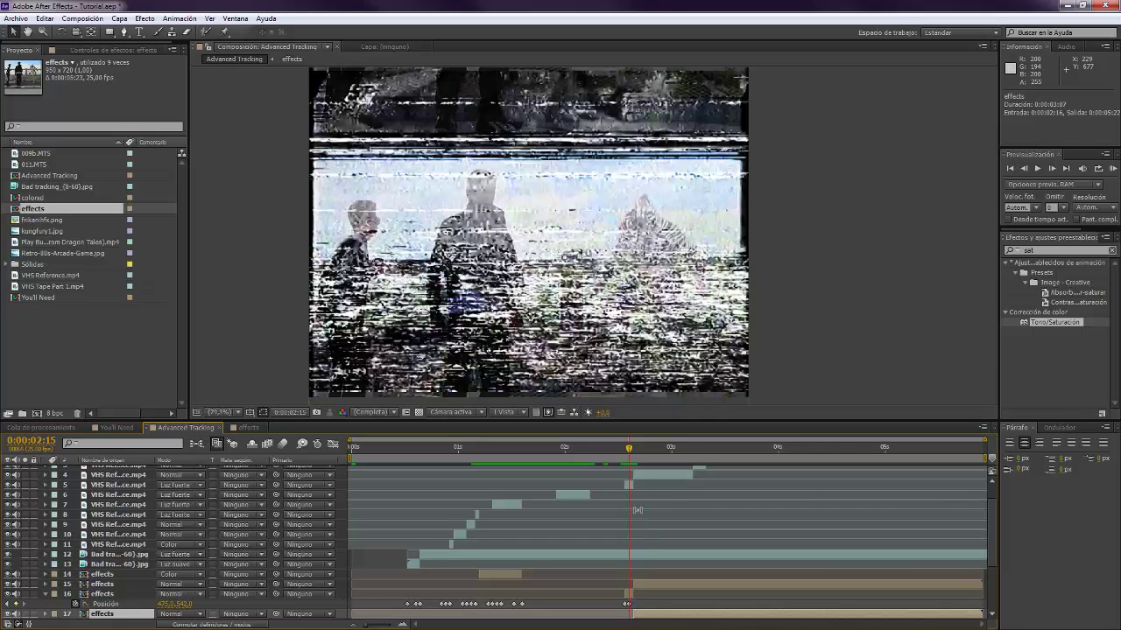
pyautogui.press('pagedown')
# Set the short VHS Reference piece that starts at 0:00:03:05 to the Luz fuerte blending mode
pyautogui.click(659, 471)
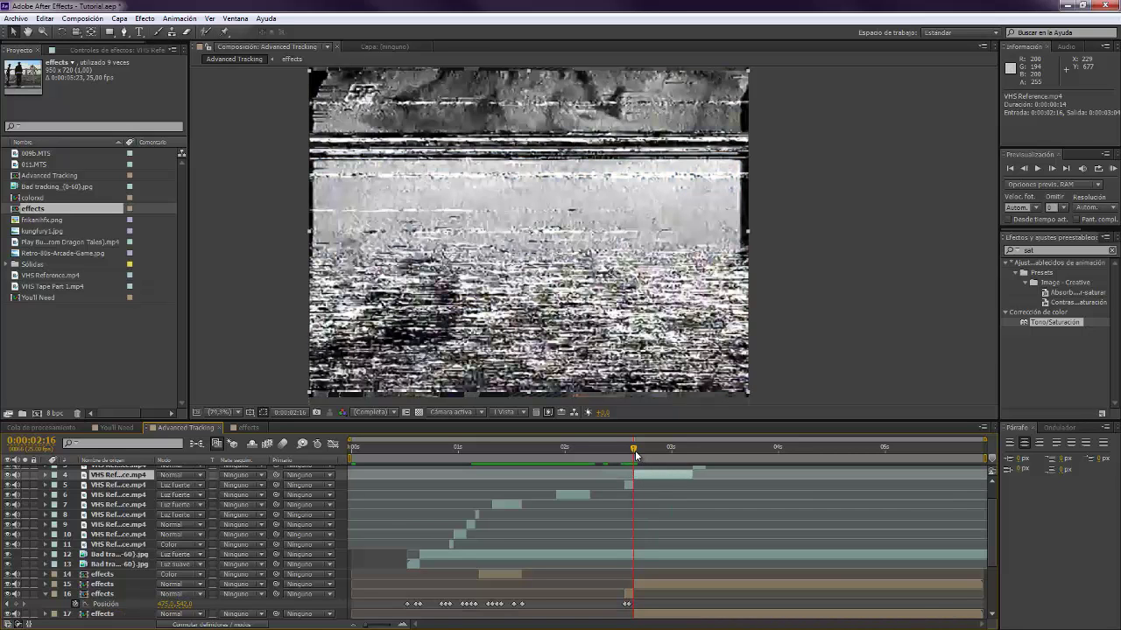
pyautogui.moveTo(635, 454); pyautogui.dragTo(695, 455)
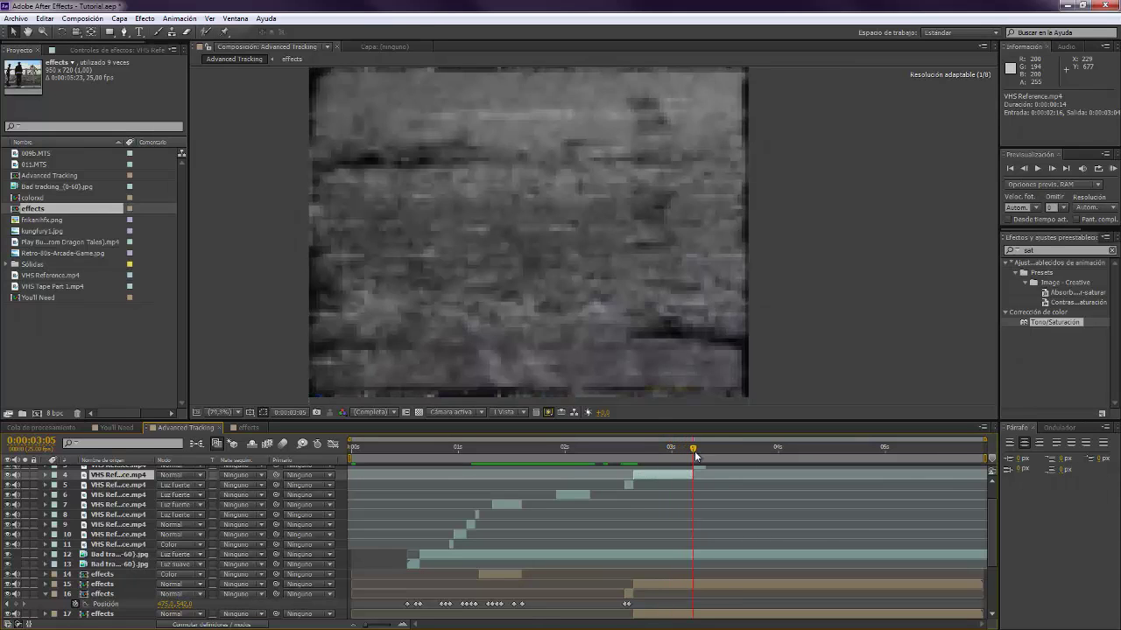
pyautogui.scroll(2, 698, 504)
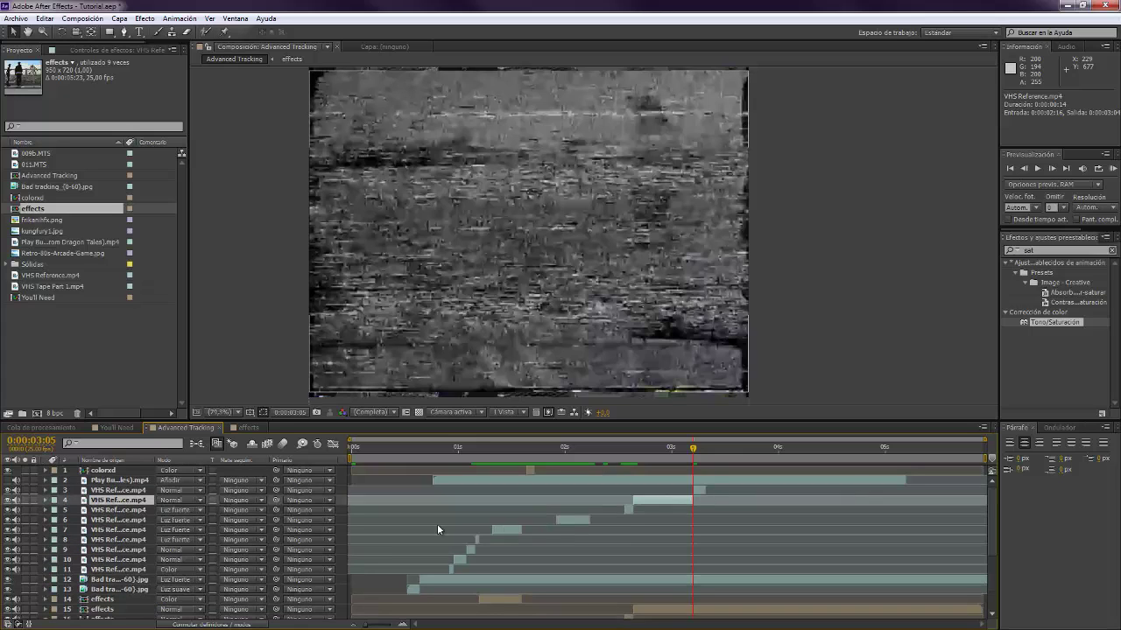
pyautogui.click(154, 492)
pyautogui.click(183, 492)
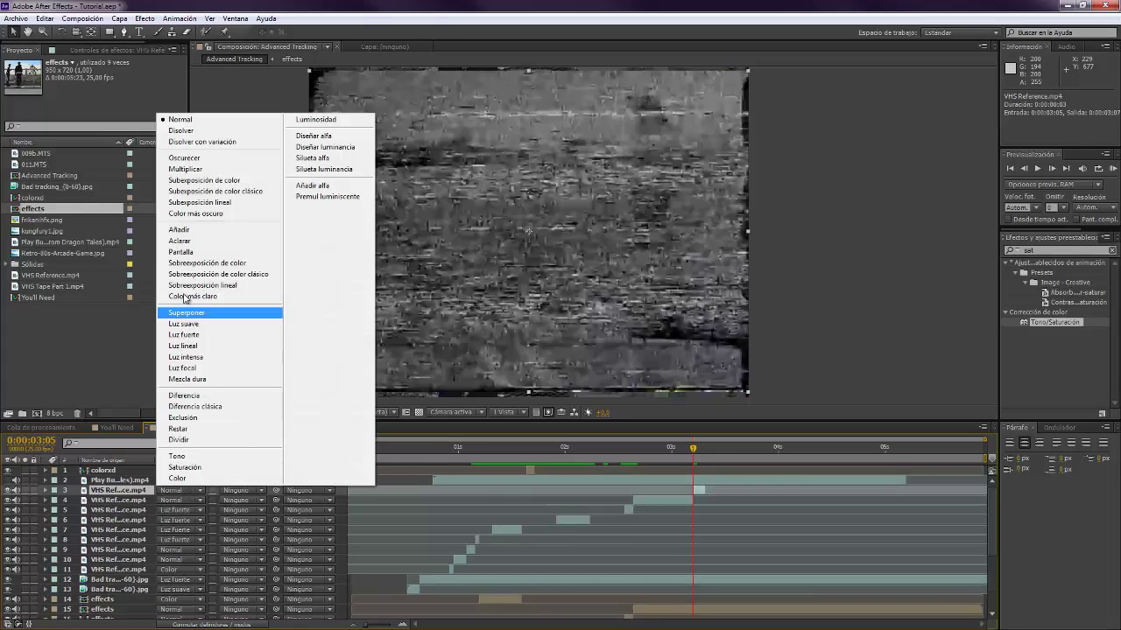
pyautogui.click(207, 335)
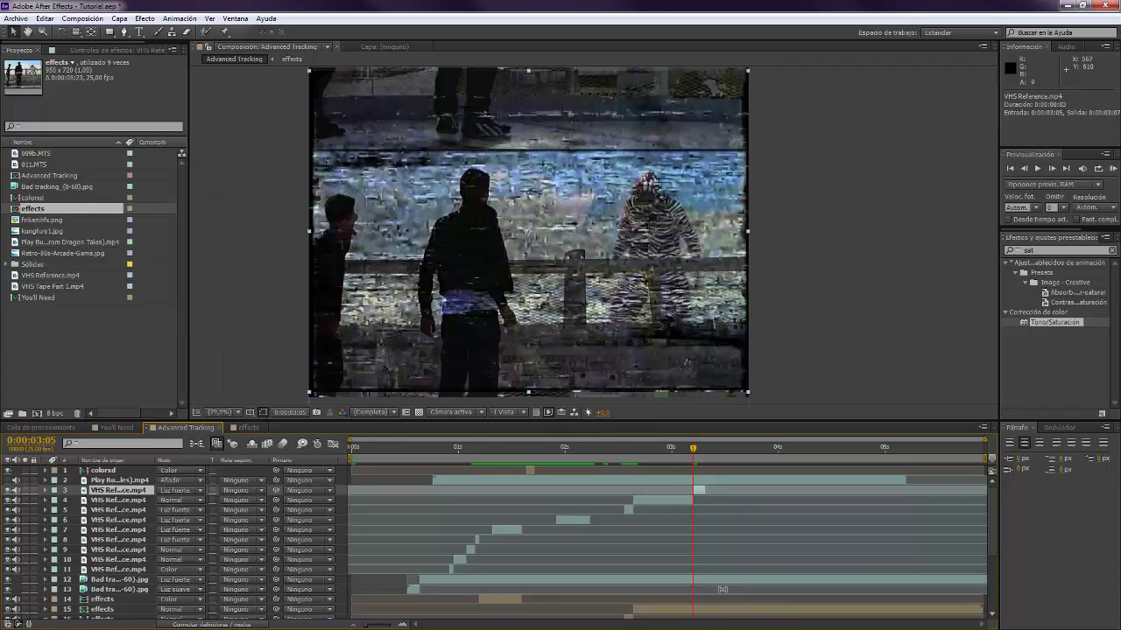
# Split the lower effects copy that starts at 0:00:02:16 at 0:00:03:05
pyautogui.scroll(-5, 988, 530)
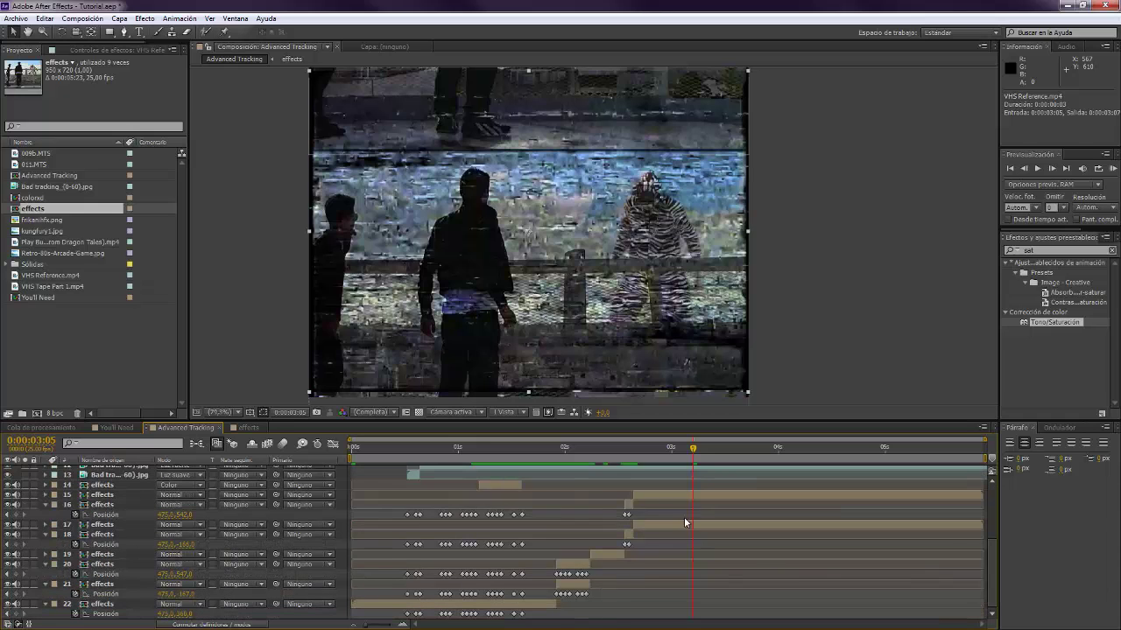
pyautogui.click(692, 525)
pyautogui.hotkey('alt', ']')
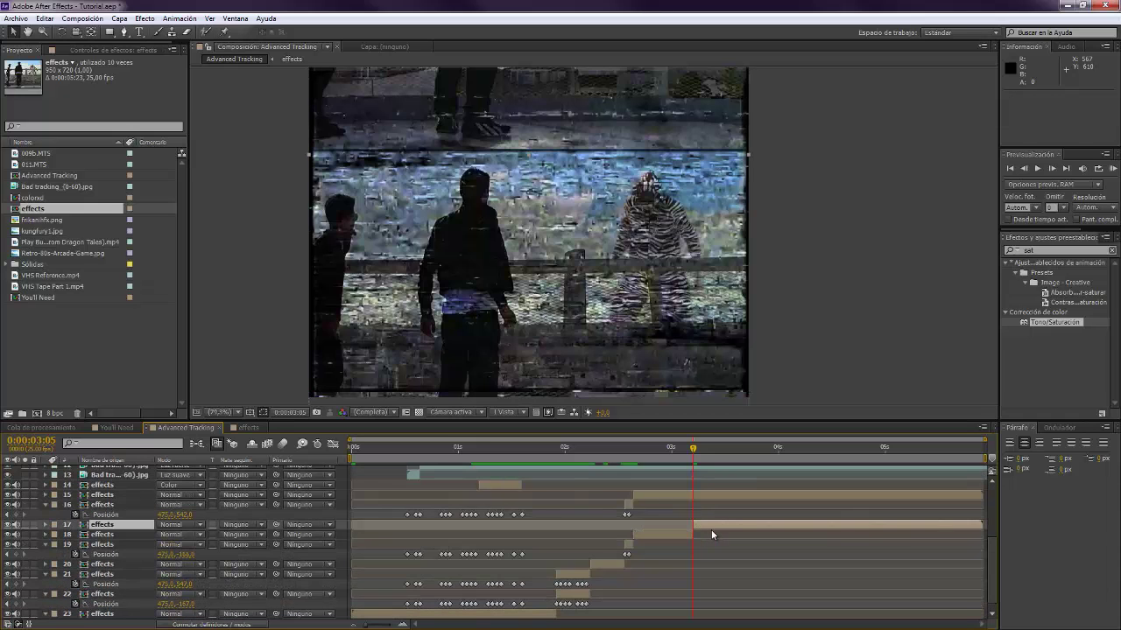
# Delete the lower effects piece that starts at 0:00:03:05 and keyframe the upper effects copy's vertical position there at 358
pyautogui.click(715, 497)
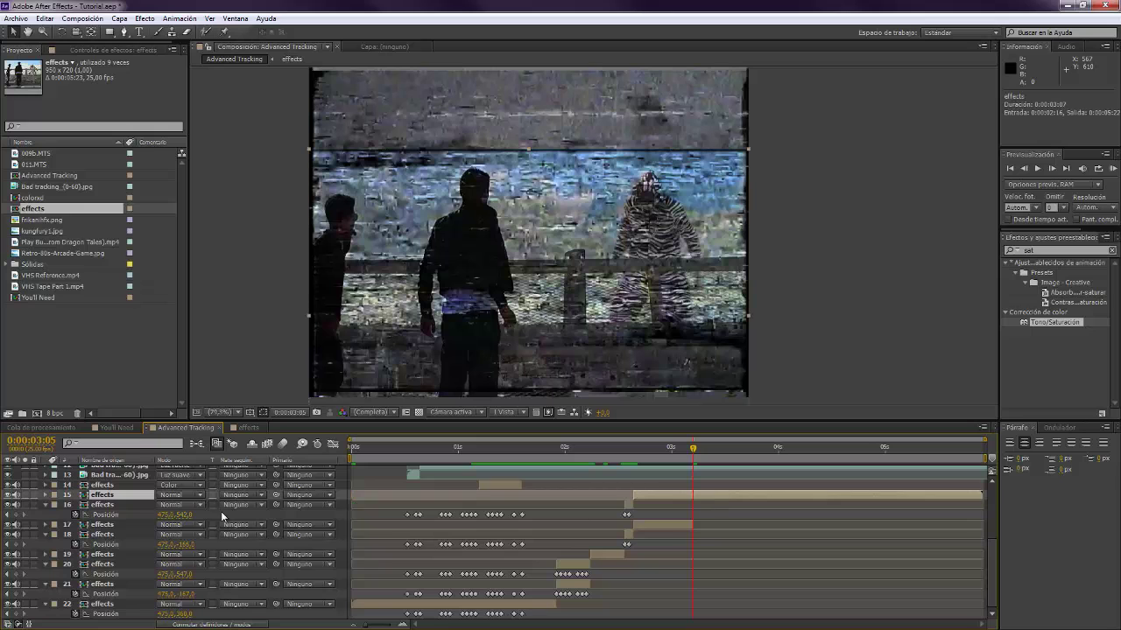
pyautogui.press('p')
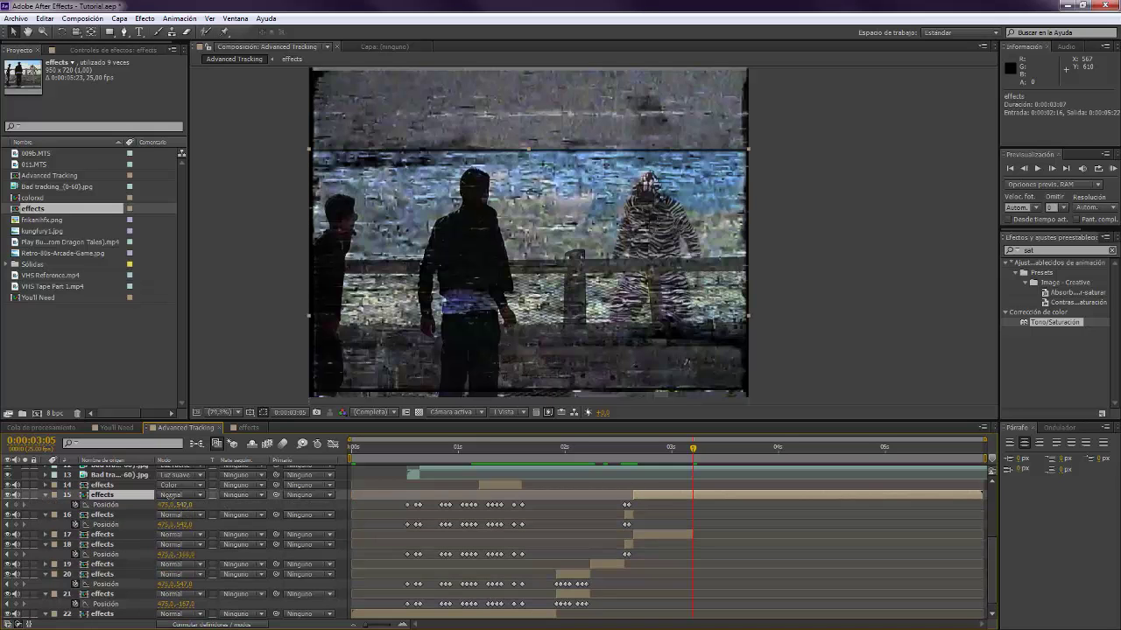
pyautogui.moveTo(181, 505); pyautogui.dragTo(13, 476)
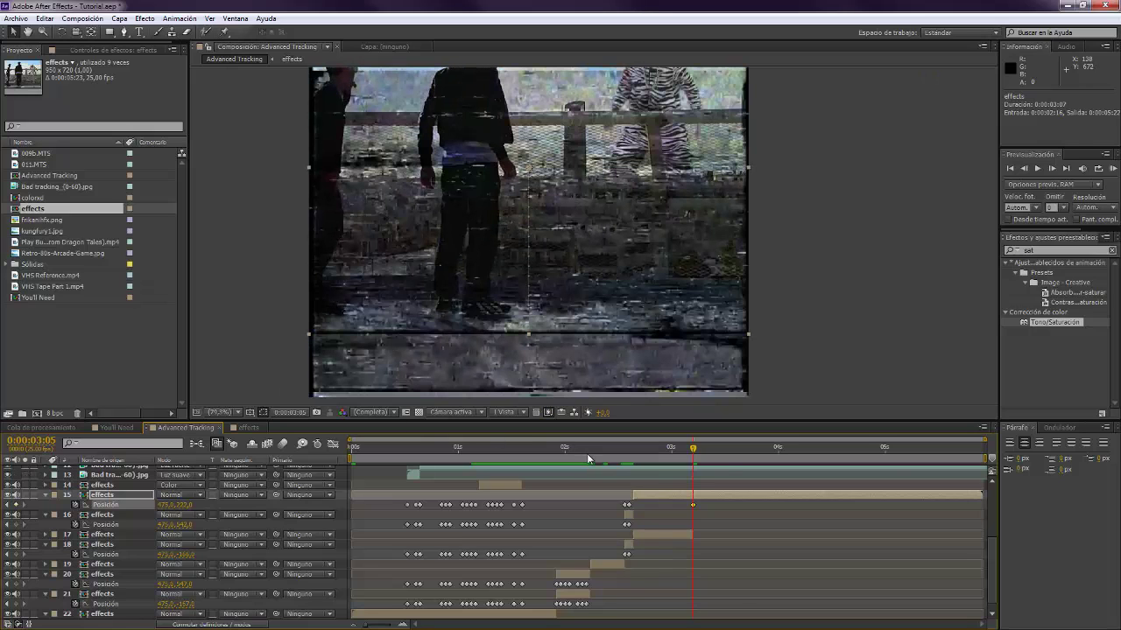
pyautogui.press('pagedown')
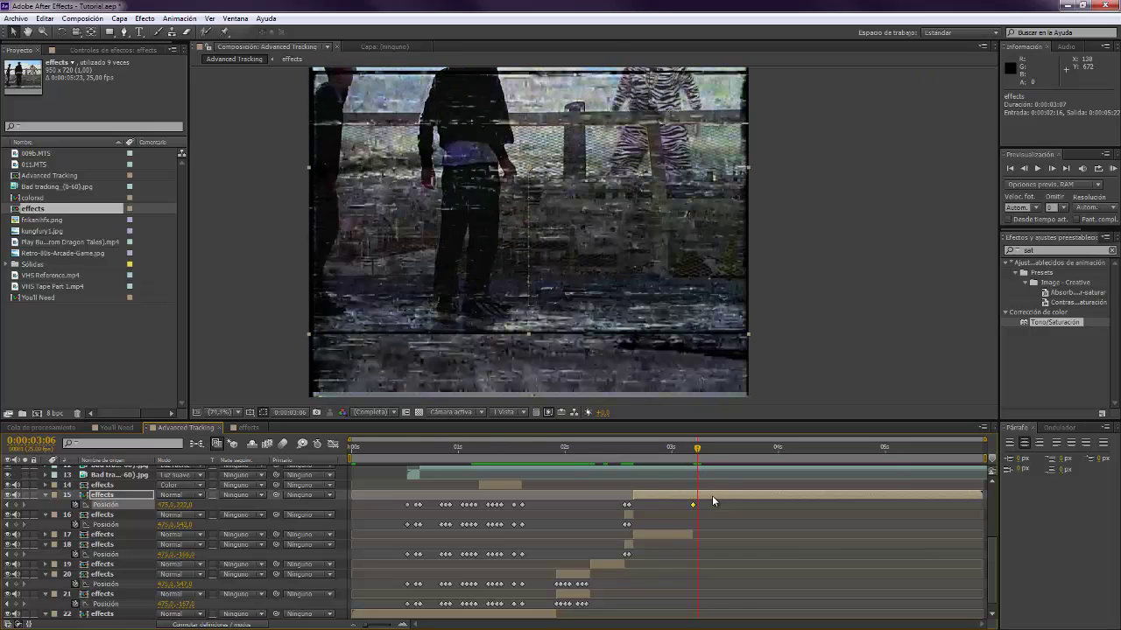
pyautogui.scroll(1, 991, 540)
pyautogui.scroll(3, 989, 496)
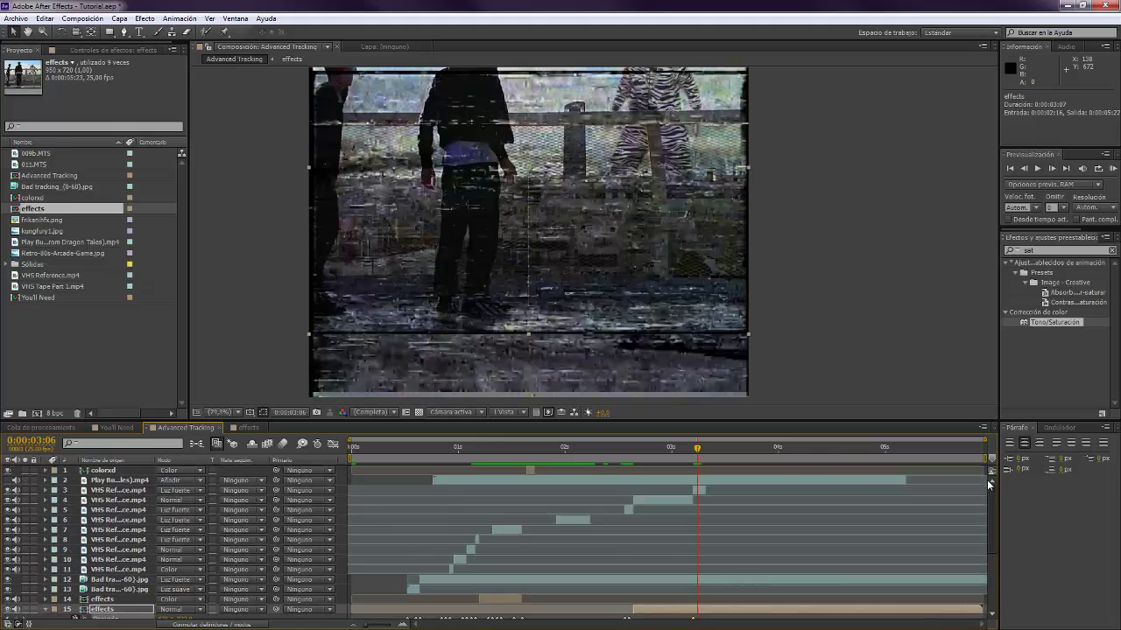
pyautogui.press('pagedown')
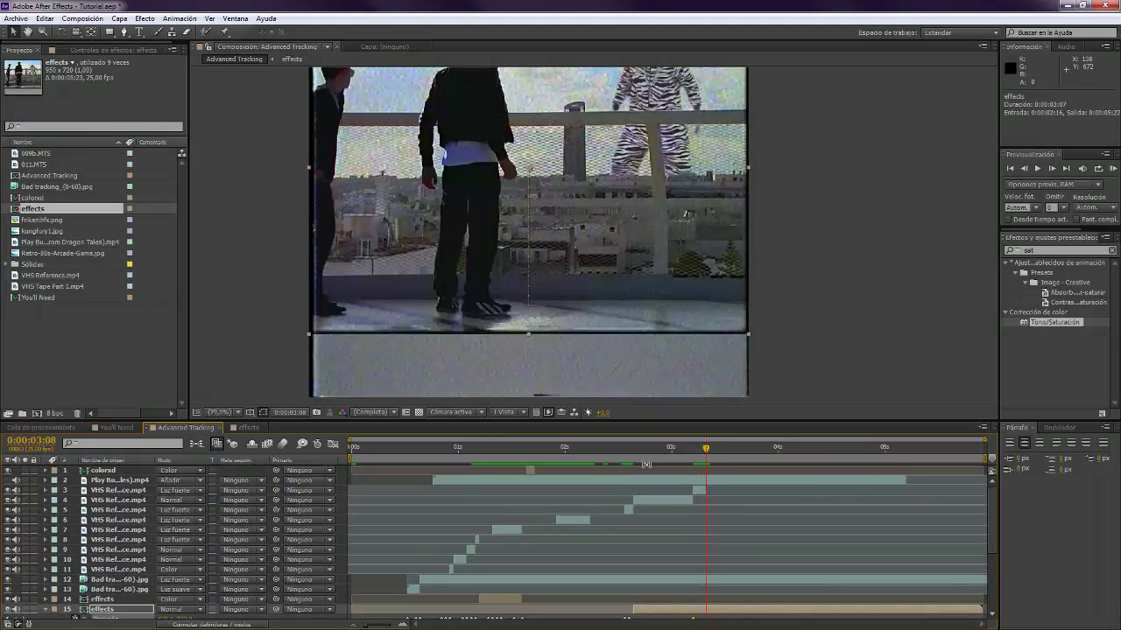
pyautogui.press('pageup')
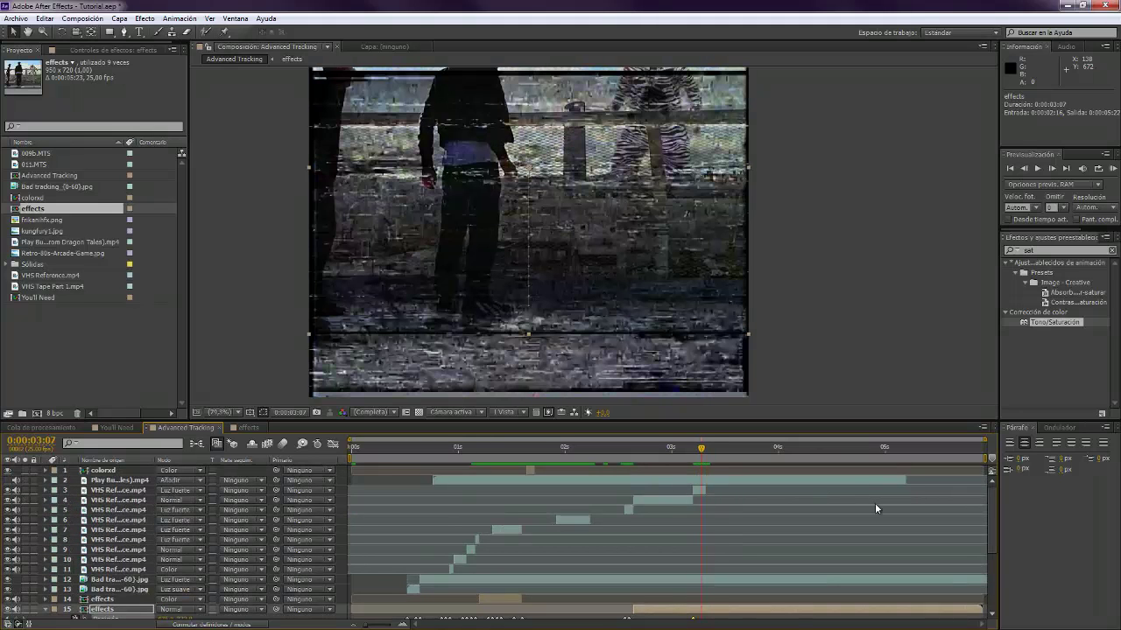
pyautogui.press('pageup')
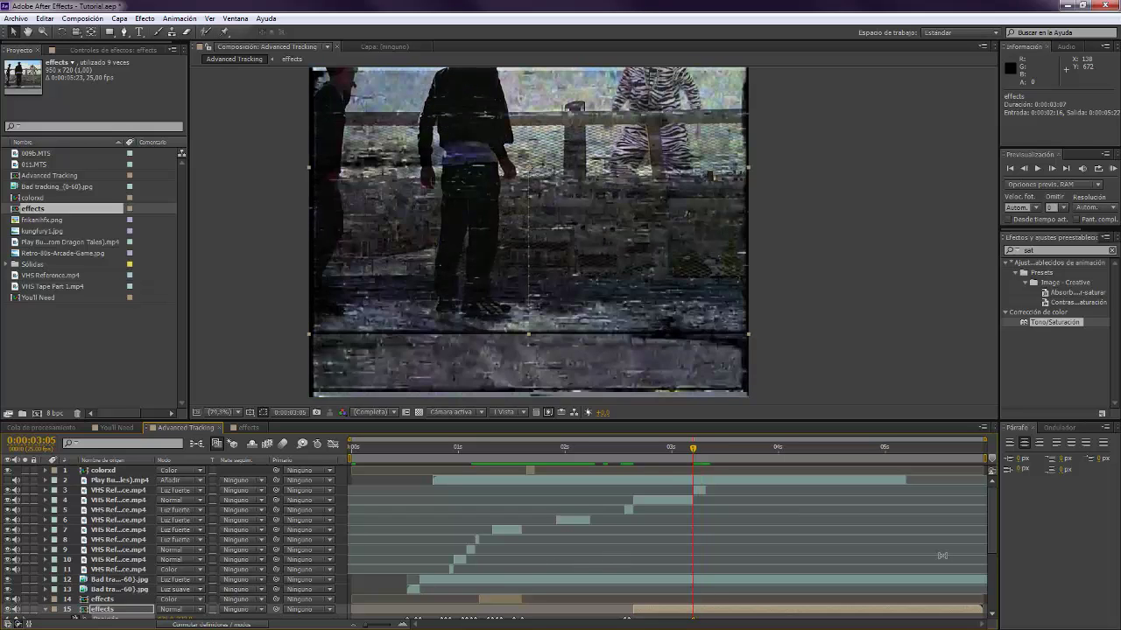
pyautogui.press('u')
pyautogui.scroll(-3, 180, 553)
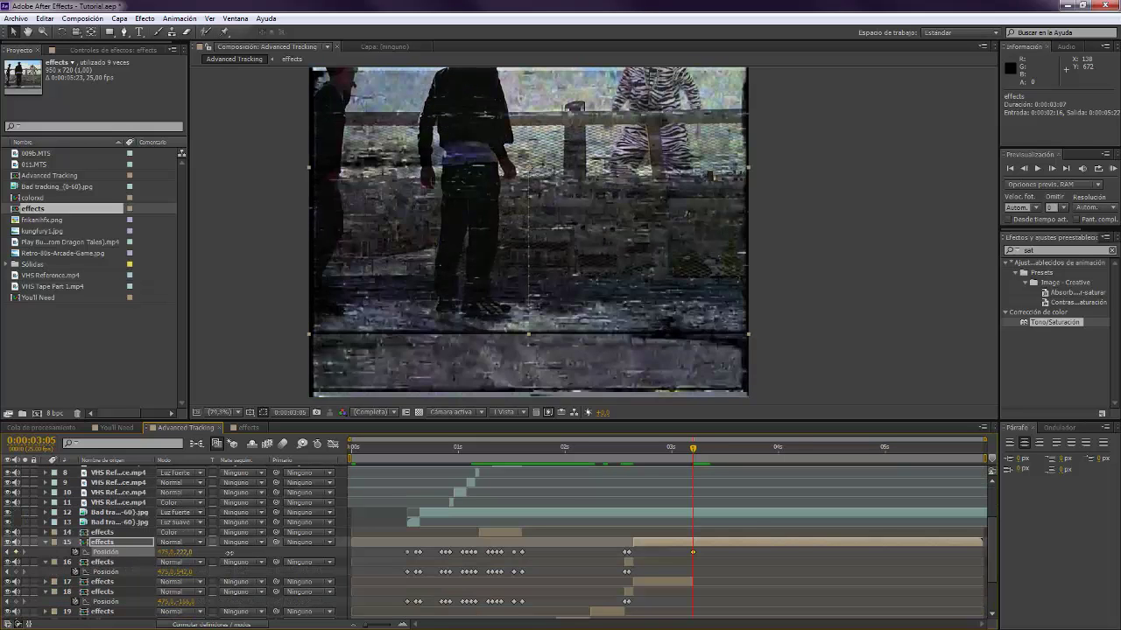
pyautogui.moveTo(229, 553); pyautogui.dragTo(260, 556)
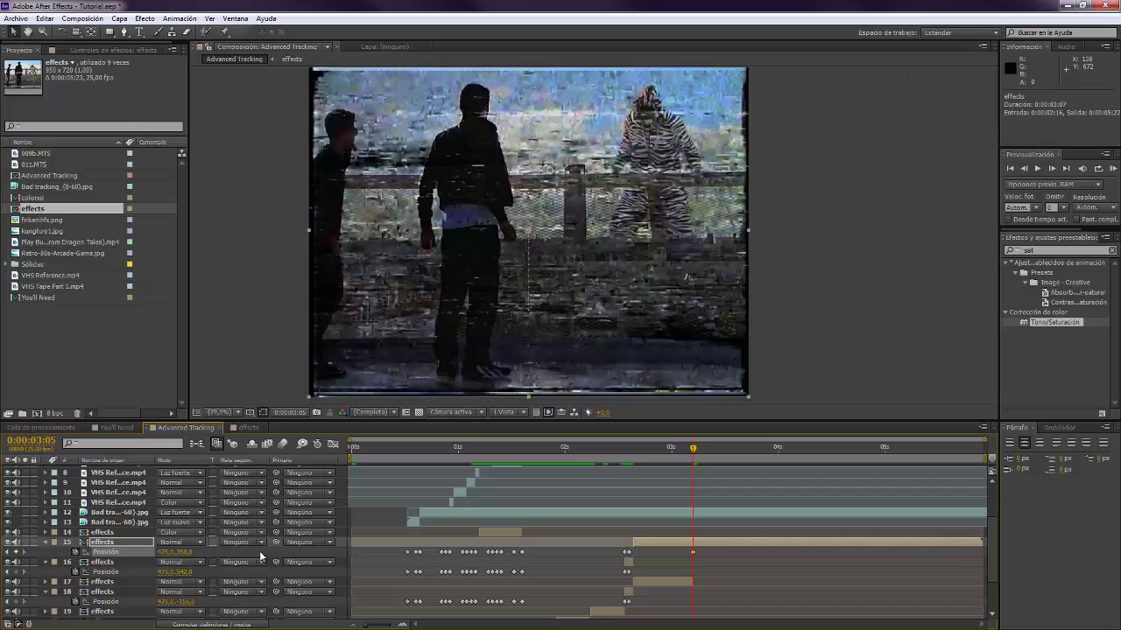
# Keyframe the upper effects copy's position at 0:00:03:07 with its current value and set its vertical position to 47 at 0:00:03:08
pyautogui.press('pagedown')
pyautogui.press('pagedown')
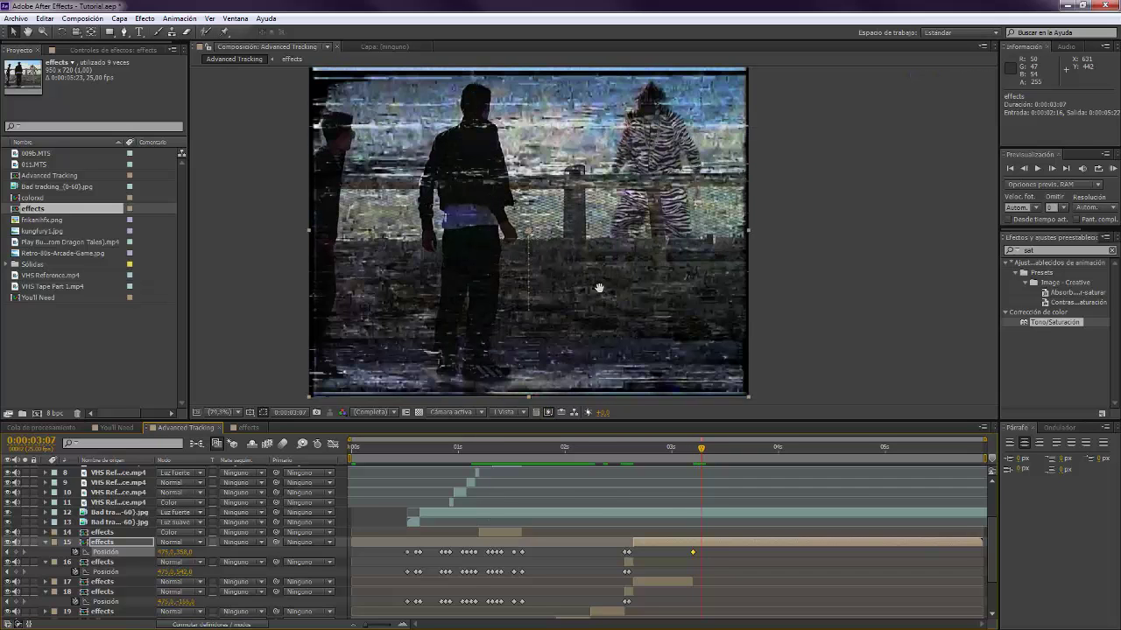
pyautogui.press('pagedown')
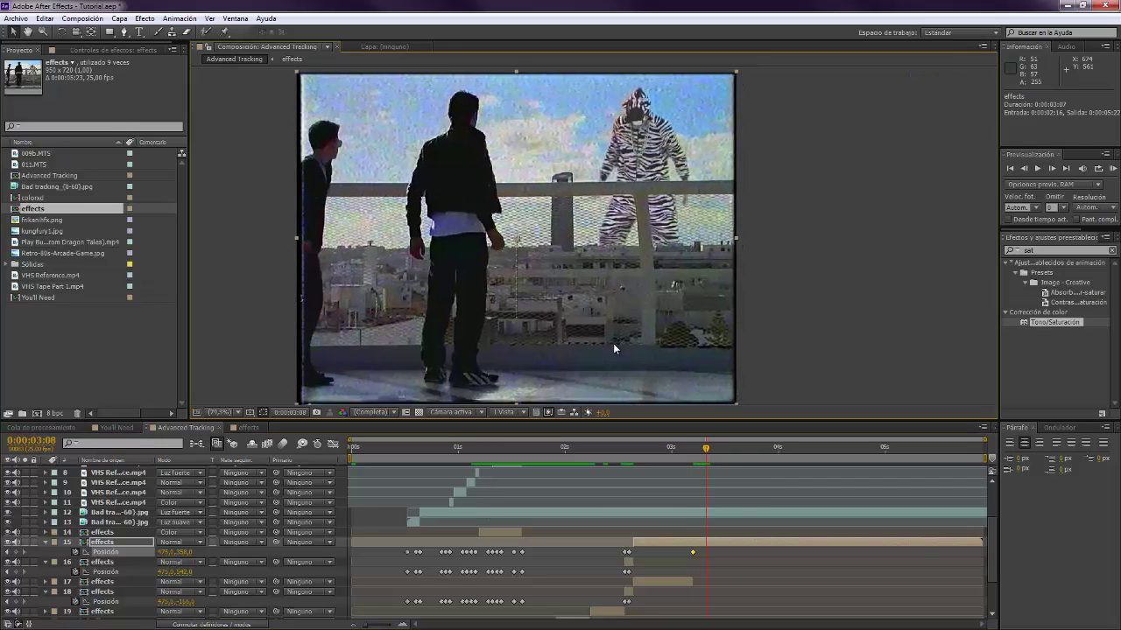
pyautogui.press('pageup')
pyautogui.press('pageup')
pyautogui.moveTo(173, 552); pyautogui.dragTo(105, 553)
pyautogui.press('pageup')
pyautogui.press('pagedown')
# Copy the upper effects copy's position keyframe from 0:00:03:07 to 0:00:03:11
pyautogui.press('pagedown')
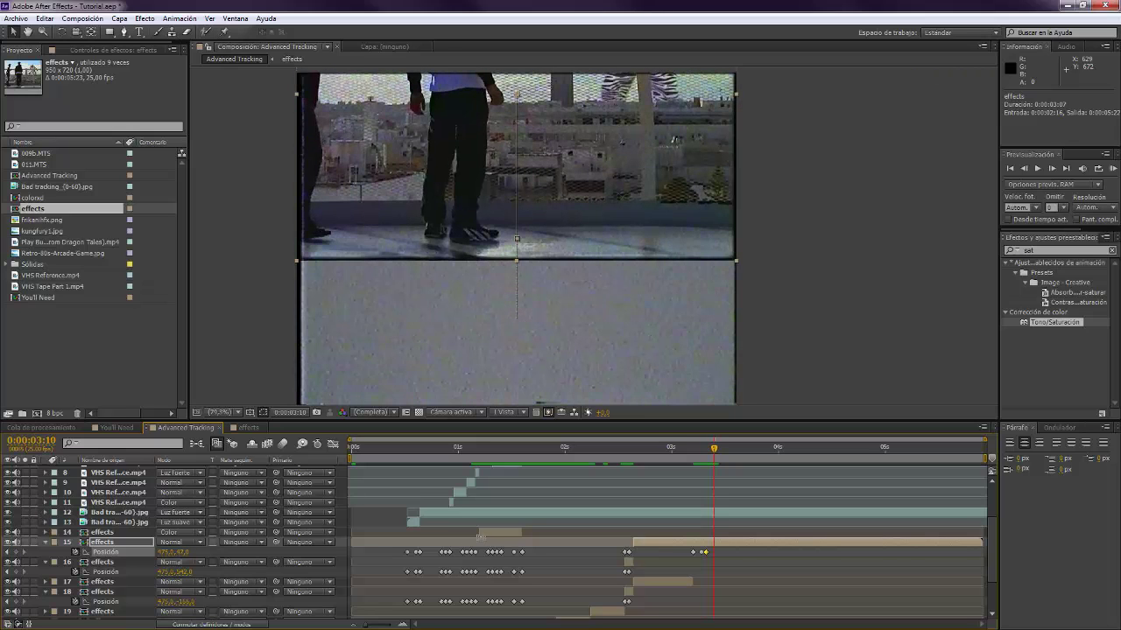
pyautogui.press('pagedown')
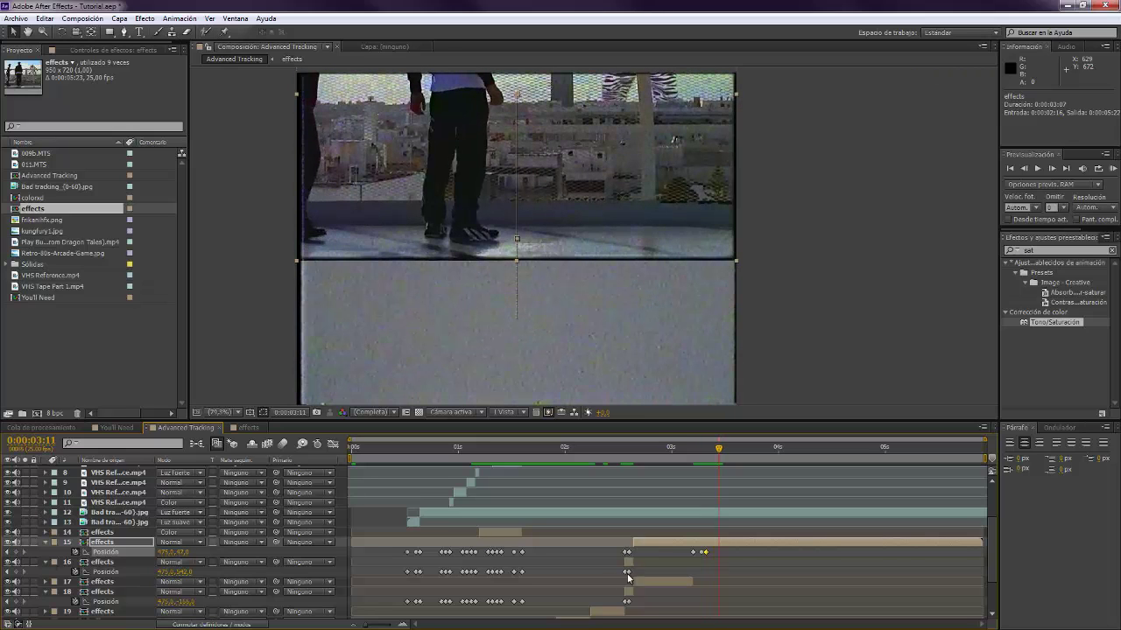
pyautogui.click(703, 553)
pyautogui.hotkey('ctrl', 'c')
pyautogui.hotkey('ctrl', 'v')
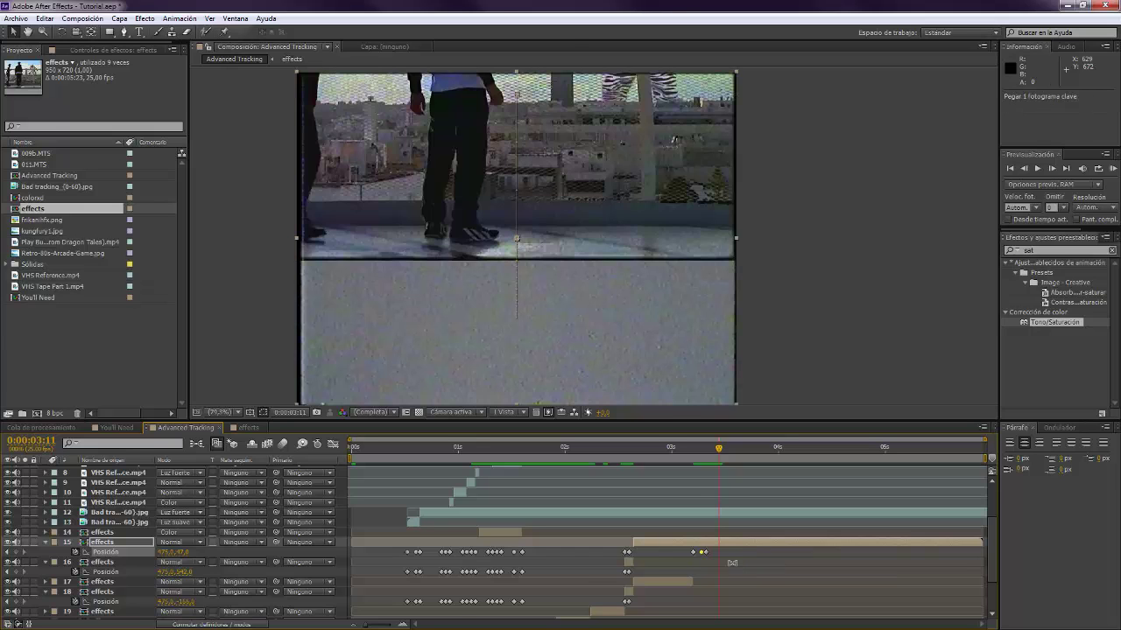
pyautogui.press('pagedown')
pyautogui.press('pagedown')
pyautogui.press('pagedown')
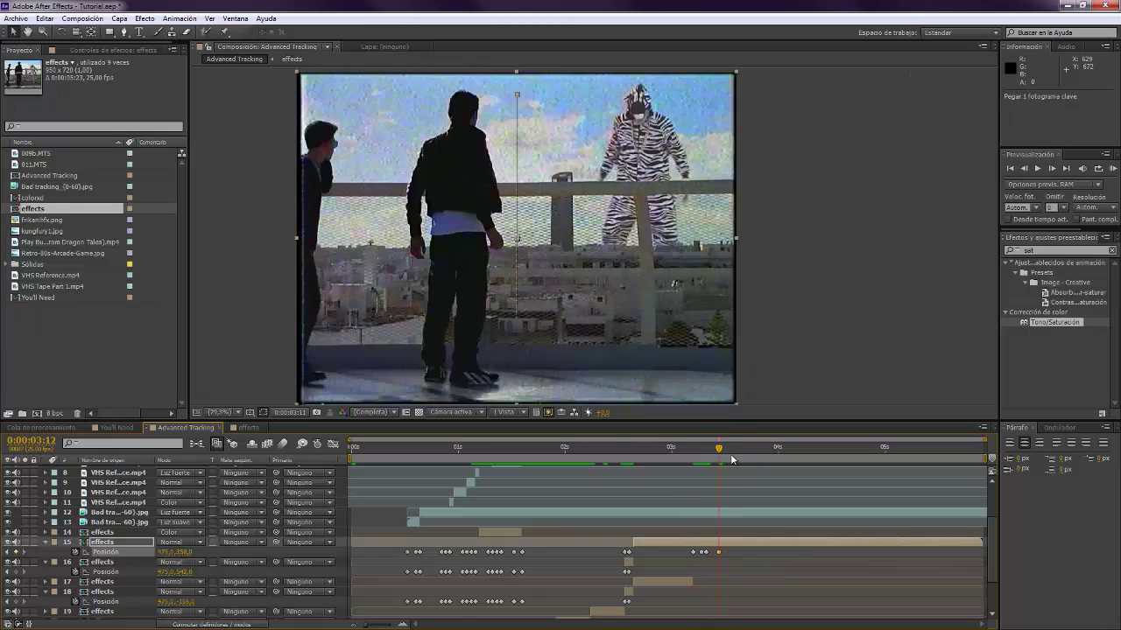
# Collapse the expanded Position properties of the effects layers in the timeline
pyautogui.click(46, 543)
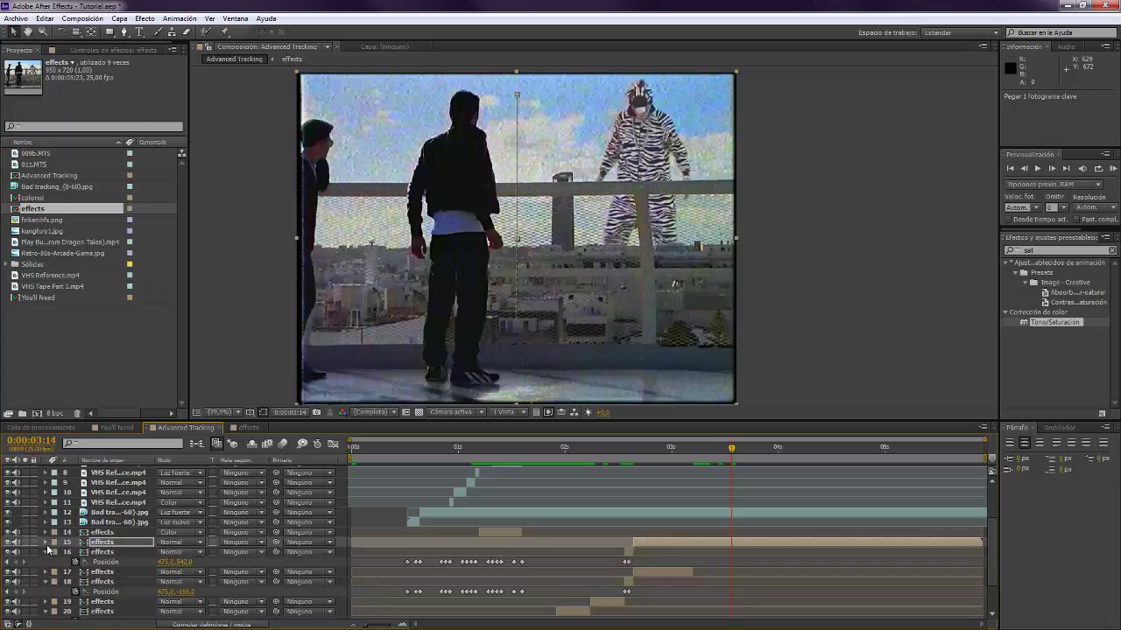
pyautogui.click(45, 553)
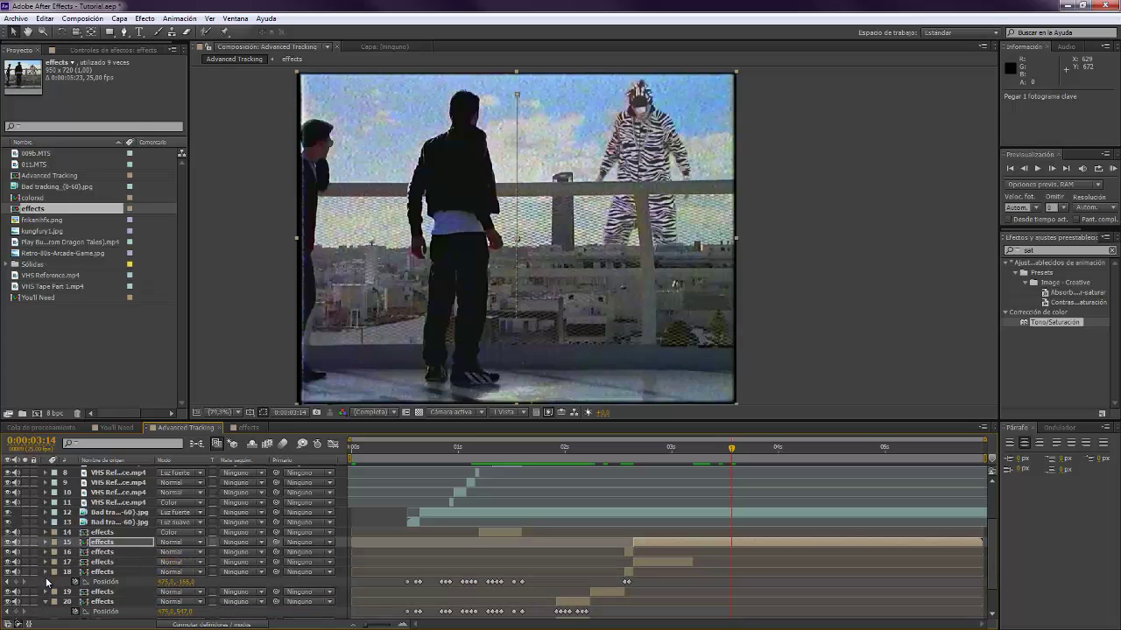
pyautogui.click(46, 574)
pyautogui.click(46, 591)
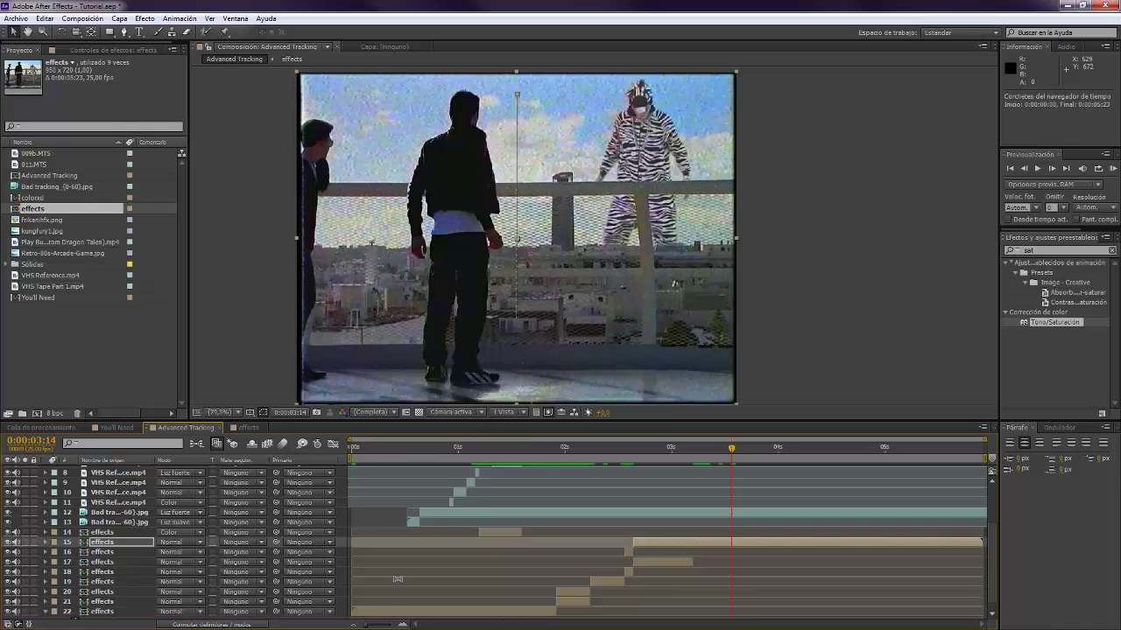
pyautogui.scroll(3, 360, 472)
pyautogui.moveTo(386, 455); pyautogui.dragTo(698, 445)
pyautogui.press('space')
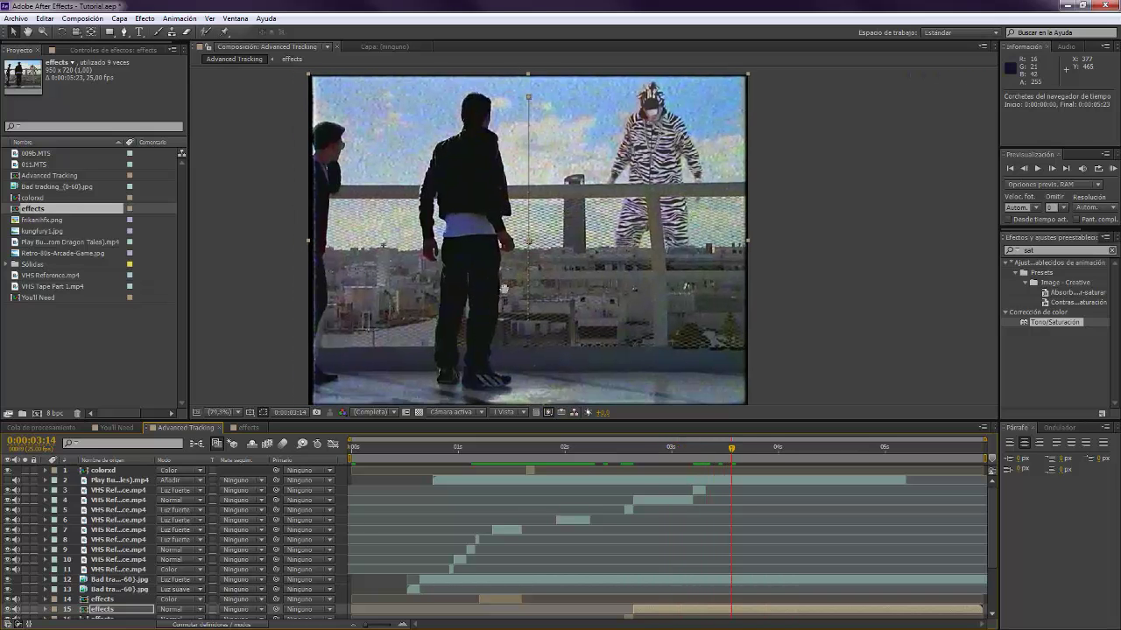
# Import the VHS Glitch MP4 clip from the Advanced Tracking folder into the project
pyautogui.click(49, 345)
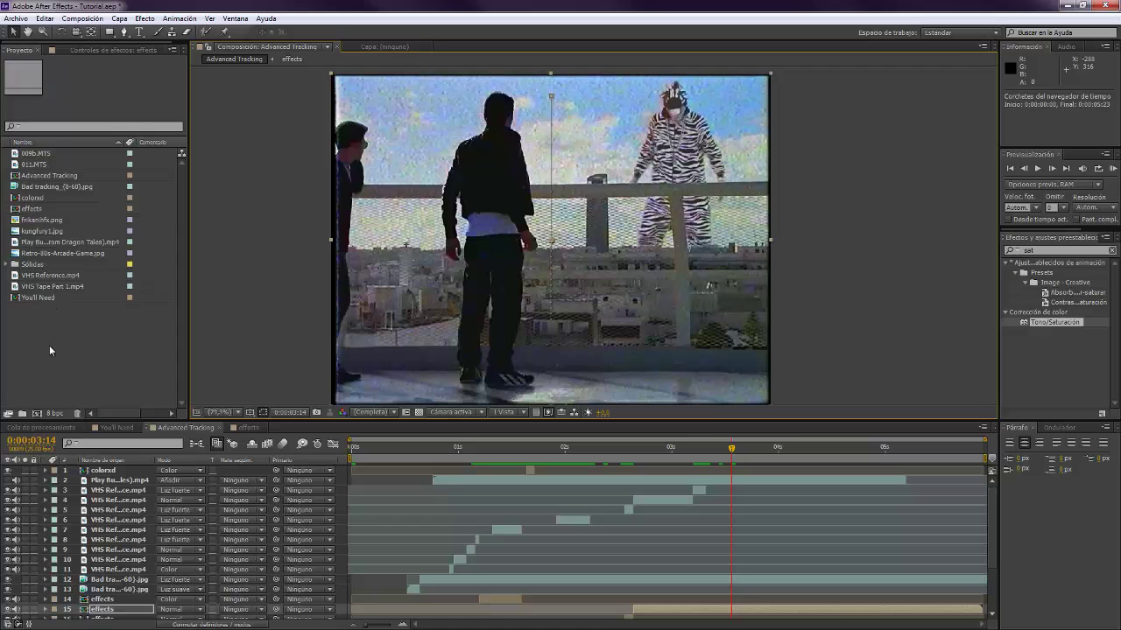
pyautogui.doubleClick(49, 345)
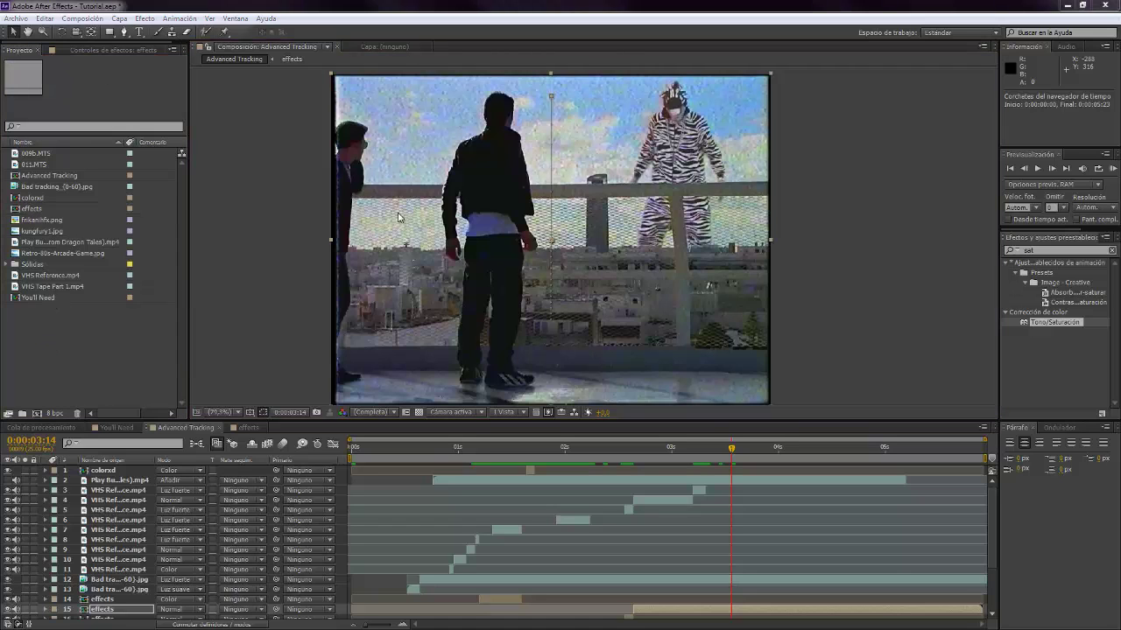
pyautogui.moveTo(426, 136); pyautogui.dragTo(430, 187)
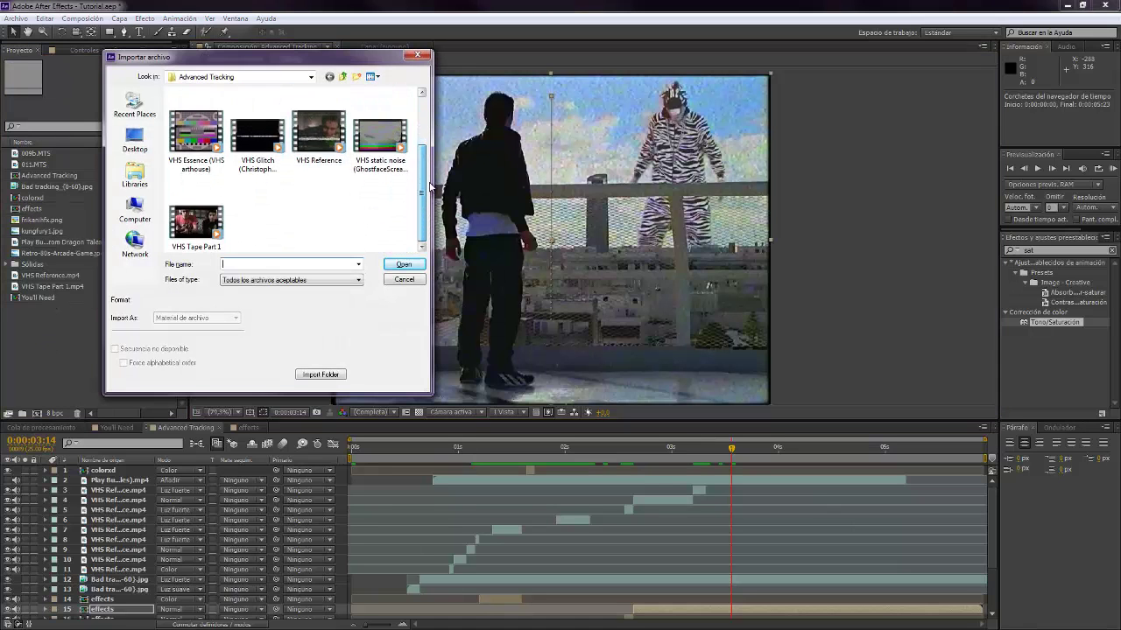
pyautogui.click(256, 147)
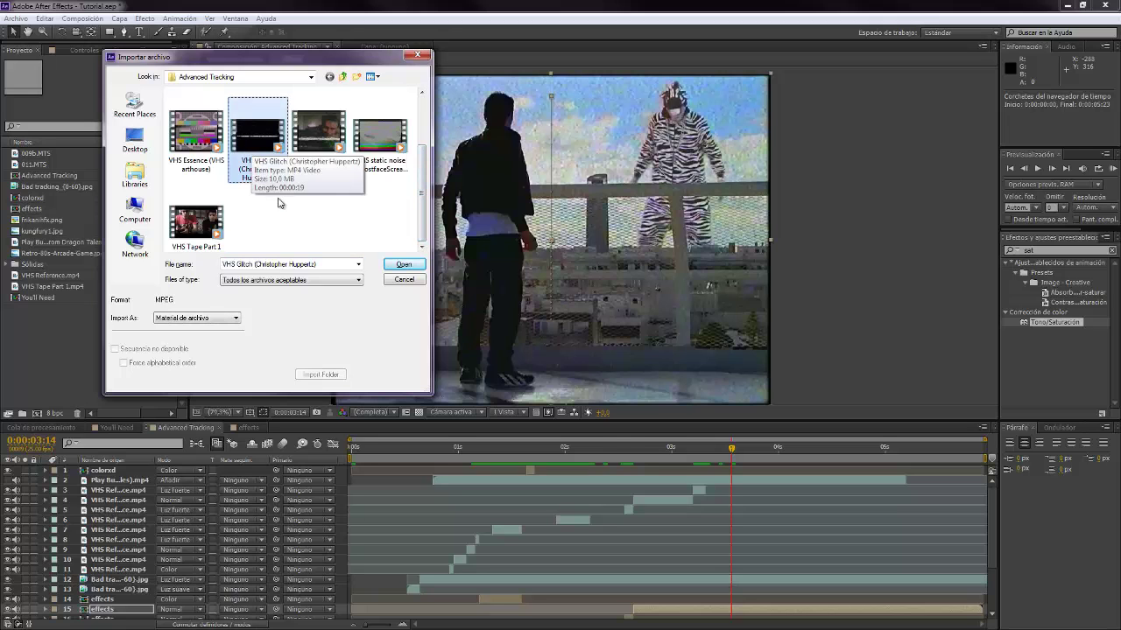
pyautogui.doubleClick(259, 137)
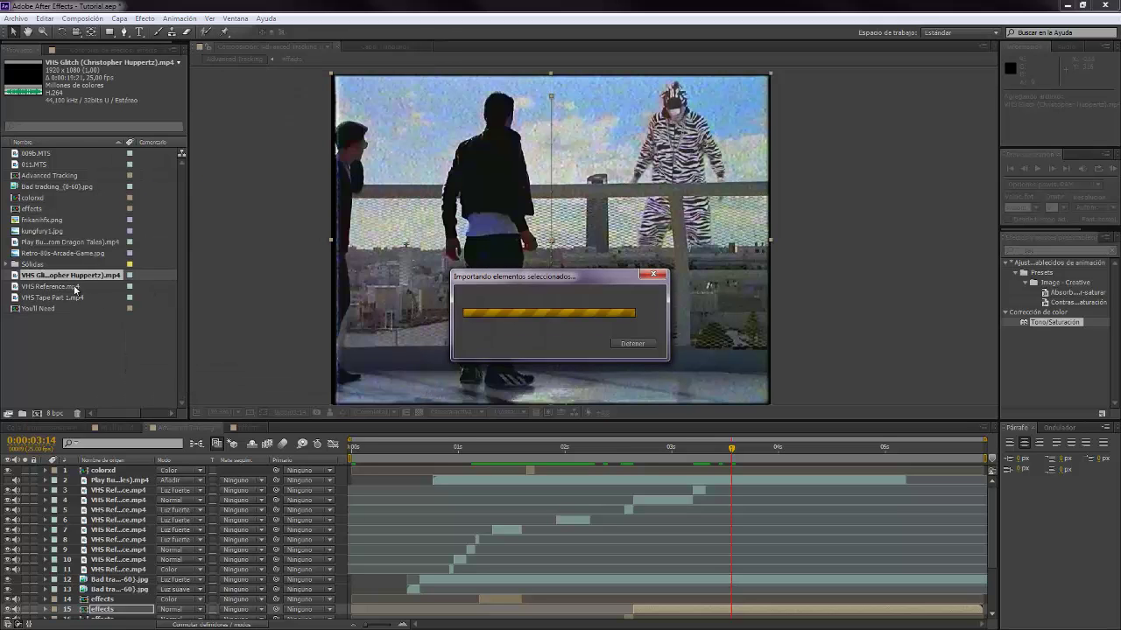
# Add the VHS Glitch clip to the composition directly below the colorxd layer and fit it to the composition size
pyautogui.moveTo(117, 470); pyautogui.dragTo(118, 474)
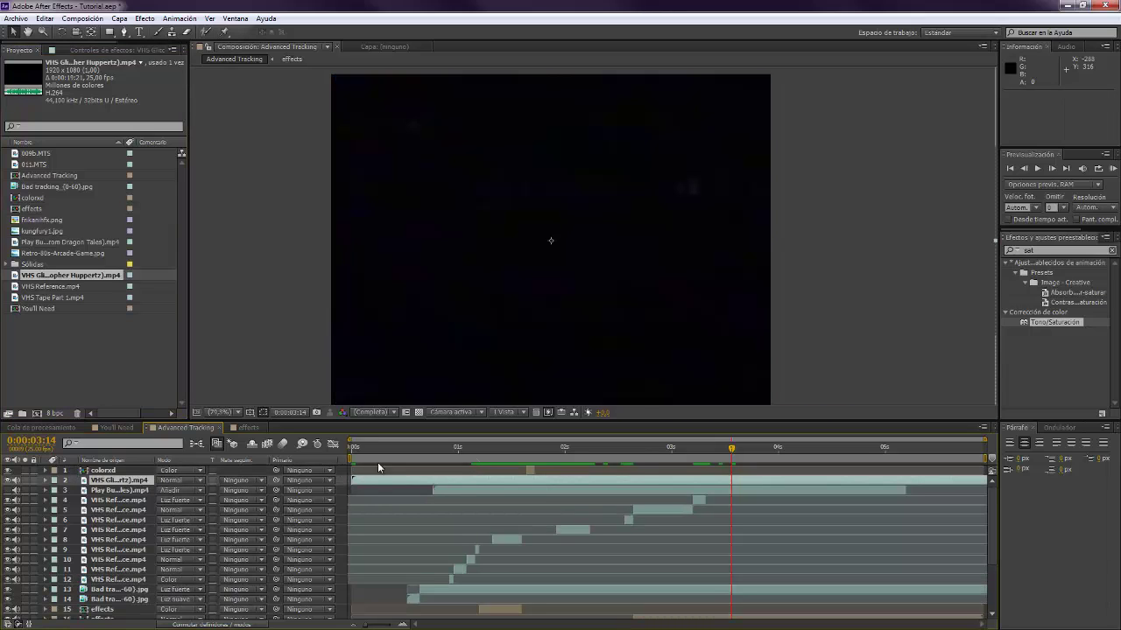
pyautogui.rightClick(469, 482)
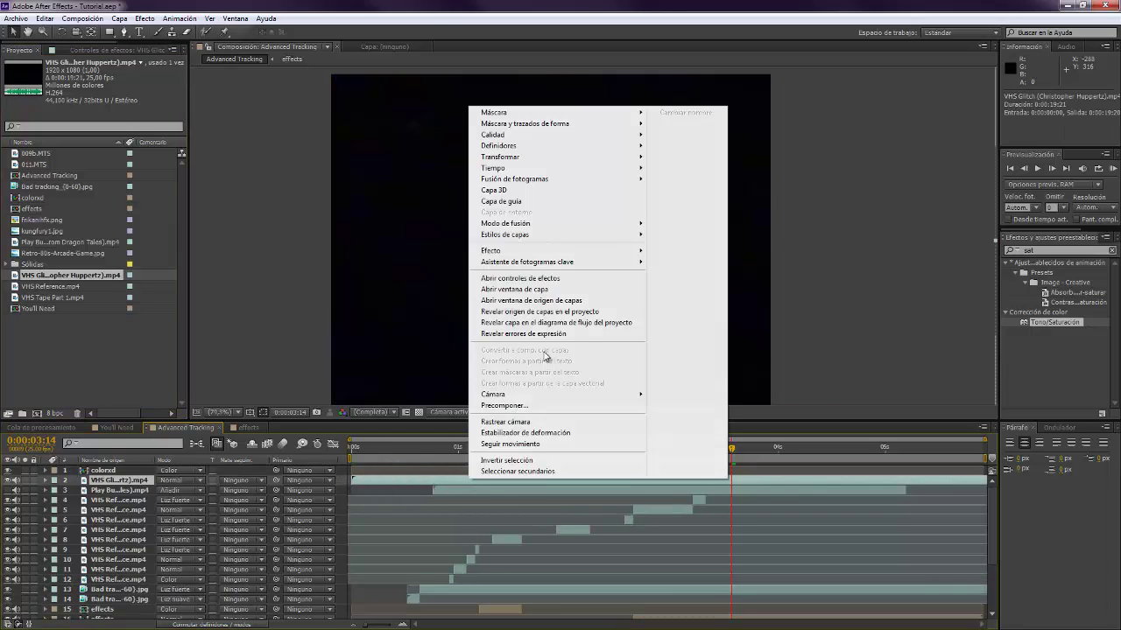
pyautogui.moveTo(560, 157)
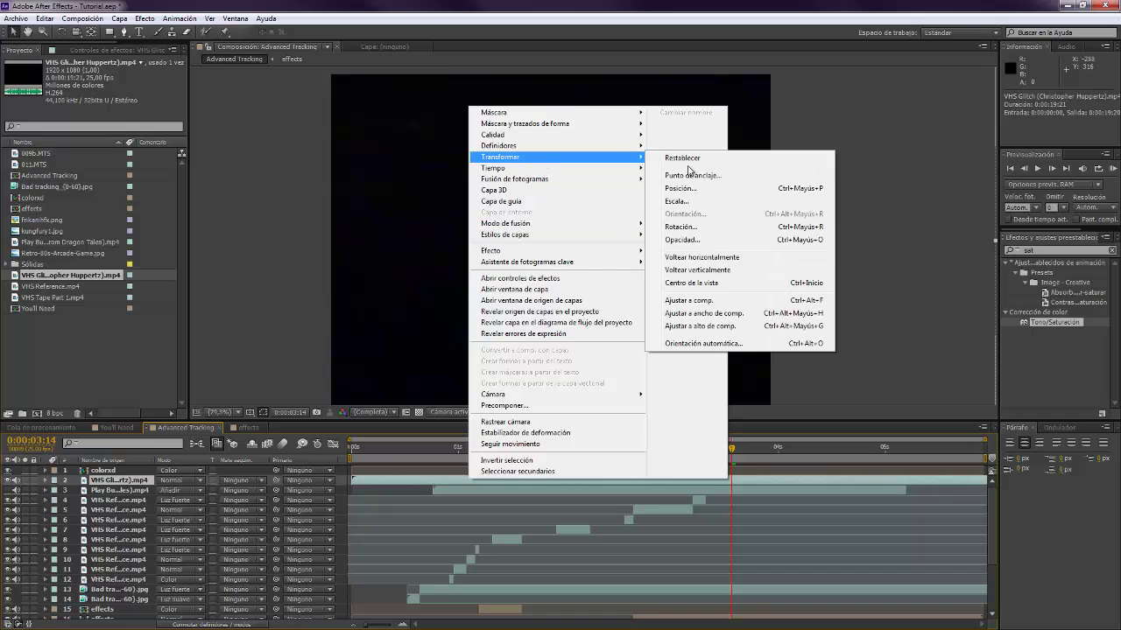
pyautogui.click(700, 300)
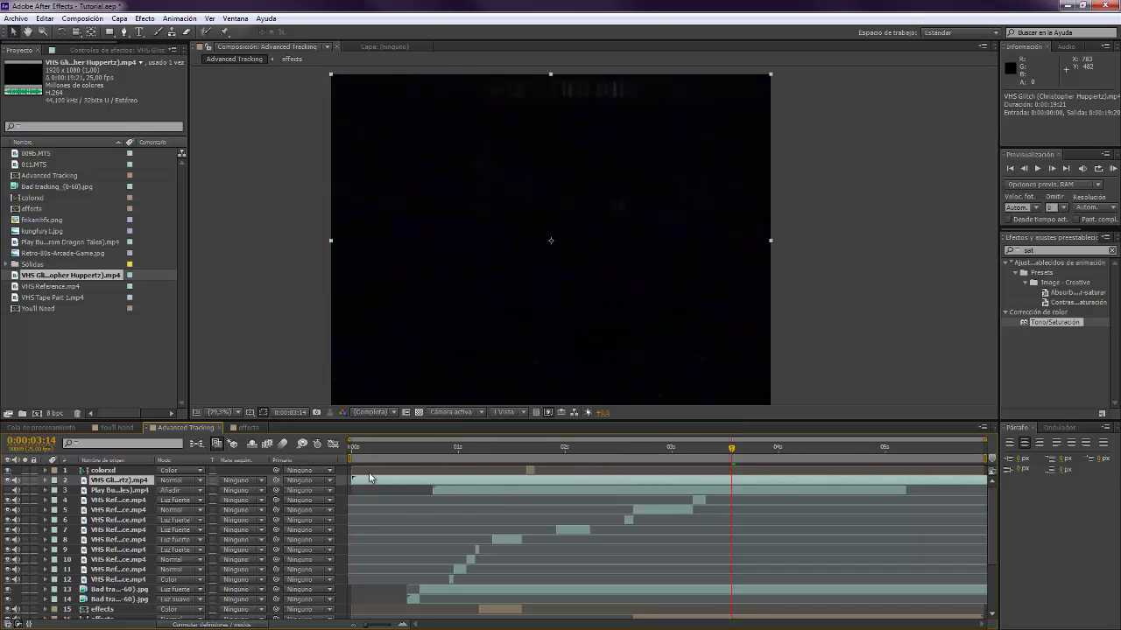
# Set the VHS Glitch layer to the Aclarar blending mode and check the blend at several times along the composition
pyautogui.moveTo(354, 452); pyautogui.dragTo(393, 448)
pyautogui.click(186, 488)
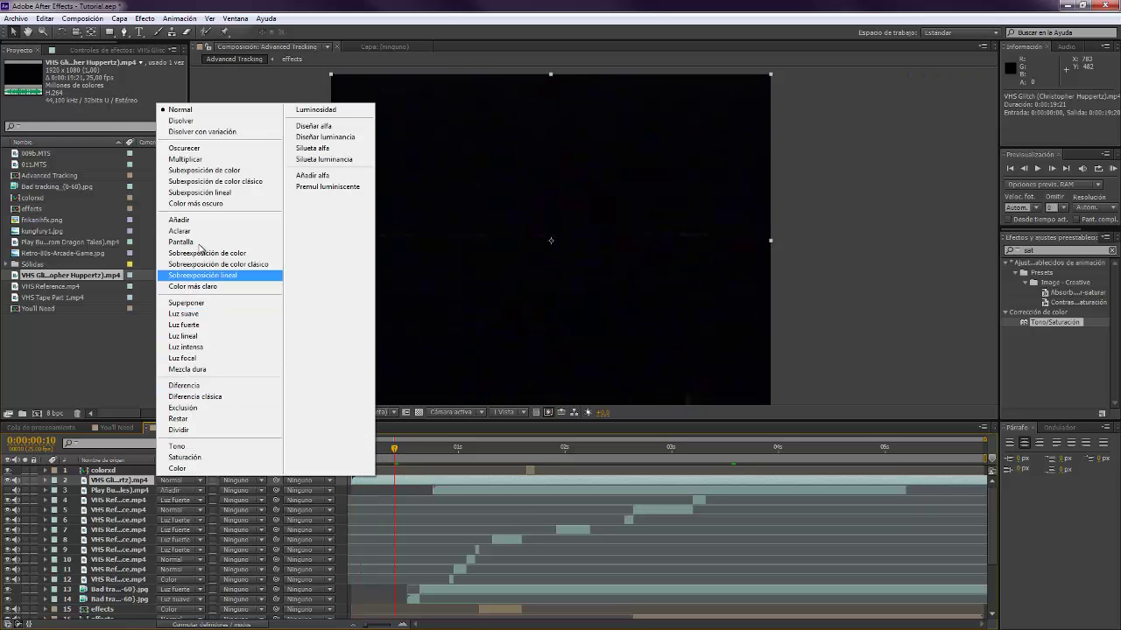
pyautogui.click(180, 231)
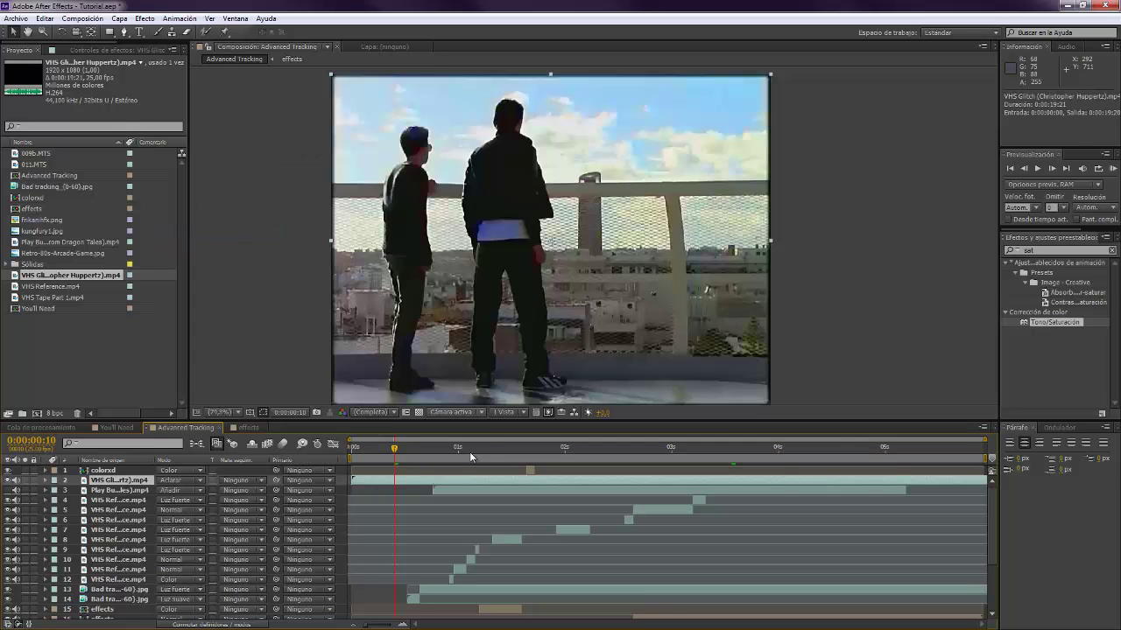
pyautogui.moveTo(411, 454); pyautogui.dragTo(700, 457)
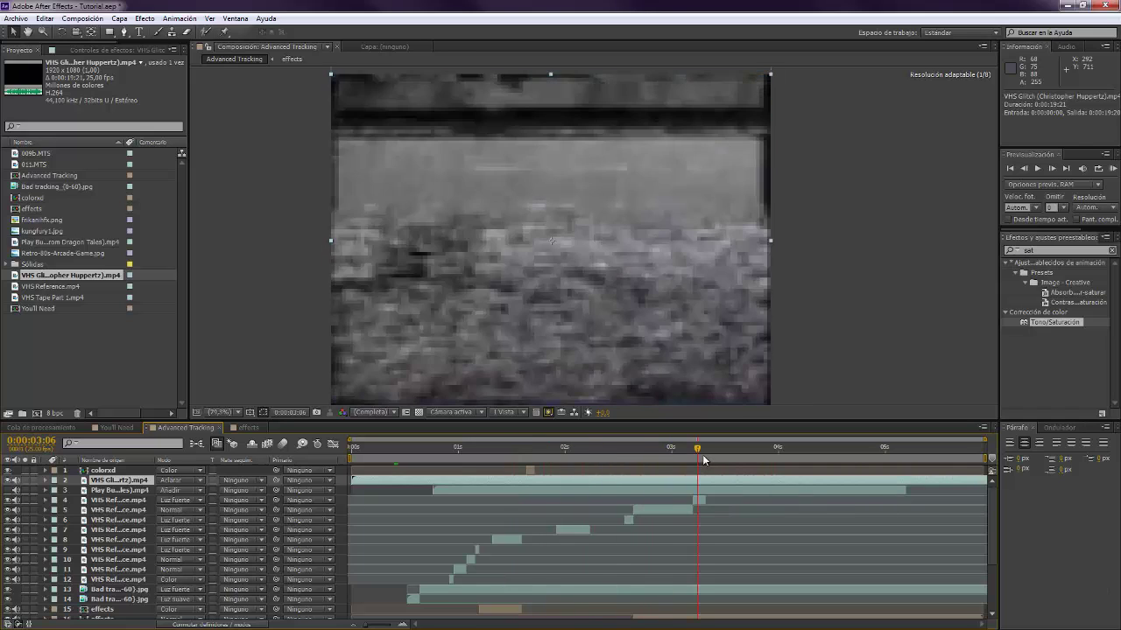
pyautogui.click(769, 449)
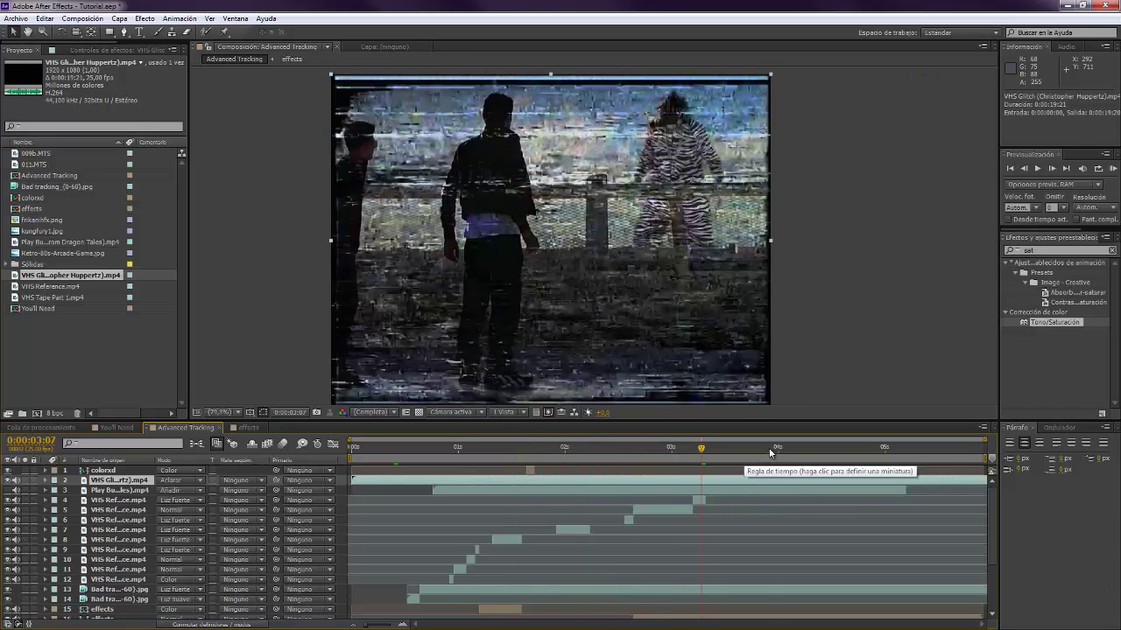
pyautogui.click(842, 450)
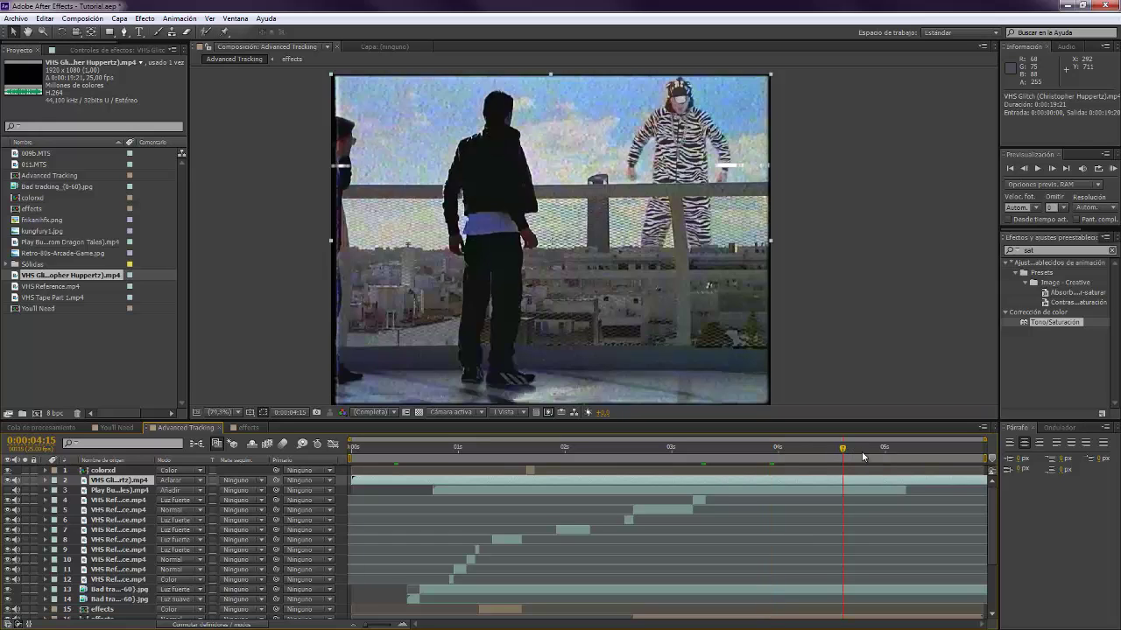
pyautogui.click(800, 450)
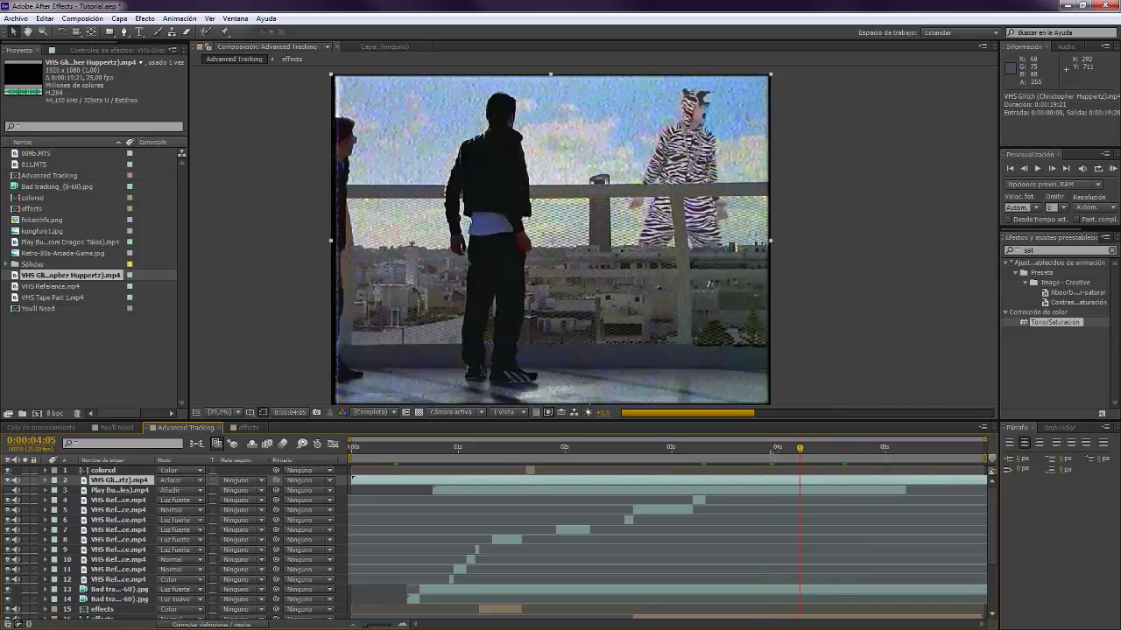
# Import the VHS Essence clip from the Advanced Tracking folder and place it in the composition directly below the colorxd layer
pyautogui.click(771, 453)
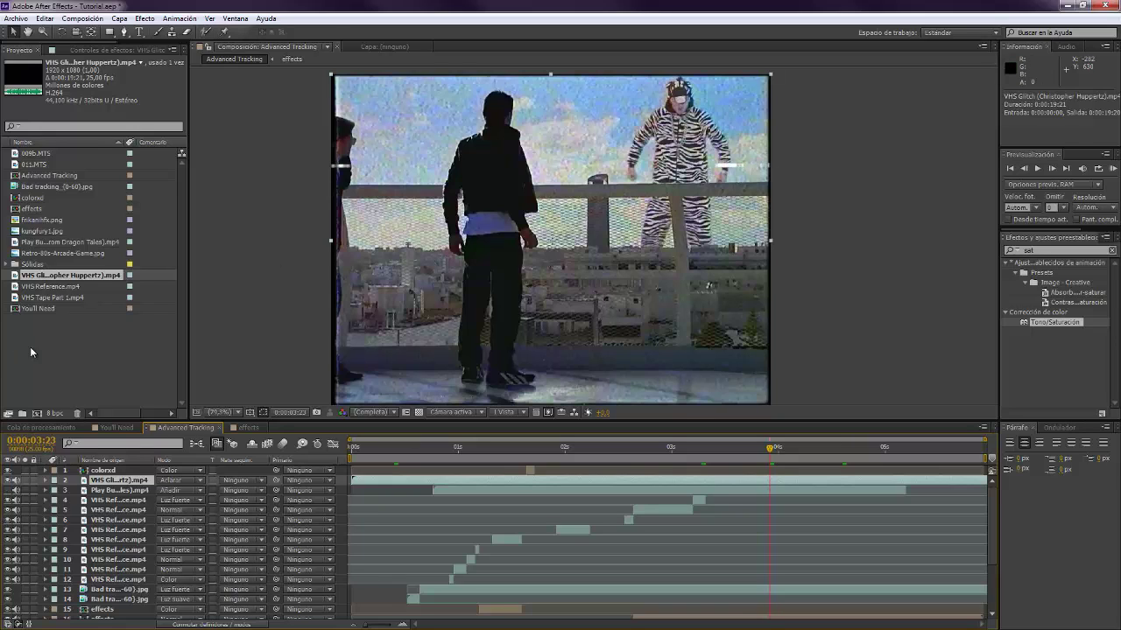
pyautogui.doubleClick(74, 359)
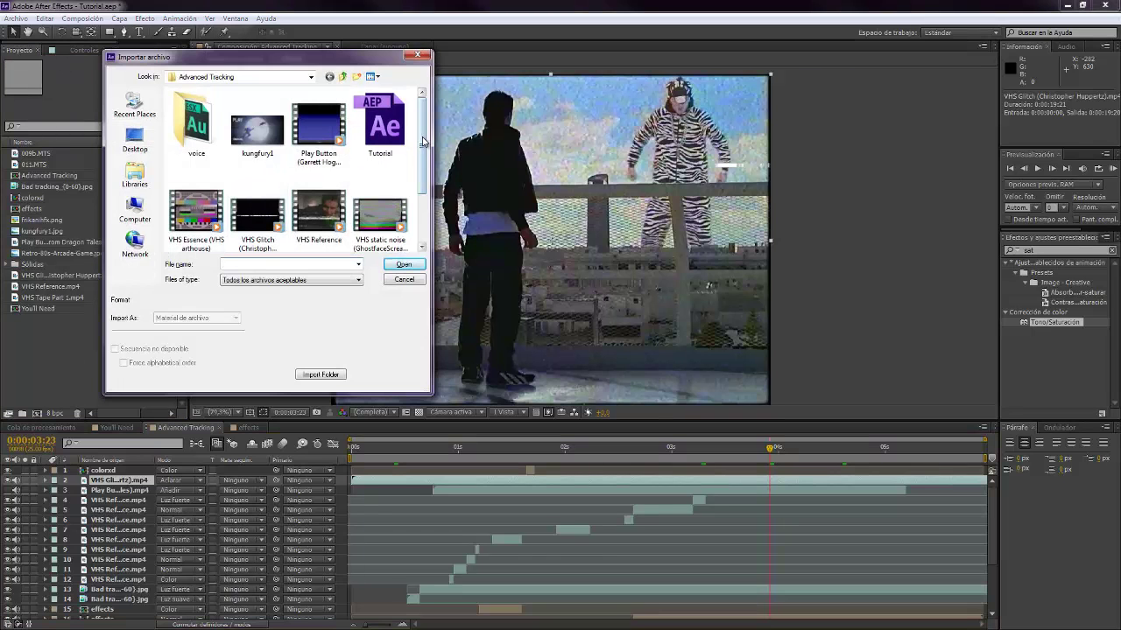
pyautogui.moveTo(421, 145); pyautogui.dragTo(428, 175)
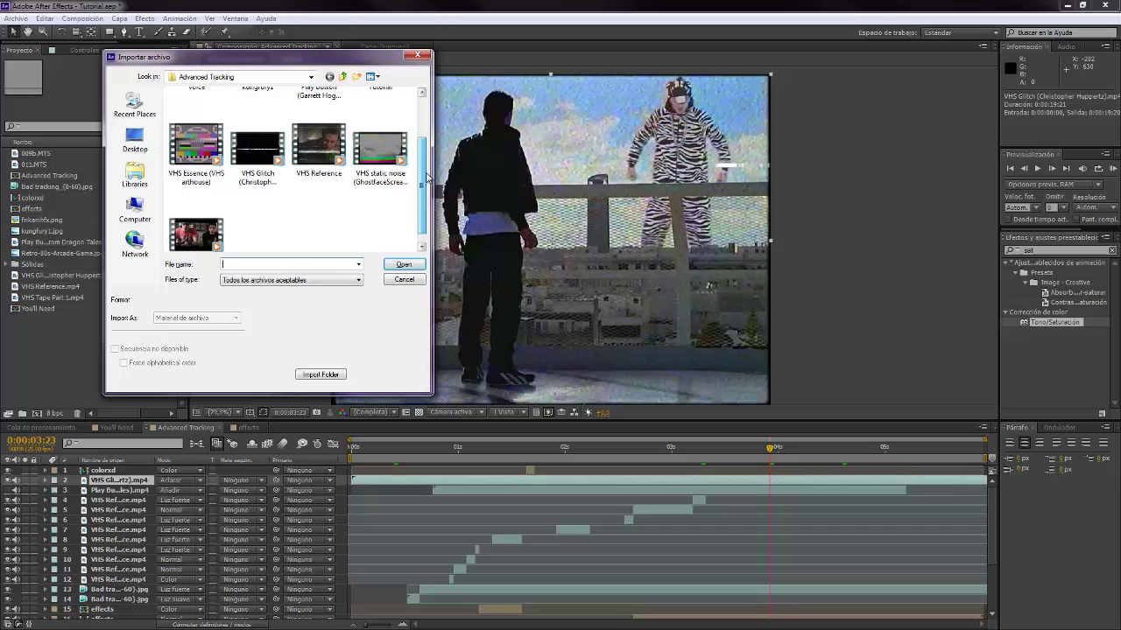
pyautogui.doubleClick(197, 149)
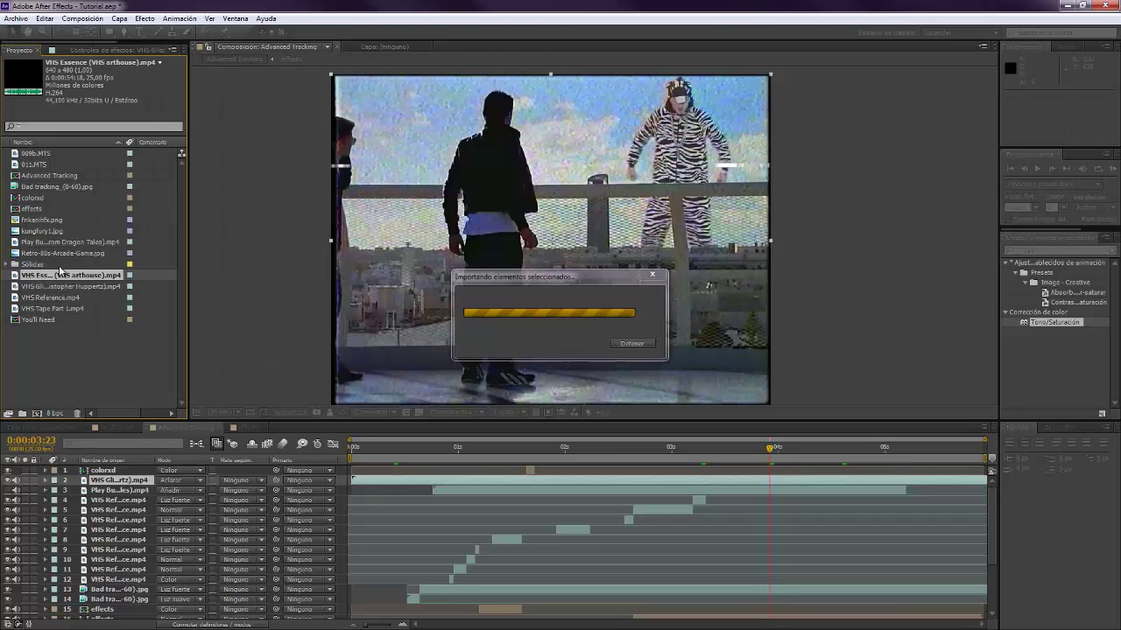
pyautogui.moveTo(60, 276); pyautogui.dragTo(373, 473)
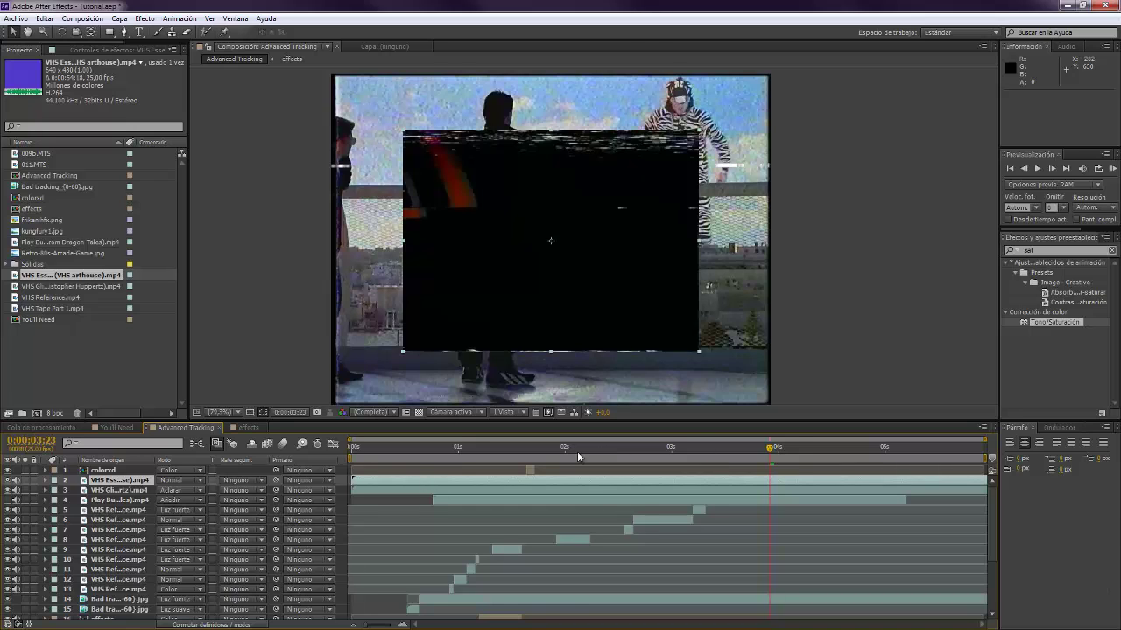
# Split the VHS Essence layer at 0:00:02:06 and remove the part before the cut
pyautogui.click(577, 452)
pyautogui.moveTo(579, 456)
pyautogui.mouseDown()
pyautogui.moveTo(606, 458)
pyautogui.moveTo(594, 458)
pyautogui.mouseUp()
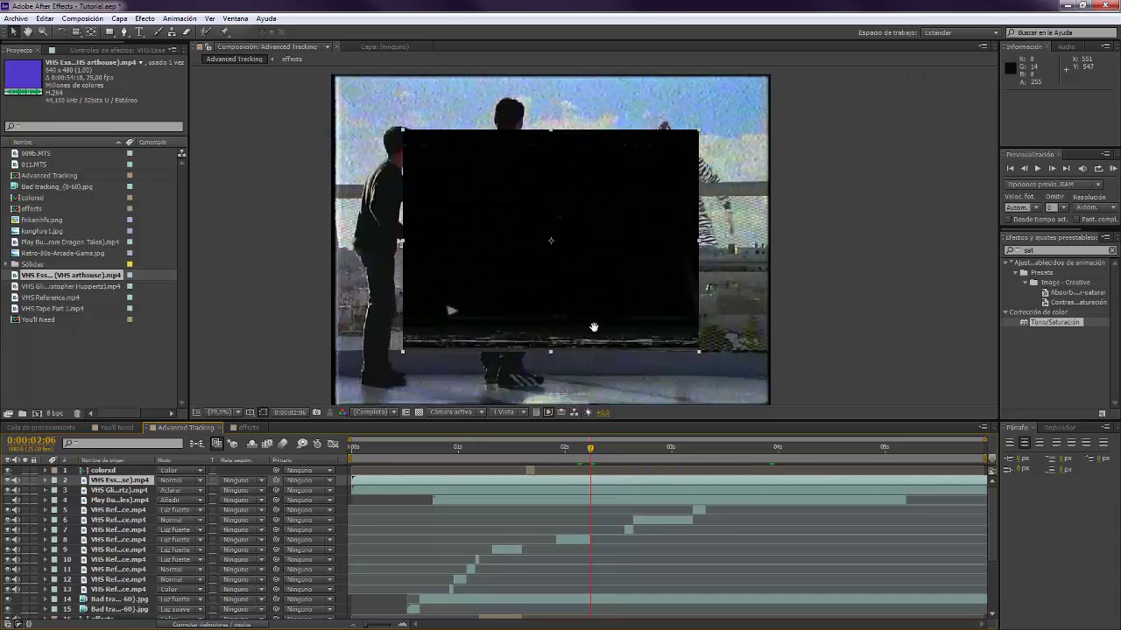
pyautogui.moveTo(590, 450); pyautogui.dragTo(591, 473)
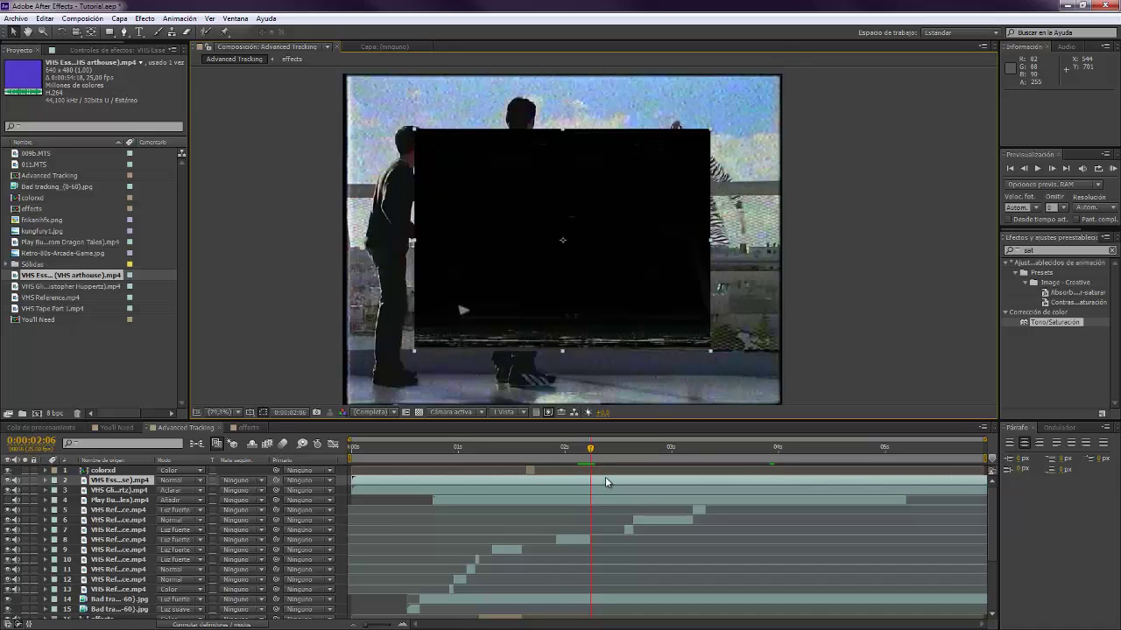
pyautogui.hotkey('alt', '[')
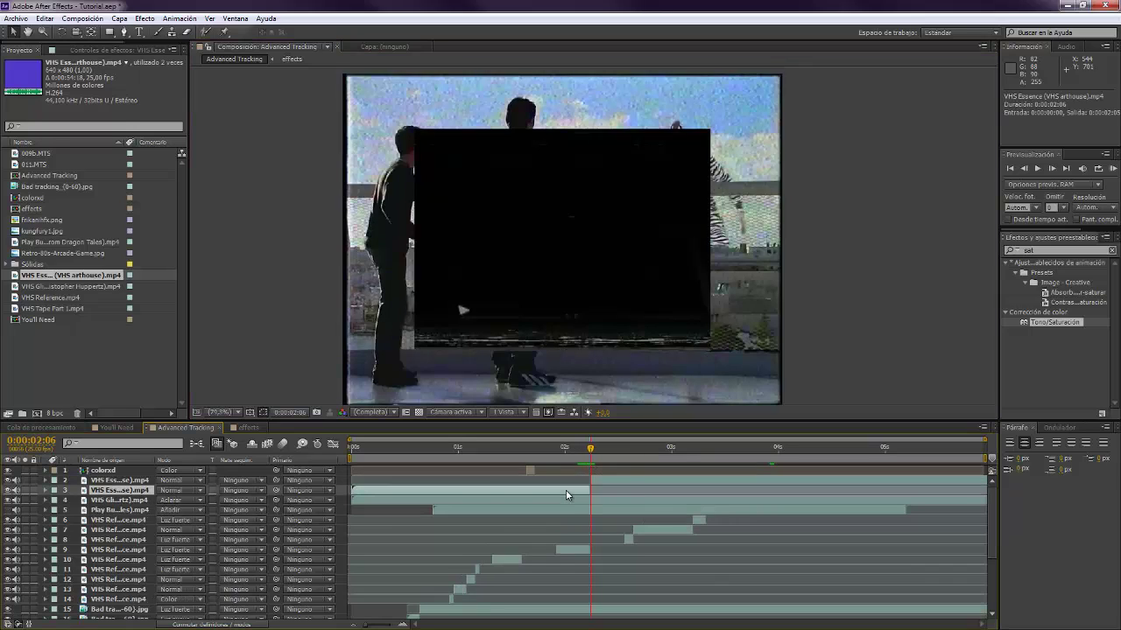
# Move the remaining VHS Essence clip along the timeline so it starts at 0:00:03:05, within the burst of static
pyautogui.moveTo(633, 481); pyautogui.dragTo(669, 486)
pyautogui.click(547, 449)
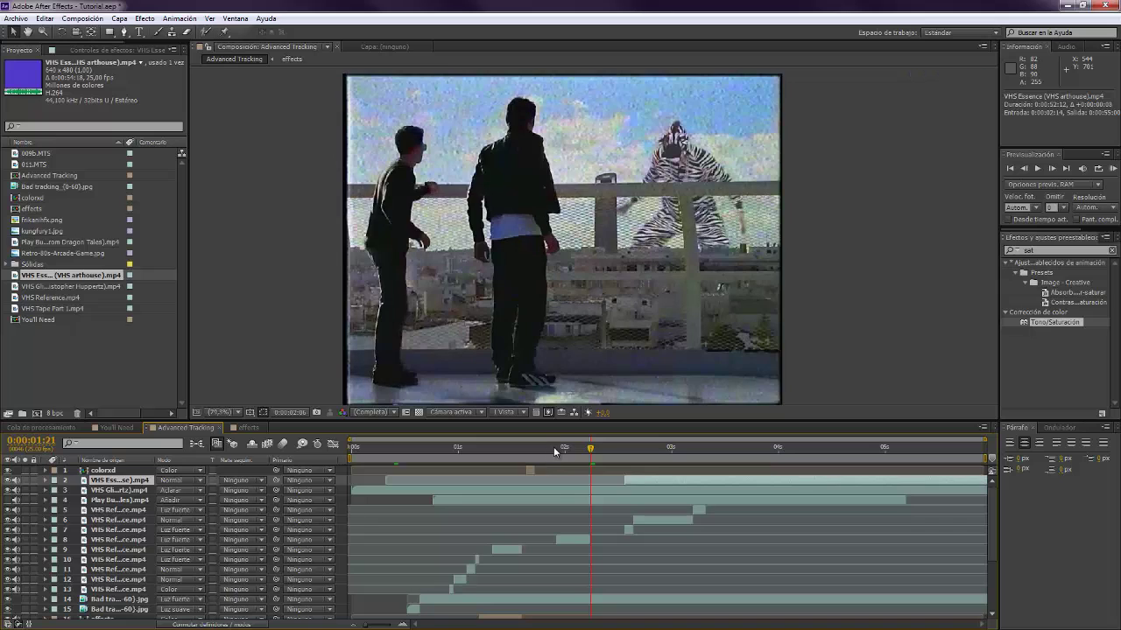
pyautogui.moveTo(560, 453); pyautogui.dragTo(796, 477)
pyautogui.click(684, 448)
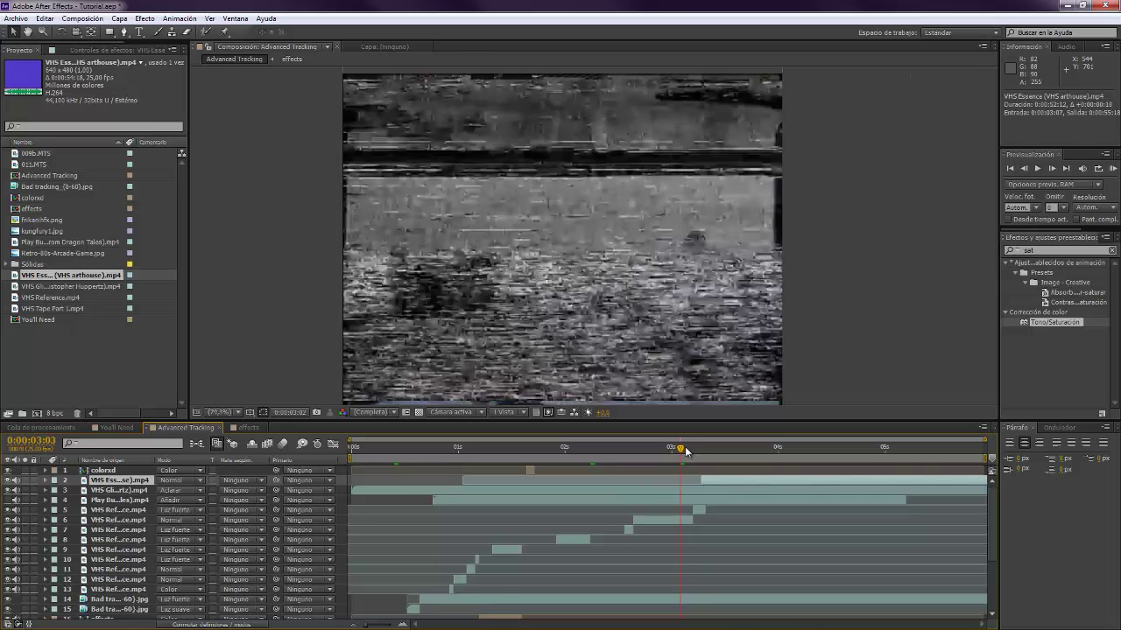
pyautogui.moveTo(687, 321); pyautogui.dragTo(668, 318)
pyautogui.press('pagedown')
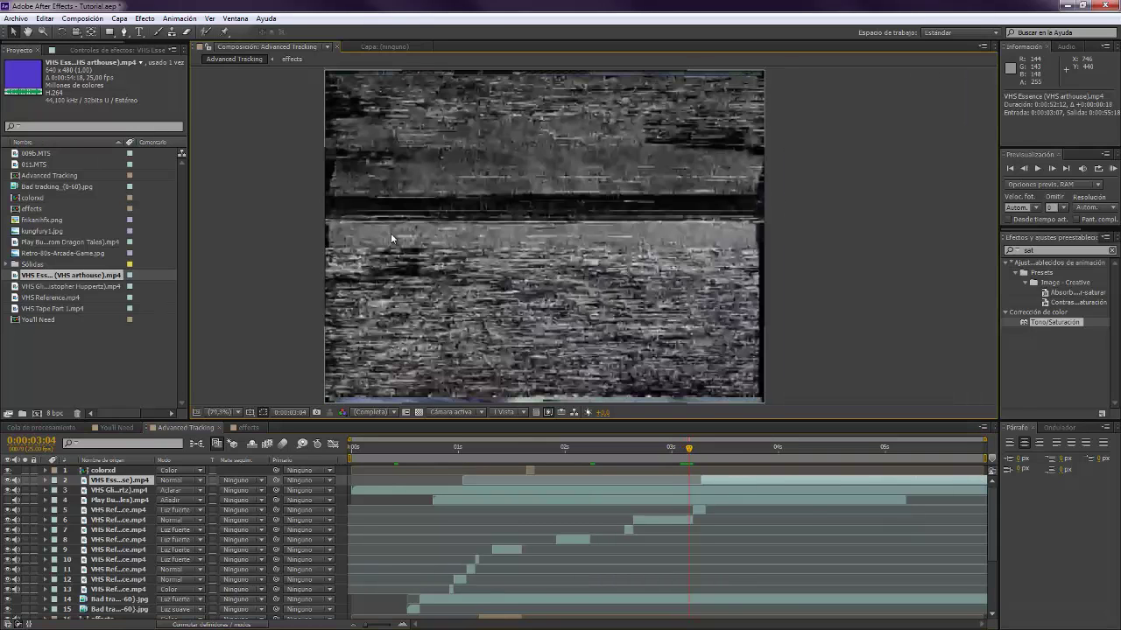
pyautogui.press('pagedown')
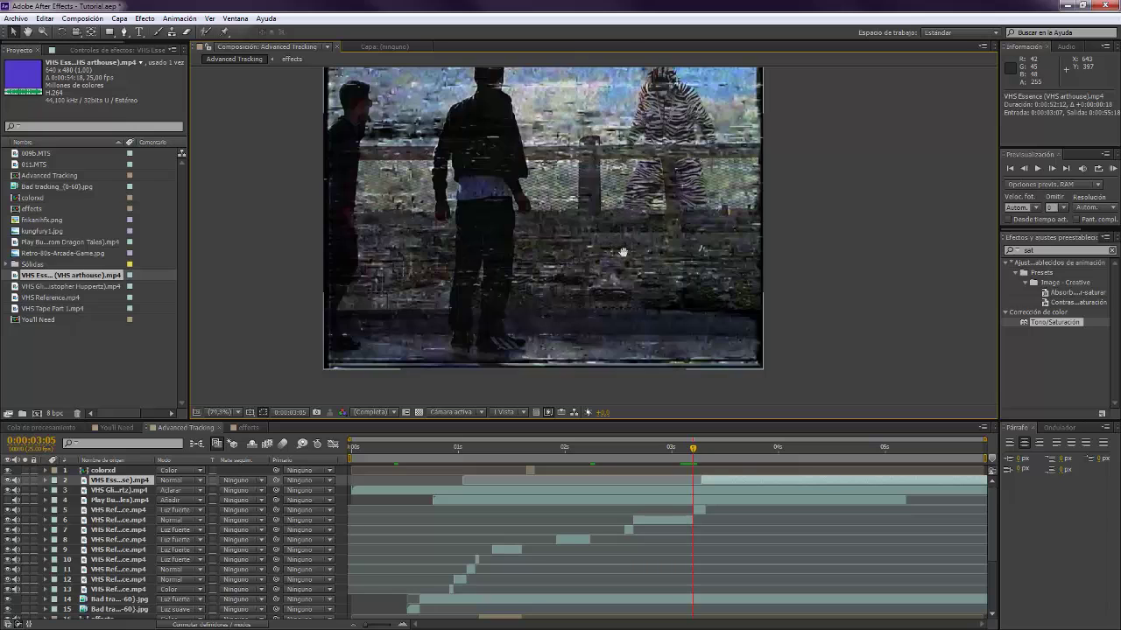
pyautogui.moveTo(721, 482); pyautogui.dragTo(711, 477)
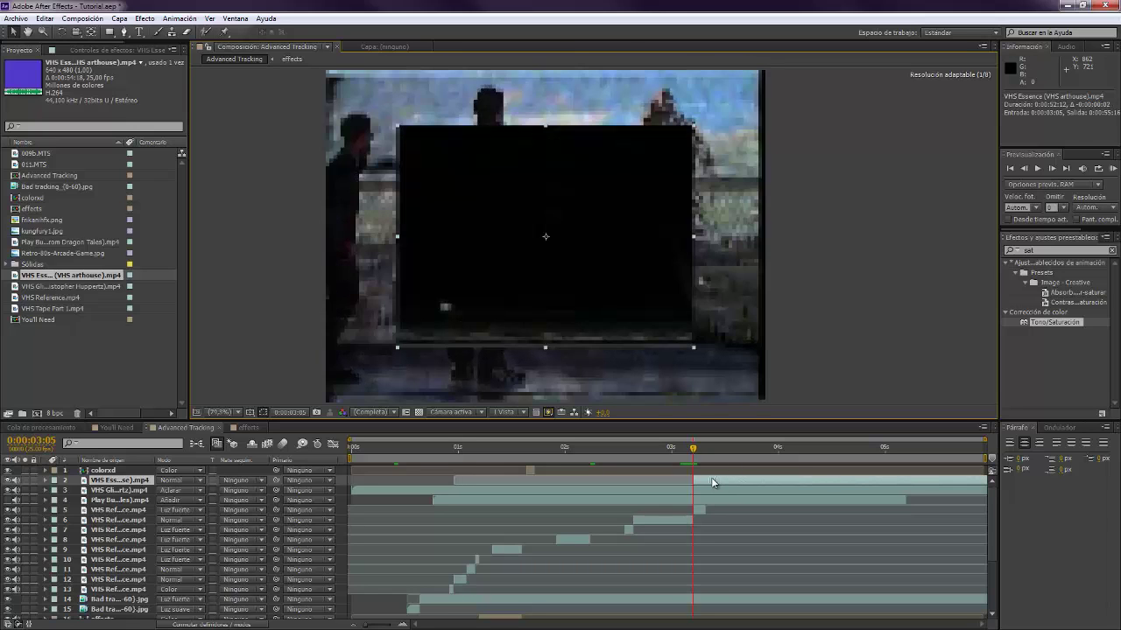
# Set the VHS Essence layer to the Añadir blending mode and fit it to the composition size
pyautogui.click(169, 482)
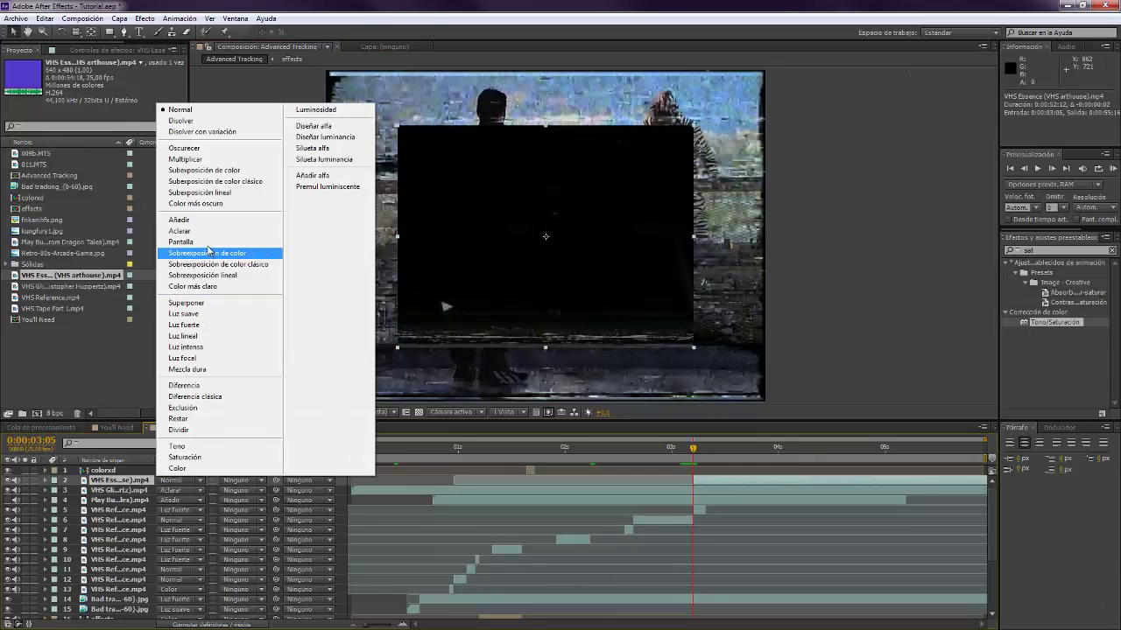
pyautogui.click(184, 220)
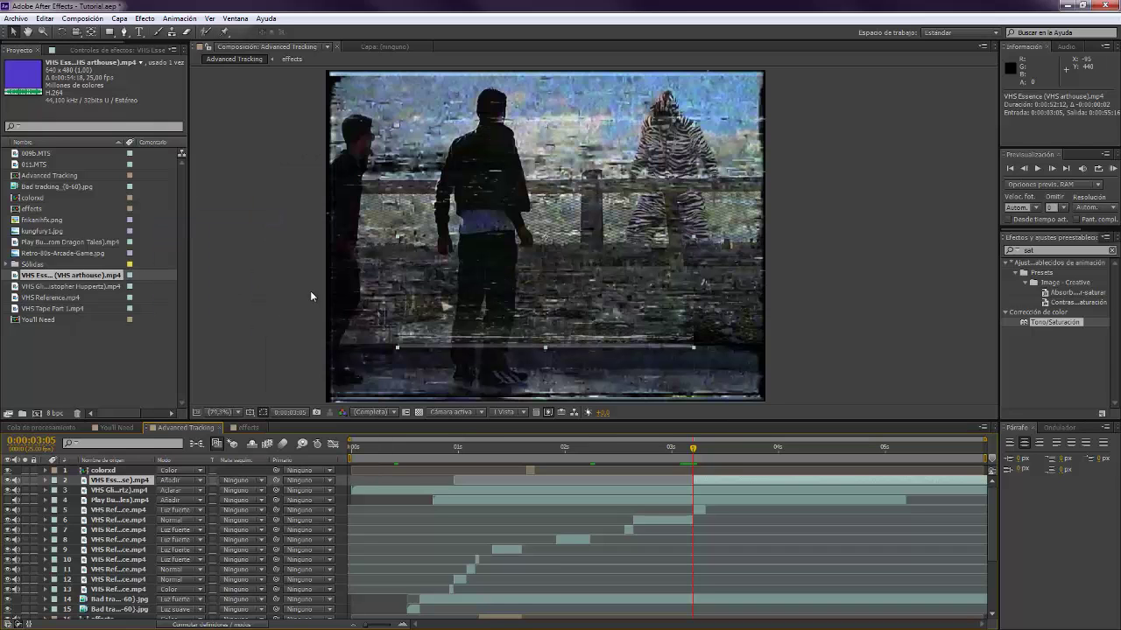
pyautogui.rightClick(707, 487)
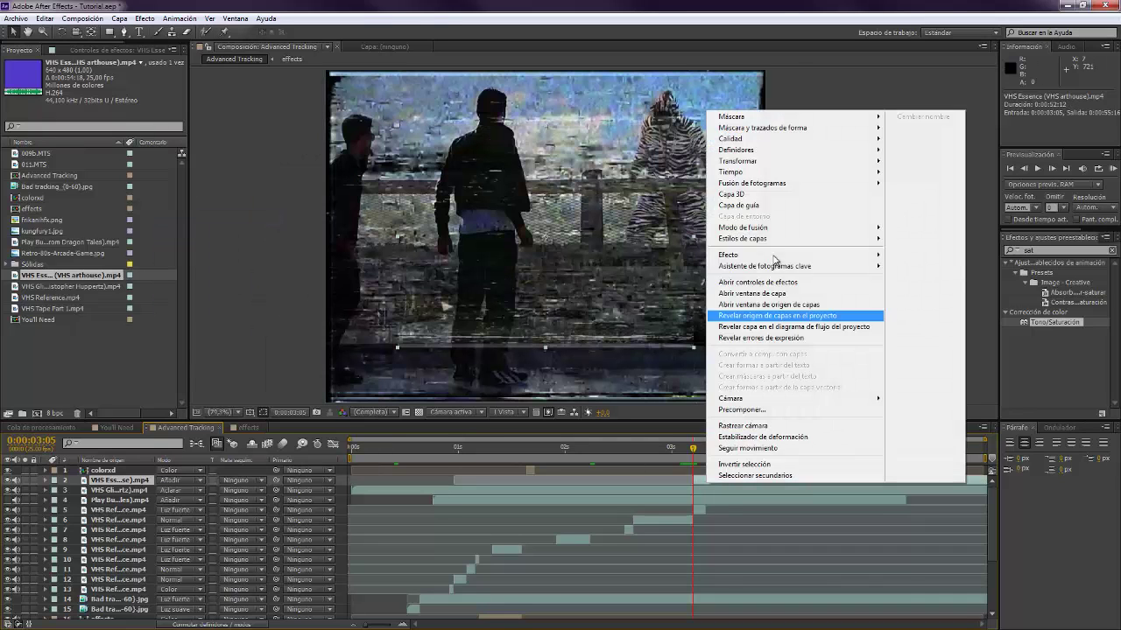
pyautogui.moveTo(819, 162)
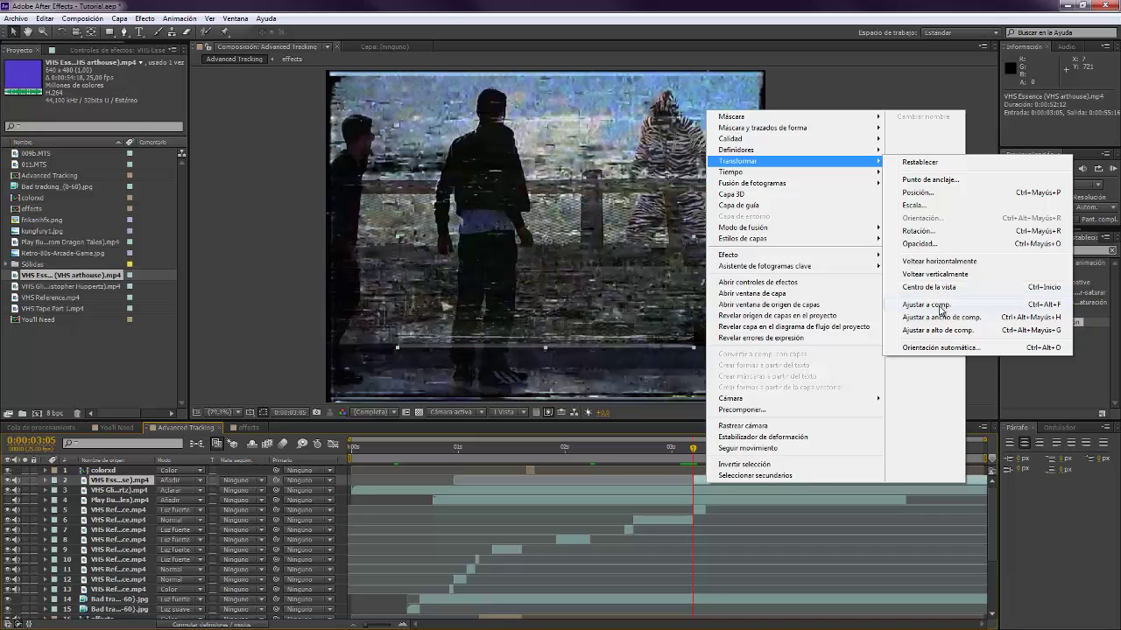
pyautogui.click(942, 310)
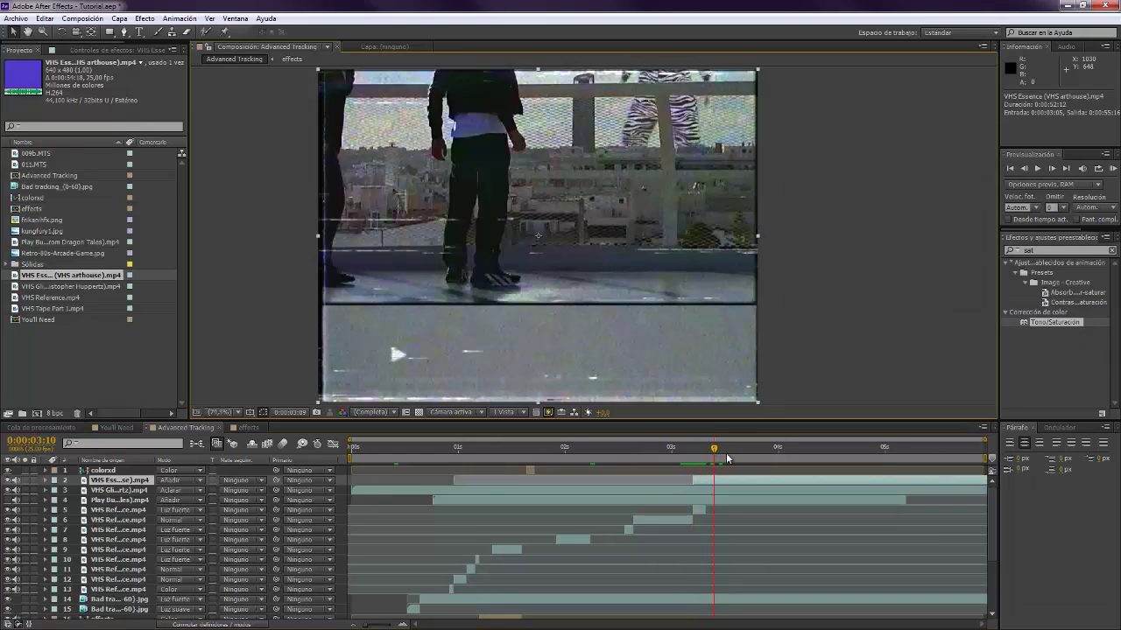
pyautogui.moveTo(729, 459); pyautogui.dragTo(814, 454)
pyautogui.moveTo(882, 454); pyautogui.dragTo(884, 453)
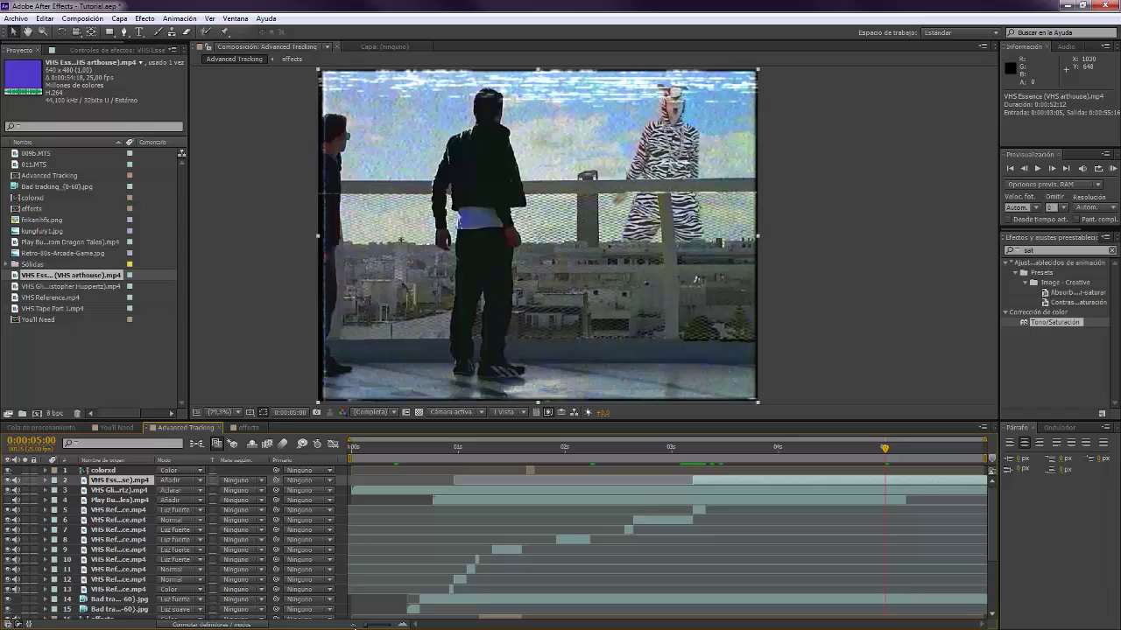
pyautogui.click(917, 451)
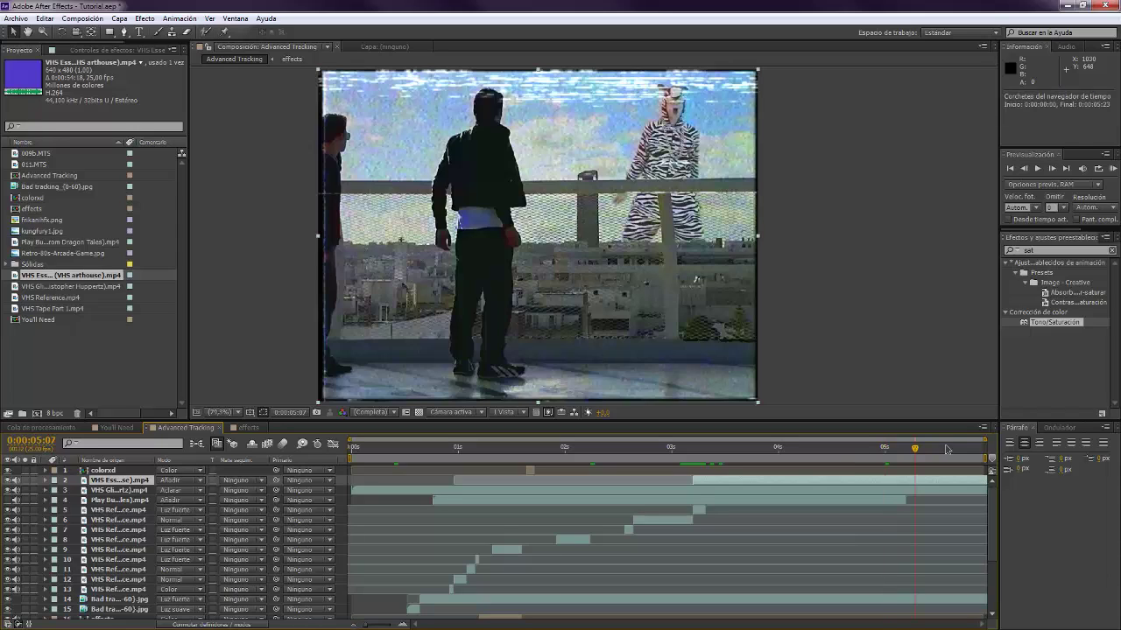
pyautogui.click(961, 451)
pyautogui.click(975, 451)
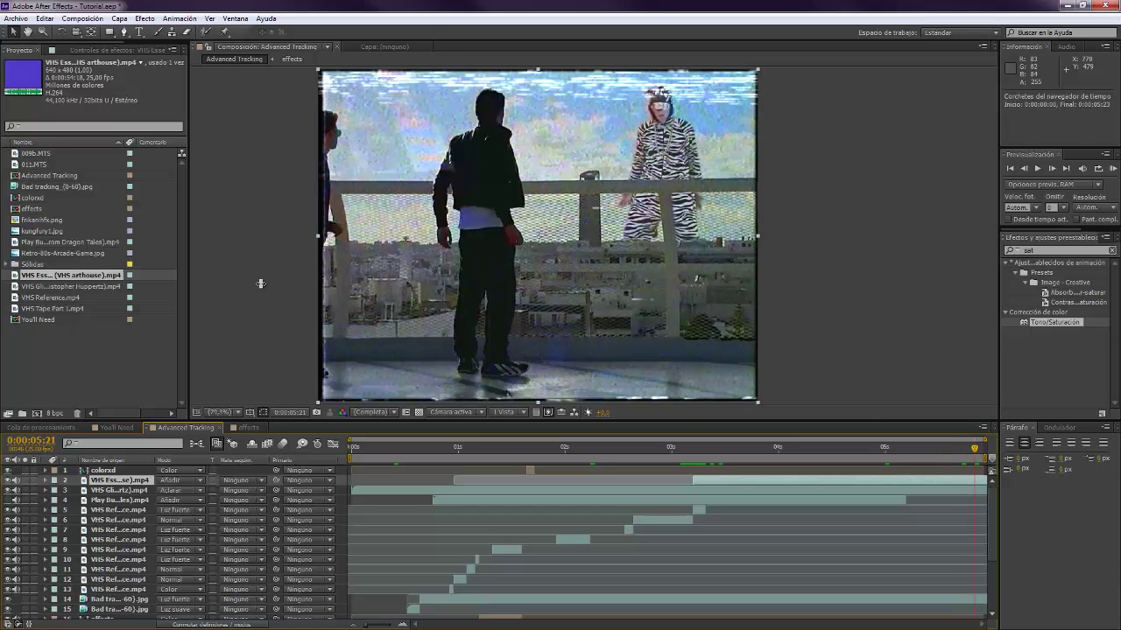
# Import Vertical Slip_0 through Vertical Slip_29 as a JPEG sequence from the Vertical Slip folder inside Effects n Stuff, VHS Tape
pyautogui.click(131, 372)
pyautogui.doubleClick(131, 369)
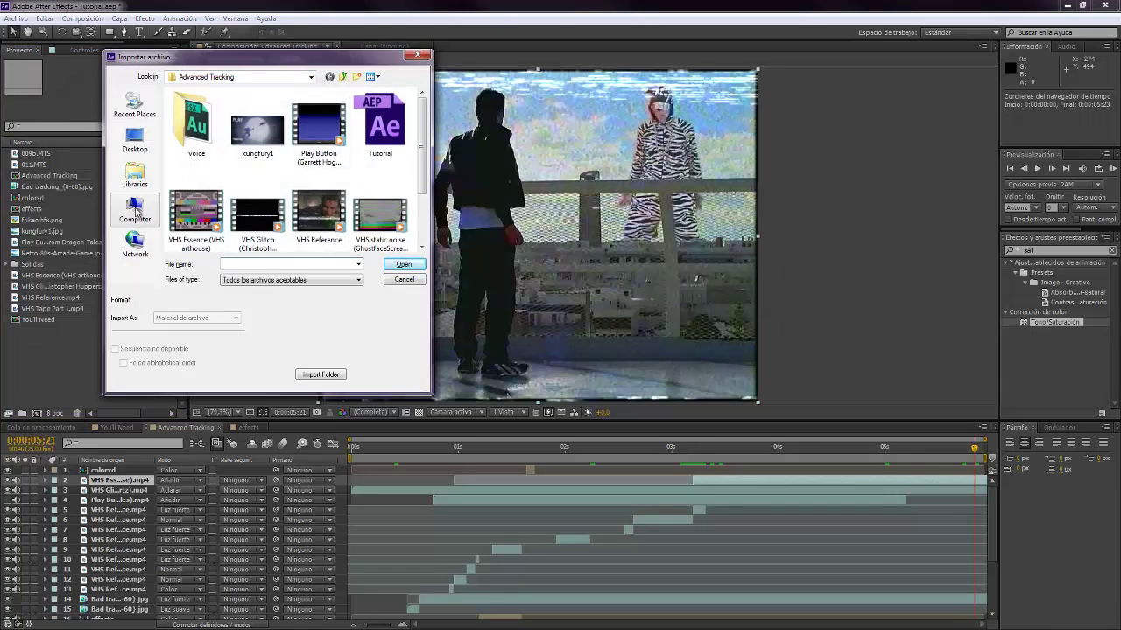
pyautogui.click(341, 78)
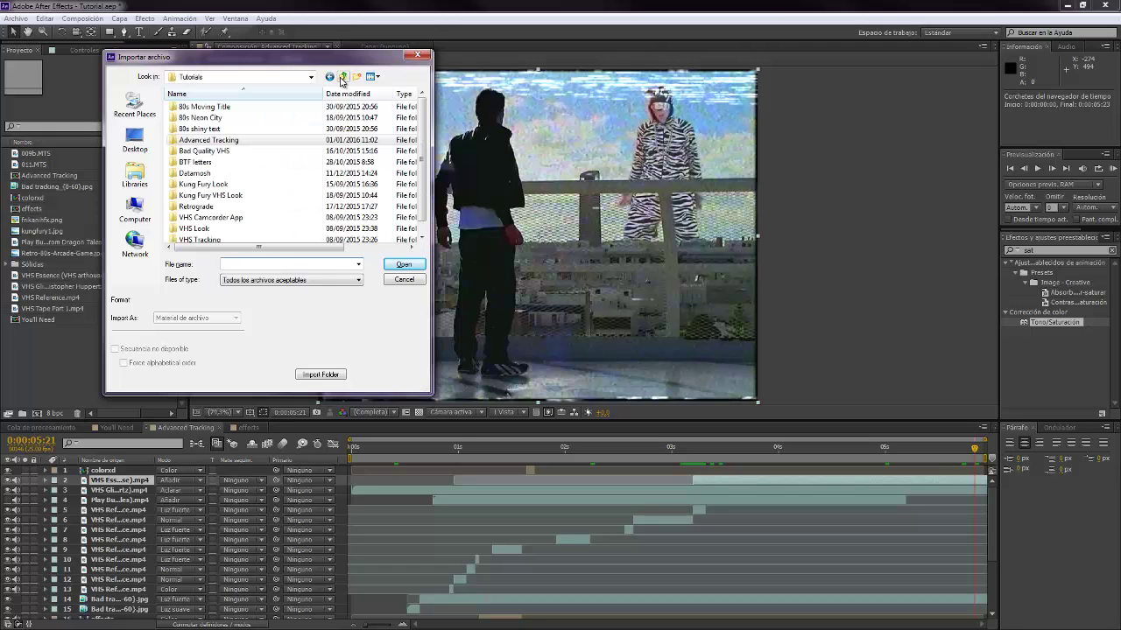
pyautogui.click(341, 78)
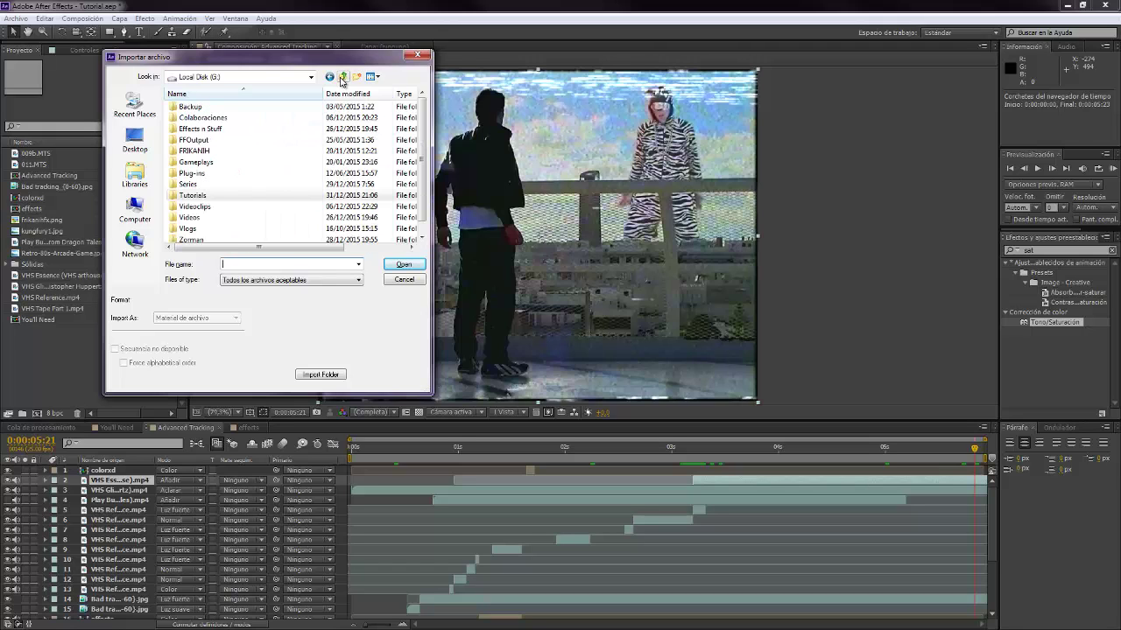
pyautogui.doubleClick(220, 130)
pyautogui.doubleClick(218, 128)
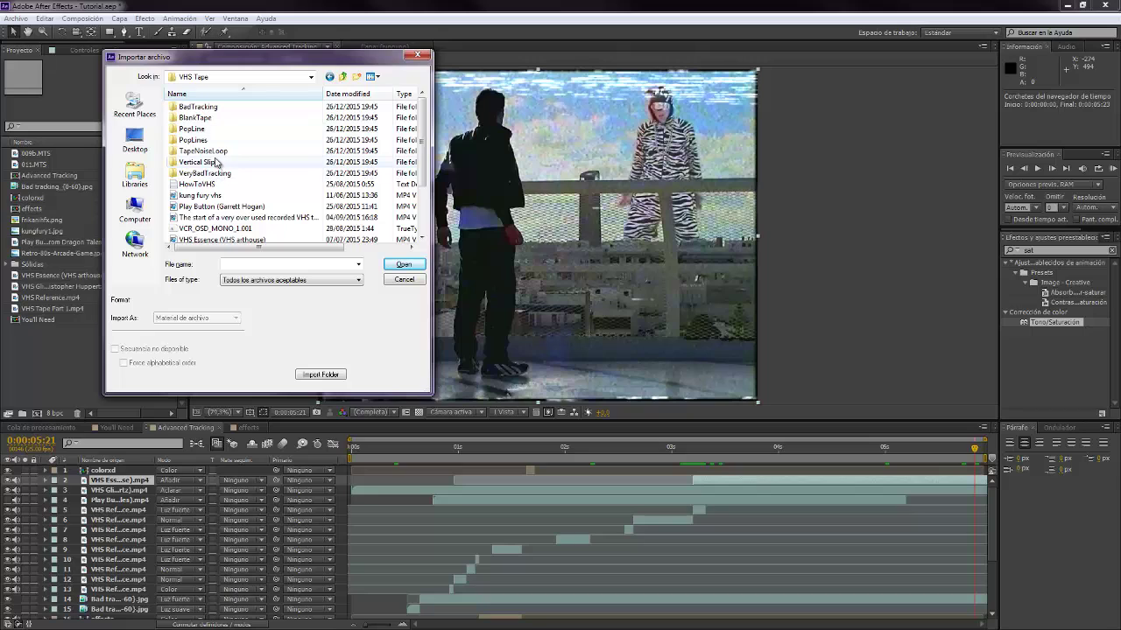
pyautogui.doubleClick(217, 163)
pyautogui.click(215, 142)
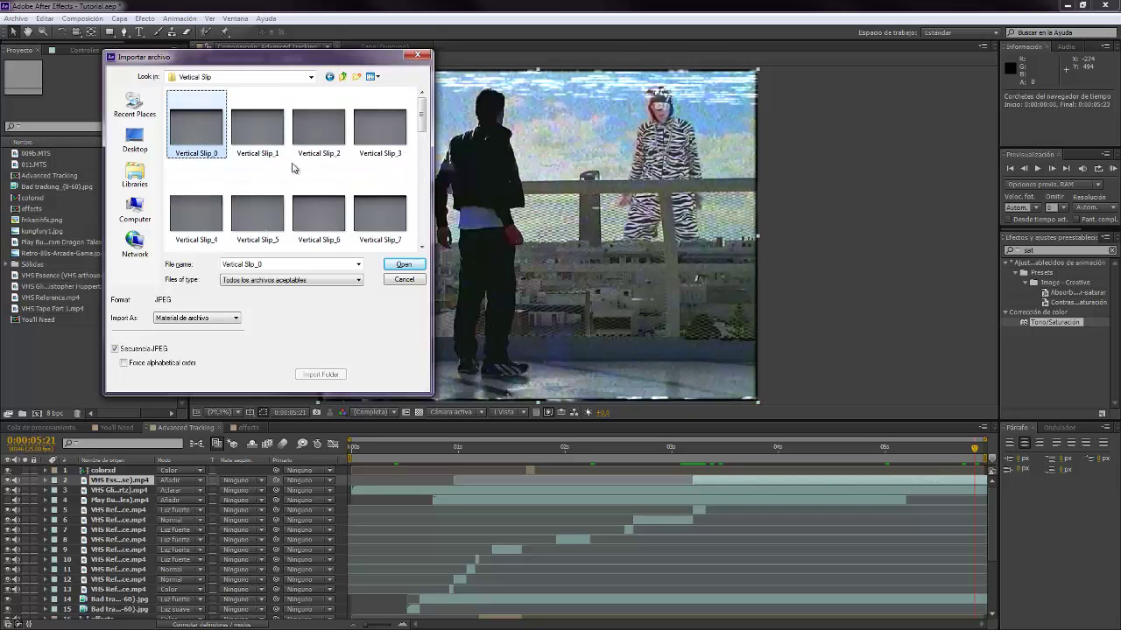
pyautogui.scroll(-5, 293, 168)
pyautogui.keyDown('shift'); pyautogui.click(257, 214); pyautogui.keyUp('shift')
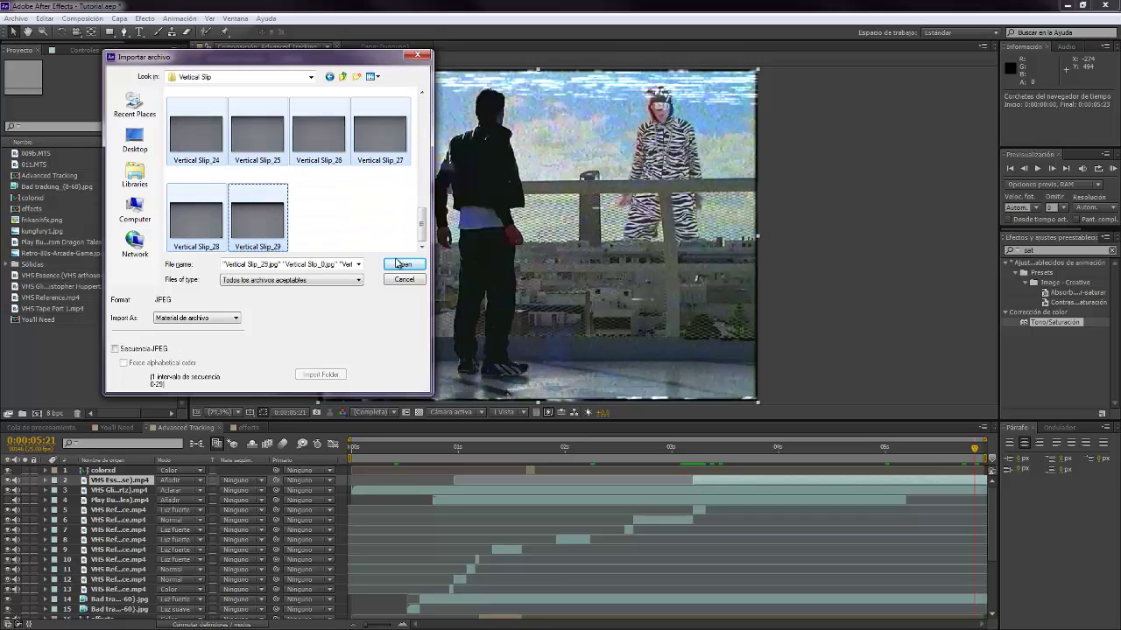
pyautogui.click(115, 348)
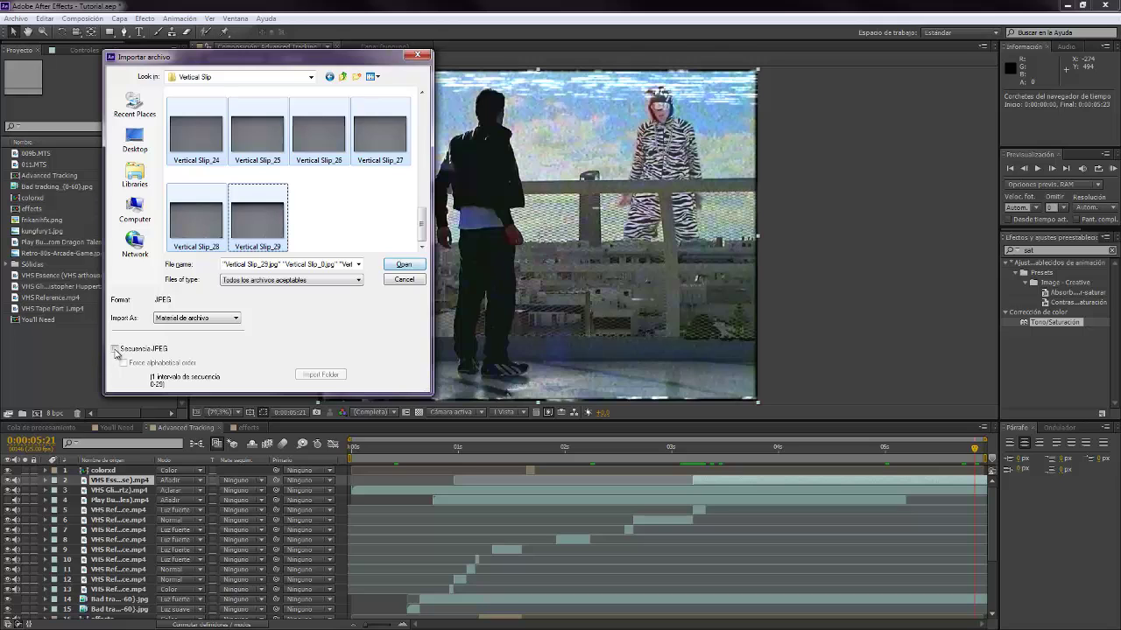
pyautogui.click(403, 264)
# Interpret the Vertical Slip sequence footage so that it loops 100 times
pyautogui.rightClick(80, 281)
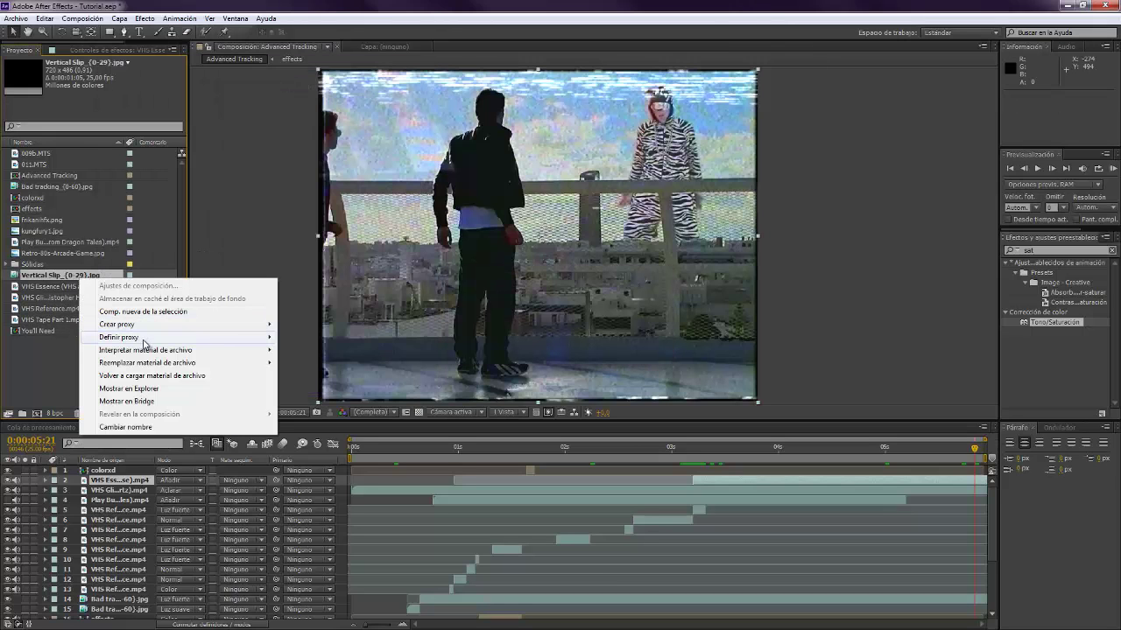
pyautogui.moveTo(149, 350)
pyautogui.click(345, 351)
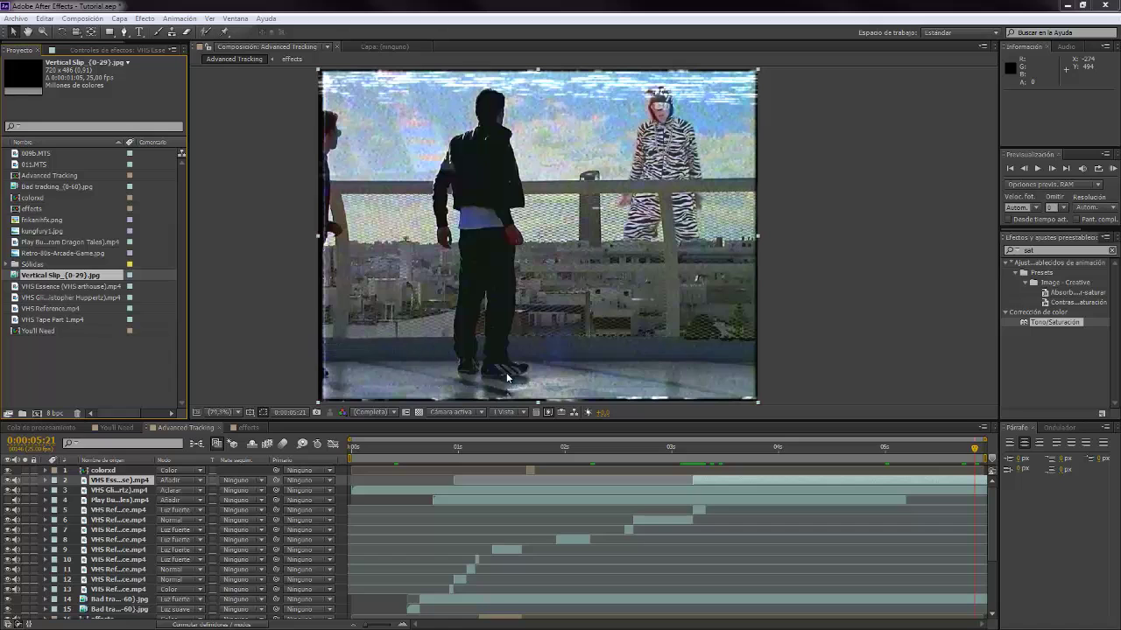
pyautogui.click(510, 462)
pyautogui.write('00')
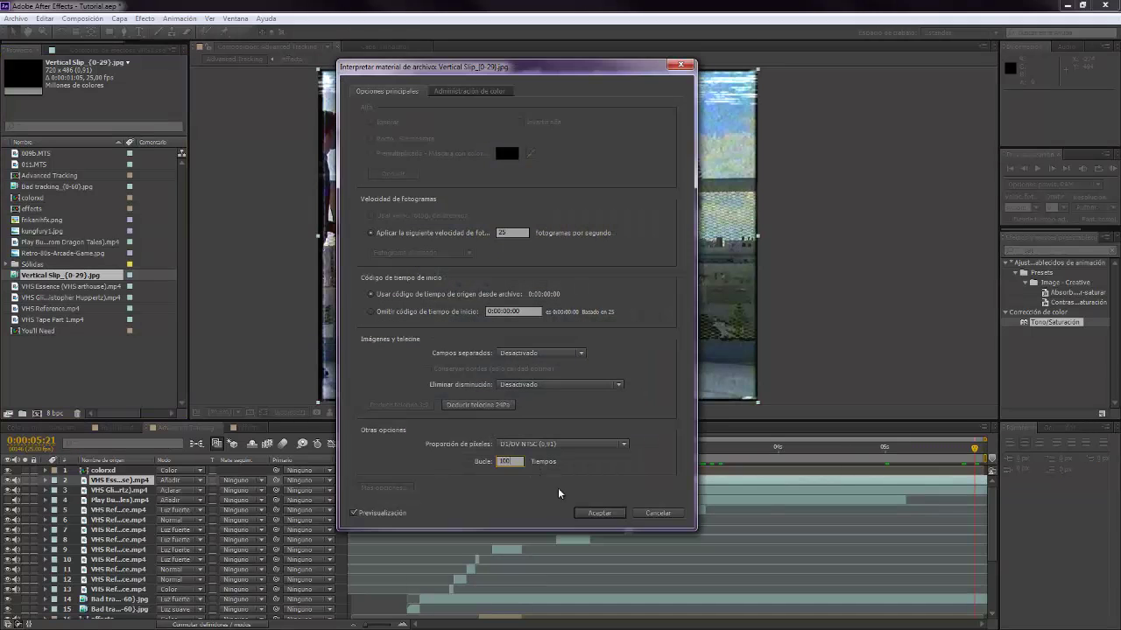
pyautogui.click(599, 513)
# Add the Vertical Slip sequence to the composition above the colorxd layer and fit it to the composition size
pyautogui.moveTo(46, 279); pyautogui.dragTo(107, 467)
pyautogui.rightClick(434, 470)
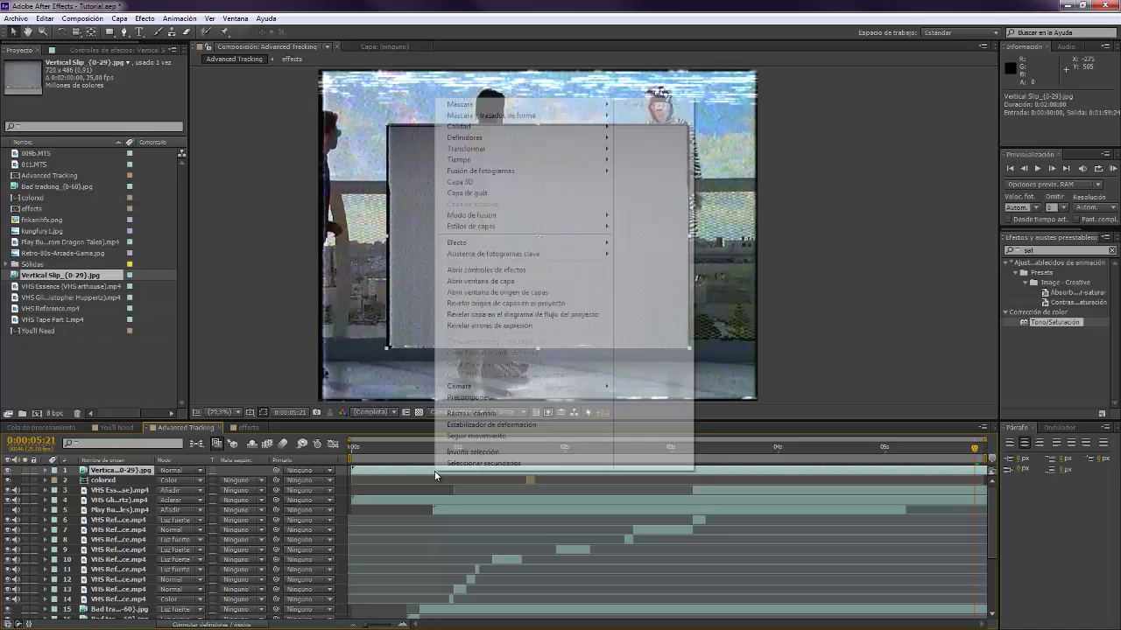
pyautogui.moveTo(515, 161)
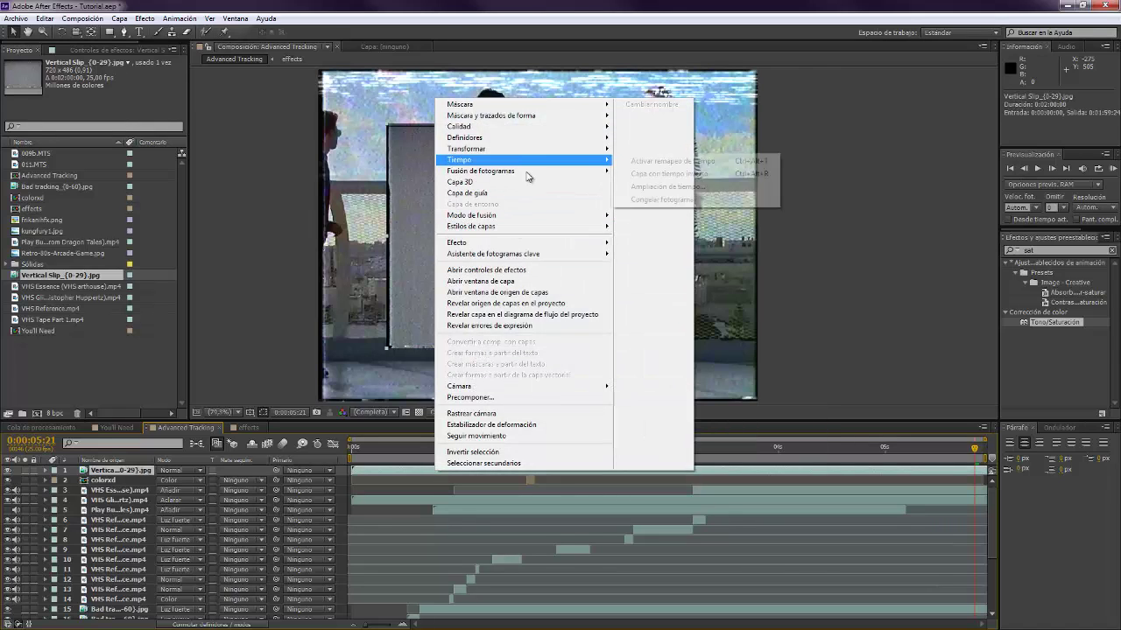
pyautogui.moveTo(596, 151)
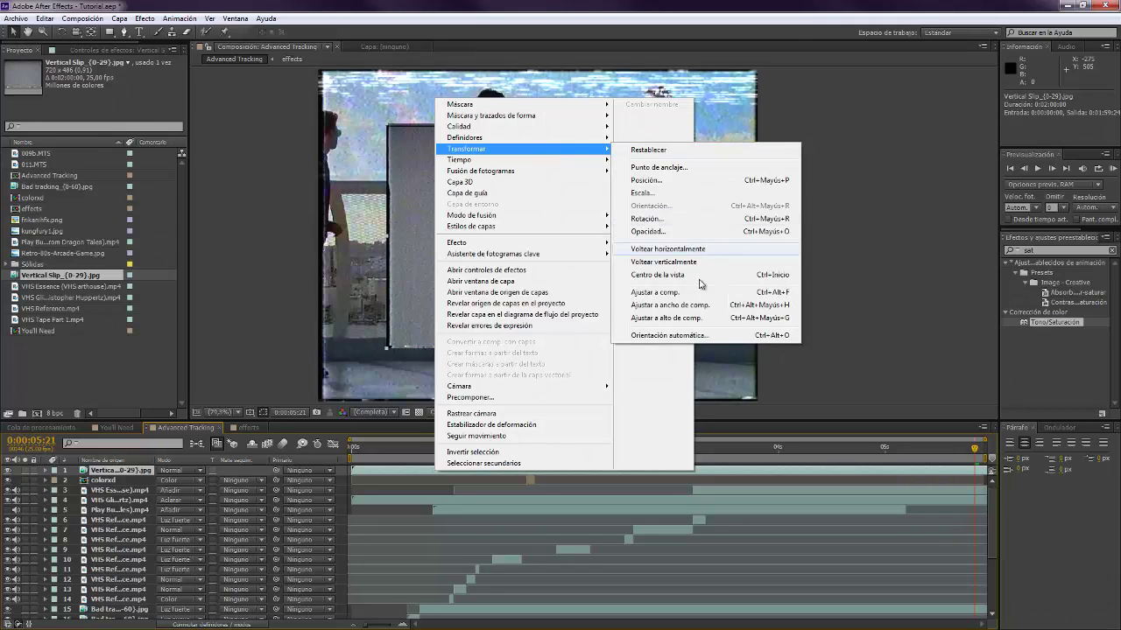
pyautogui.click(699, 292)
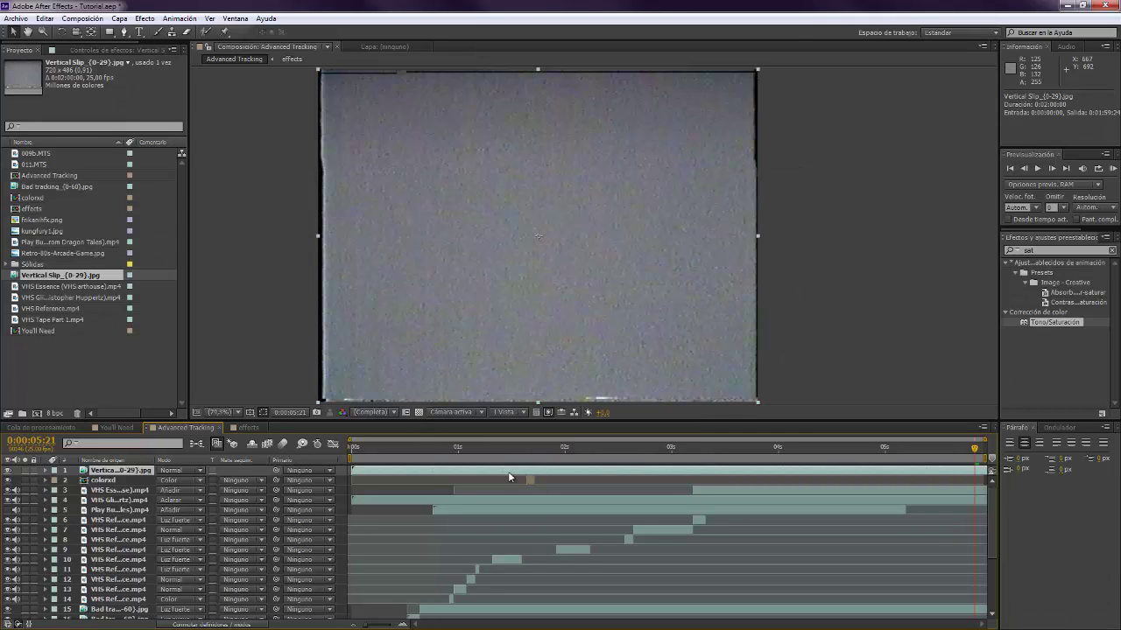
# Split the Vertical Slip layer at 0:00:01:05 and delete the part before that time
pyautogui.moveTo(371, 456); pyautogui.dragTo(469, 454)
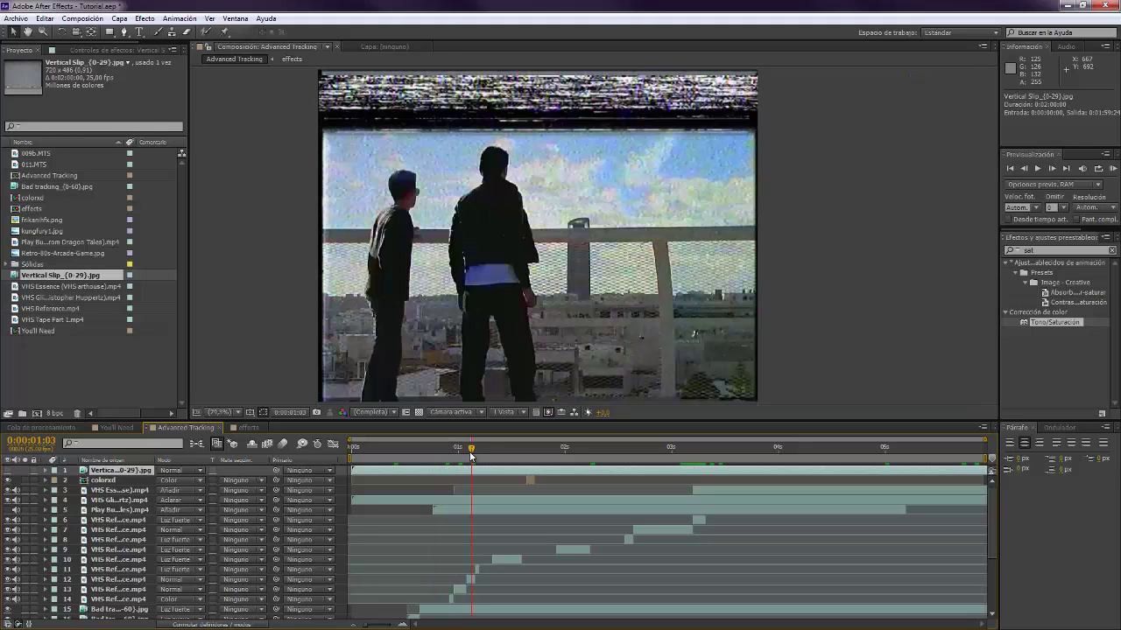
pyautogui.press('pagedown')
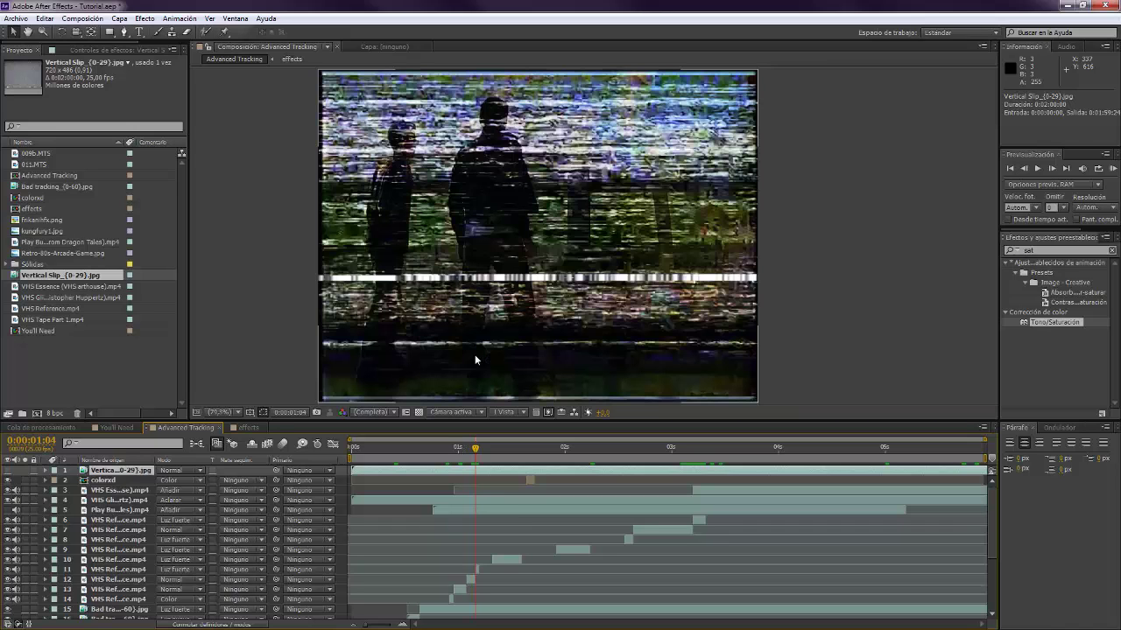
pyautogui.press('pagedown')
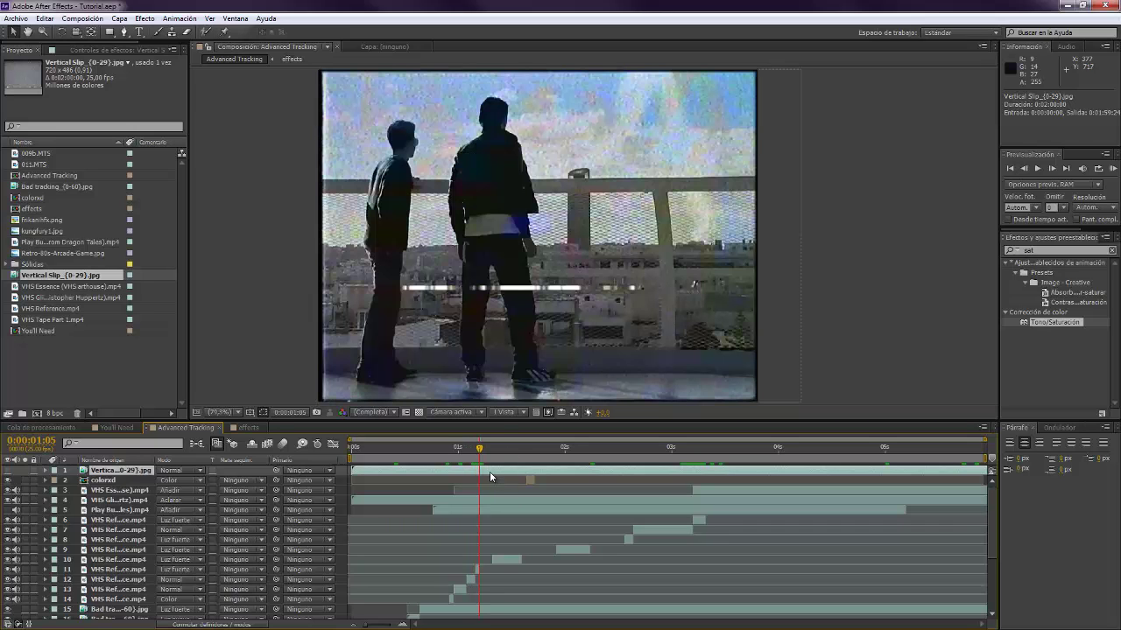
pyautogui.hotkey('ctrl', 'shift', 'd')
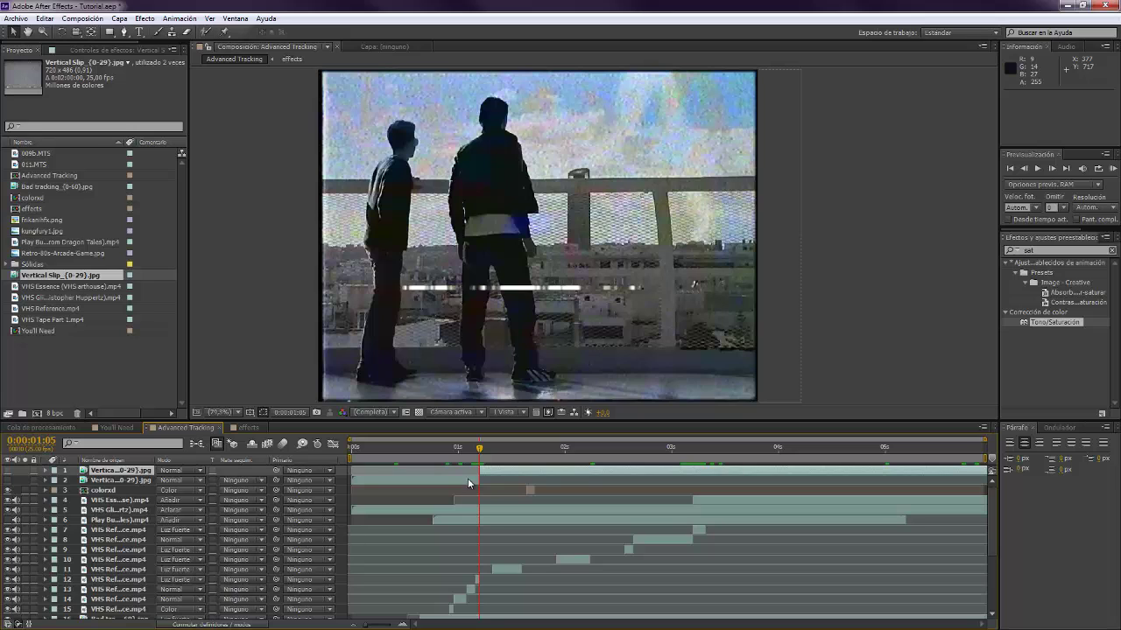
pyautogui.press('Delete')
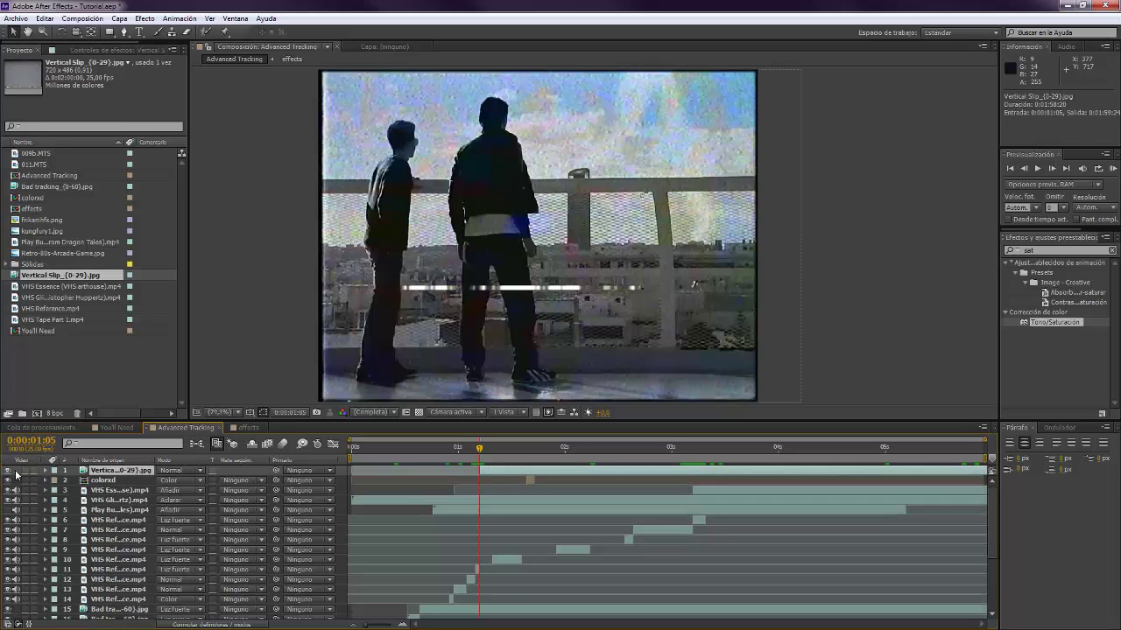
# Set the Vertical Slip layer to the Luz fuerte blending mode and check the blend at several times from 0:00:02:00 to 0:00:05:16
pyautogui.click(170, 474)
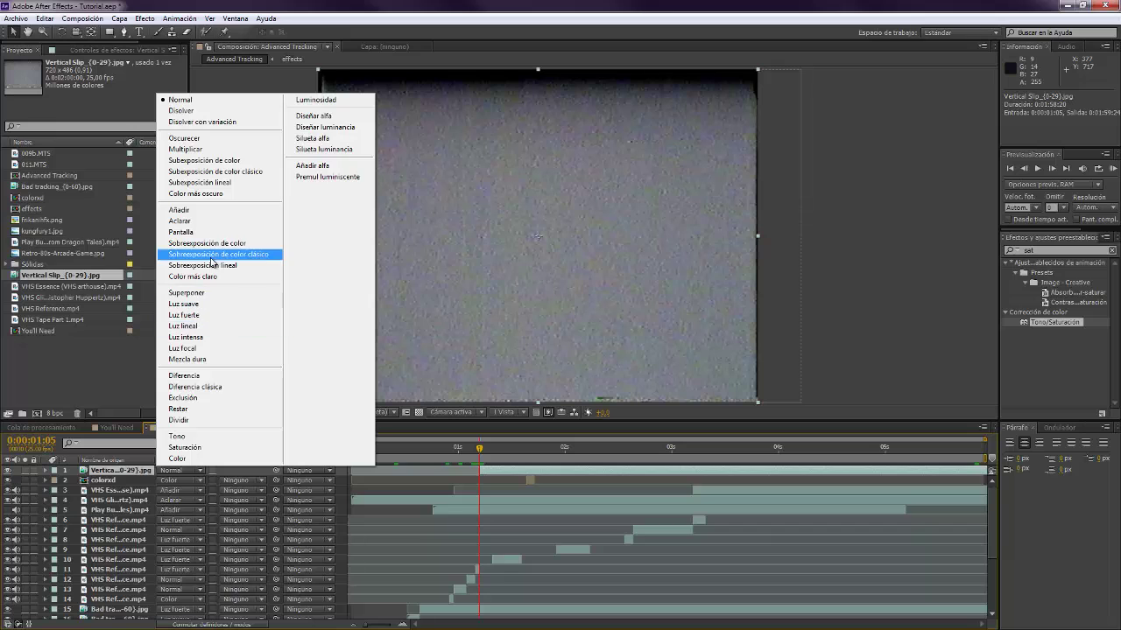
pyautogui.click(220, 315)
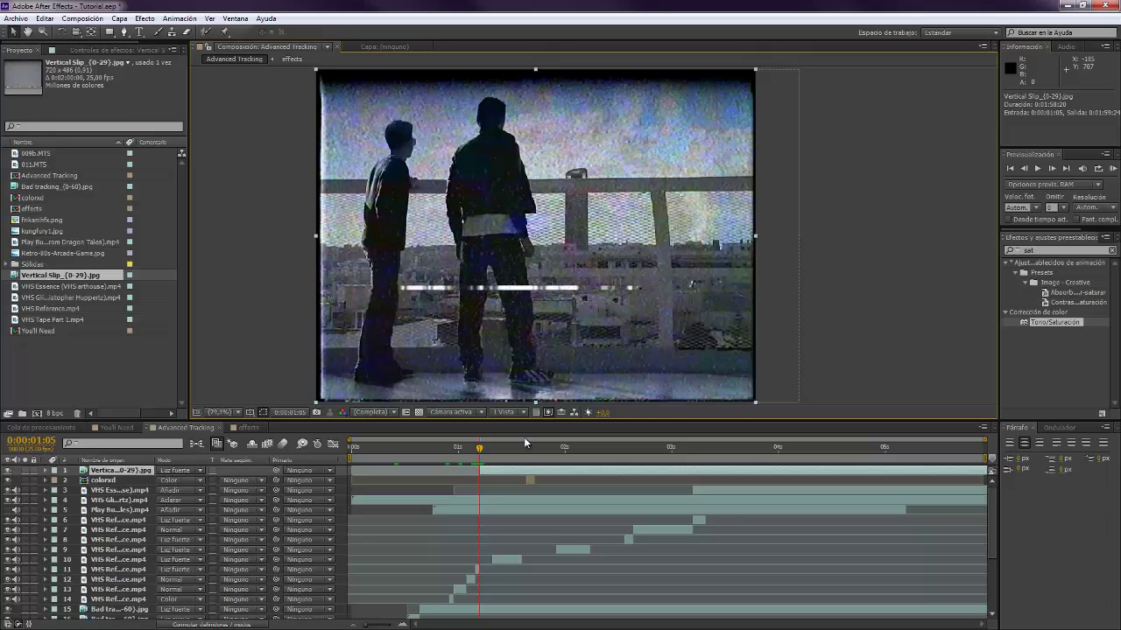
pyautogui.click(564, 448)
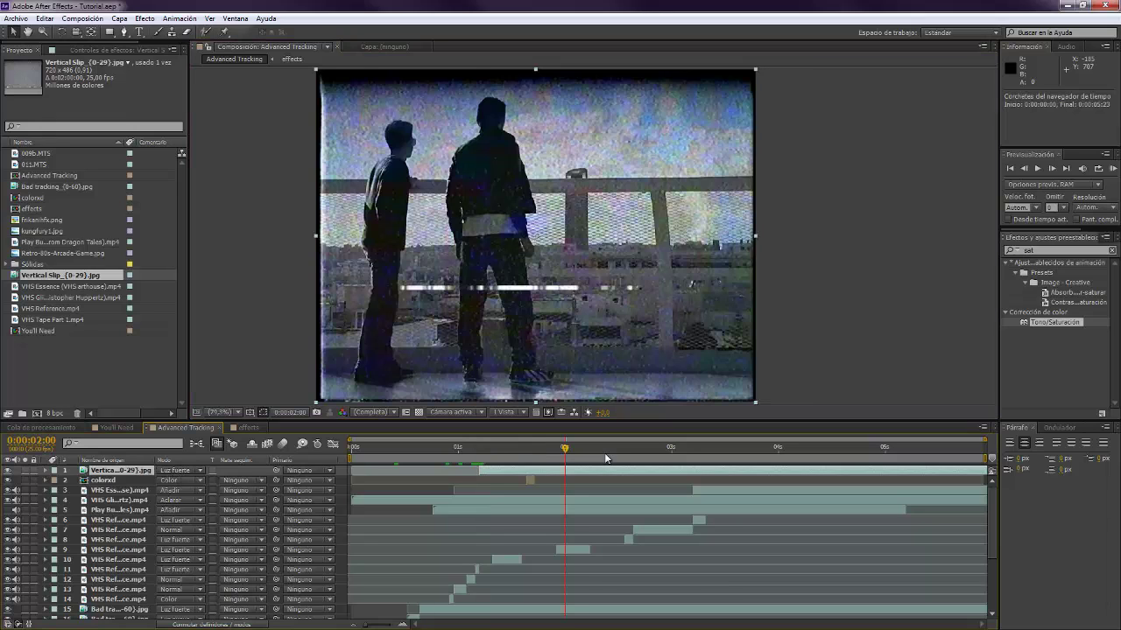
pyautogui.click(604, 454)
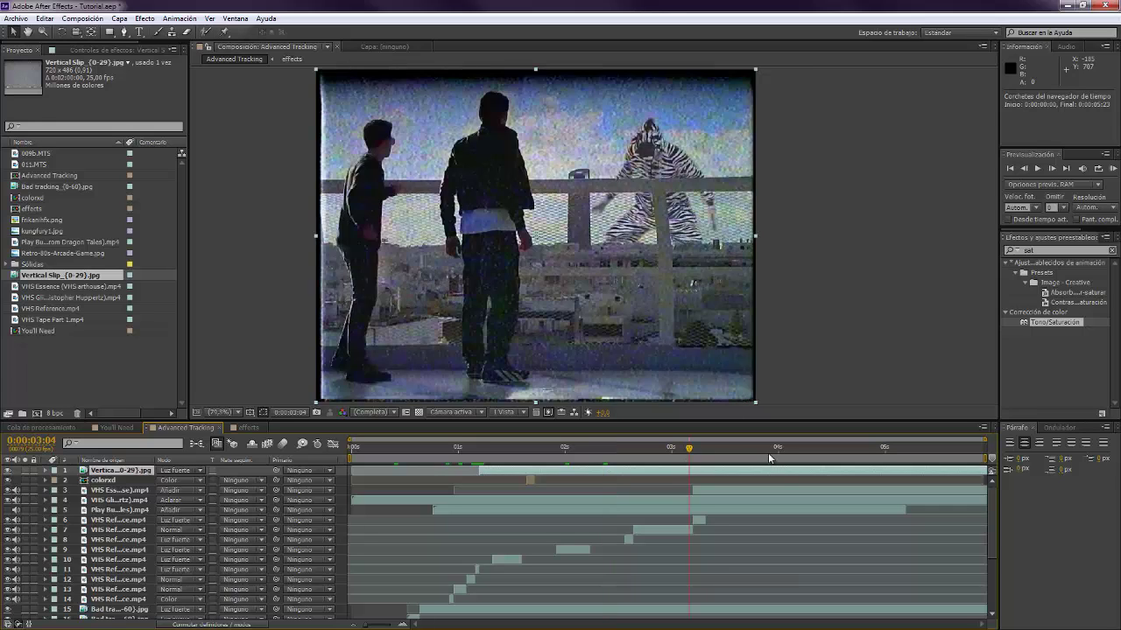
pyautogui.click(775, 452)
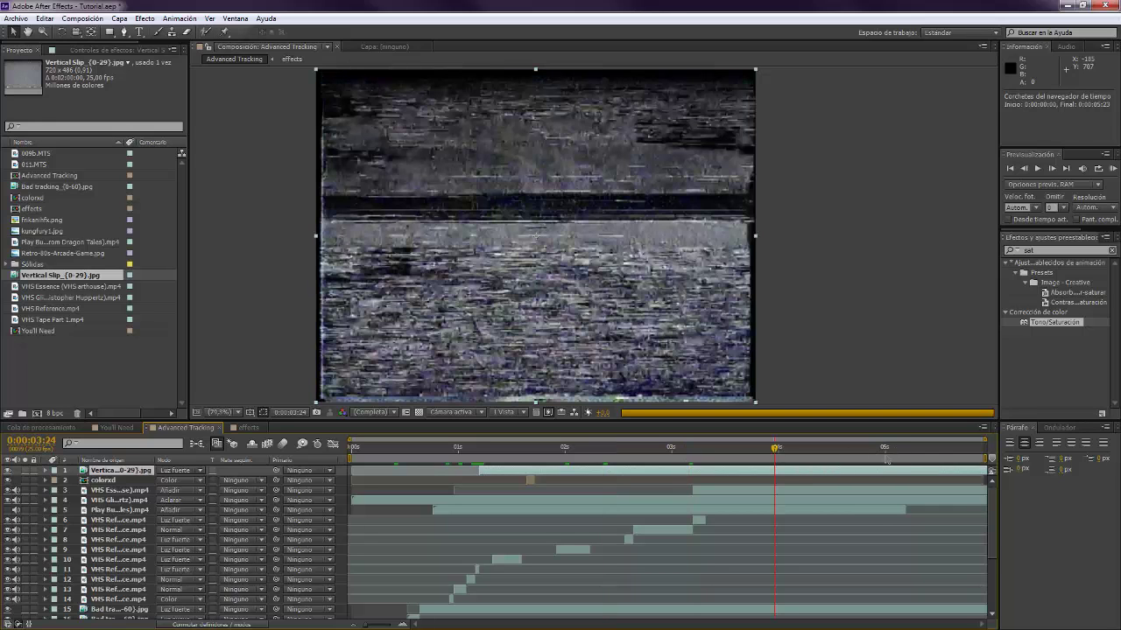
pyautogui.click(889, 451)
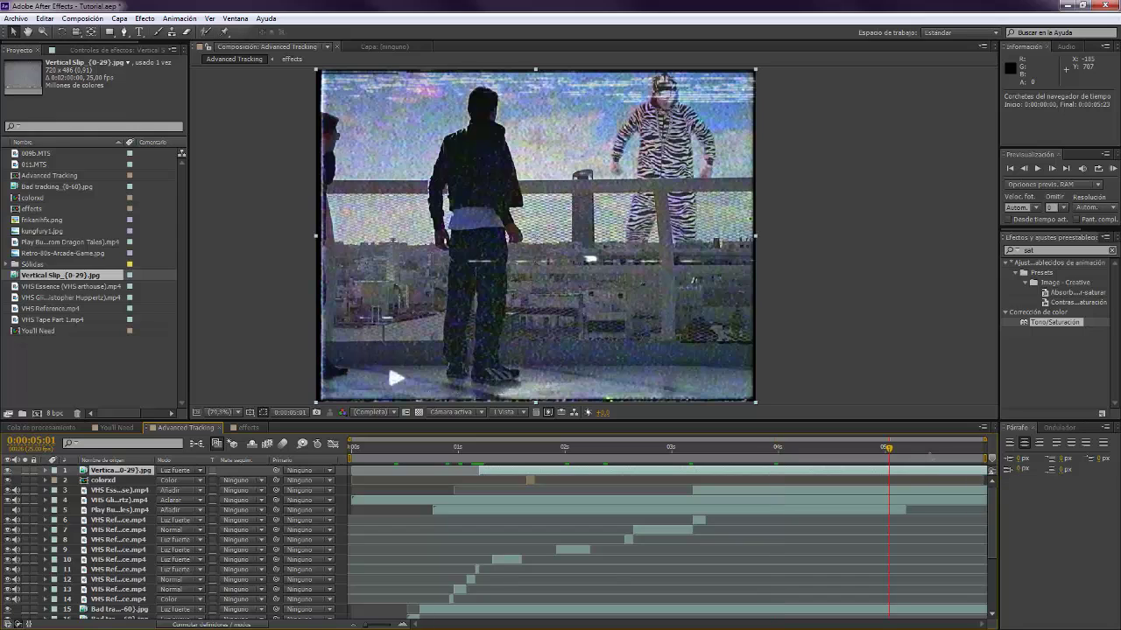
pyautogui.click(952, 452)
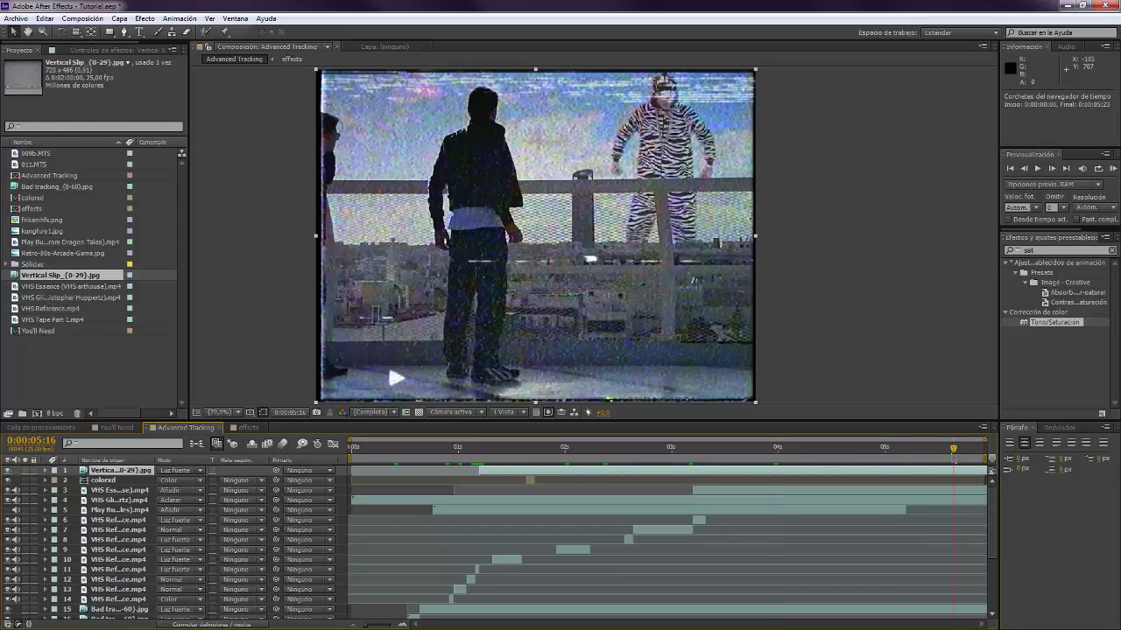